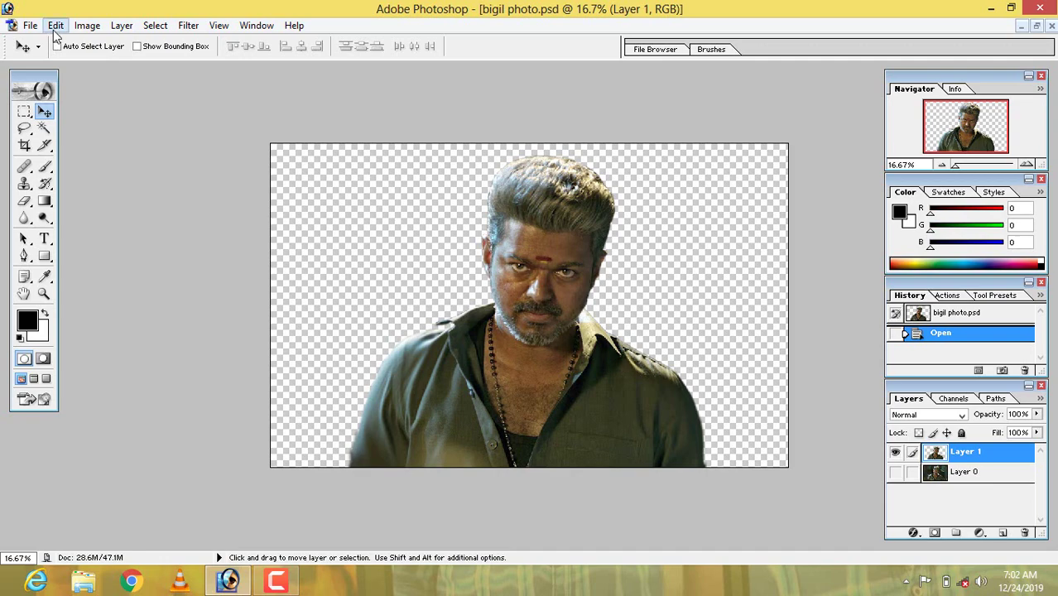
- Apply a Levels adjustment to Layer 1 with the RGB white input level set to 187
click(87, 26)
mouse_move(122, 66)
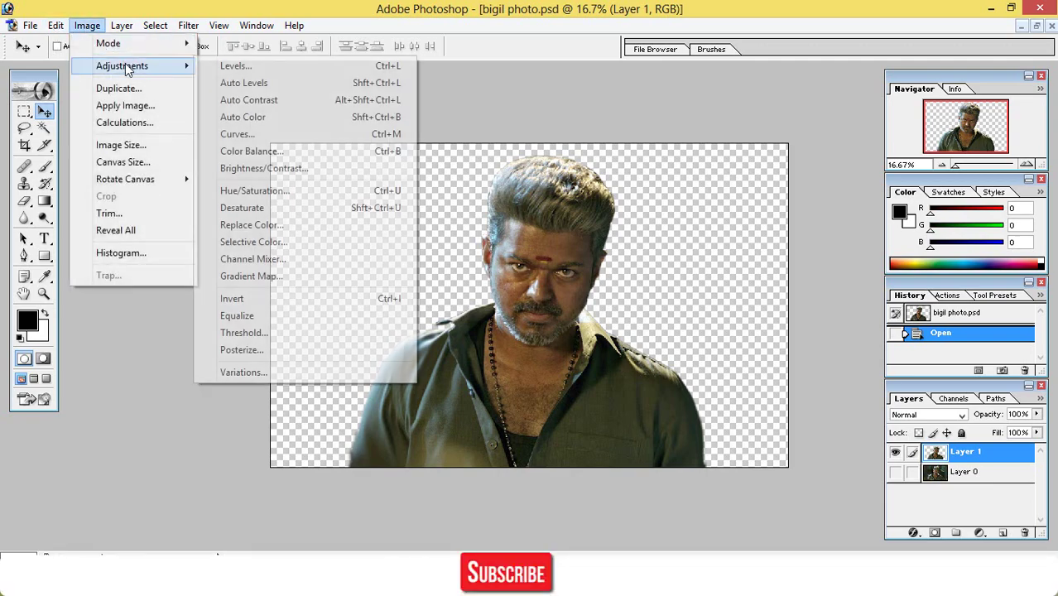
click(289, 70)
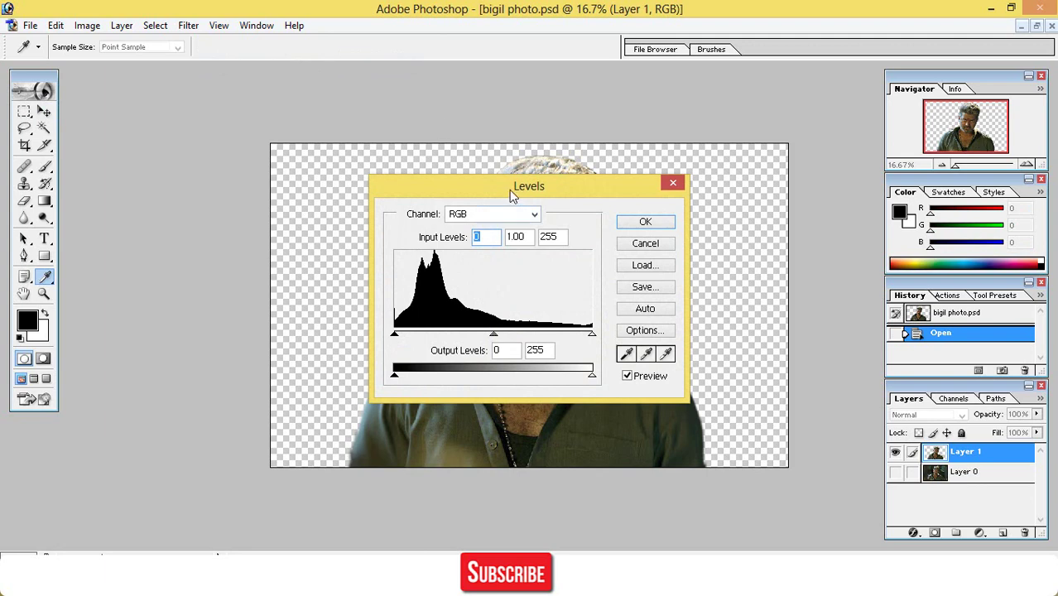
drag(509, 190, 818, 308)
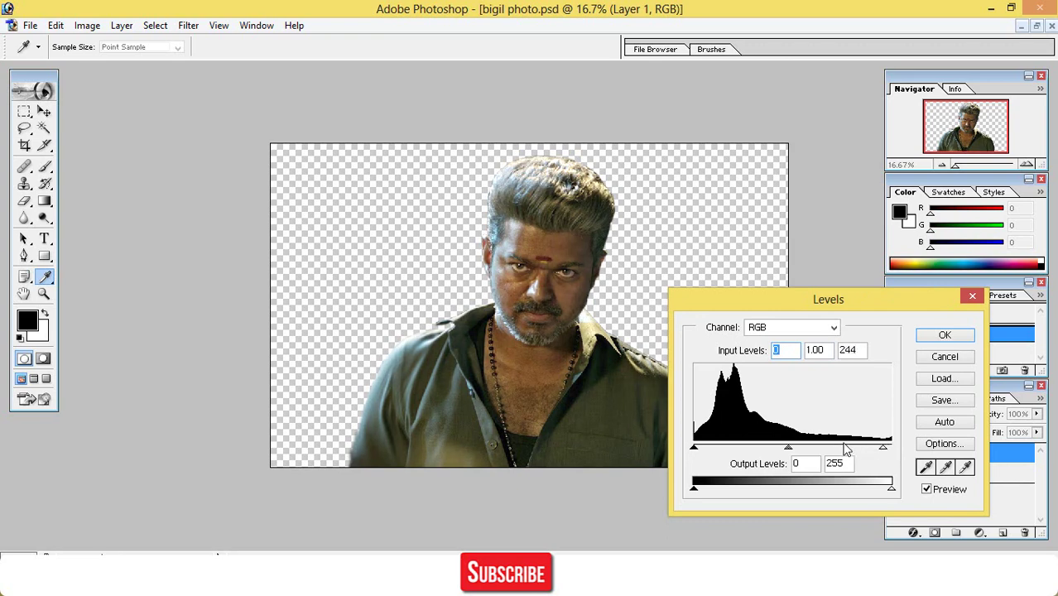
drag(885, 448, 845, 449)
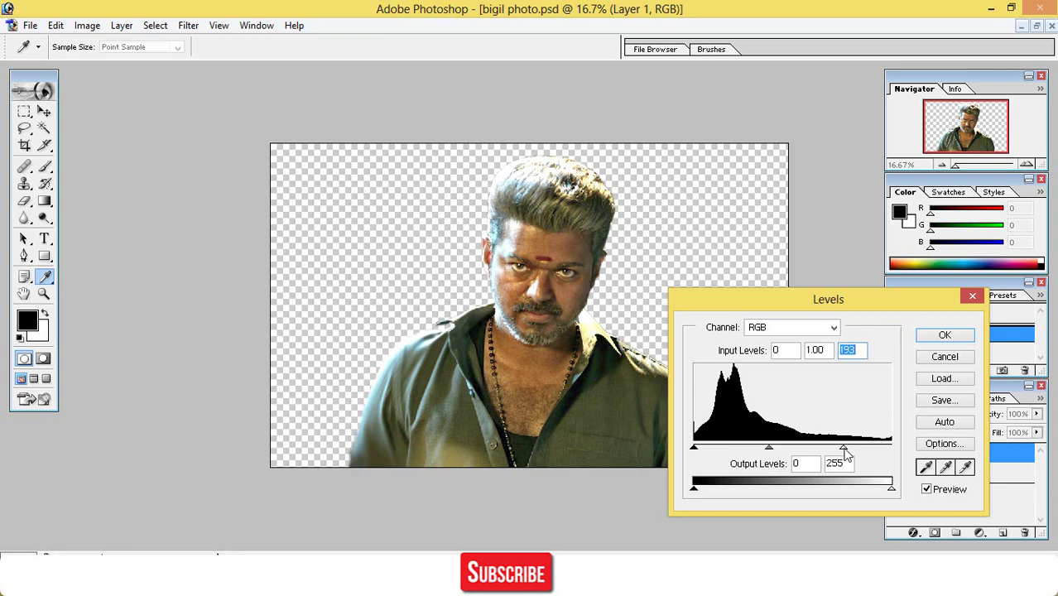
drag(850, 449, 840, 450)
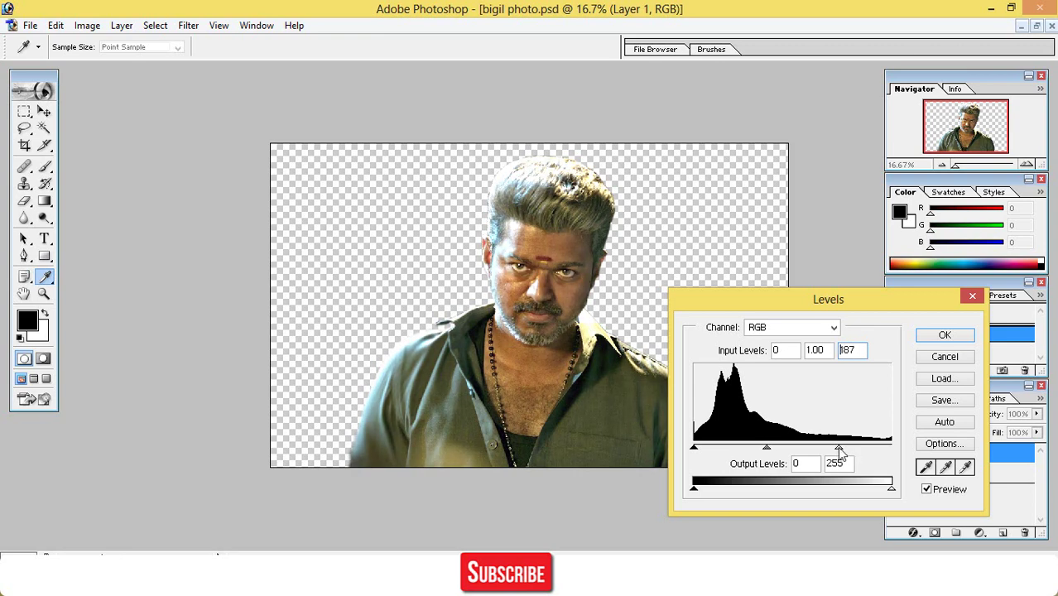
click(946, 335)
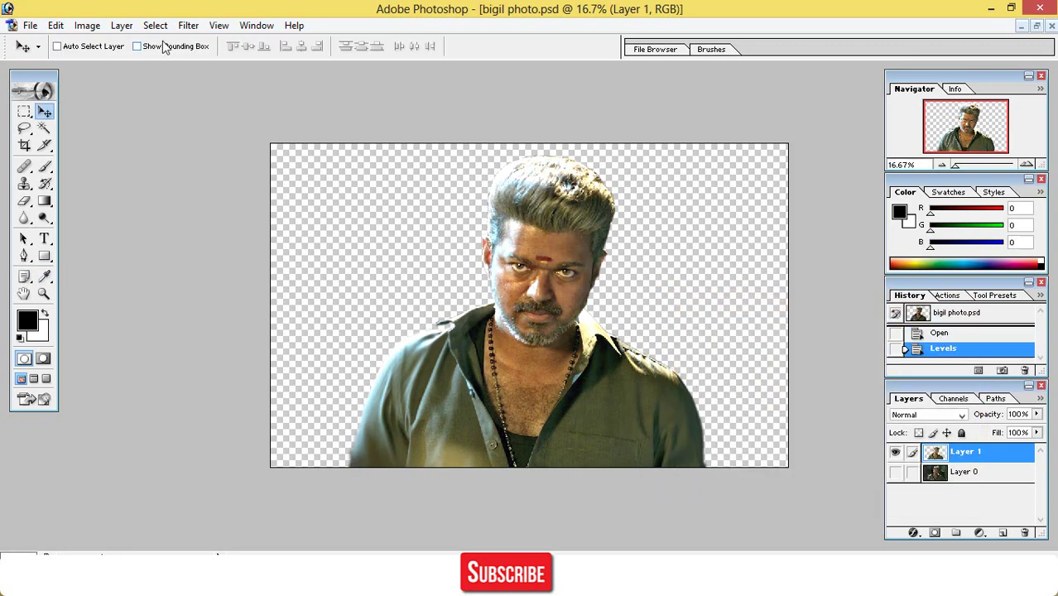
- Apply a Color Balance adjustment to the midtones of Layer 1 with Preserve Luminosity on
click(87, 25)
mouse_move(124, 67)
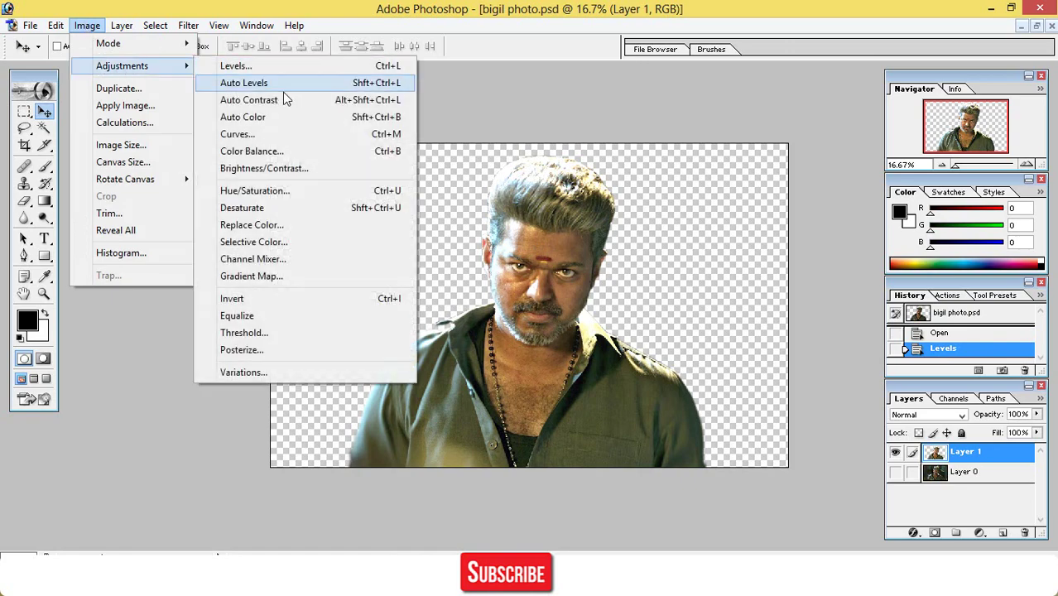
click(290, 153)
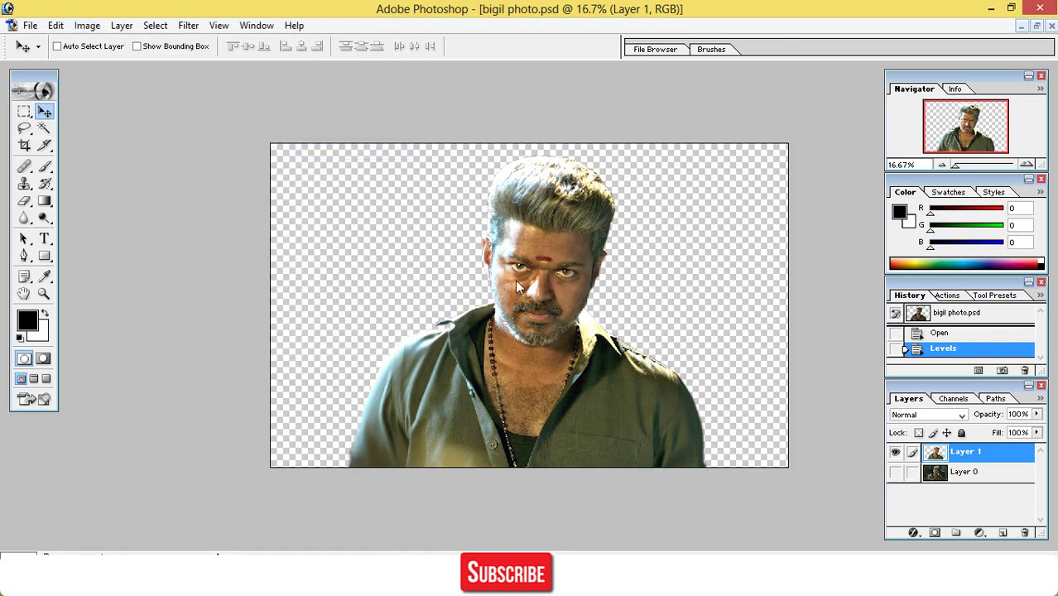
drag(534, 199, 684, 373)
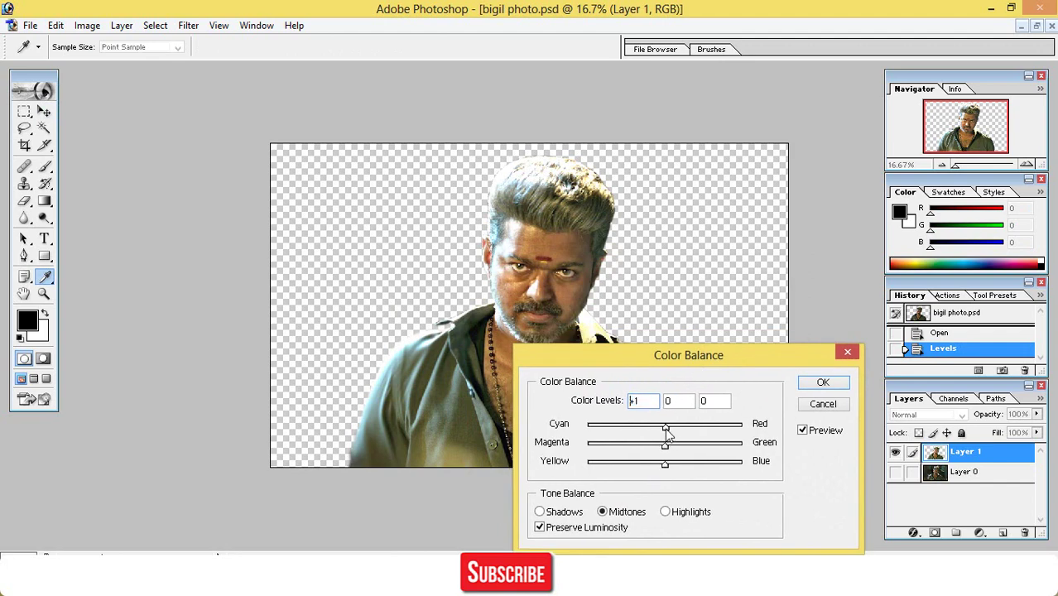
click(820, 384)
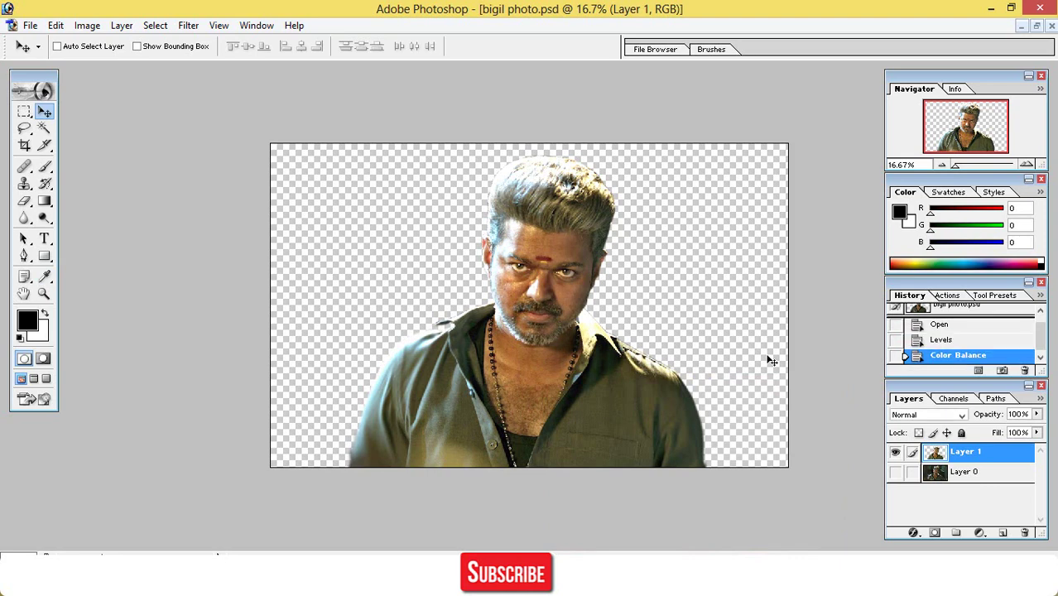
- Sharpen Layer 1 with Unsharp Mask at amount 50%, radius 1.0 pixels and threshold 0
click(188, 26)
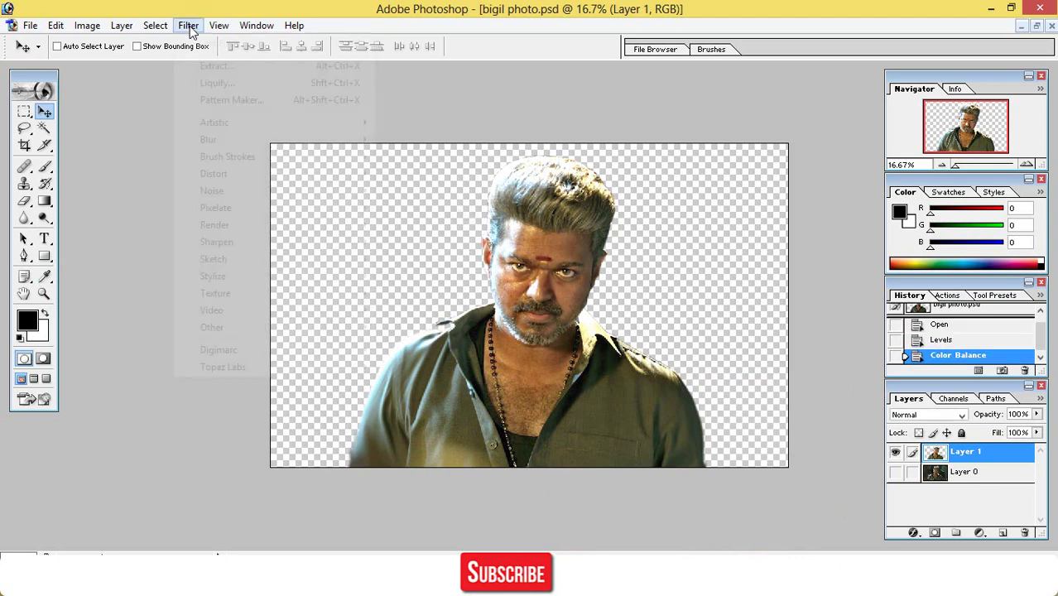
mouse_move(253, 244)
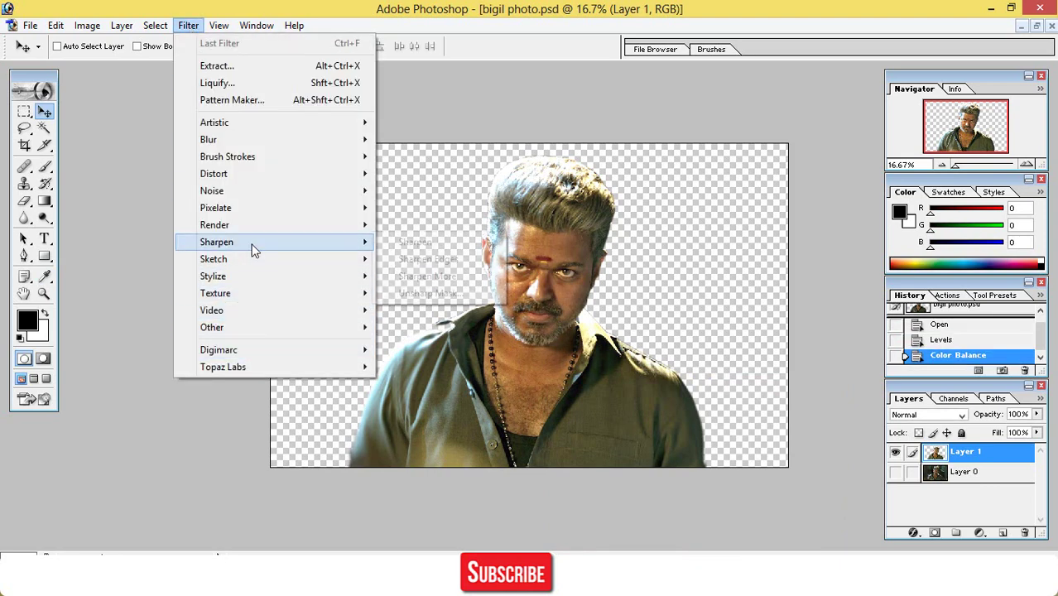
click(462, 294)
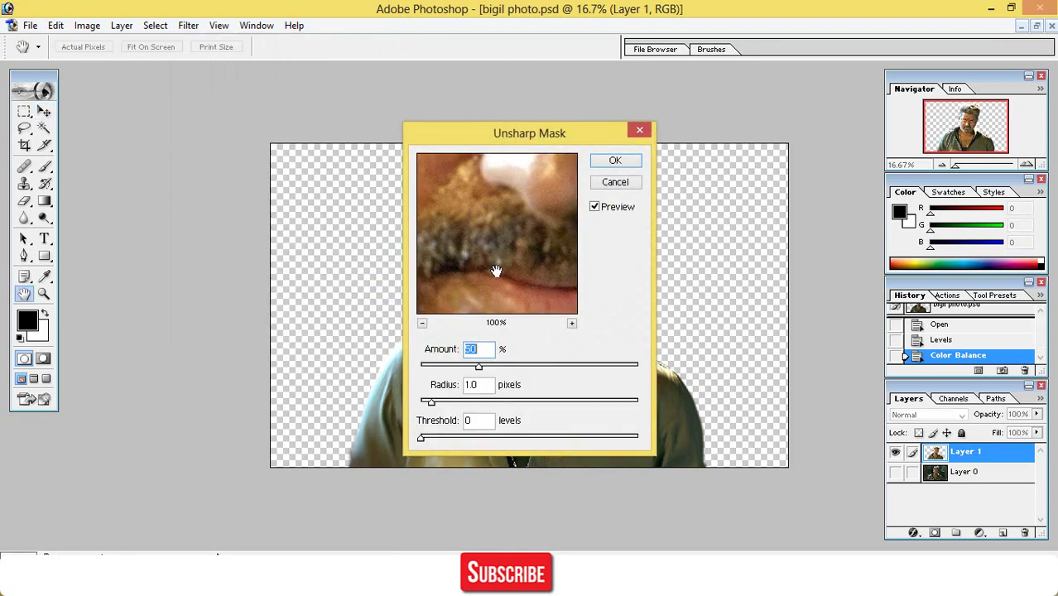
drag(521, 240, 516, 299)
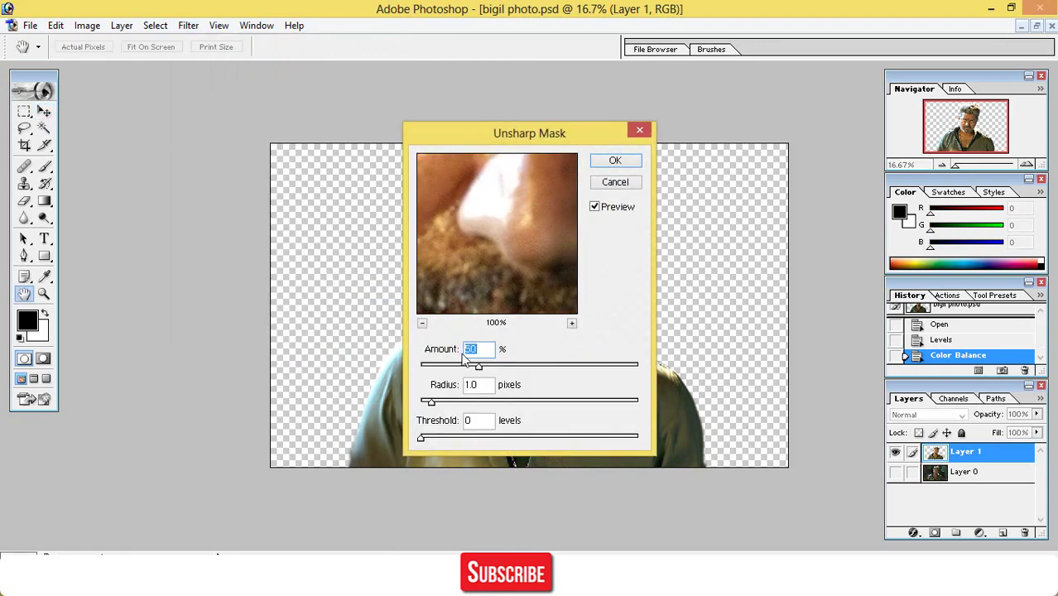
click(615, 162)
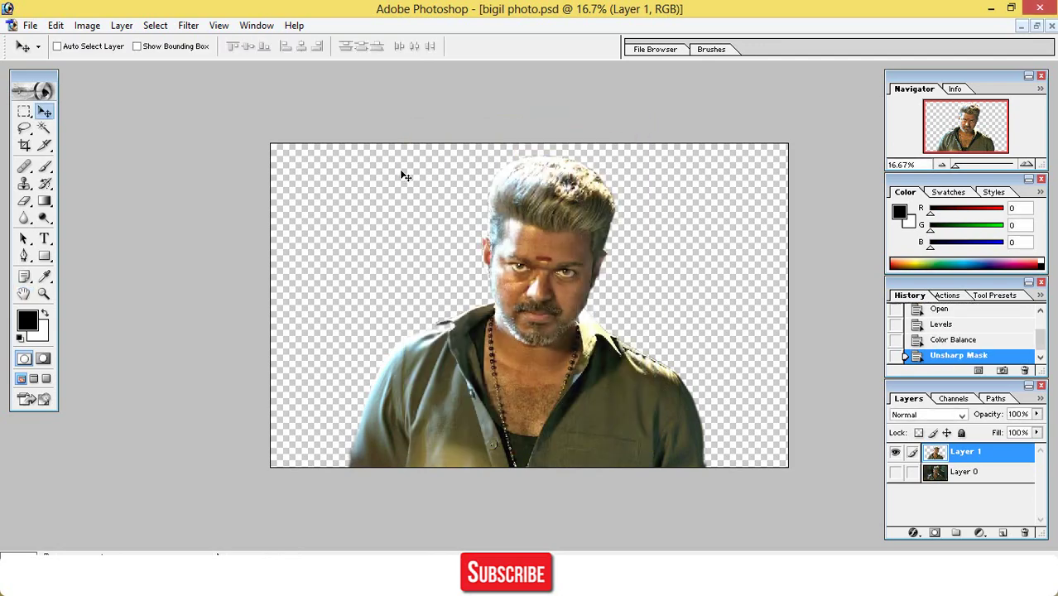
- Activate the Smudge tool and append the Natural Brushes 2 set to the current brushes
click(24, 218)
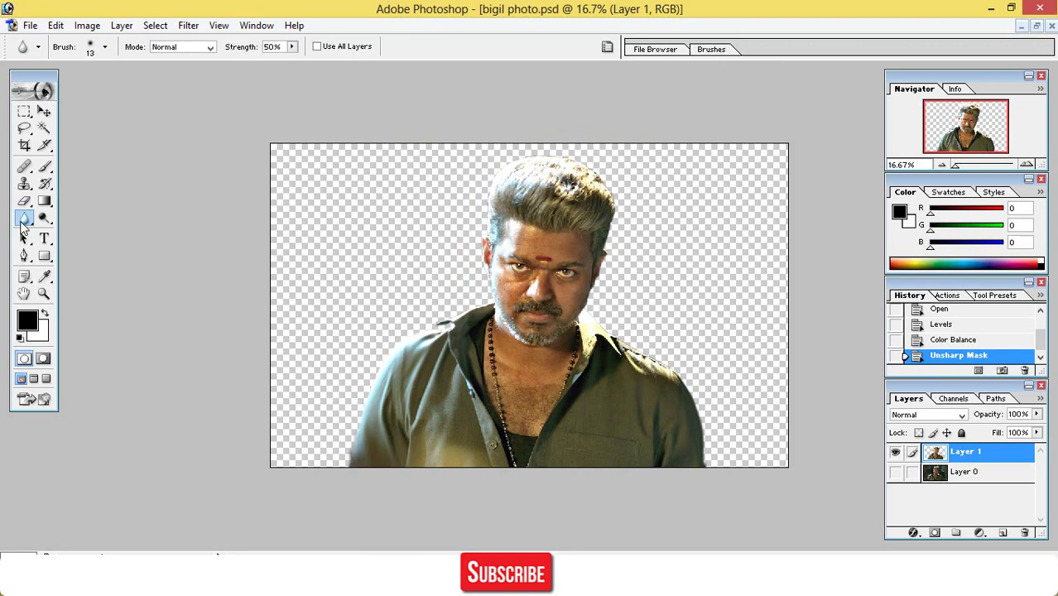
click(87, 247)
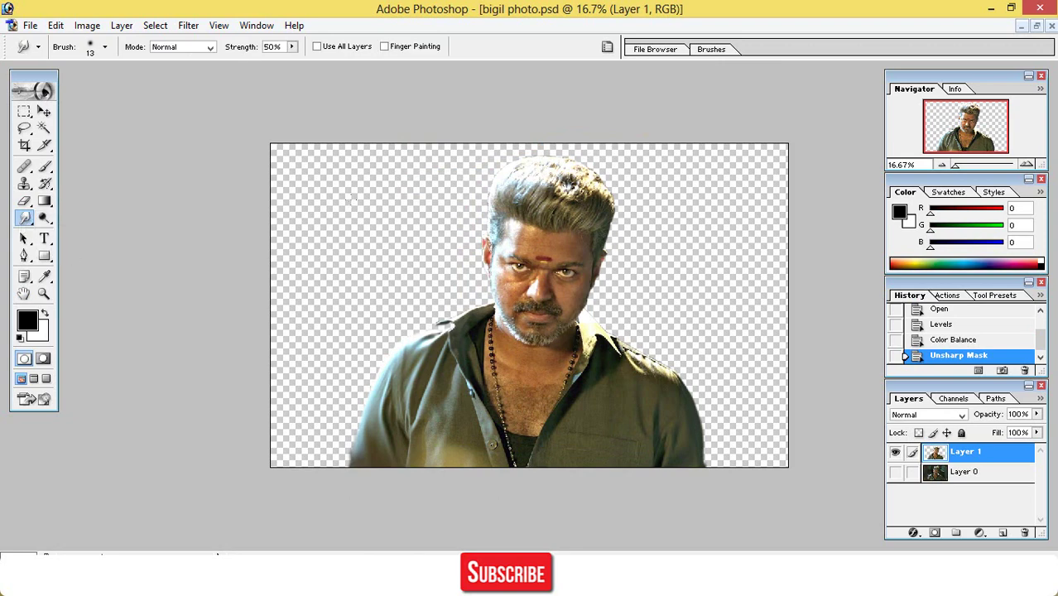
click(711, 50)
click(731, 87)
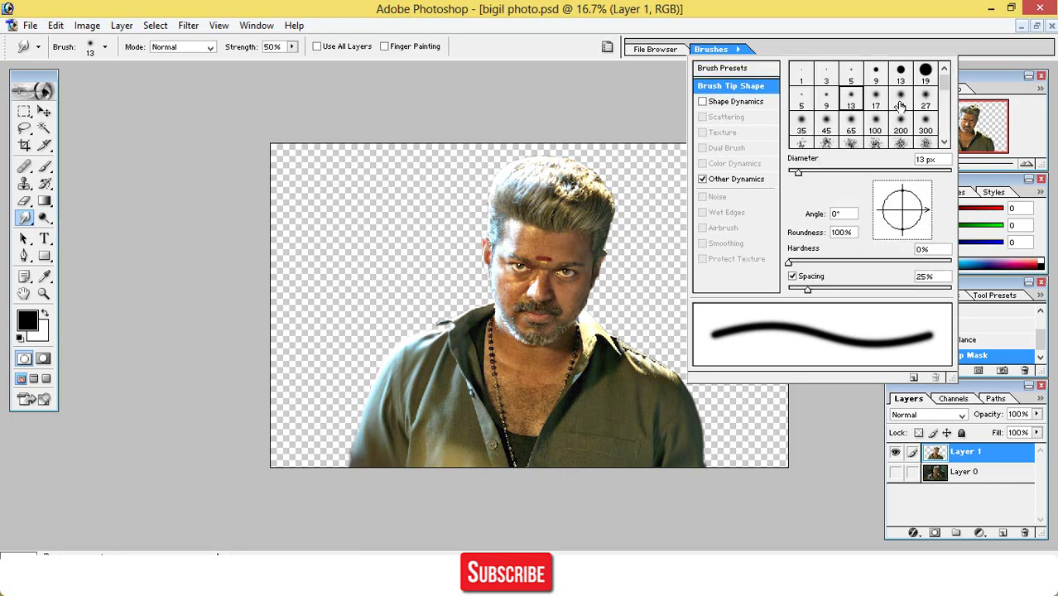
mouse_move(950, 82)
mouse_down()
mouse_move(948, 137)
mouse_move(949, 81)
mouse_up()
click(630, 211)
right_click(629, 211)
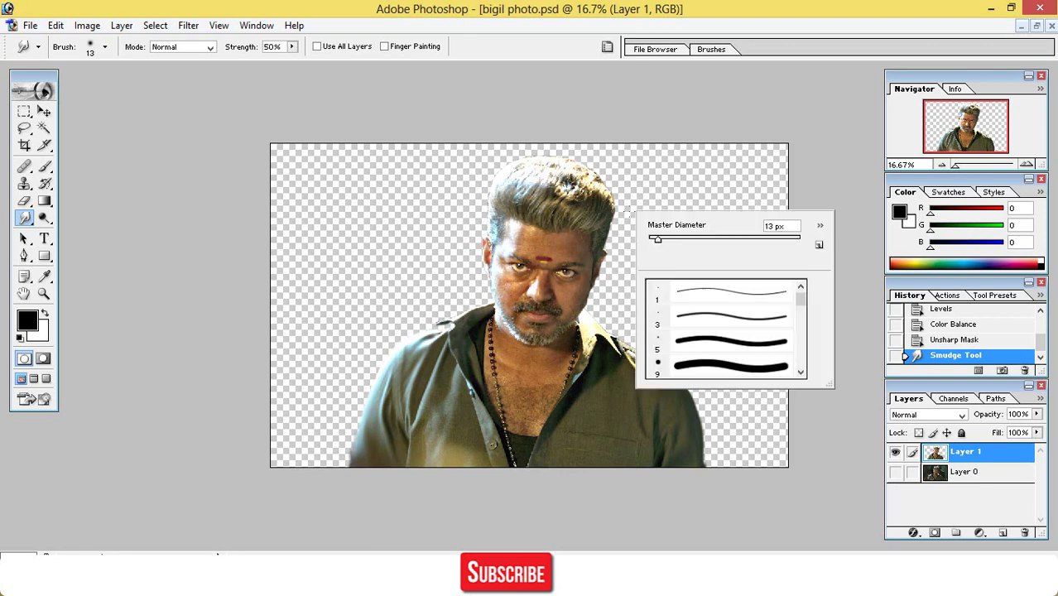
click(819, 227)
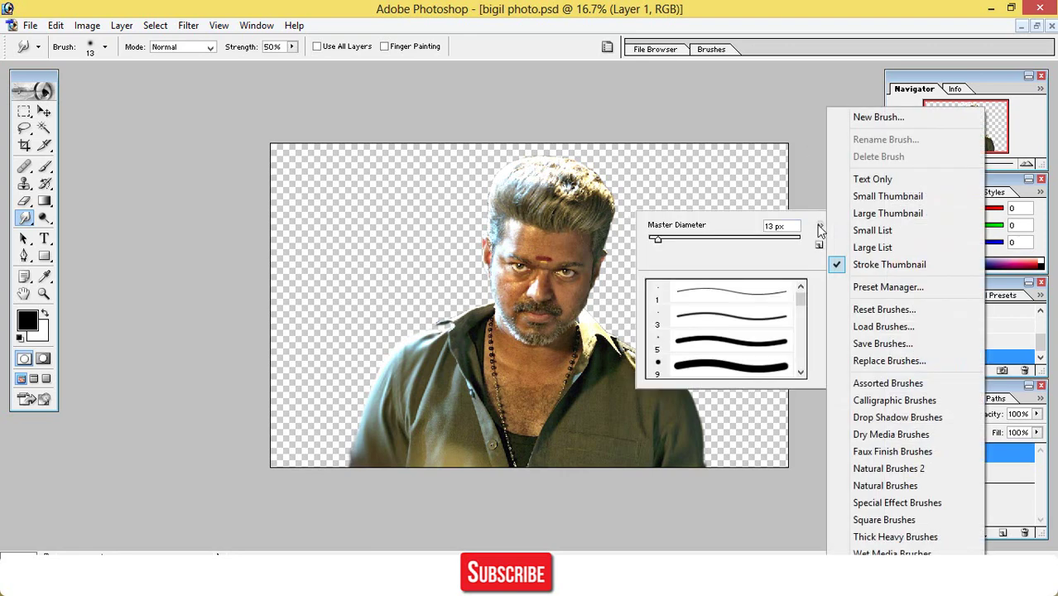
click(889, 469)
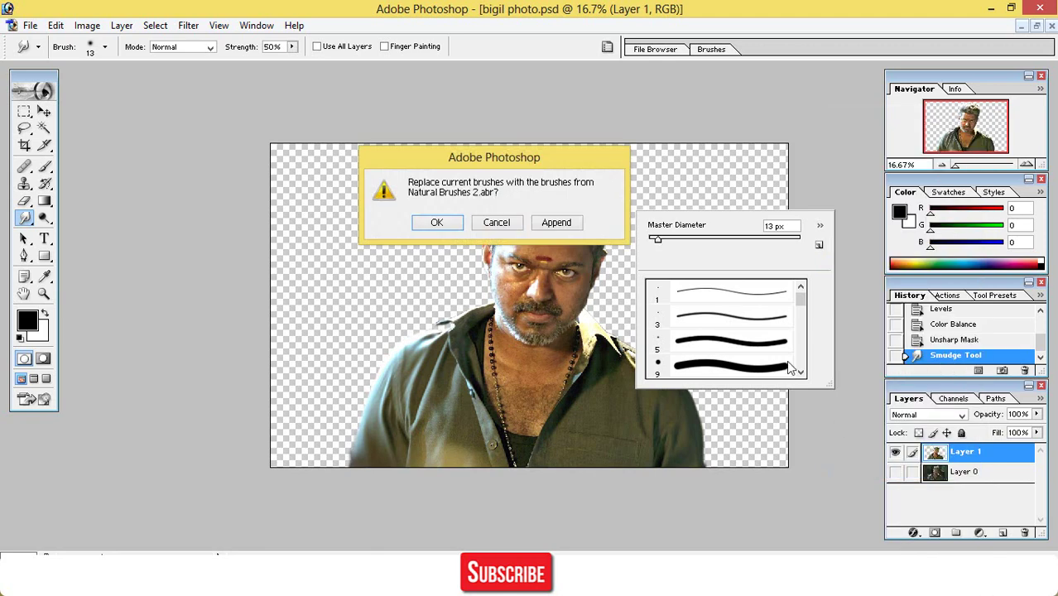
click(556, 222)
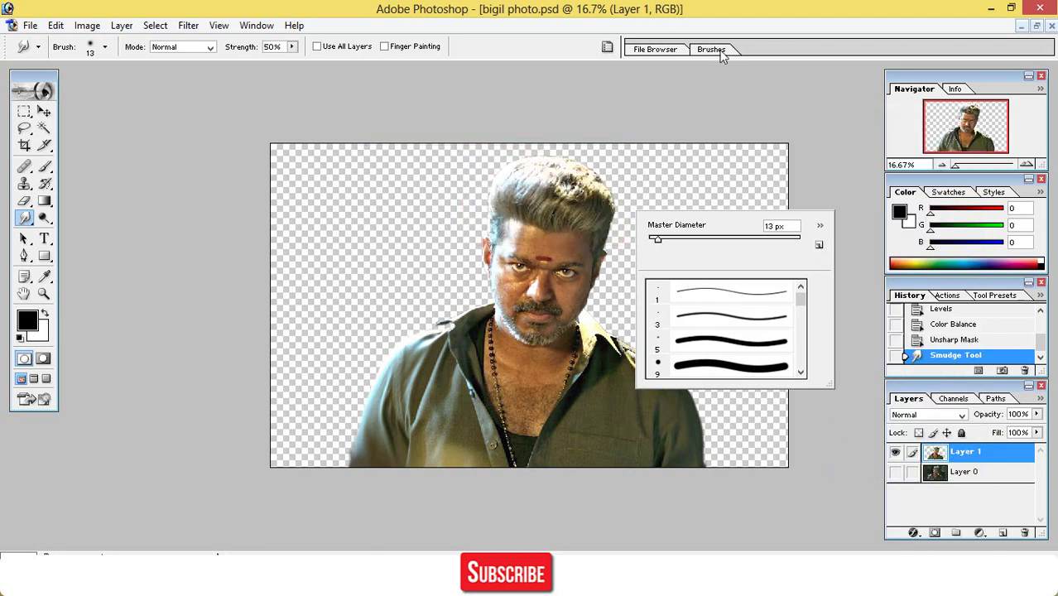
- Choose the textured 118 px natural brush tip for the Smudge tool
click(712, 50)
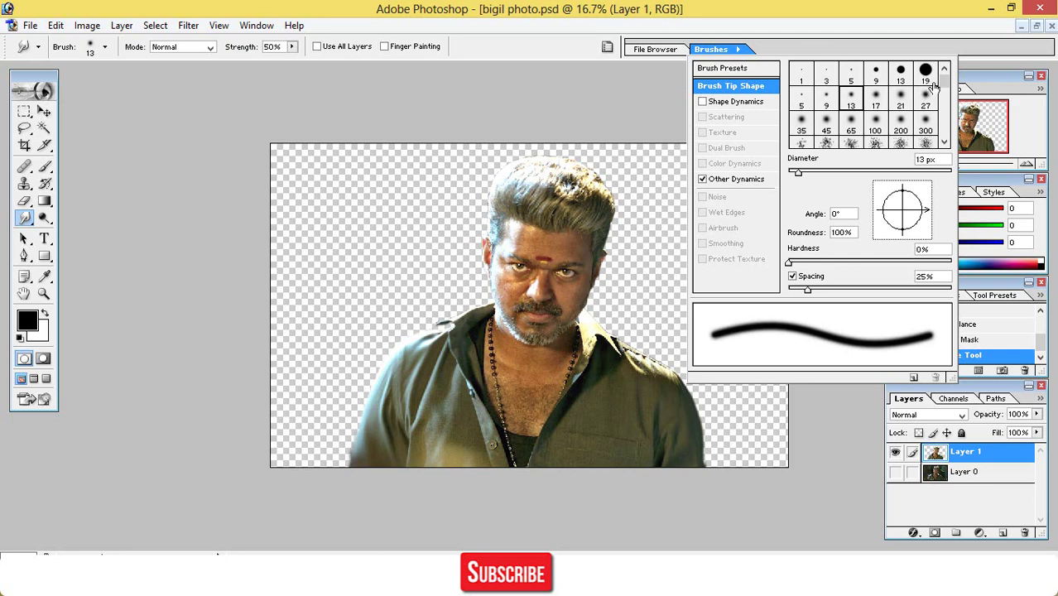
drag(947, 89, 947, 116)
click(924, 118)
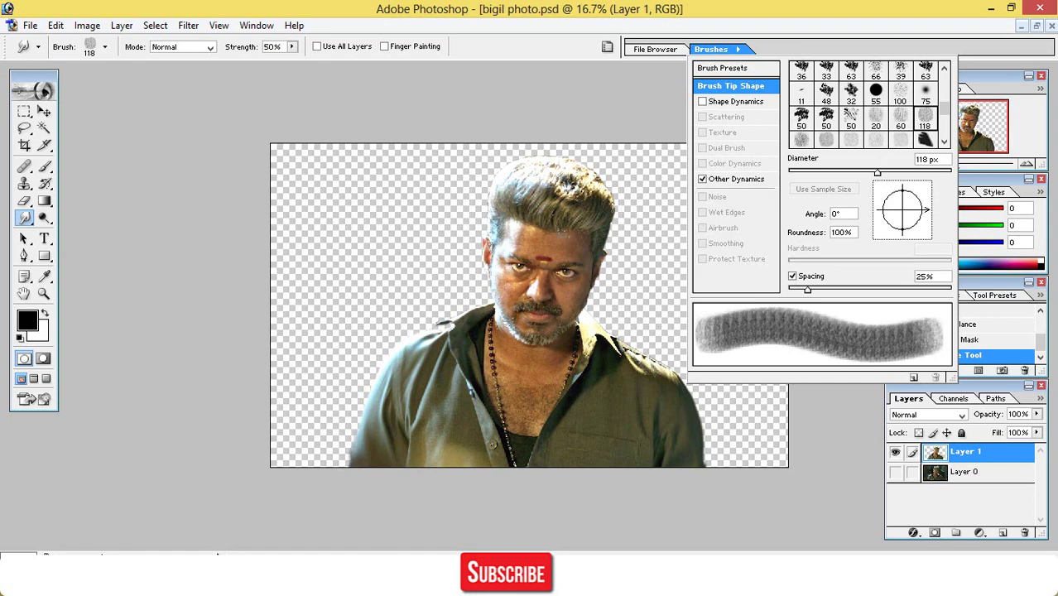
- Set the Smudge brush diameter to 19 px and its strength to 40% for close-up work on the face at 200% zoom
key(ctrl+plus)
key(ctrl+plus)
key(ctrl+plus)
key(ctrl+plus)
key(ctrl+plus)
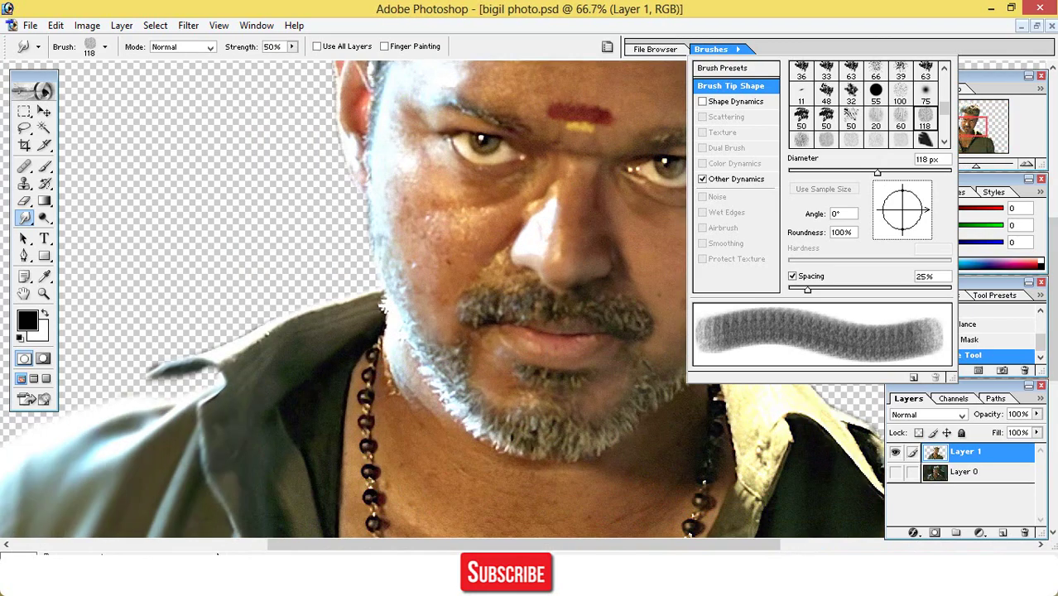
key(ctrl+plus)
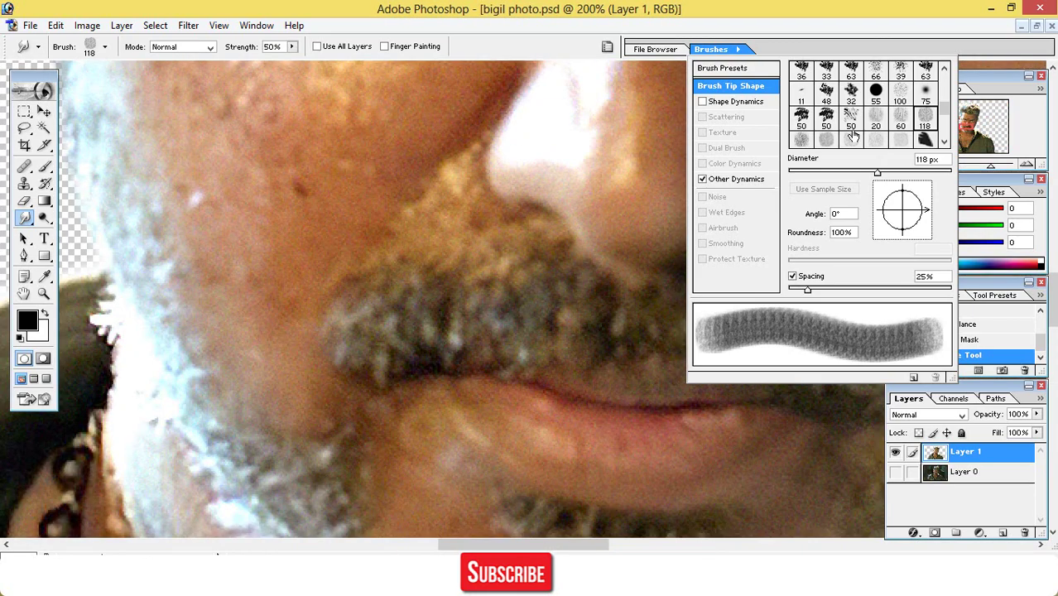
click(729, 51)
right_click(580, 157)
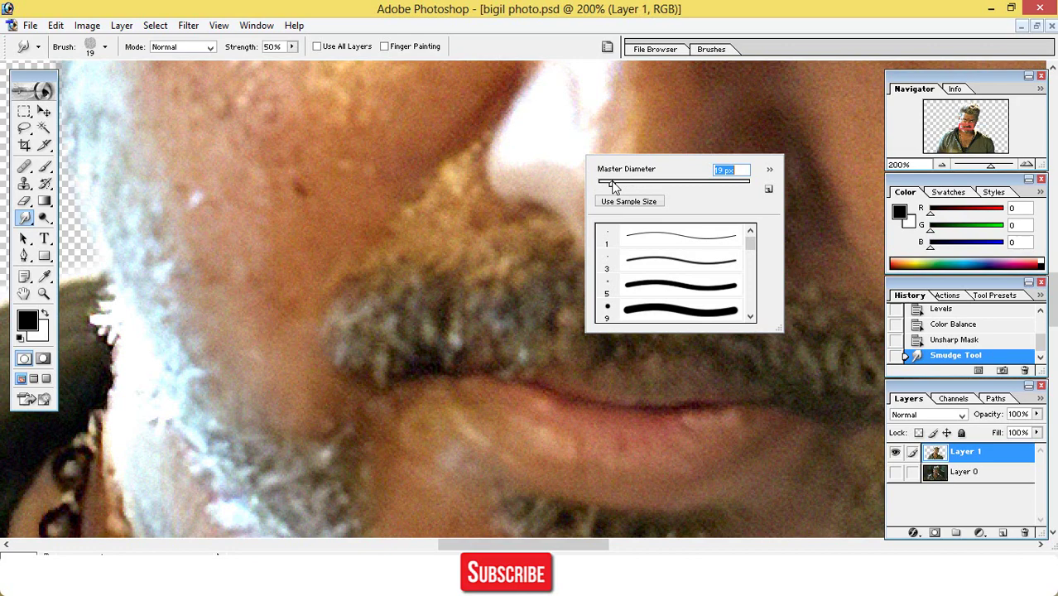
click(292, 46)
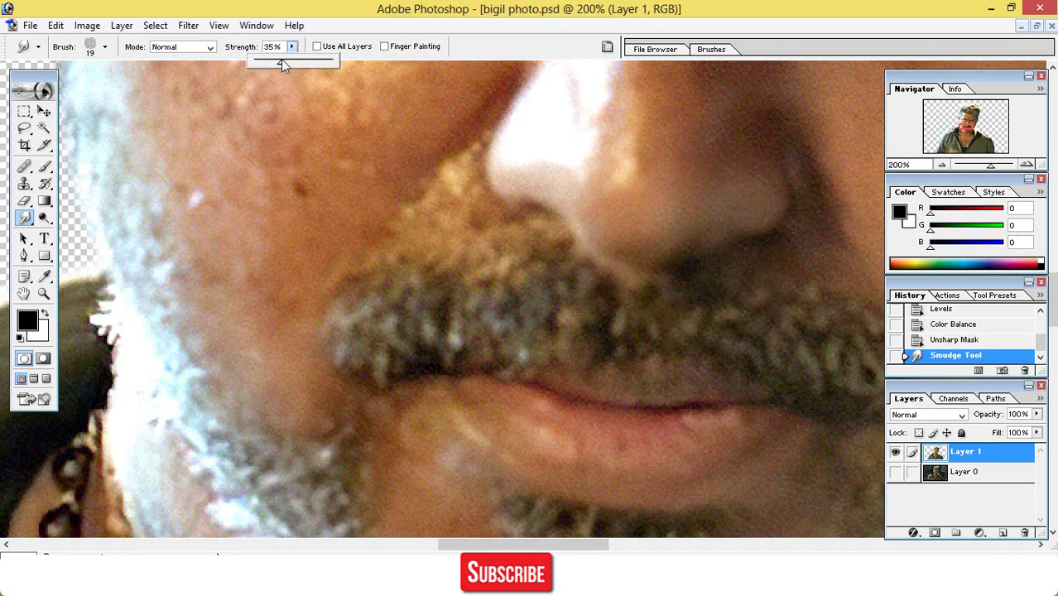
click(571, 225)
- Smudge the skin along the lower edge and tip of the nose to smooth out the grain
mouse_move(593, 238)
mouse_down()
mouse_move(633, 256)
mouse_move(617, 251)
mouse_move(690, 257)
mouse_move(667, 253)
mouse_move(705, 235)
mouse_up()
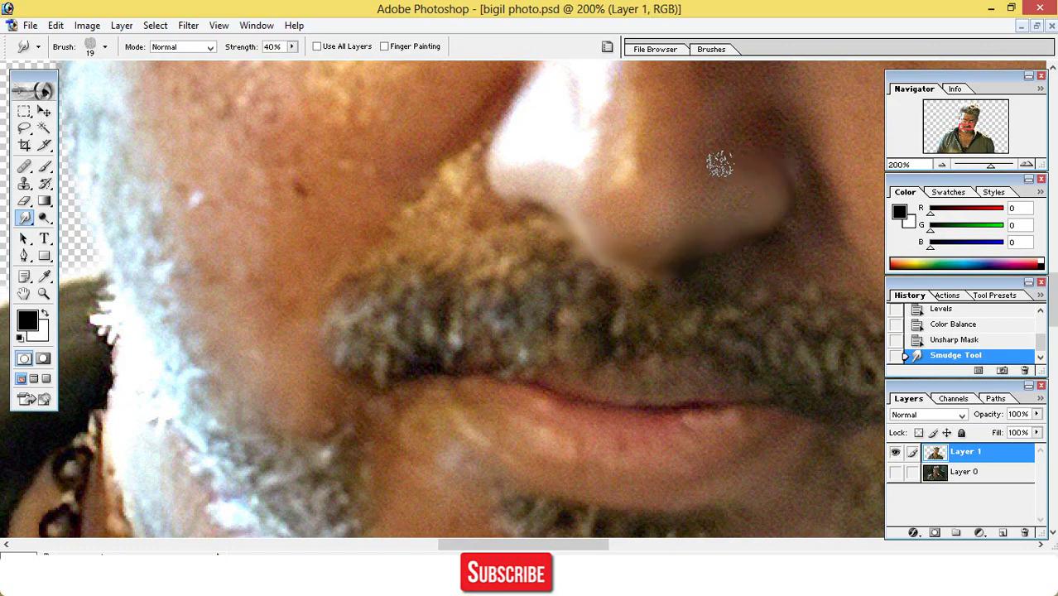
drag(688, 177, 746, 182)
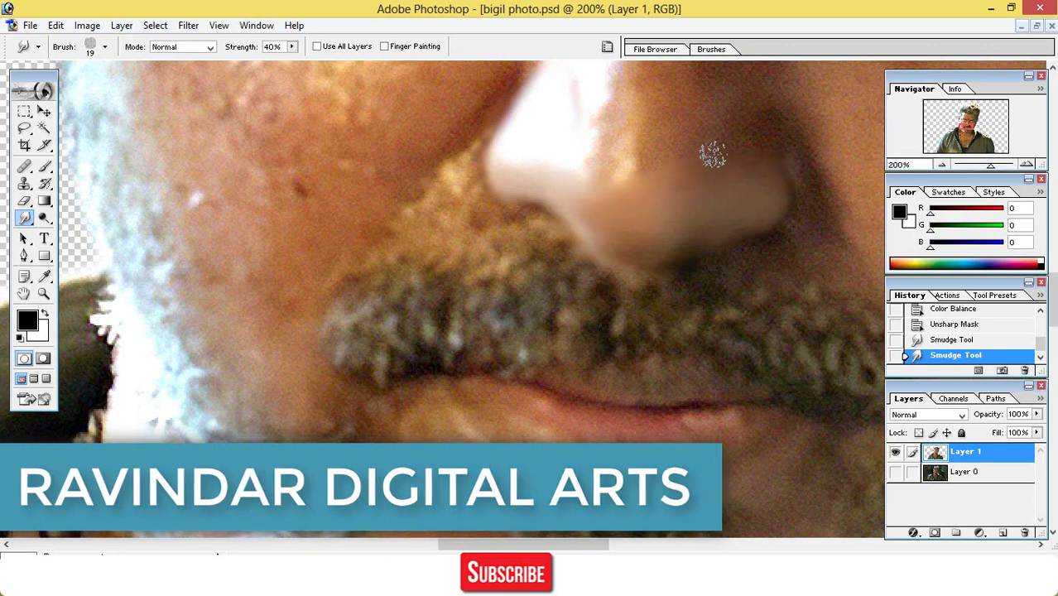
drag(704, 166, 714, 178)
- Smudge the nose bridge and both sides of the nose up to the brow to smooth the skin
scroll(1056, 319, up, 5)
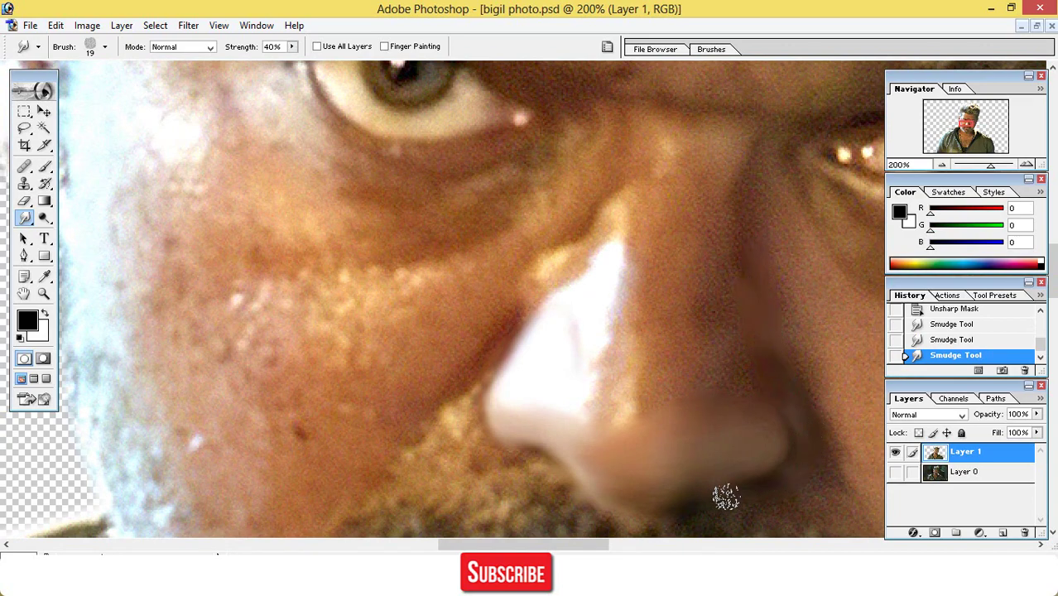
drag(791, 419, 754, 389)
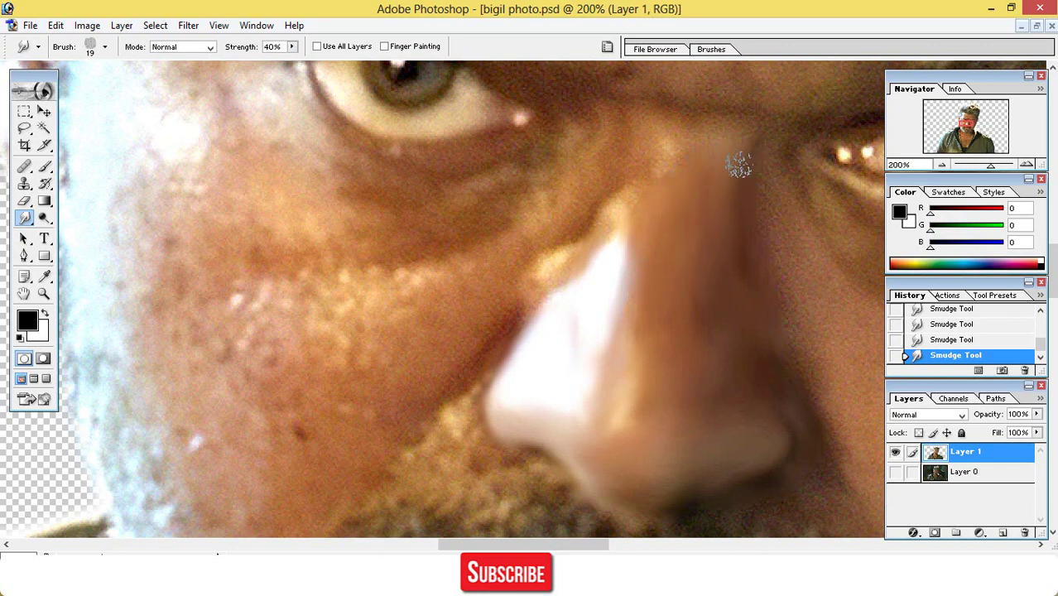
mouse_move(607, 219)
mouse_down()
mouse_move(489, 386)
mouse_move(552, 273)
mouse_move(513, 326)
mouse_move(614, 190)
mouse_move(580, 217)
mouse_move(637, 164)
mouse_move(603, 217)
mouse_move(650, 176)
mouse_move(612, 245)
mouse_move(659, 177)
mouse_up()
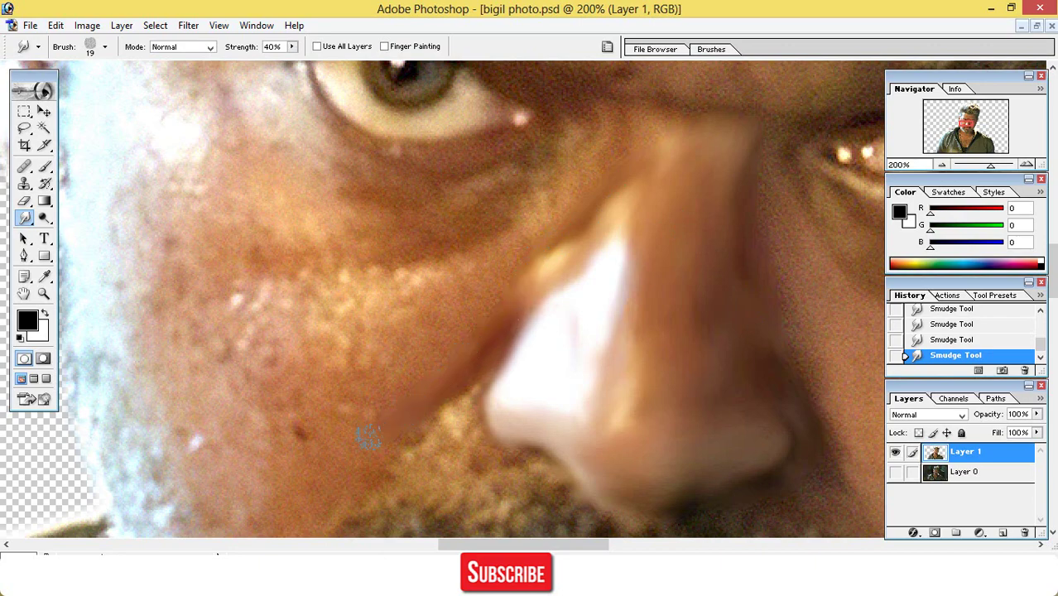
- Smudge the brightly lit cheek, under-eye area, temple and the skin around the adjacent eyebrow with a 27 px brush
right_click(384, 447)
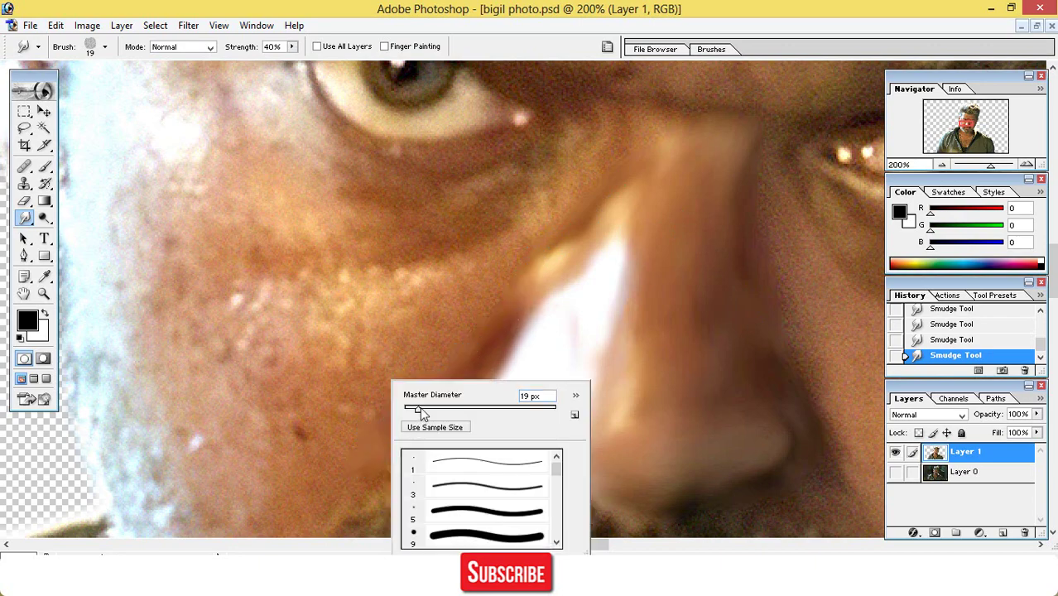
key(Return)
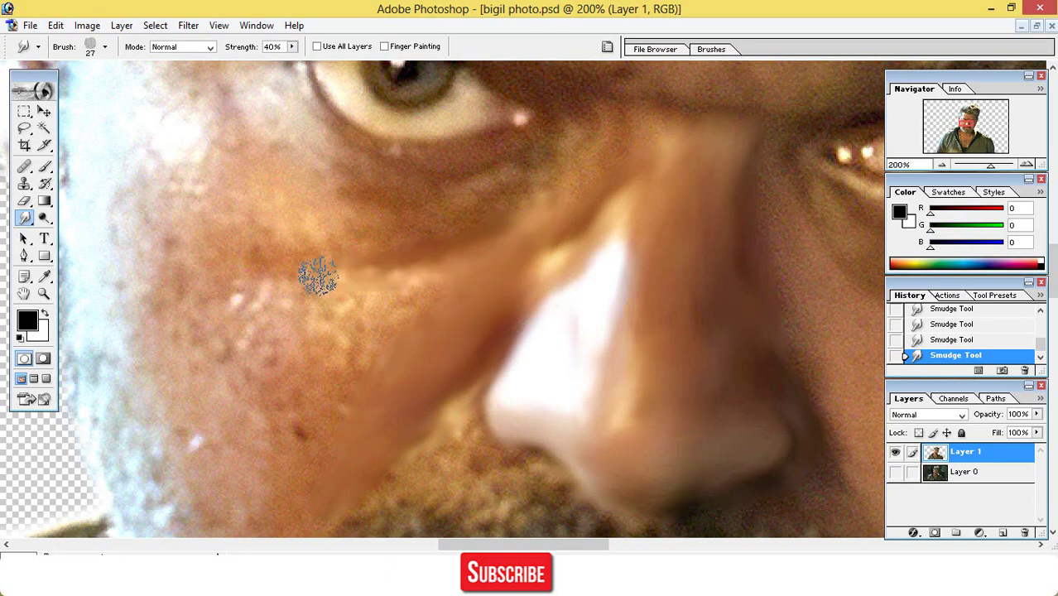
mouse_move(253, 270)
mouse_down()
mouse_move(295, 284)
mouse_move(422, 281)
mouse_move(453, 266)
mouse_up()
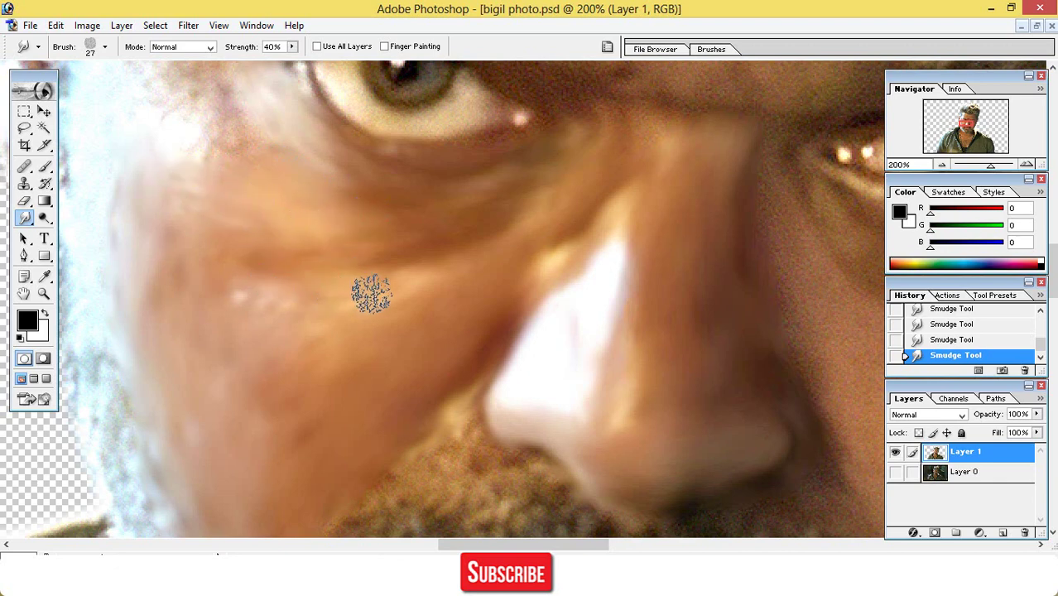
drag(342, 300, 302, 296)
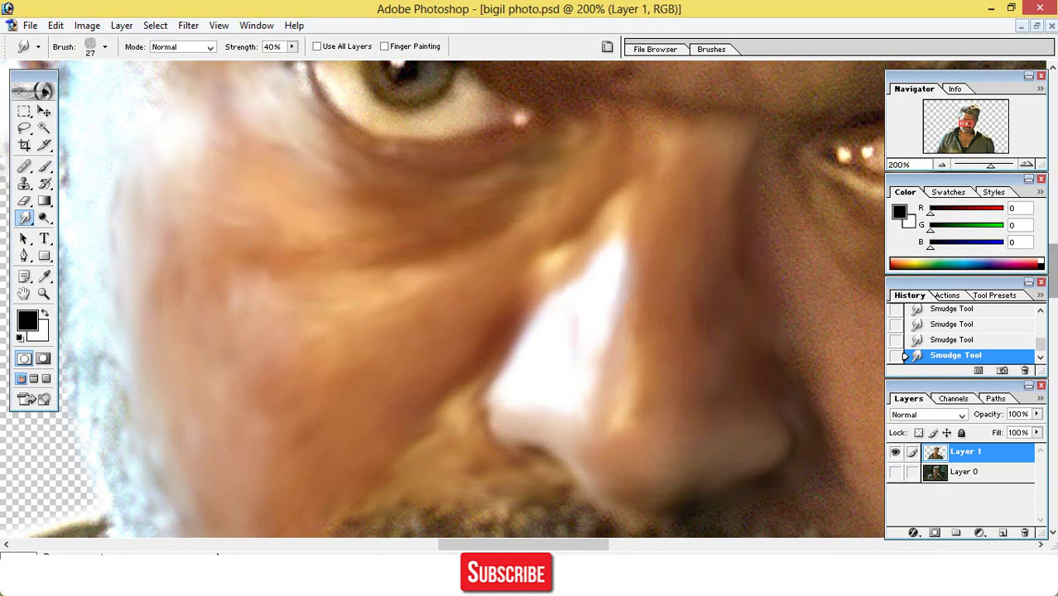
scroll(442, 299, up, 6)
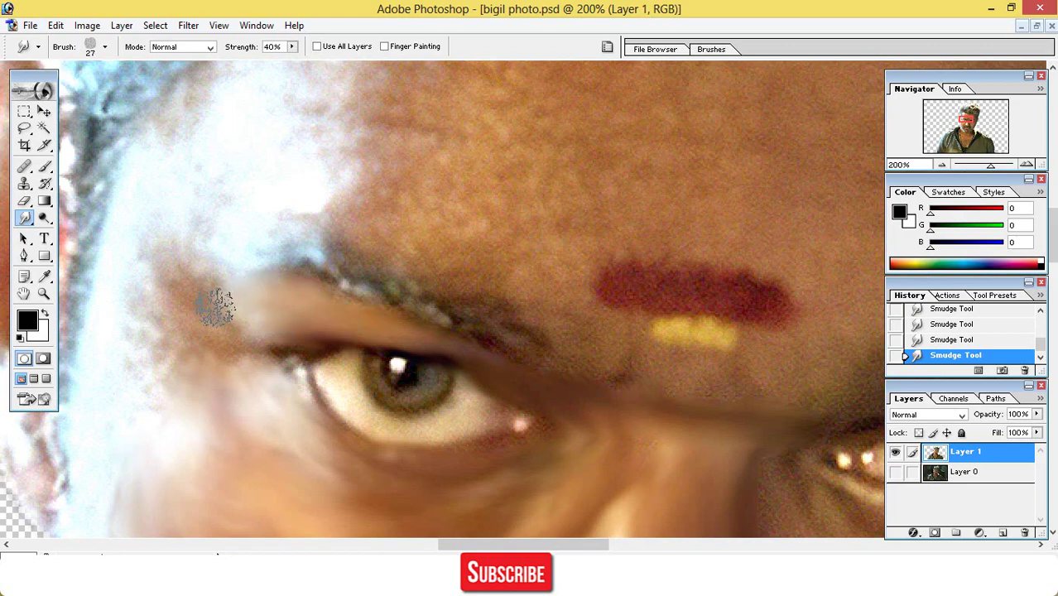
drag(199, 315, 180, 277)
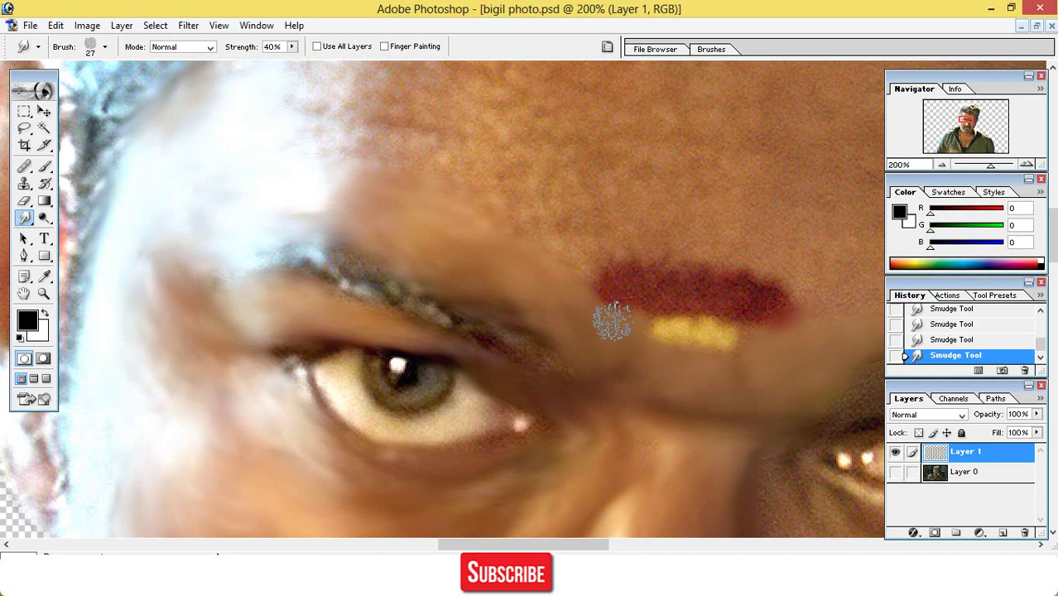
- Enlarge the Smudge brush to 51 px and smooth the skin in the middle of the forehead up towards the hairline
scroll(443, 298, up, 2)
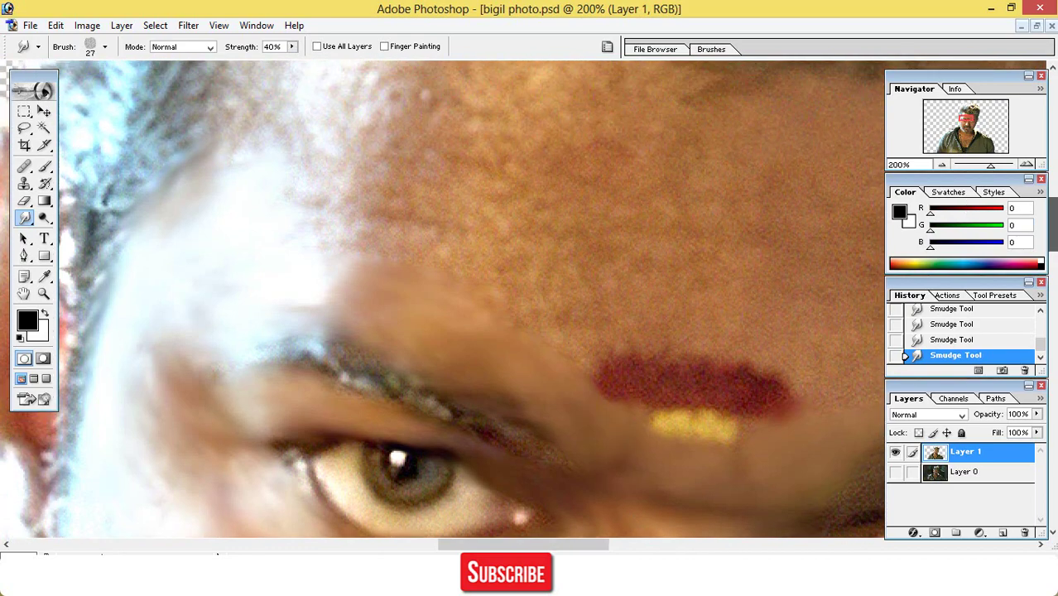
scroll(444, 298, up, 3)
scroll(443, 298, down, 3)
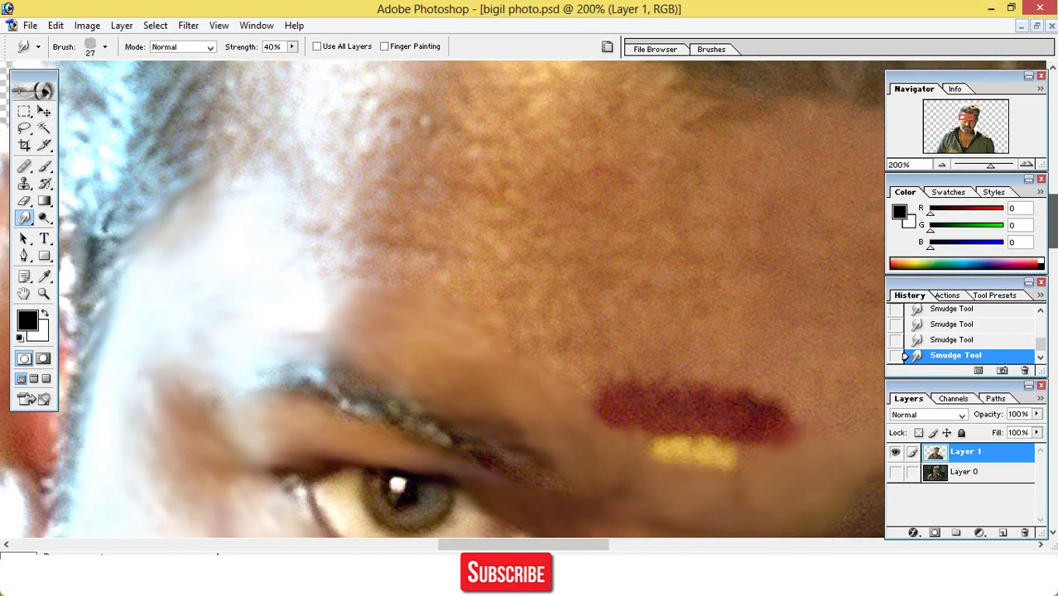
right_click(612, 253)
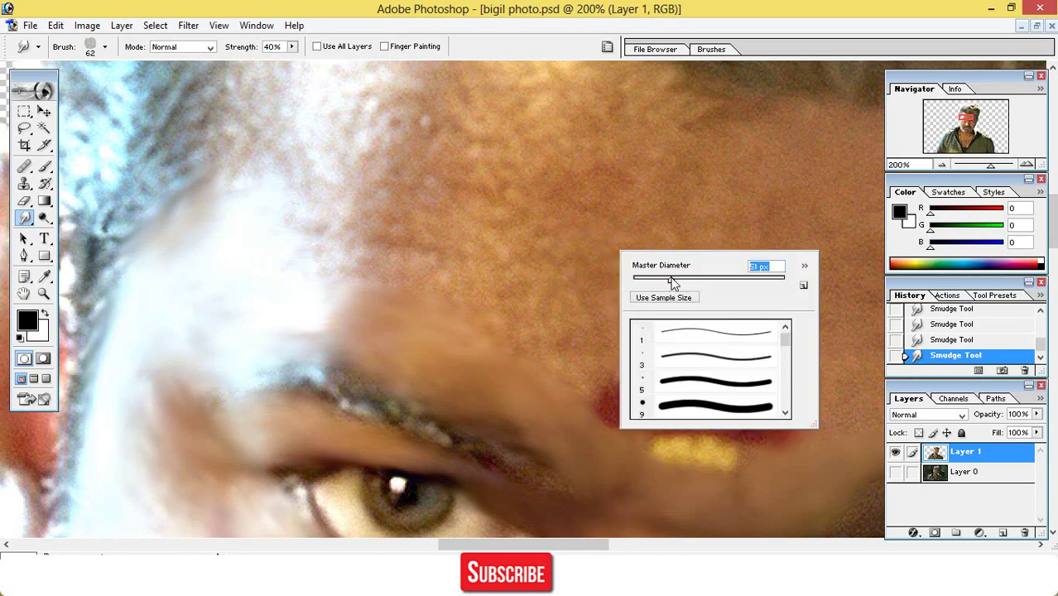
key(Return)
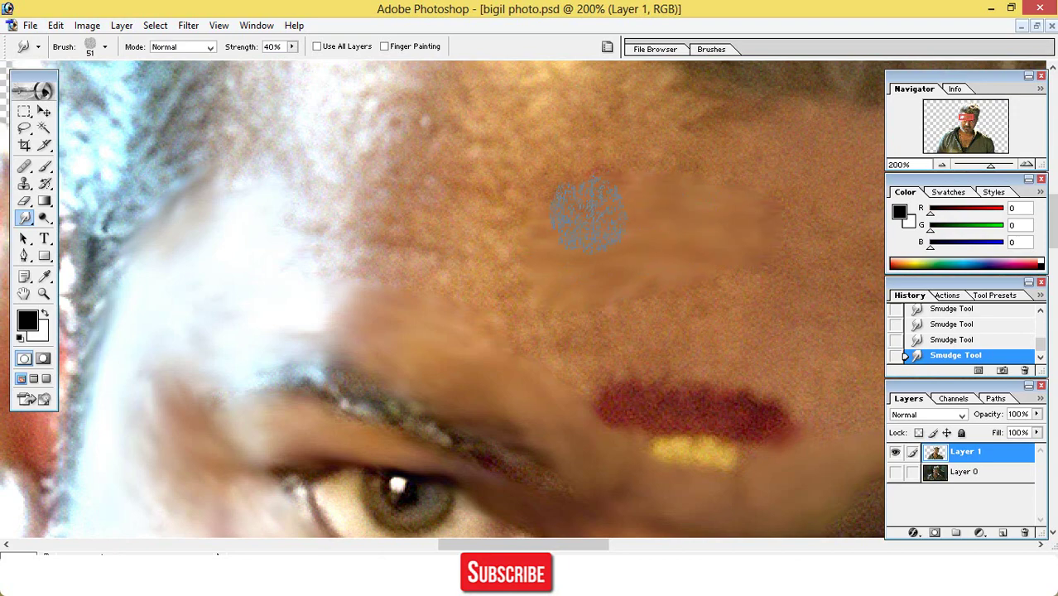
mouse_move(590, 214)
mouse_down()
mouse_move(533, 166)
mouse_move(652, 151)
mouse_move(556, 129)
mouse_move(661, 128)
mouse_move(510, 110)
mouse_move(552, 94)
mouse_move(432, 92)
mouse_up()
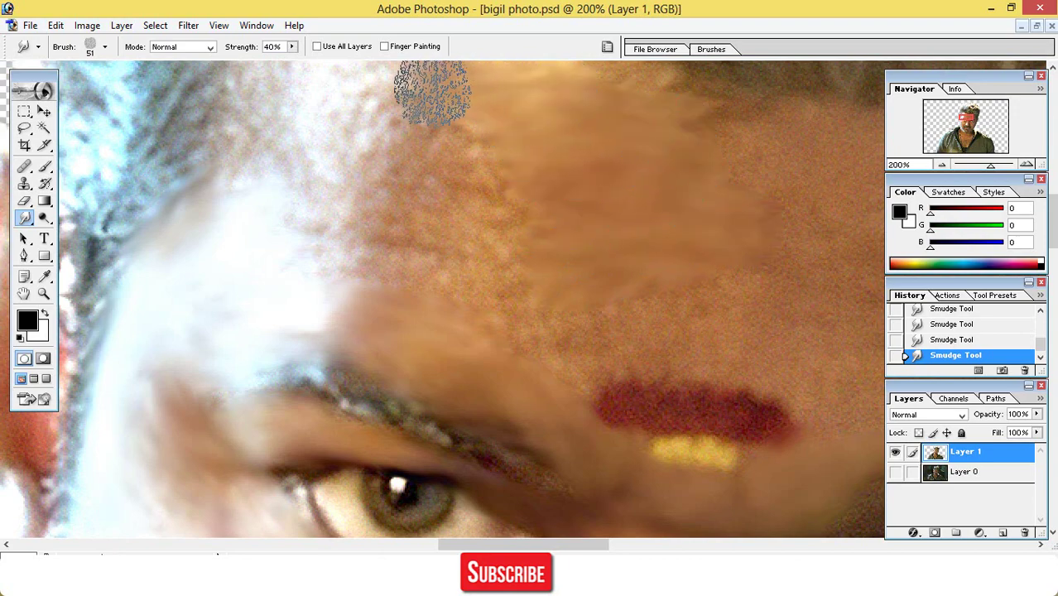
- Reduce the Smudge brush to 37 px and blend the brightly lit side of the forehead from the hairline down to the eyebrow
right_click(290, 101)
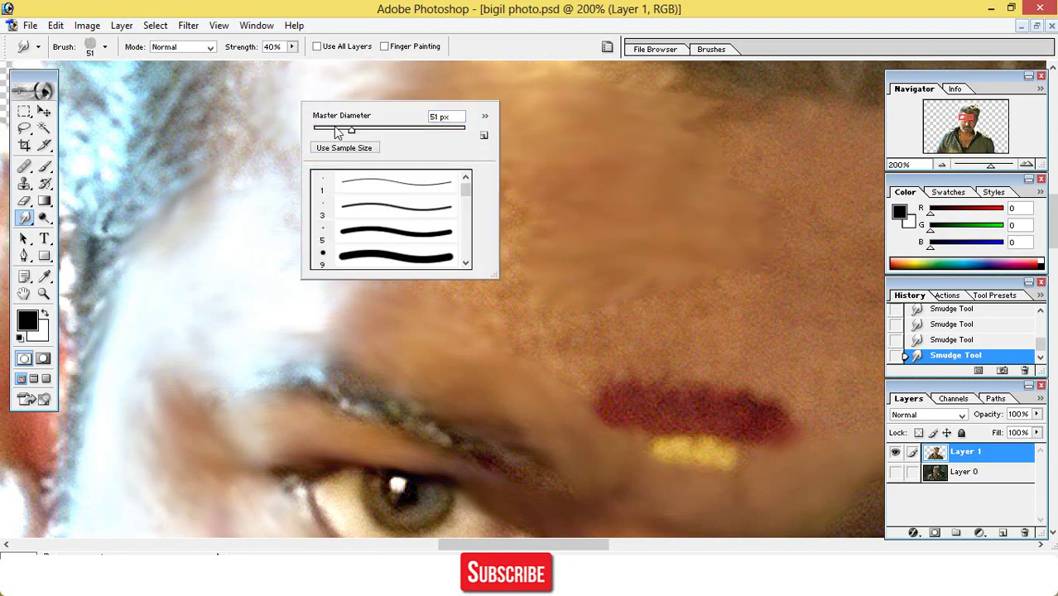
key(Return)
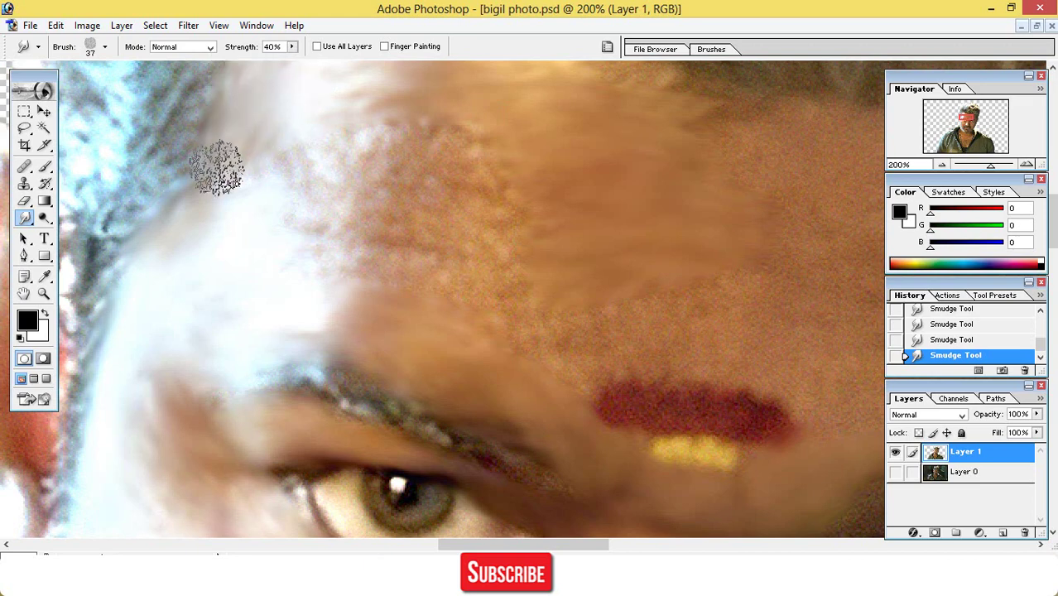
mouse_move(242, 170)
mouse_down()
mouse_move(243, 198)
mouse_move(357, 152)
mouse_move(299, 157)
mouse_move(308, 140)
mouse_move(388, 108)
mouse_move(314, 92)
mouse_move(356, 67)
mouse_move(303, 81)
mouse_move(440, 84)
mouse_move(369, 96)
mouse_move(500, 108)
mouse_move(415, 133)
mouse_move(456, 151)
mouse_move(322, 194)
mouse_move(406, 167)
mouse_move(290, 219)
mouse_move(308, 221)
mouse_move(346, 273)
mouse_move(329, 259)
mouse_move(412, 261)
mouse_move(400, 272)
mouse_move(501, 297)
mouse_up()
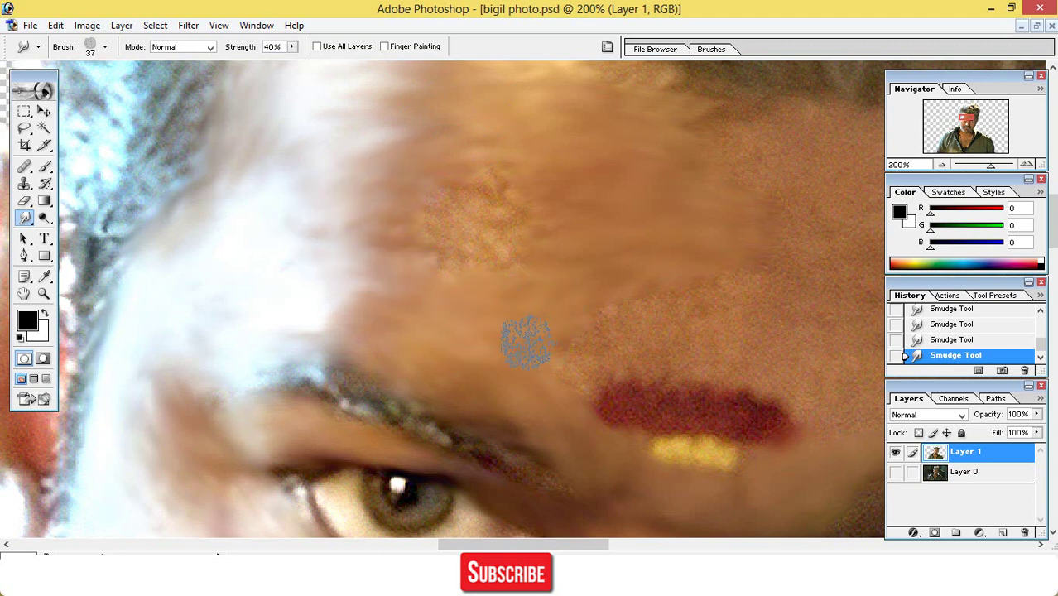
mouse_move(526, 341)
mouse_down()
mouse_move(549, 314)
mouse_move(435, 274)
mouse_move(553, 254)
mouse_move(354, 238)
mouse_move(492, 249)
mouse_up()
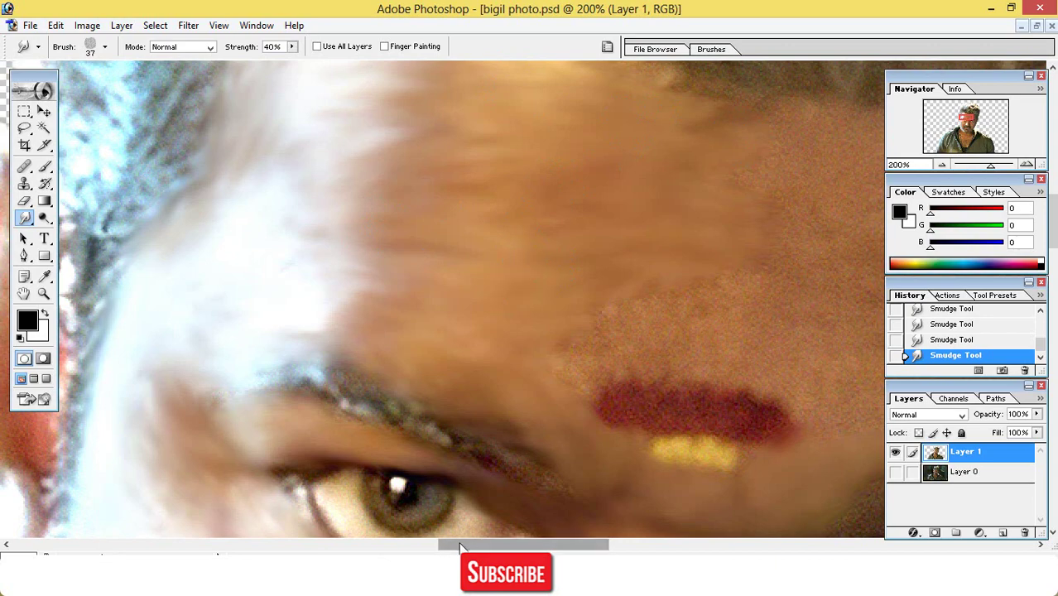
- Smudge the shaded side of the forehead, blending out the stray hair strand and the grain down to the eyebrow
mouse_move(468, 546)
mouse_down()
mouse_move(895, 547)
mouse_move(530, 547)
mouse_up()
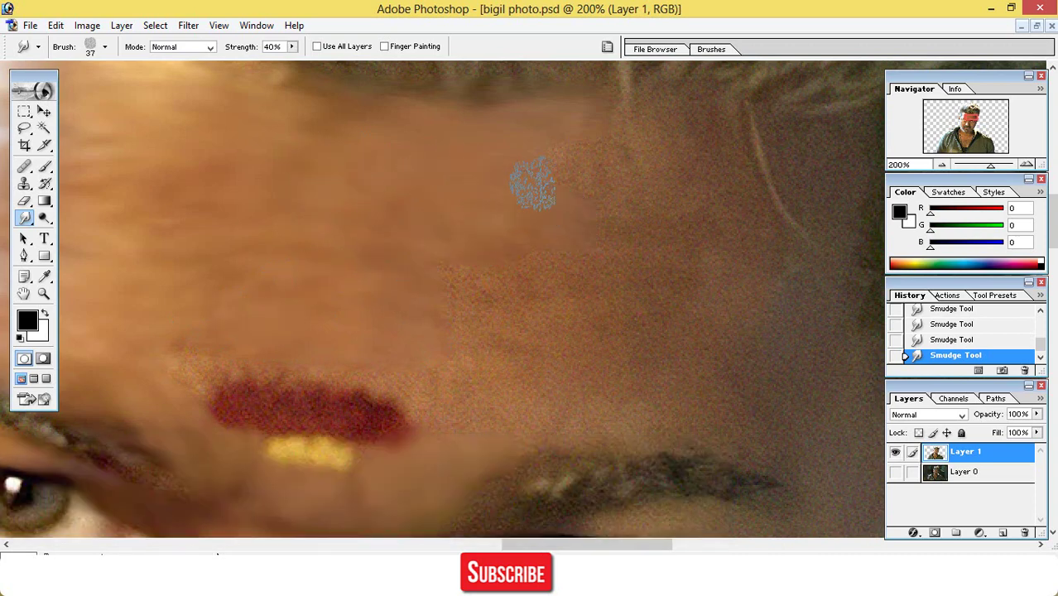
mouse_move(533, 183)
mouse_down()
mouse_move(653, 167)
mouse_move(570, 148)
mouse_move(663, 141)
mouse_move(600, 128)
mouse_move(699, 124)
mouse_move(579, 131)
mouse_move(622, 113)
mouse_move(706, 120)
mouse_move(769, 143)
mouse_move(830, 136)
mouse_move(861, 241)
mouse_move(838, 316)
mouse_move(836, 417)
mouse_move(800, 433)
mouse_move(660, 409)
mouse_move(542, 419)
mouse_up()
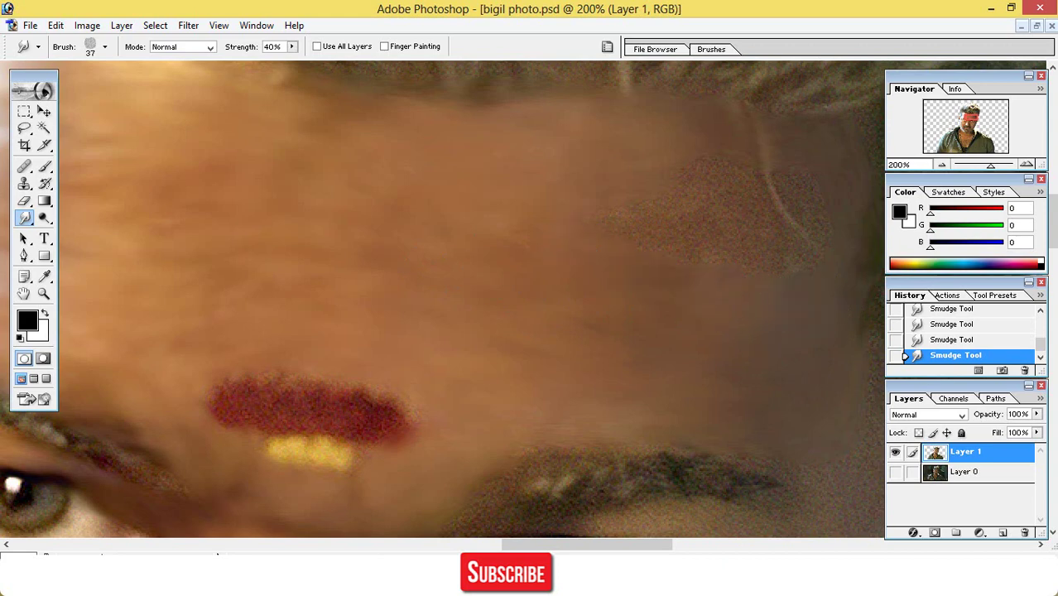
mouse_move(835, 239)
mouse_down()
mouse_move(770, 240)
mouse_move(829, 206)
mouse_move(755, 207)
mouse_move(700, 169)
mouse_move(762, 199)
mouse_up()
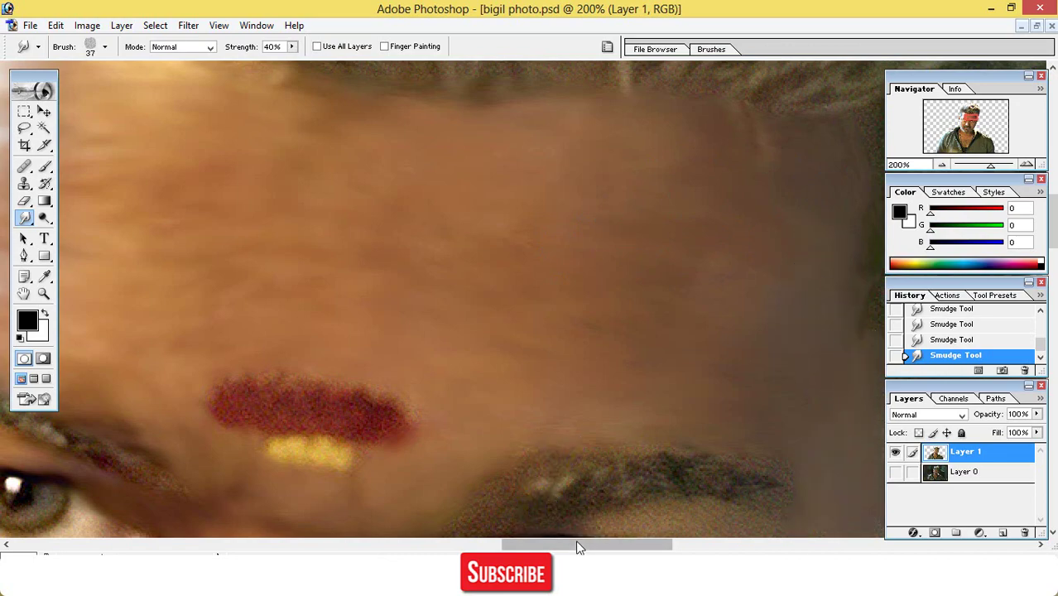
mouse_move(575, 544)
mouse_down()
mouse_move(471, 544)
mouse_move(553, 548)
mouse_up()
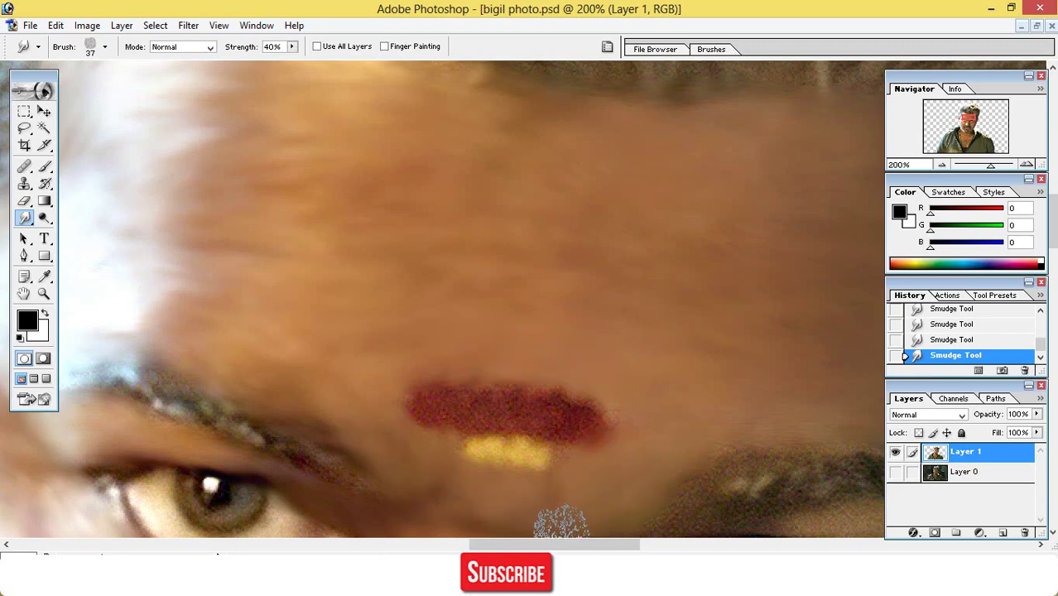
- Set the Smudge brush to 22 px and smooth the skin beneath the shaded-side eye and on the ear beside it
drag(558, 548, 622, 547)
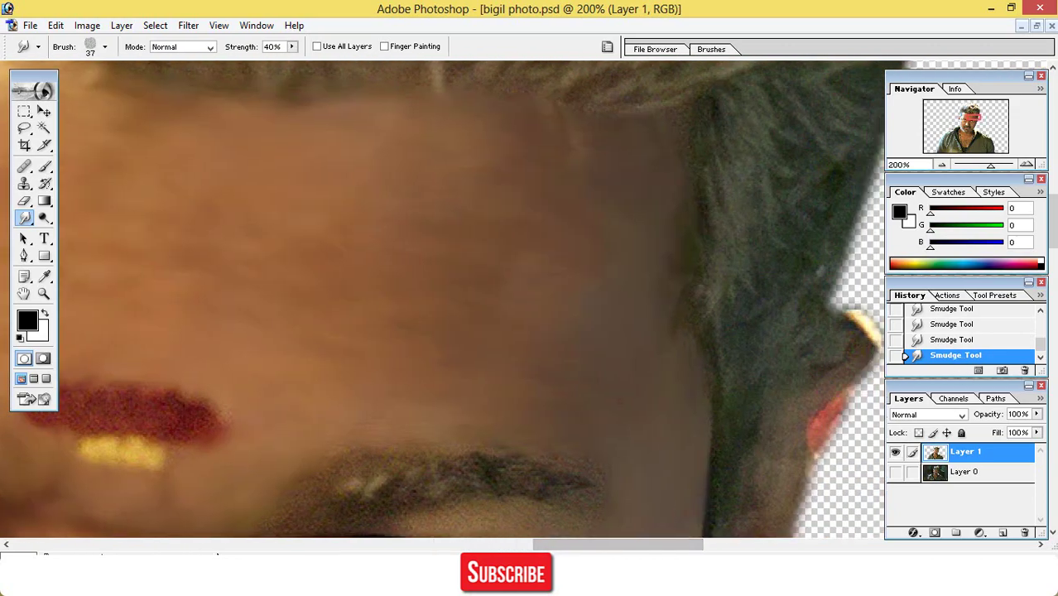
scroll(780, 178, down, 5)
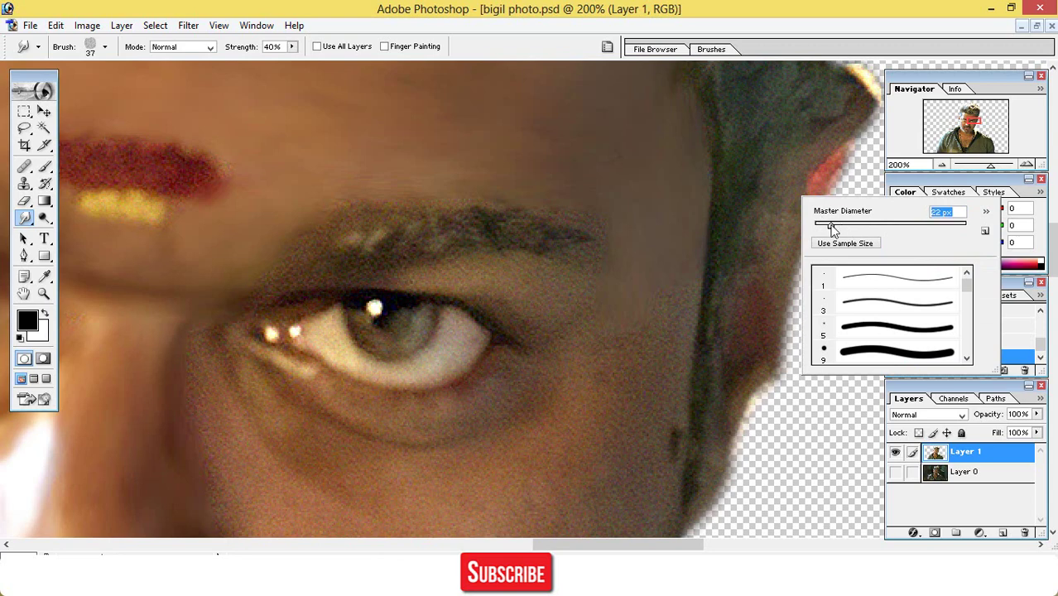
click(792, 212)
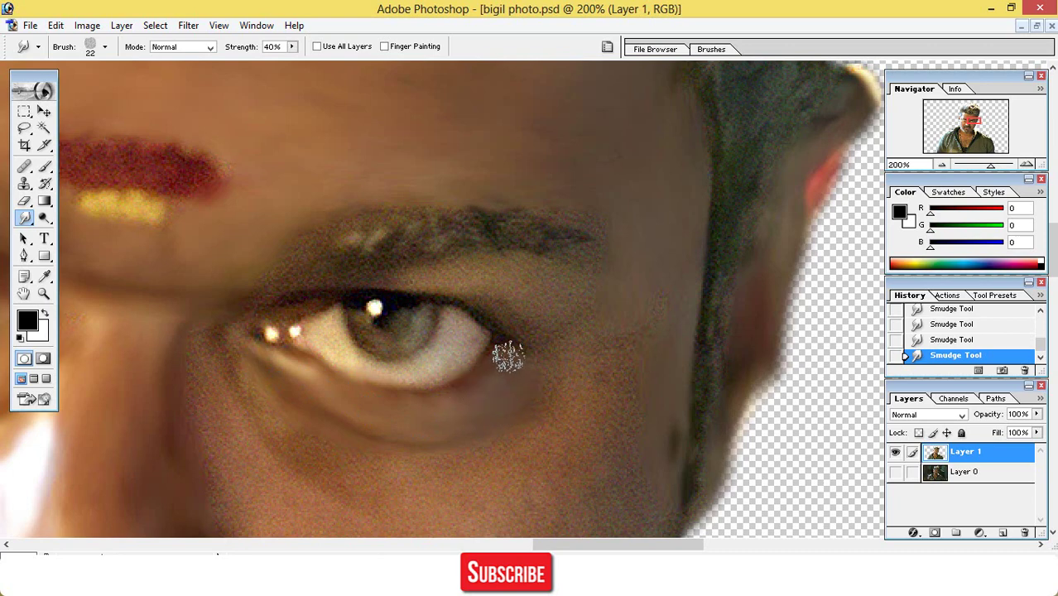
- Set the Smudge brush to 29 px and blend the eyelid, outer eye corner and upper cheek on the shaded side
right_click(521, 389)
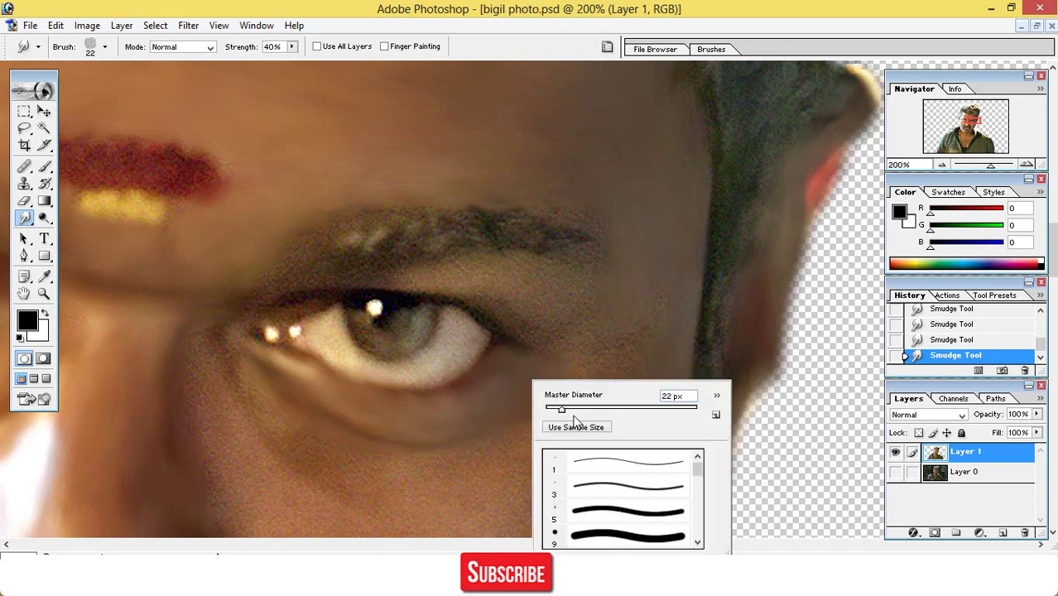
drag(577, 413, 566, 412)
click(439, 286)
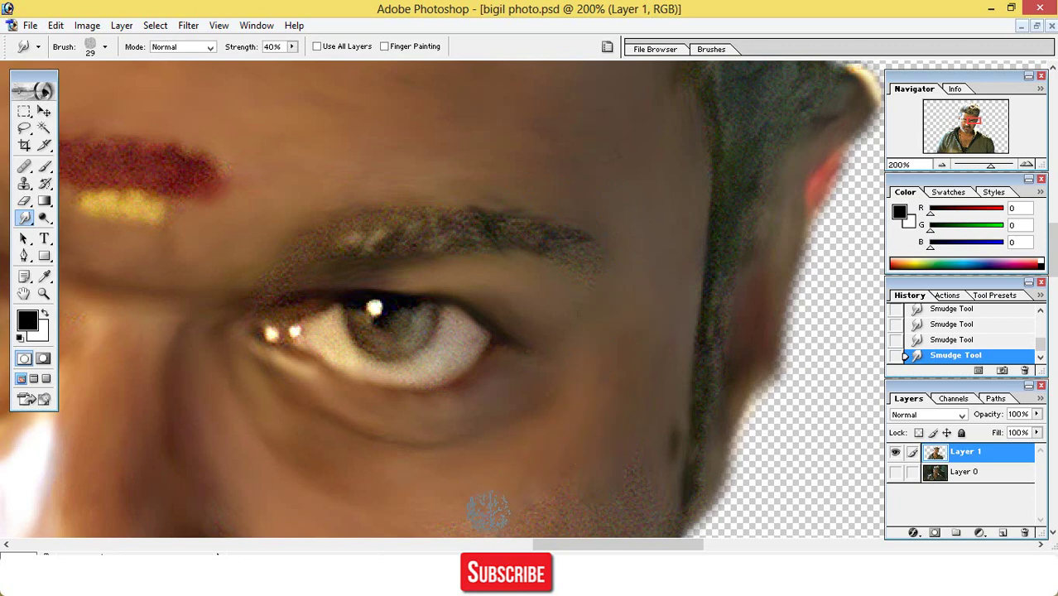
- Smudge the shaded cheek from below the eye down to the jaw and the moustache edge to remove the grain
scroll(804, 208, down, 8)
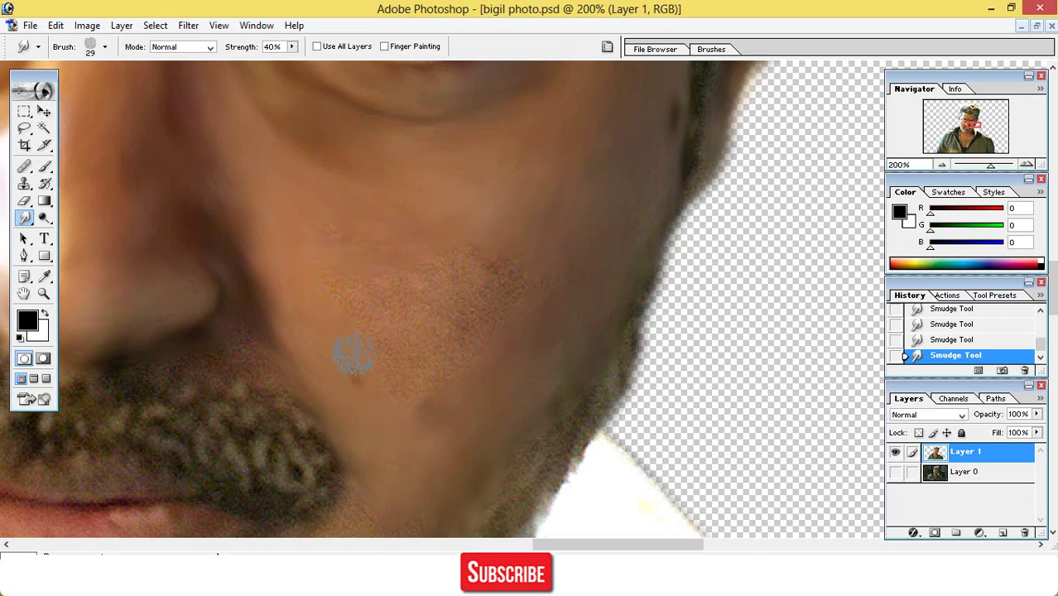
mouse_move(460, 370)
mouse_down()
mouse_move(520, 304)
mouse_move(475, 323)
mouse_move(520, 266)
mouse_move(436, 345)
mouse_up()
mouse_move(500, 287)
mouse_down()
mouse_move(503, 344)
mouse_move(560, 278)
mouse_move(455, 328)
mouse_up()
- Smudge the skin beside the shaded corner of the mouth and down towards the chin, between the moustache and beard
scroll(1052, 290, down, 5)
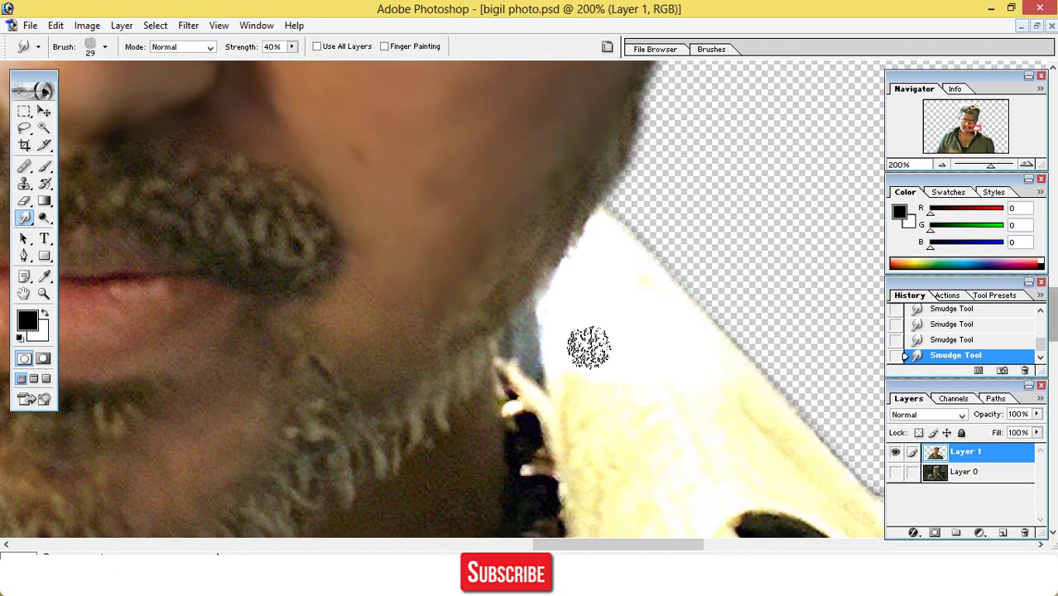
drag(409, 338, 385, 366)
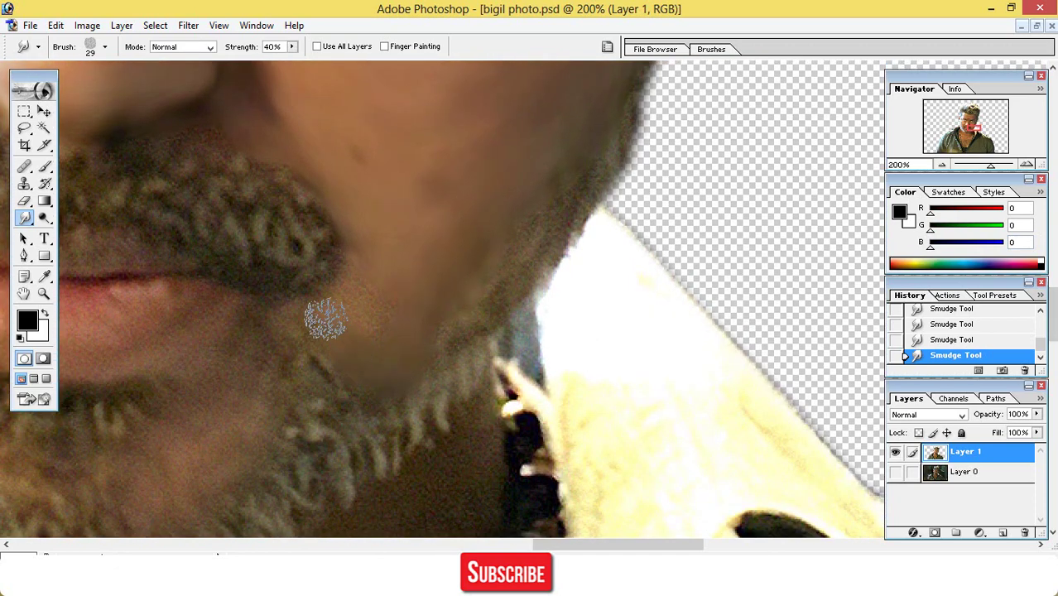
mouse_move(340, 305)
mouse_down()
mouse_move(362, 285)
mouse_move(379, 327)
mouse_move(268, 389)
mouse_move(242, 353)
mouse_move(247, 404)
mouse_move(220, 464)
mouse_move(156, 506)
mouse_move(155, 462)
mouse_move(214, 366)
mouse_move(193, 387)
mouse_move(230, 346)
mouse_move(221, 372)
mouse_move(252, 385)
mouse_move(201, 473)
mouse_move(229, 421)
mouse_move(233, 445)
mouse_move(193, 495)
mouse_up()
- Smudge the lips, the bare skin beneath the lit mouth corner and the lower cheek beside the moustache
drag(569, 540, 466, 548)
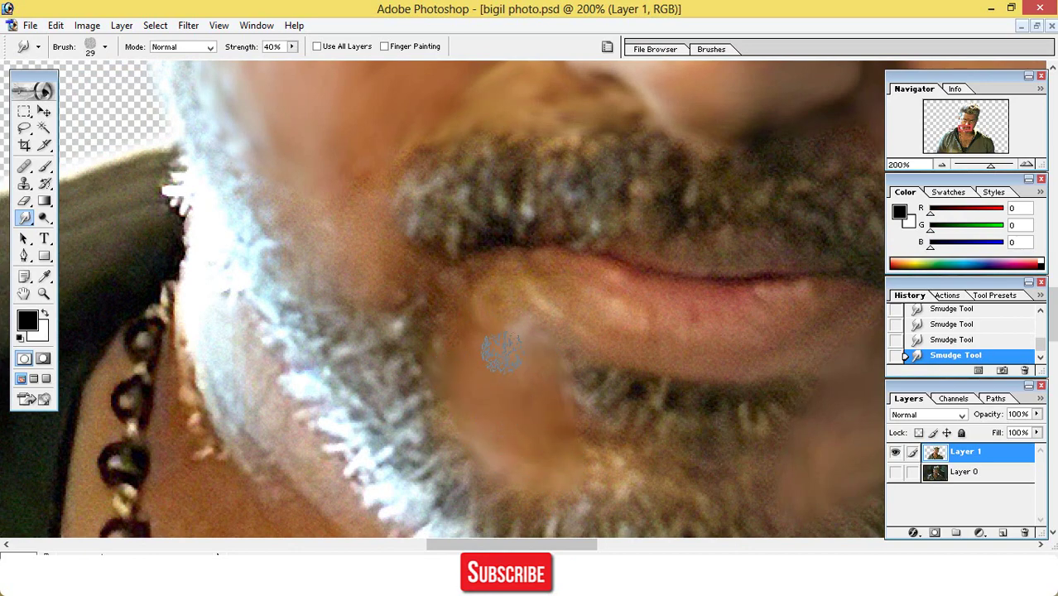
mouse_move(502, 352)
mouse_down()
mouse_move(469, 308)
mouse_move(523, 325)
mouse_move(504, 289)
mouse_up()
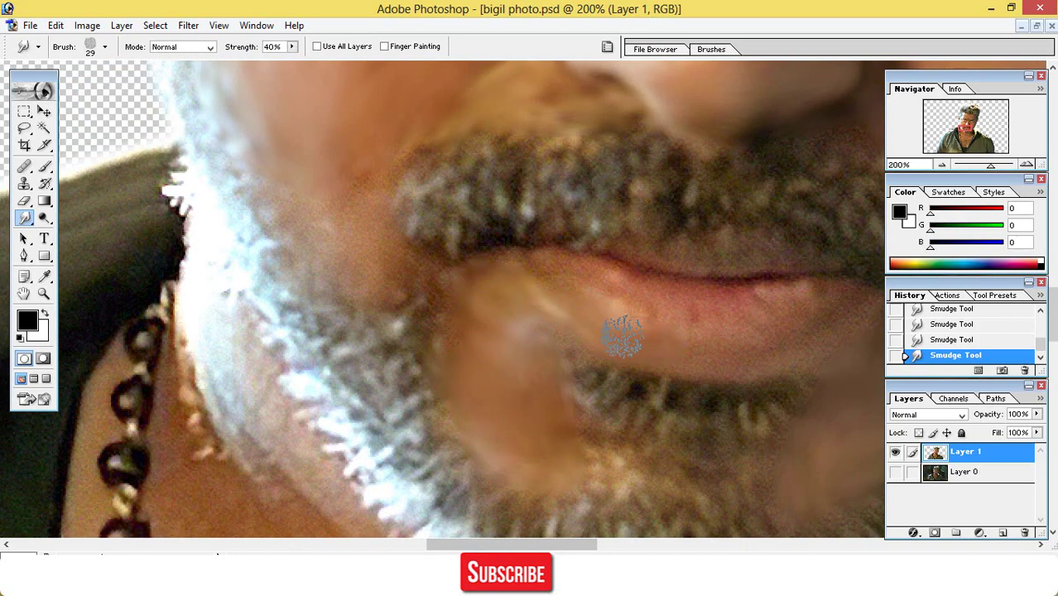
mouse_move(719, 358)
mouse_down()
mouse_move(814, 337)
mouse_move(762, 334)
mouse_move(849, 306)
mouse_move(789, 295)
mouse_move(854, 303)
mouse_move(760, 303)
mouse_up()
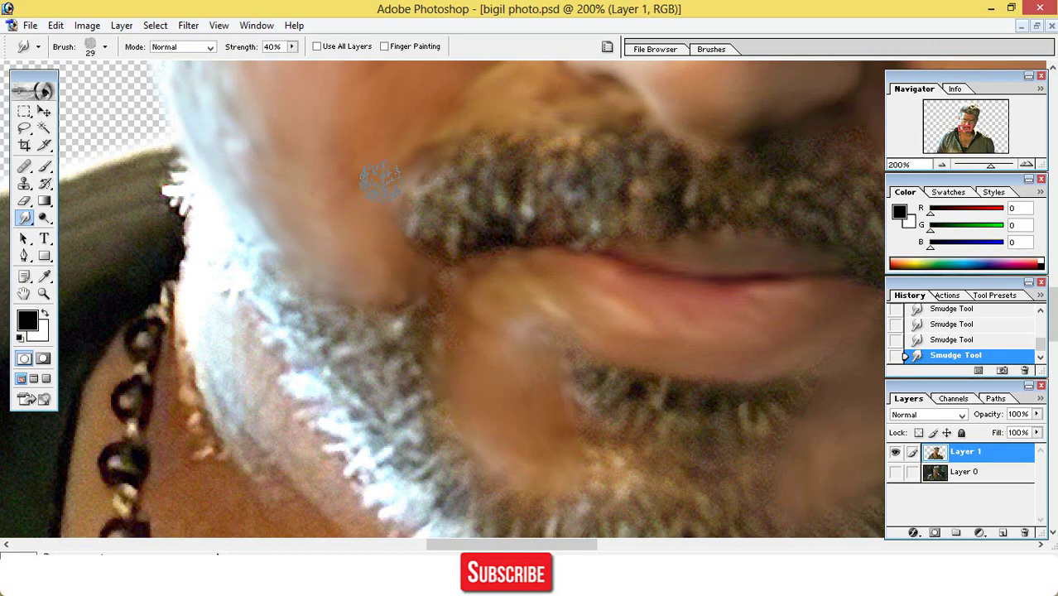
- Examine the smoothed face at several zoom levels from close-up to the full portrait
key(ctrl+minus)
key(ctrl+minus)
key(ctrl+minus)
key(ctrl+minus)
key(ctrl+minus)
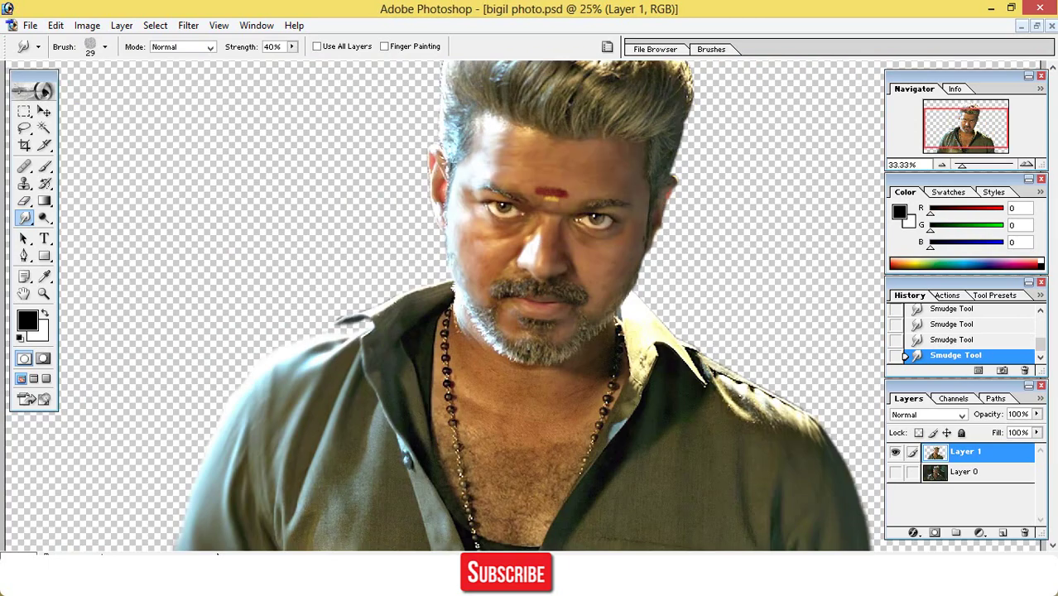
key(ctrl+minus)
key(ctrl+plus)
key(ctrl+plus)
key(ctrl+plus)
key(ctrl+plus)
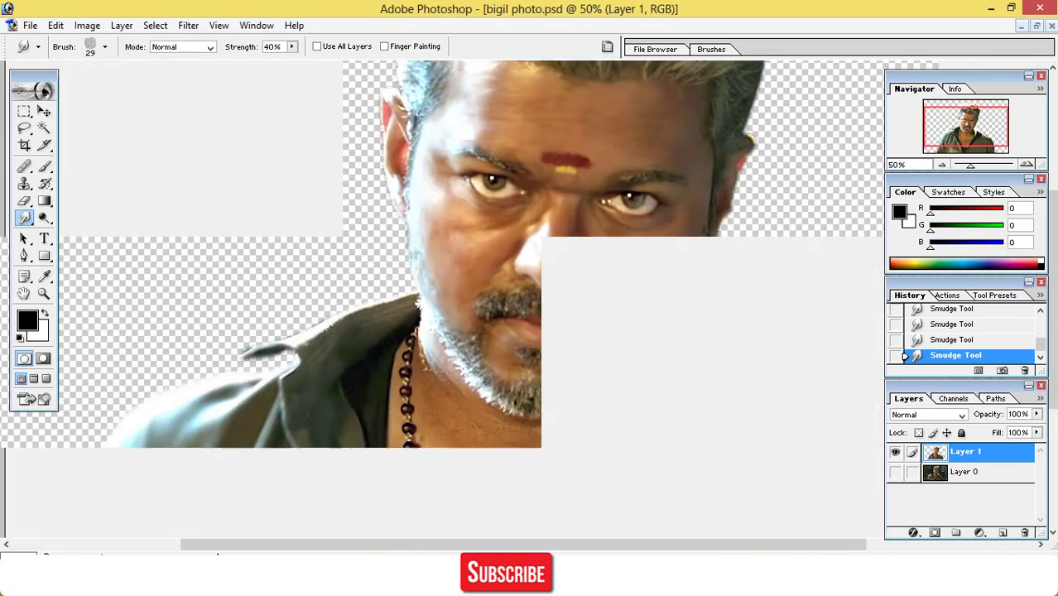
key(ctrl+plus)
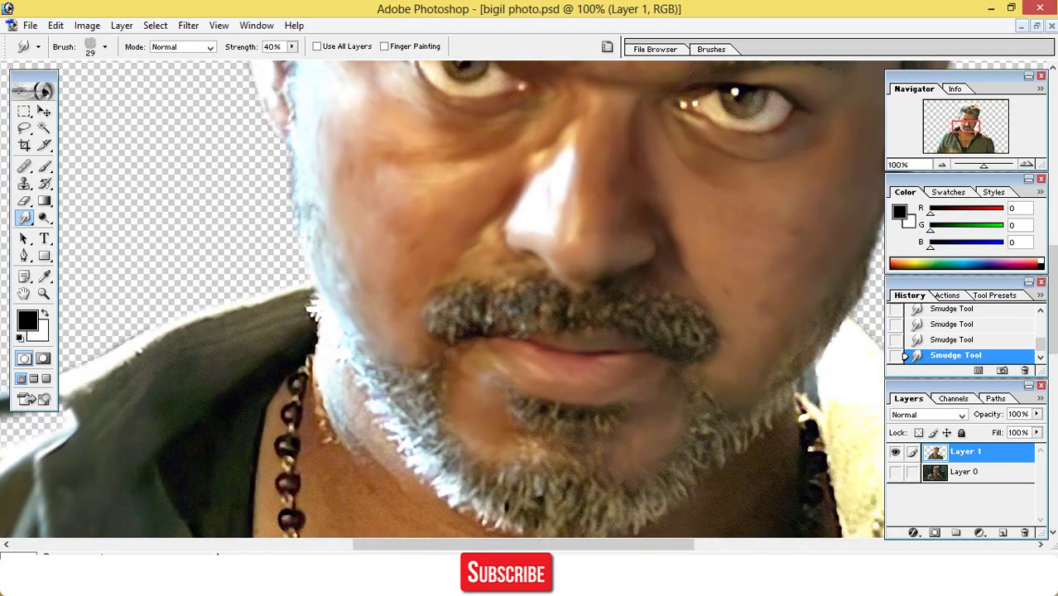
key(ctrl+minus)
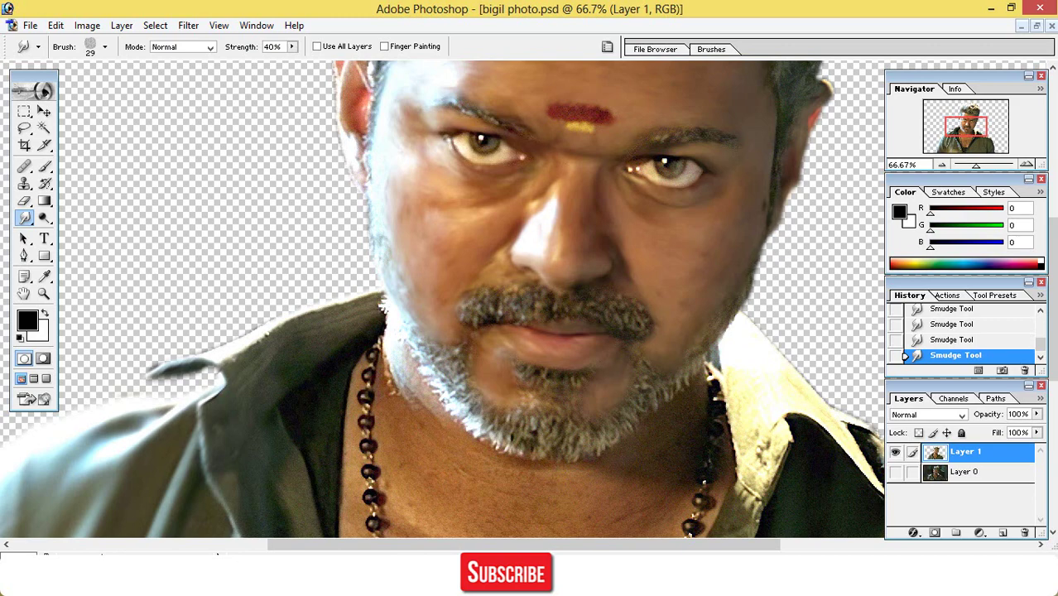
key(ctrl+minus)
key(ctrl+minus)
key(ctrl+minus)
key(ctrl+minus)
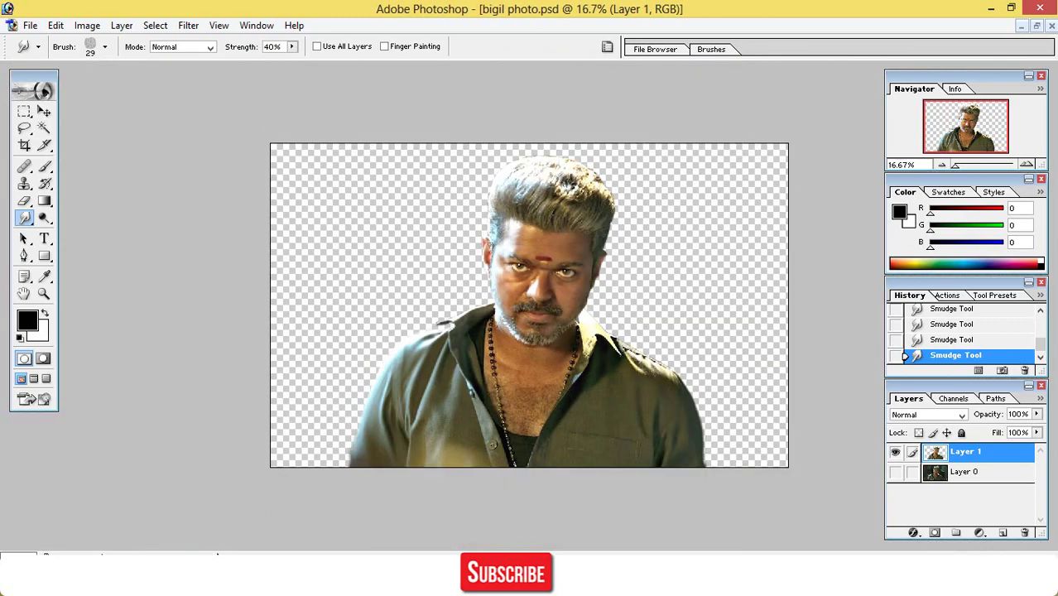
- Load the outline of the cut-out on Layer 1 as a selection and add a new empty layer above it
key(ctrl+plus)
key(ctrl+plus)
key(ctrl+minus)
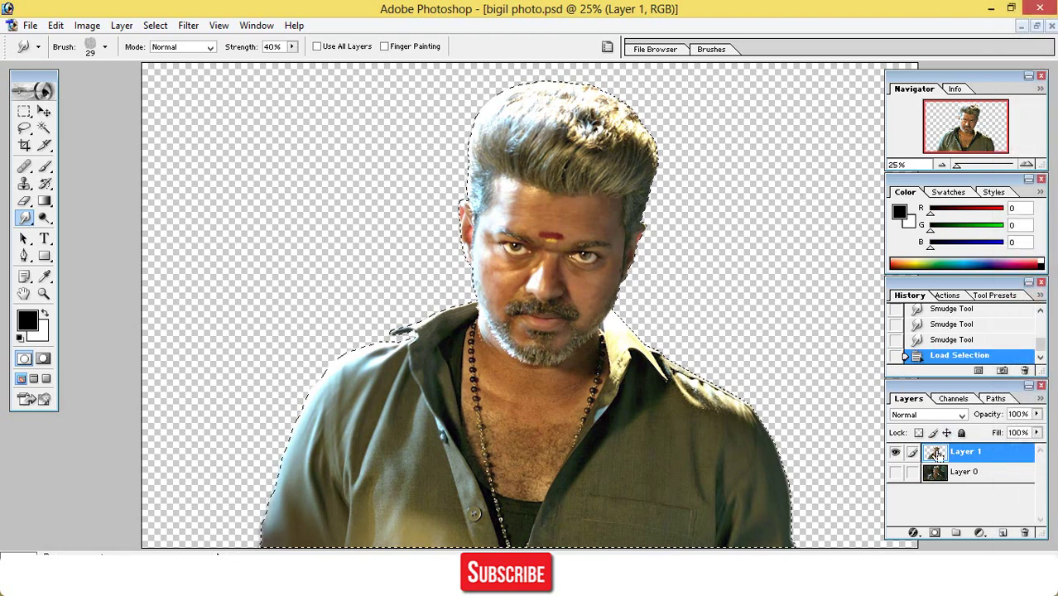
click(1002, 535)
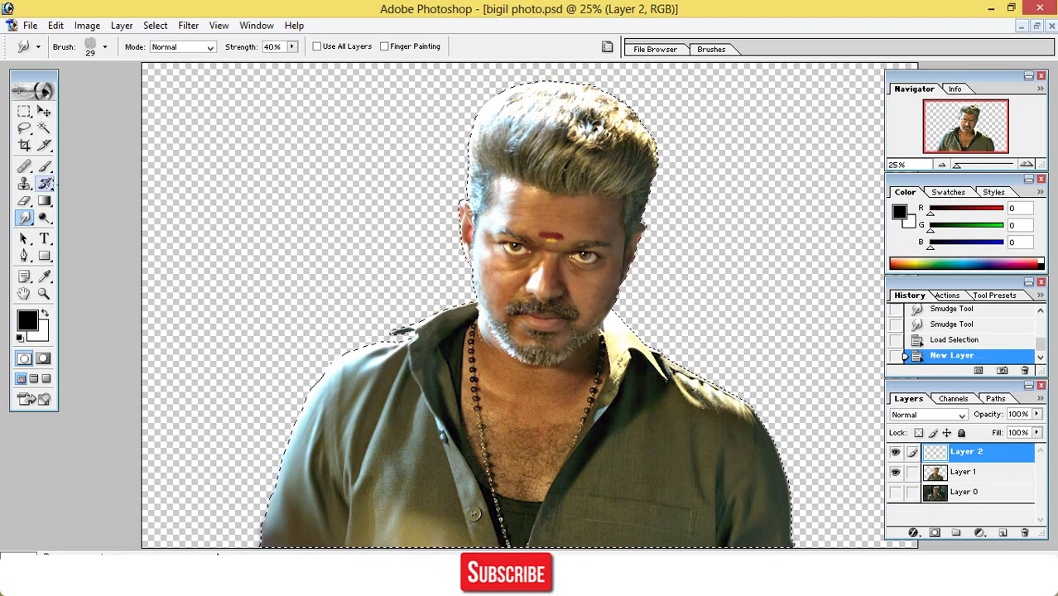
- Set the foreground colour to bright blue (R 3, G 88, B 243) for painting with the Brush tool
click(44, 168)
click(45, 277)
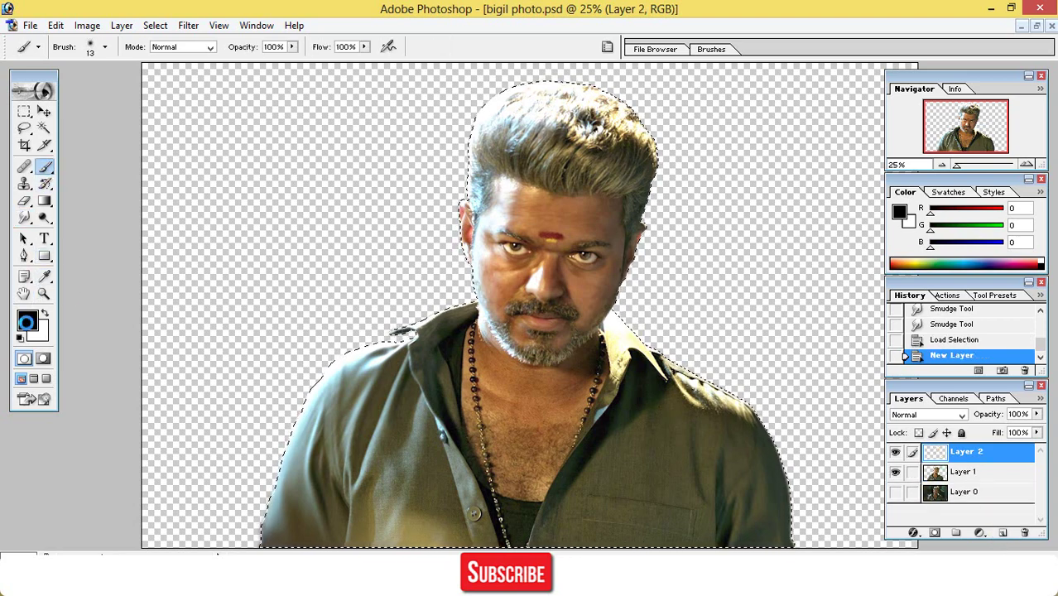
click(27, 322)
click(535, 228)
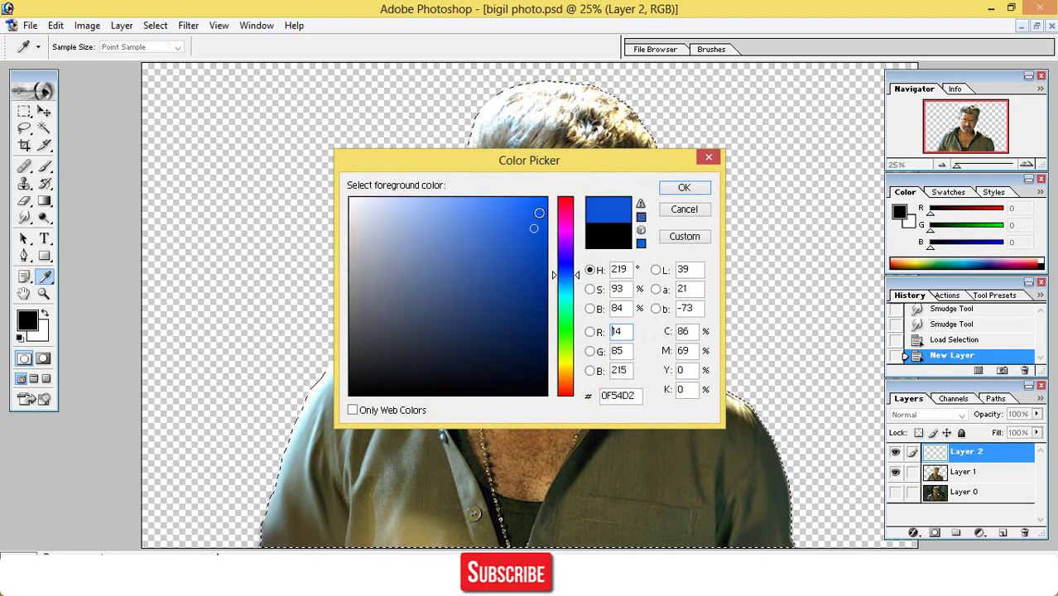
click(683, 189)
key(b)
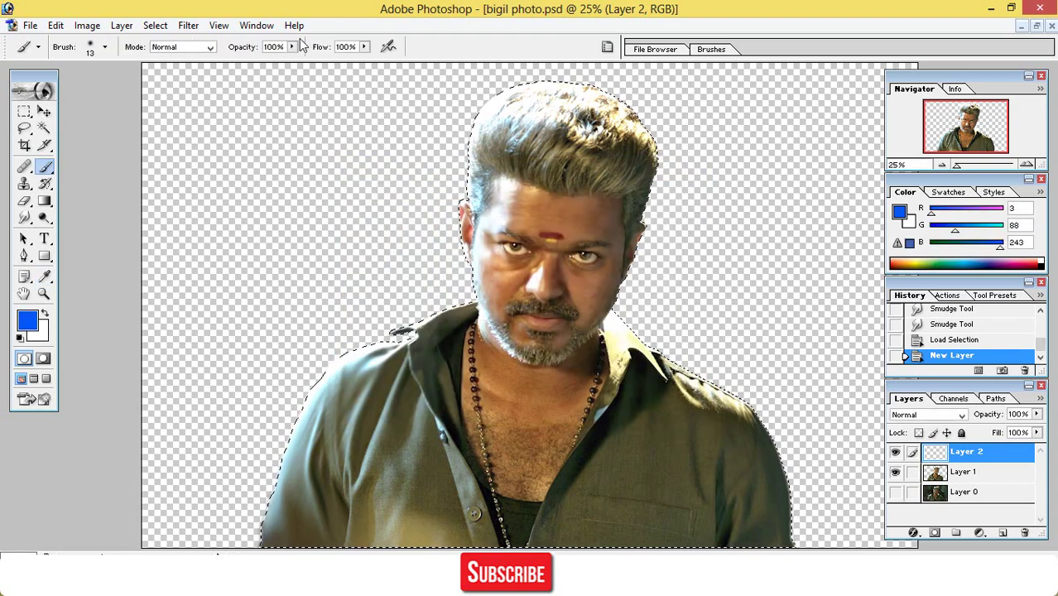
- Enlarge the soft brush to 917 px and tint the upper-left edge of the hair blue
right_click(470, 143)
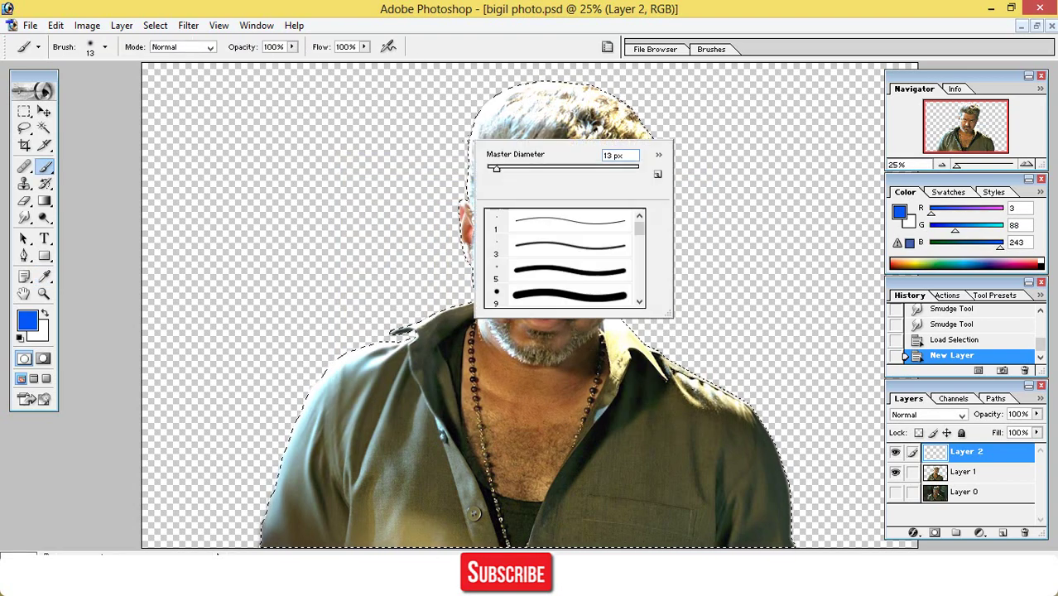
click(614, 168)
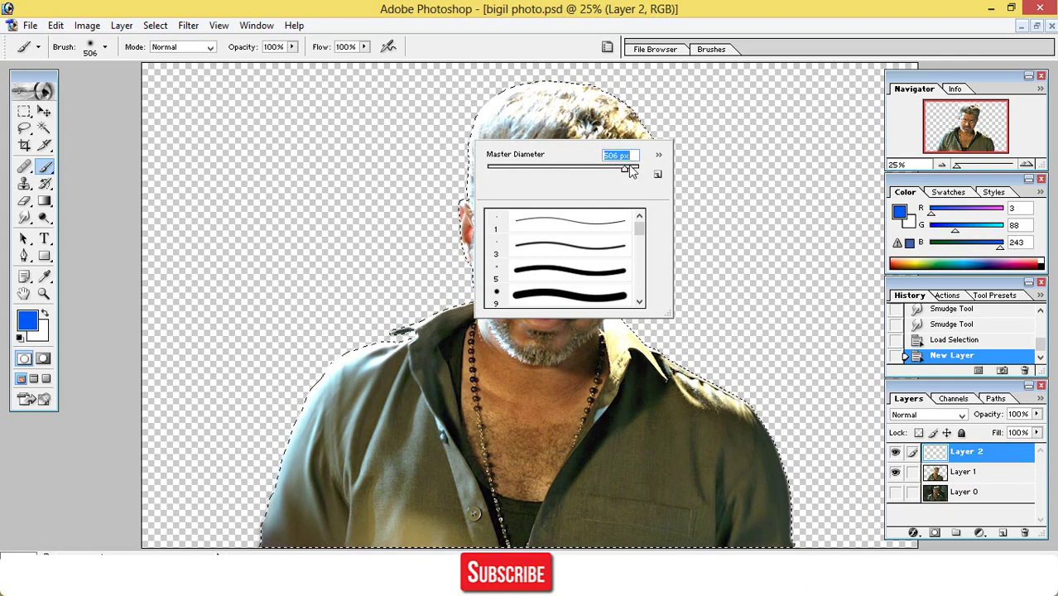
click(397, 106)
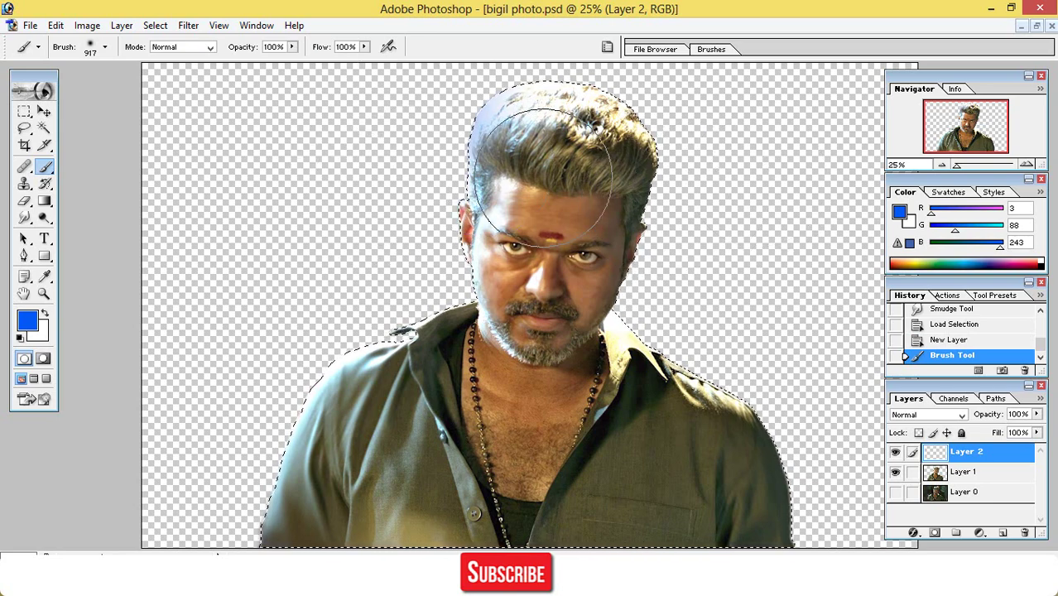
- Change the foreground colour to green 03F390 and brush a soft tint along the right edge of the hair
click(27, 321)
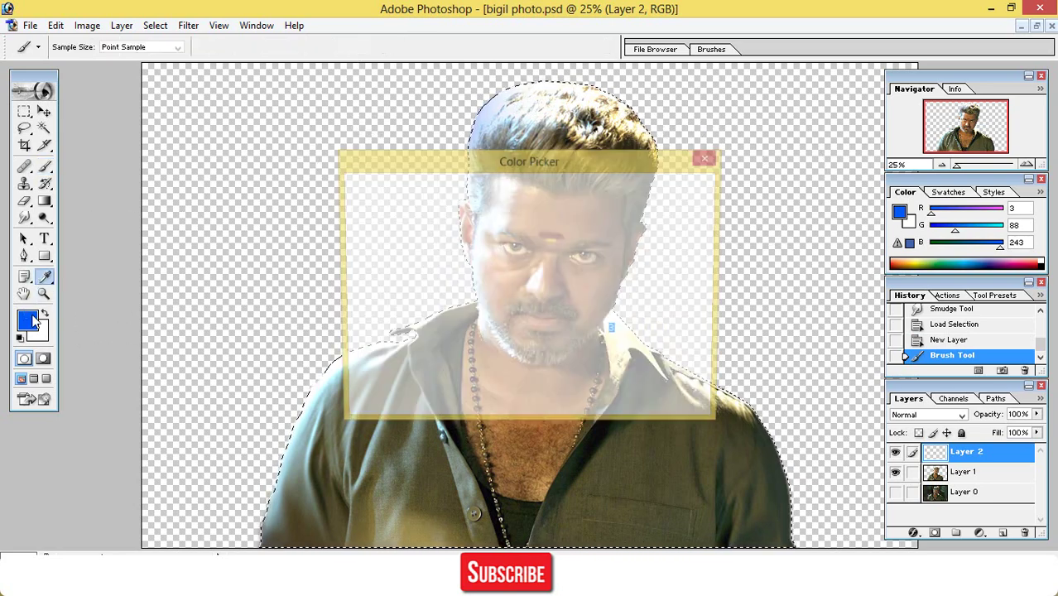
click(562, 309)
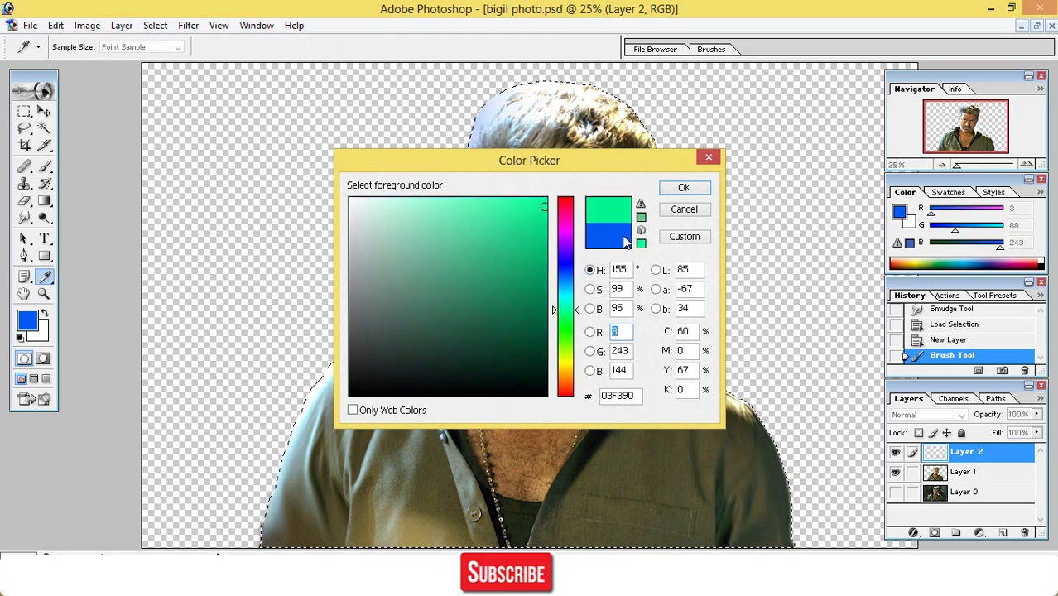
click(684, 189)
drag(698, 177, 708, 119)
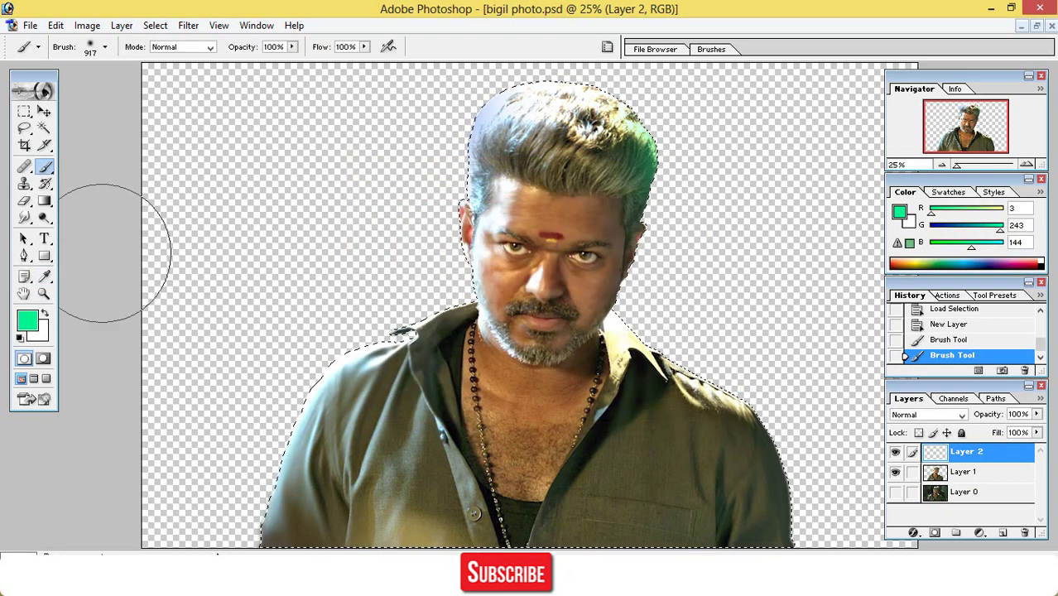
- Change the foreground colour to purple C303F3 and tint the upper-right part of the hair
click(33, 323)
click(568, 238)
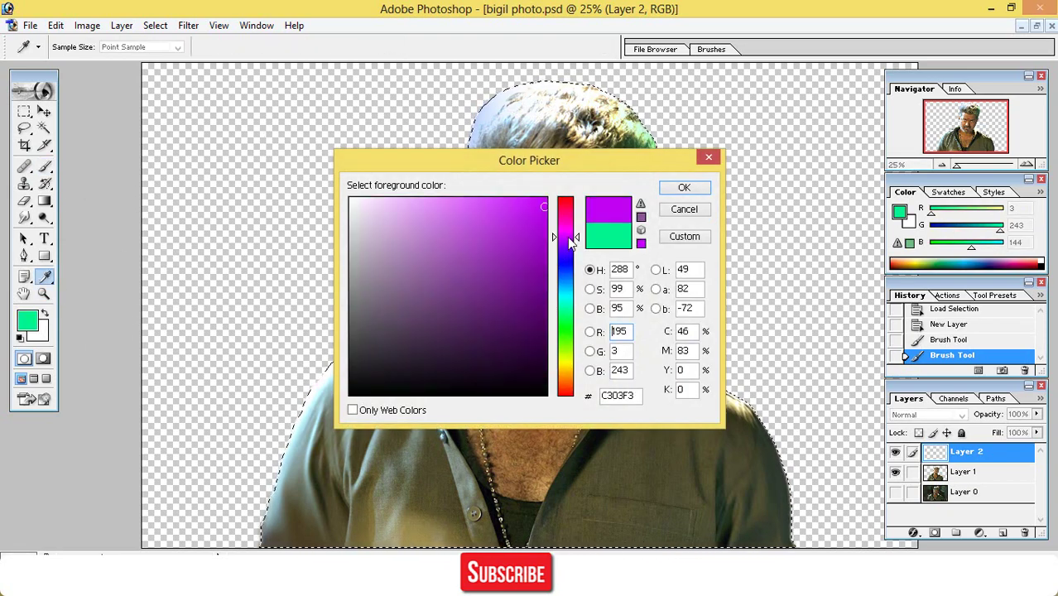
click(682, 188)
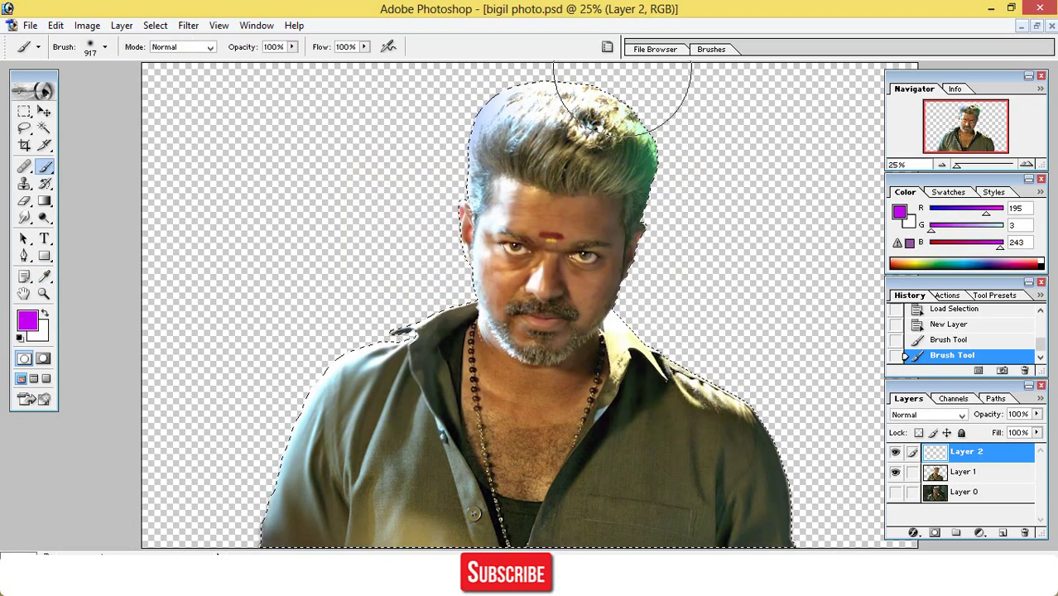
click(839, 130)
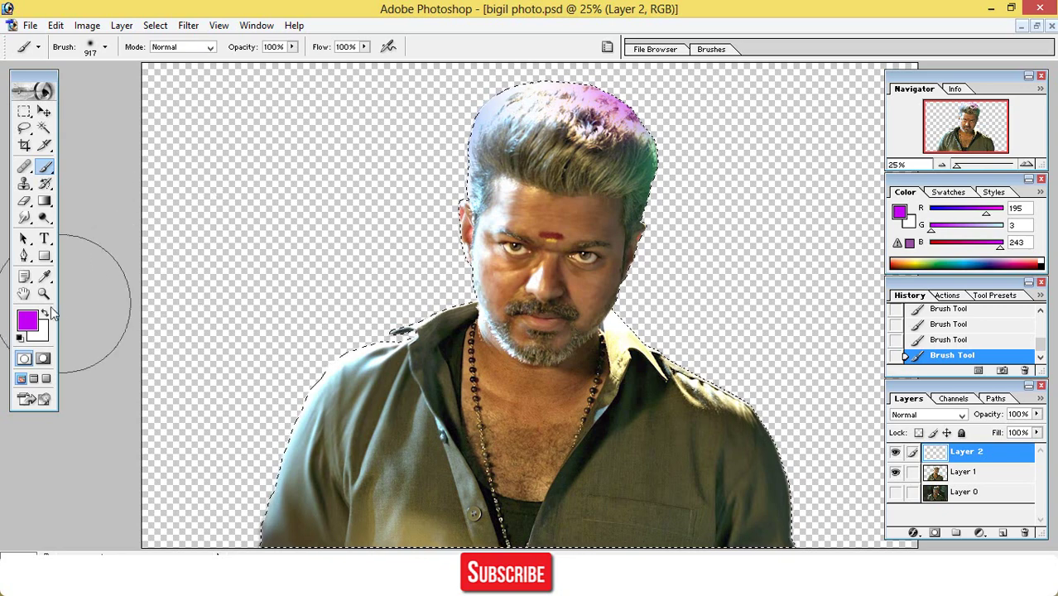
- Change the foreground colour to orange F37A03 and tint the upper-left rim of the hair with a 145 px brush
click(30, 324)
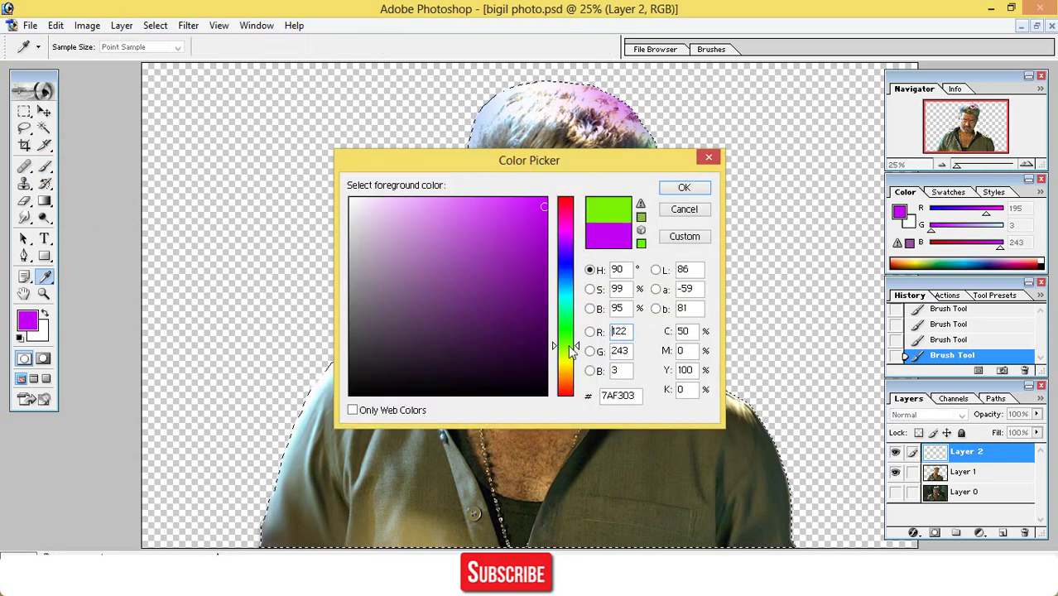
drag(569, 346, 568, 367)
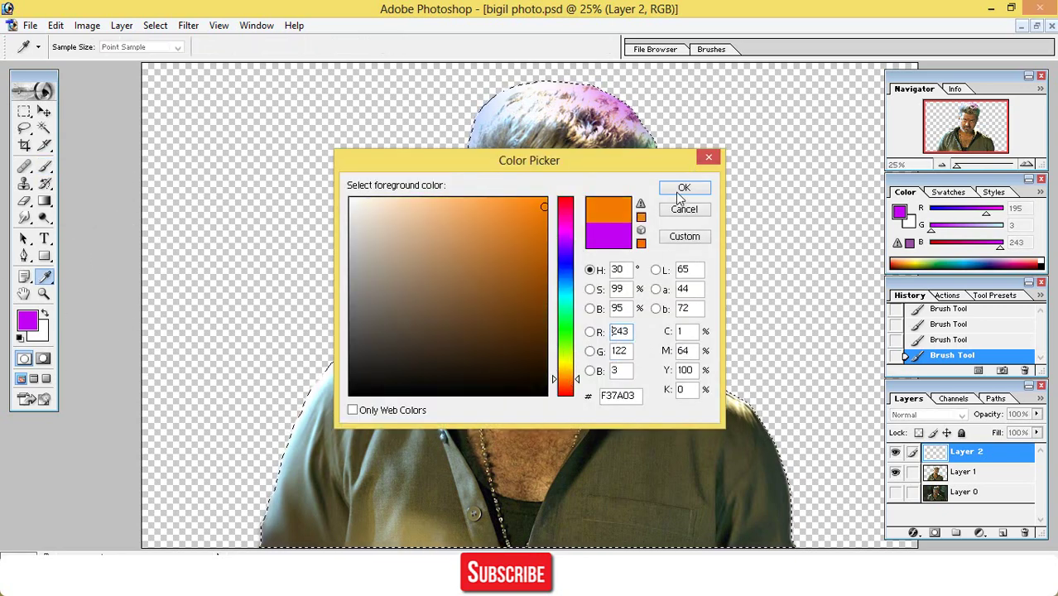
click(684, 189)
right_click(694, 208)
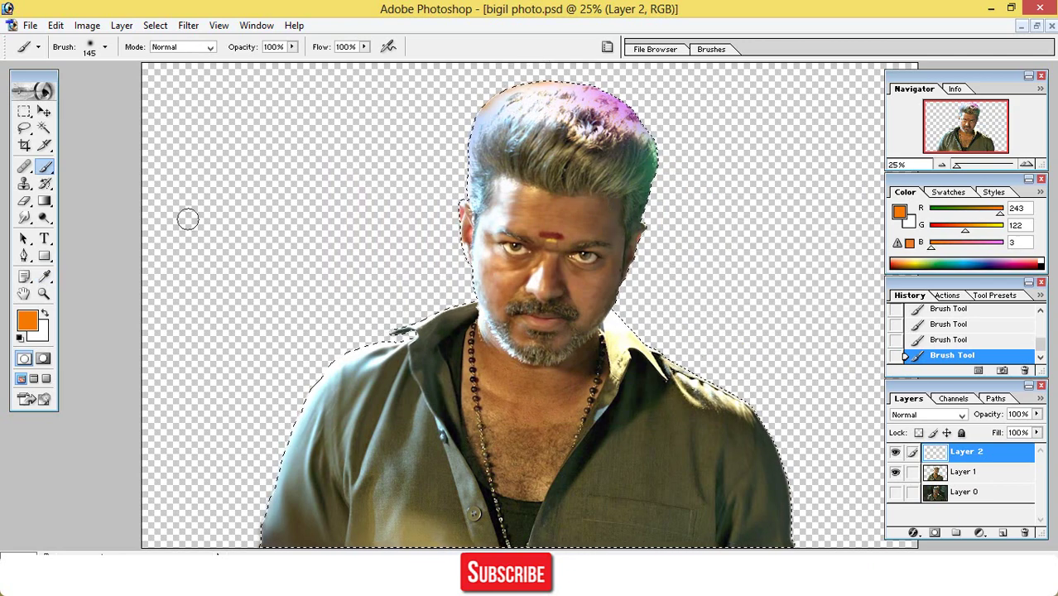
- Try a lime B8F303 dab on the top of the hair with a 333 px brush, and undo it
click(26, 330)
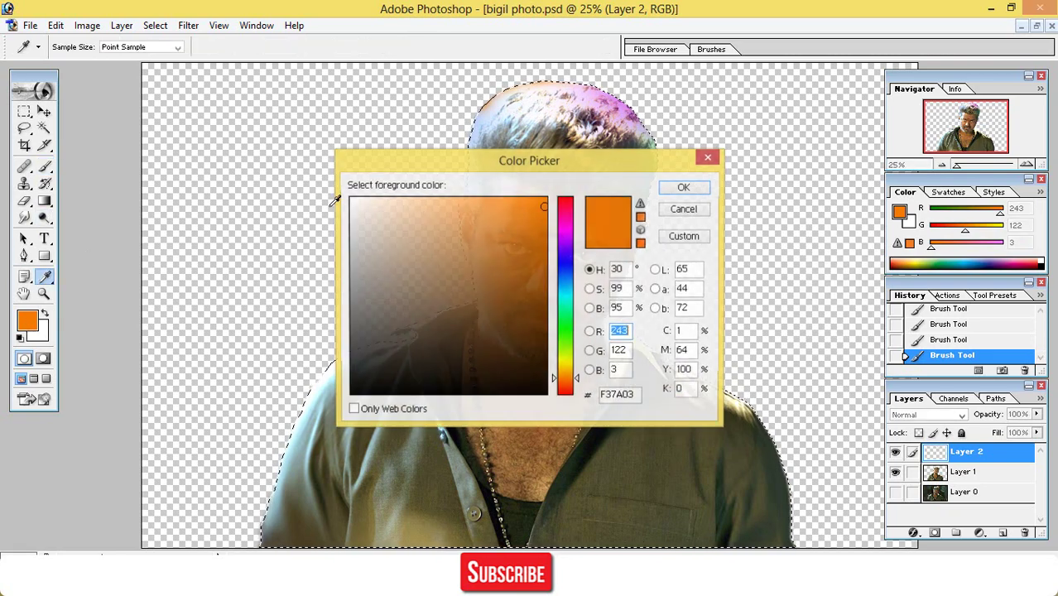
drag(566, 348, 566, 358)
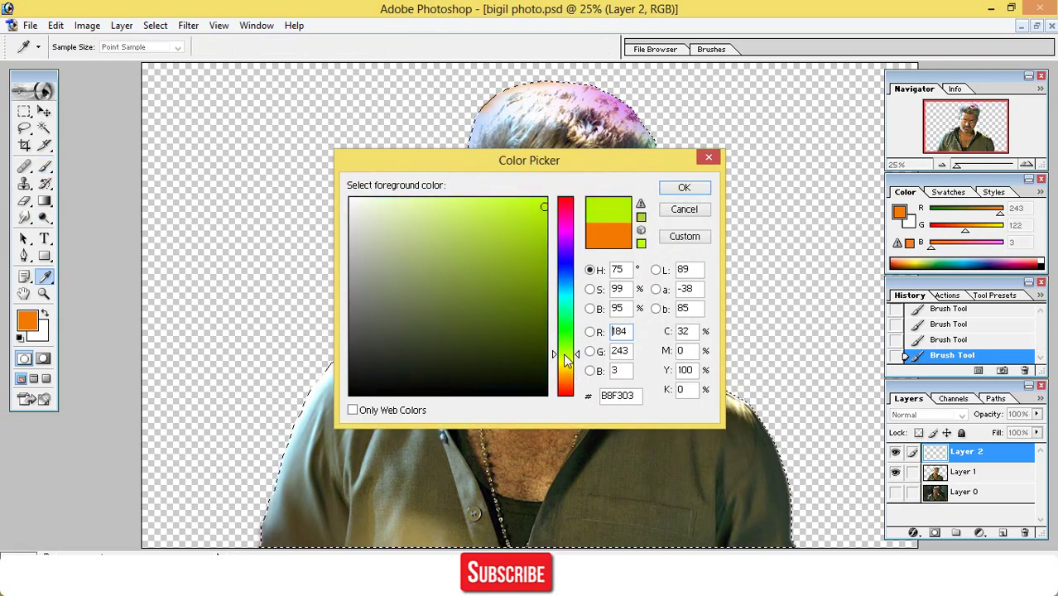
click(684, 190)
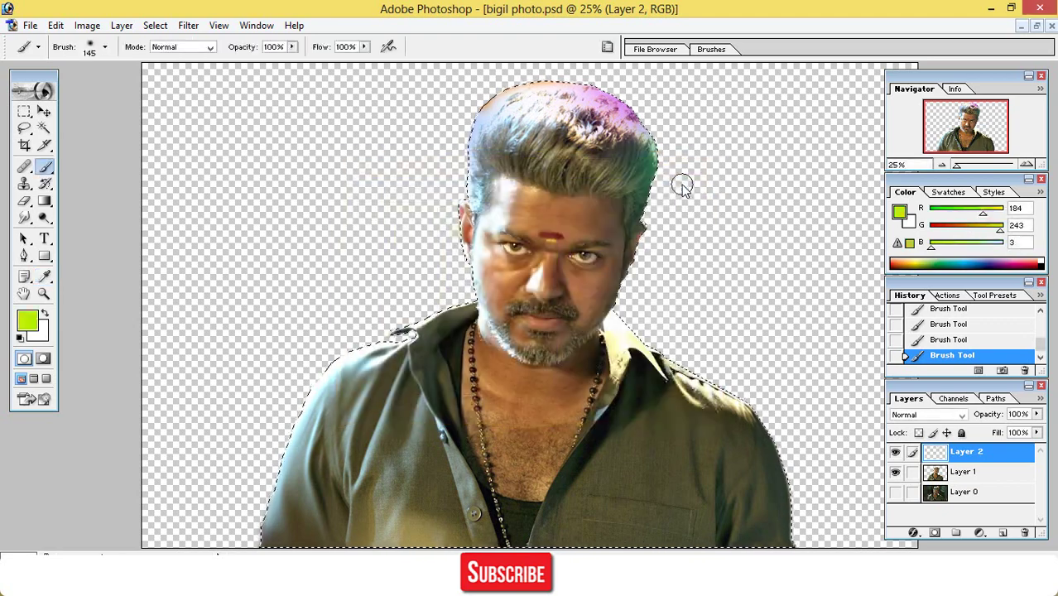
right_click(681, 183)
click(829, 215)
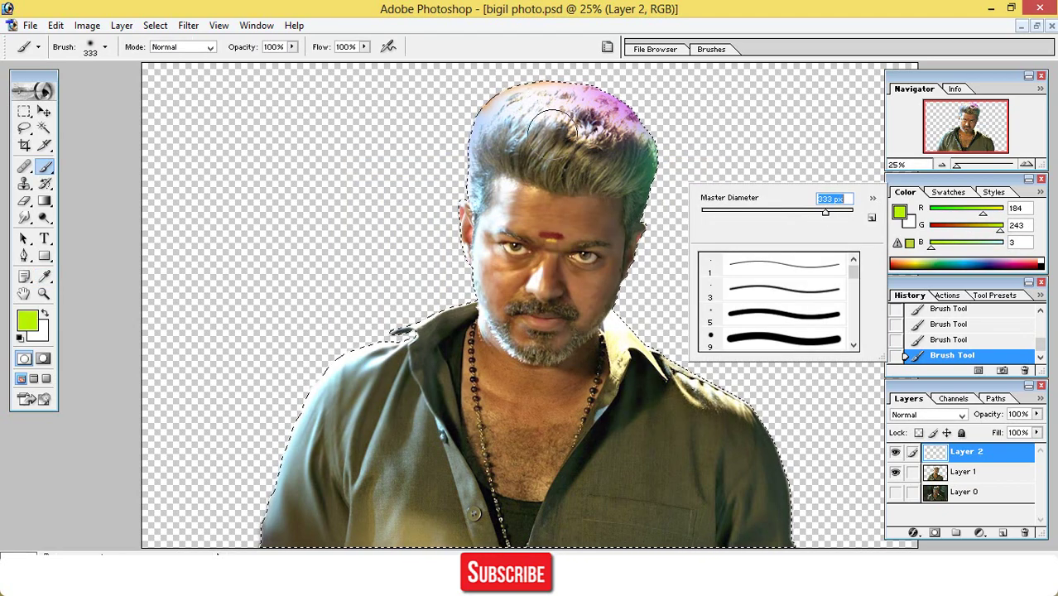
click(523, 118)
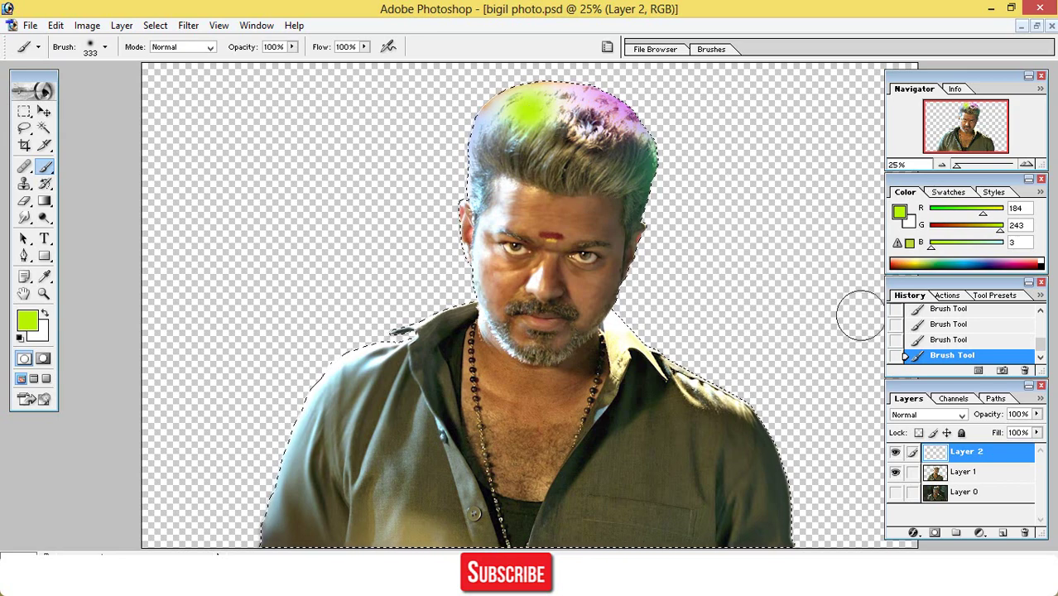
click(954, 345)
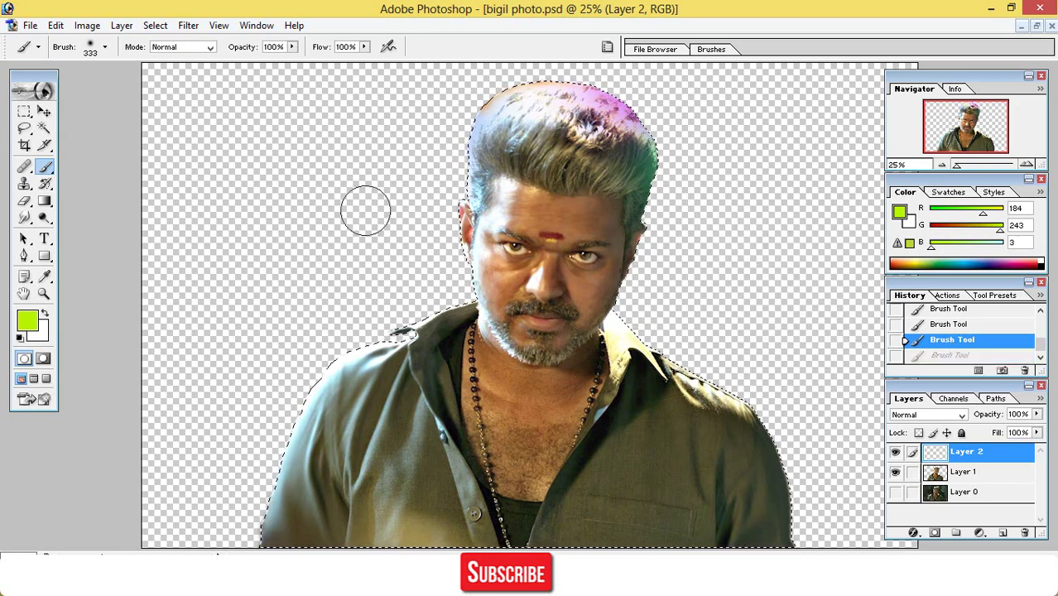
- Set the foreground colour to green 03F396
click(27, 321)
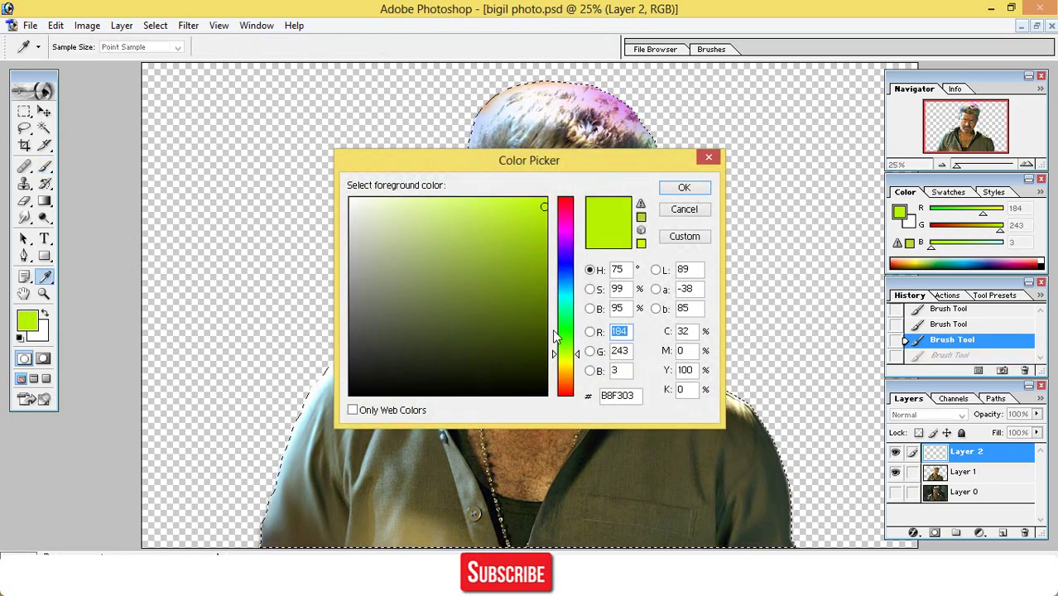
drag(564, 352, 571, 288)
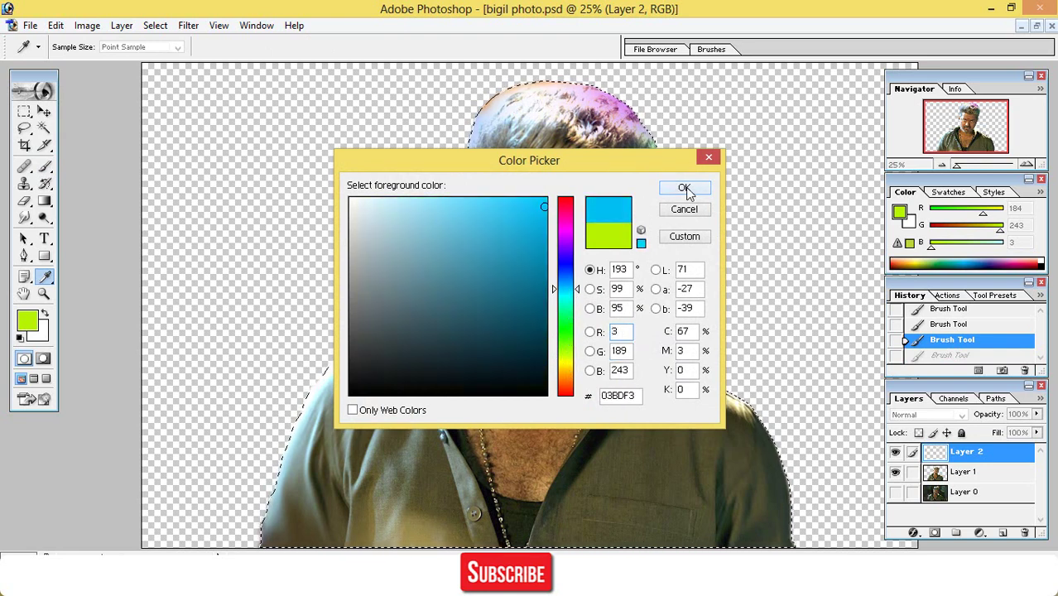
click(562, 309)
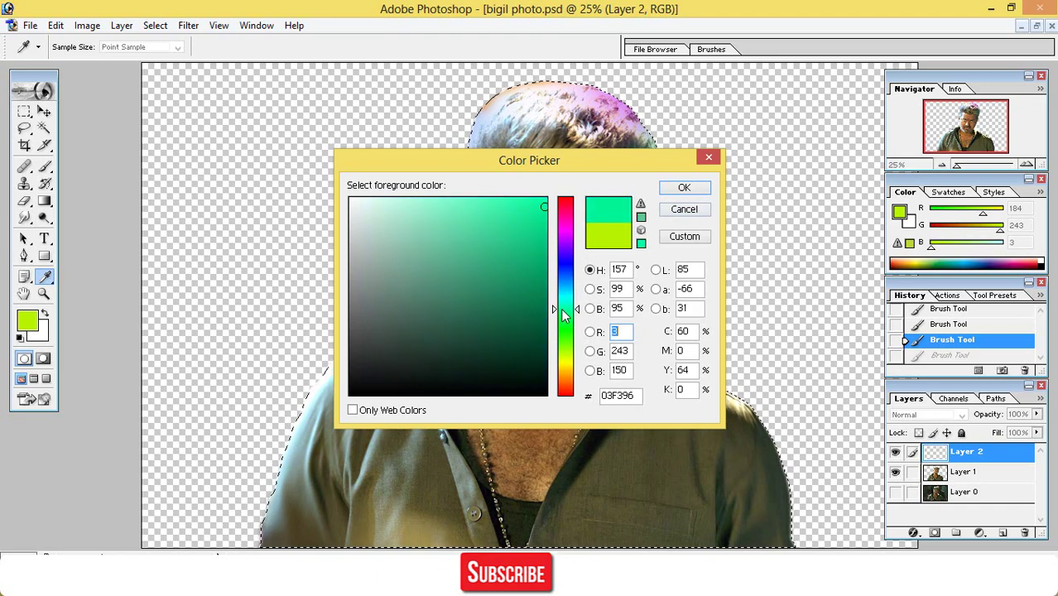
click(684, 190)
- Lower the brush opacity to 49% and paint green across the front of the hair at a 333 px brush size
key(b)
right_click(557, 194)
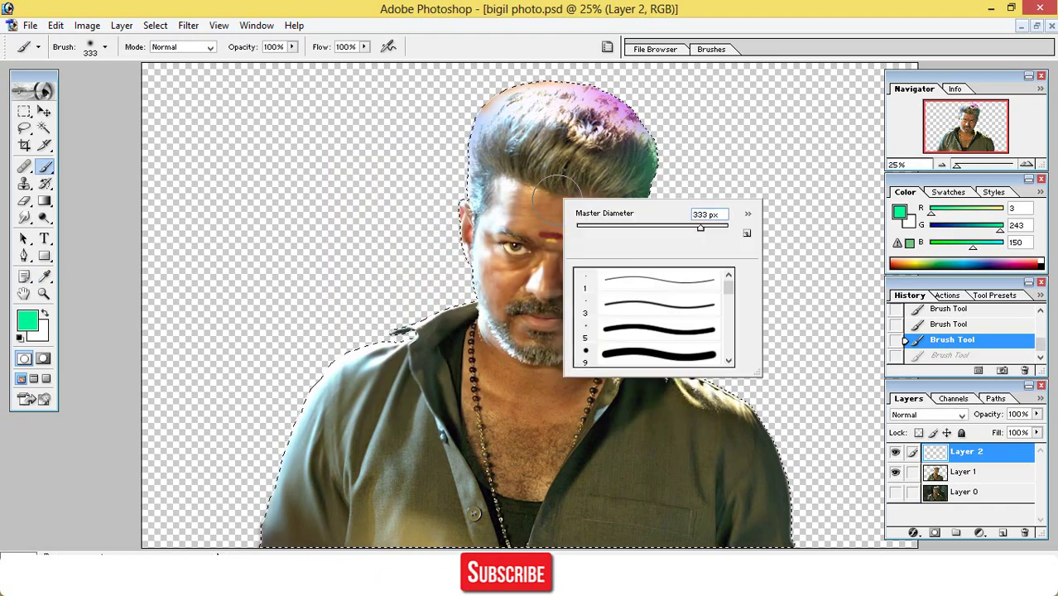
mouse_move(292, 46)
mouse_down()
mouse_move(281, 62)
mouse_move(253, 61)
mouse_up()
drag(514, 154, 590, 171)
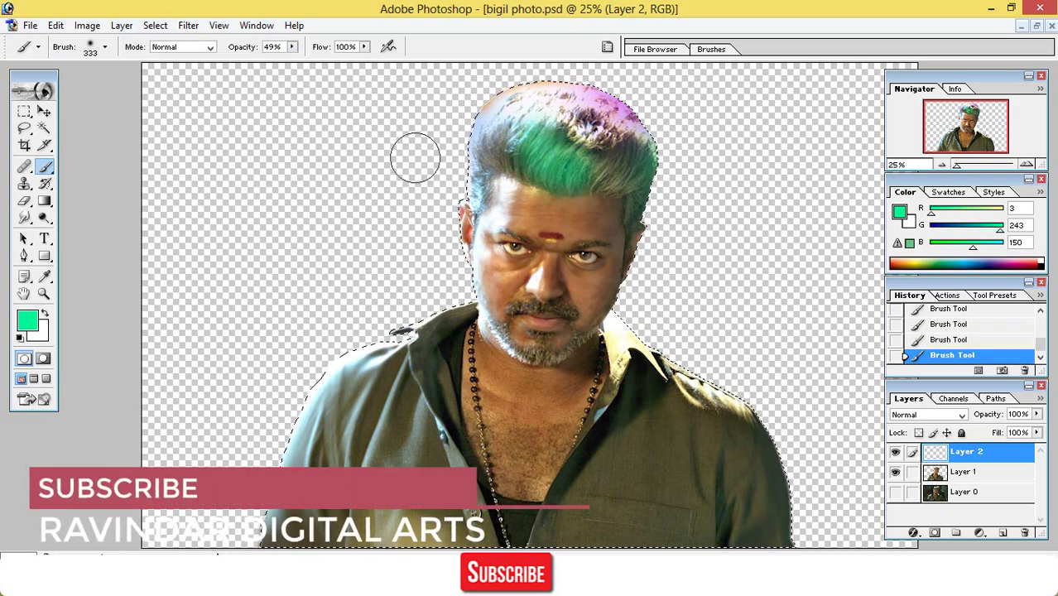
- Set the blending mode of Layer 2 to Overlay
click(44, 111)
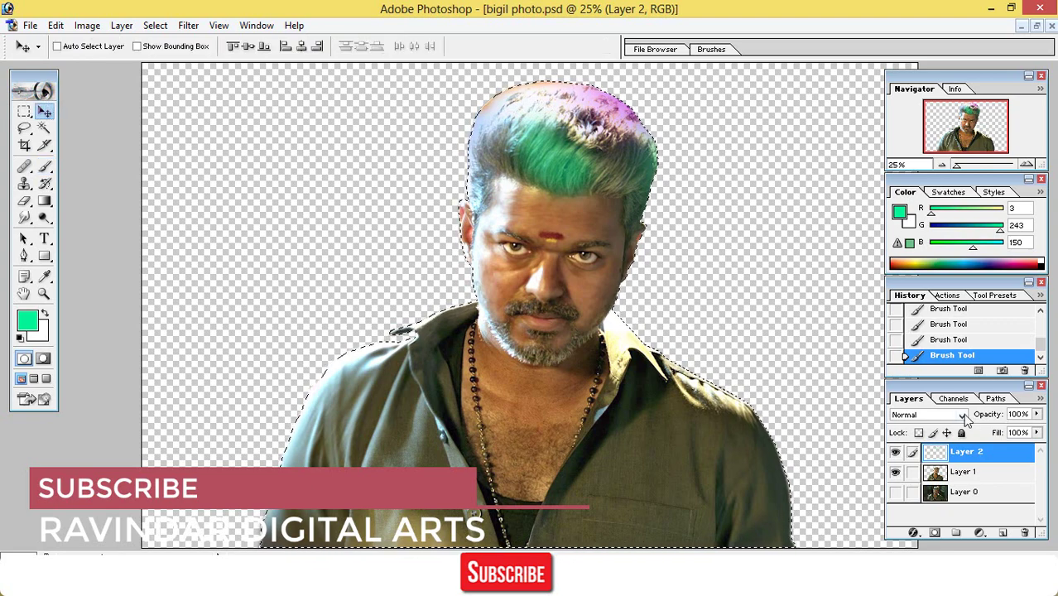
click(961, 415)
click(910, 282)
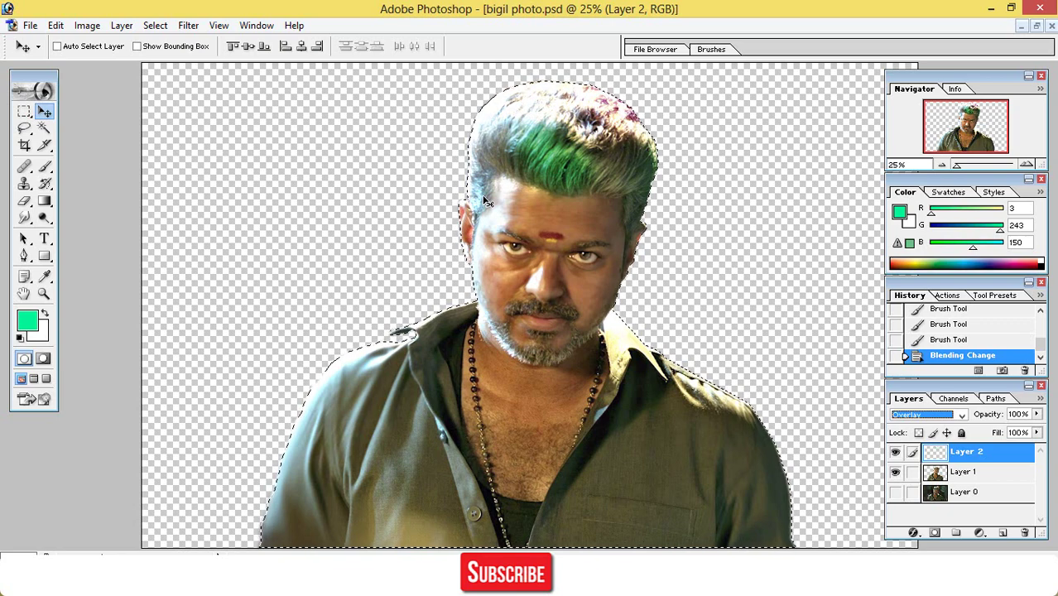
- Examine the face and the tinted hair up close at 100% and 200% zoom
key(ctrl+plus)
key(ctrl+plus)
key(ctrl+plus)
key(ctrl+plus)
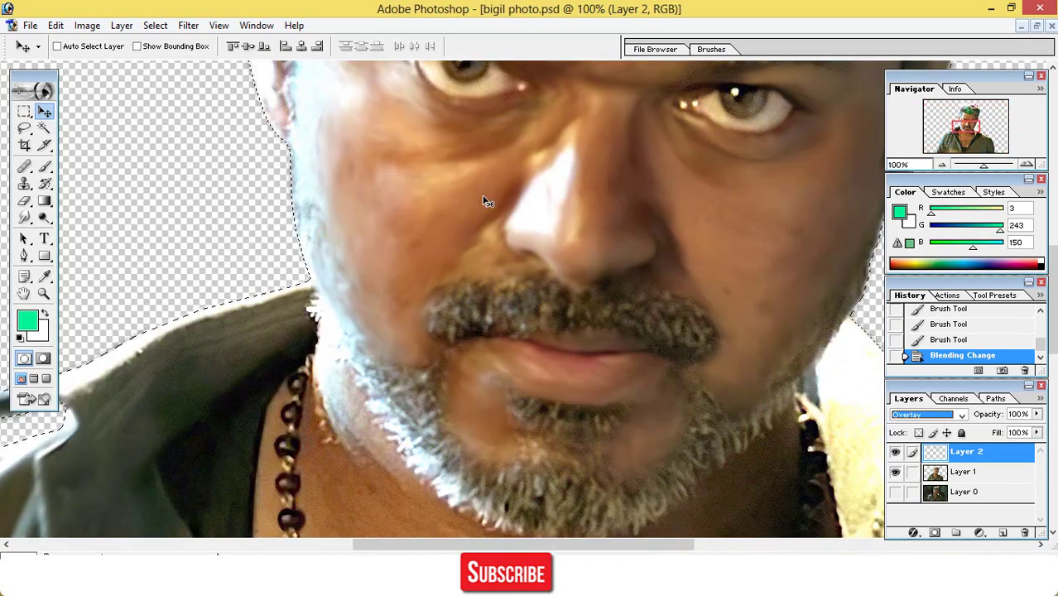
key(ctrl+plus)
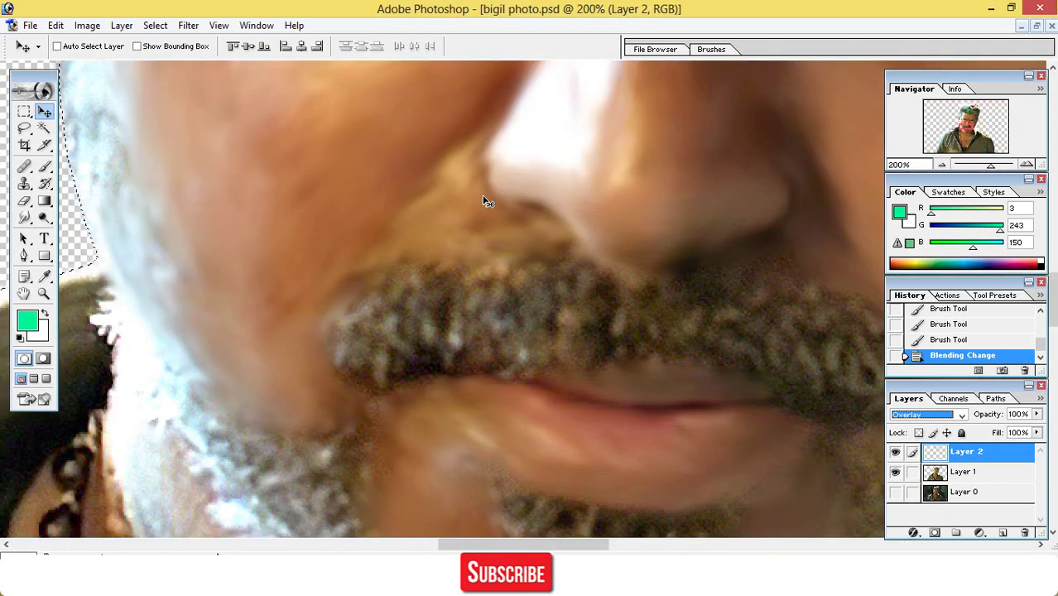
key(ctrl+minus)
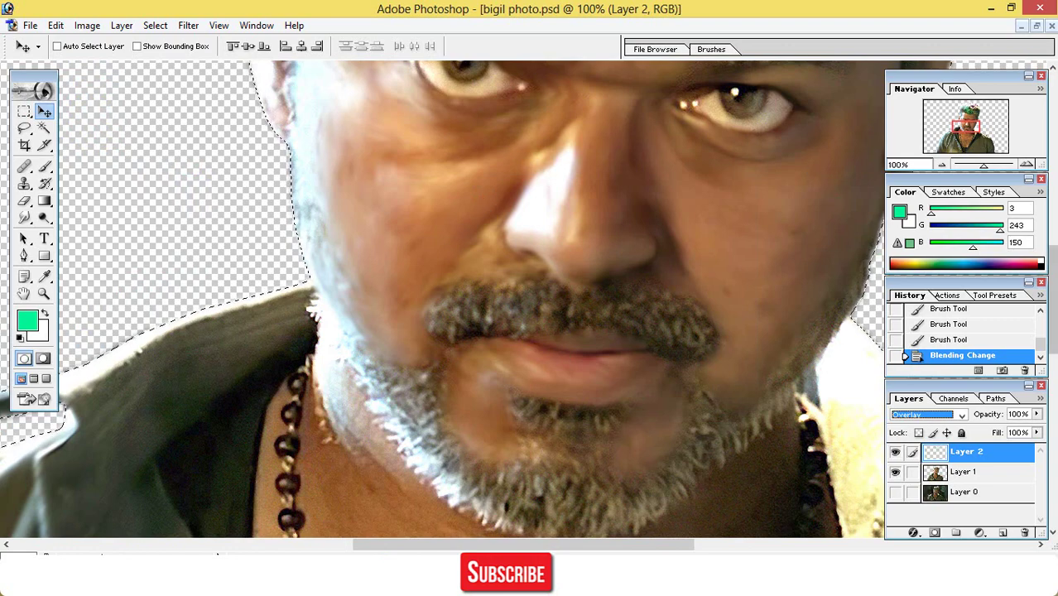
scroll(832, 199, up, 3)
scroll(442, 299, up, 6)
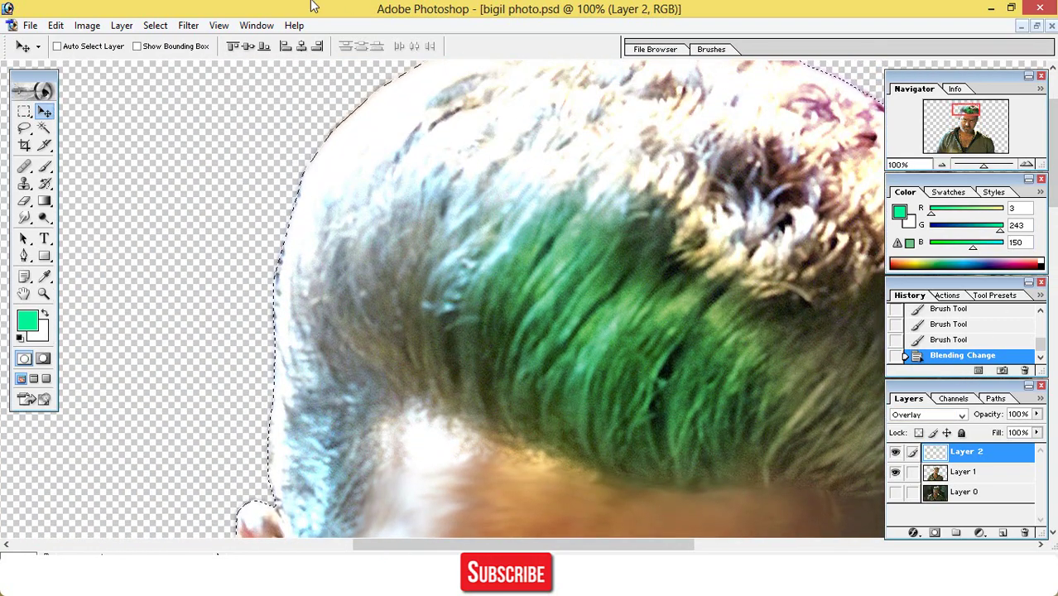
- Clear the selection around the figure and append the Assorted Brushes set to the Smudge tool's brush presets
click(152, 26)
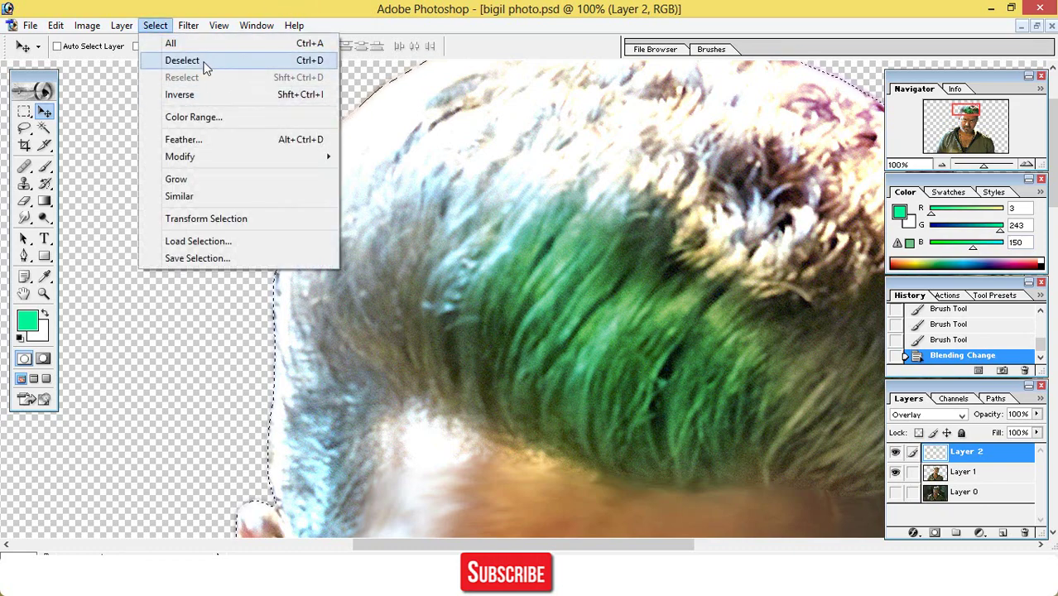
click(204, 62)
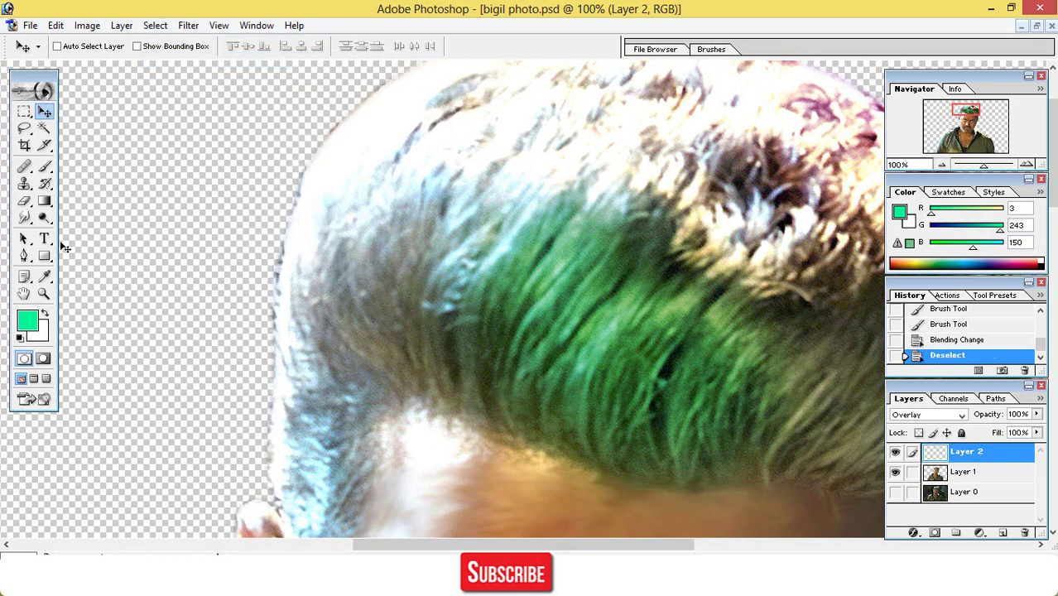
click(24, 217)
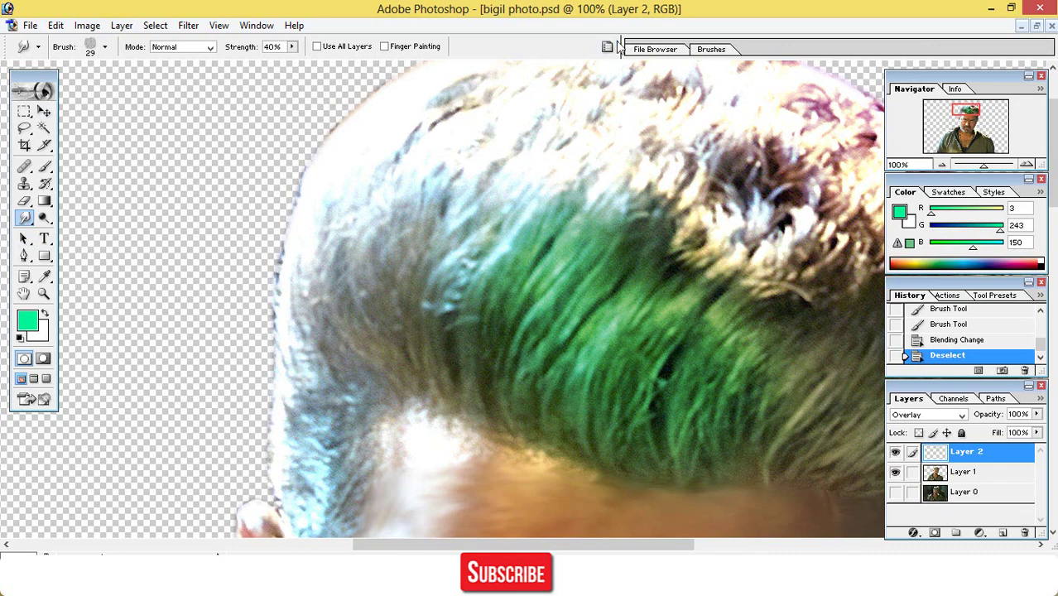
click(711, 49)
click(946, 135)
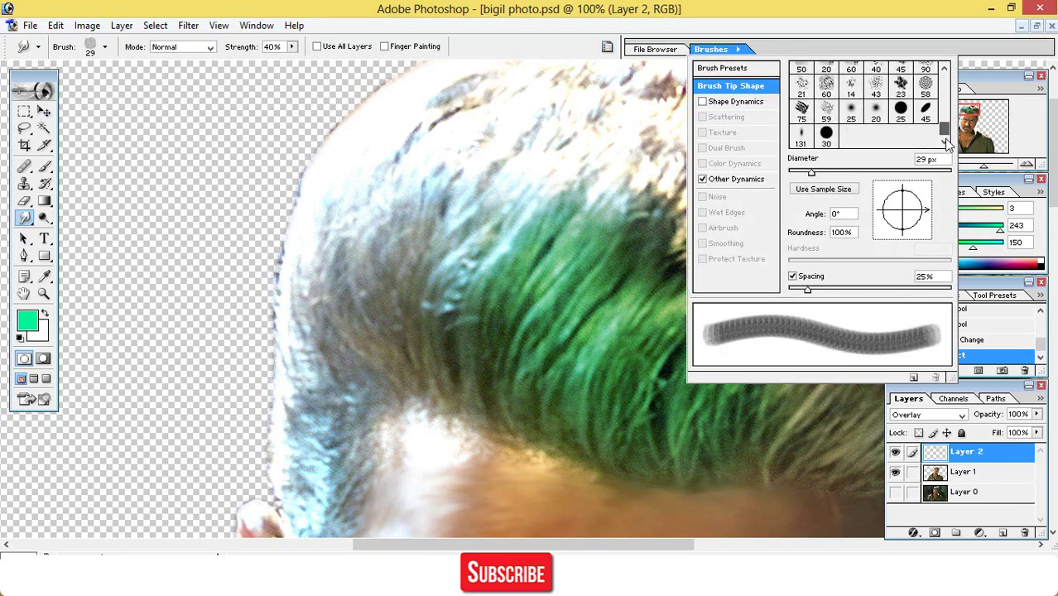
mouse_move(947, 138)
mouse_down()
mouse_move(948, 96)
mouse_move(950, 145)
mouse_up()
right_click(492, 247)
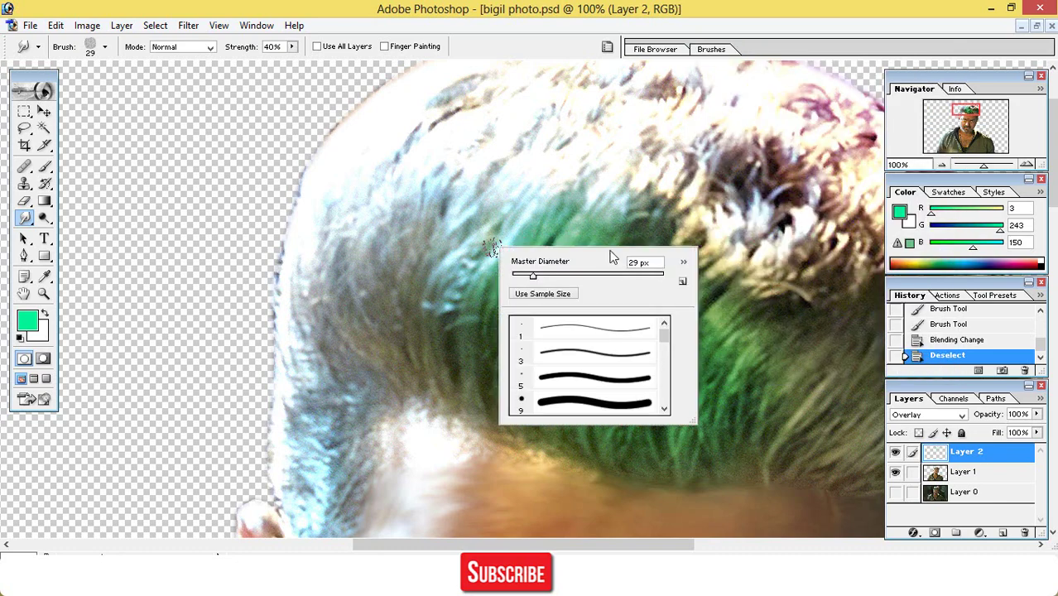
click(683, 262)
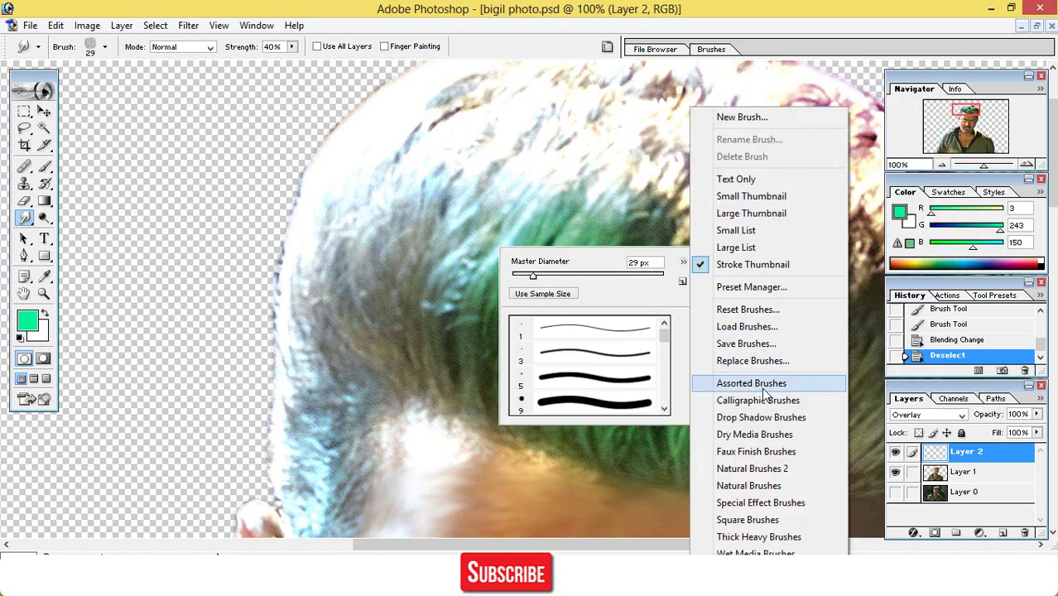
click(760, 383)
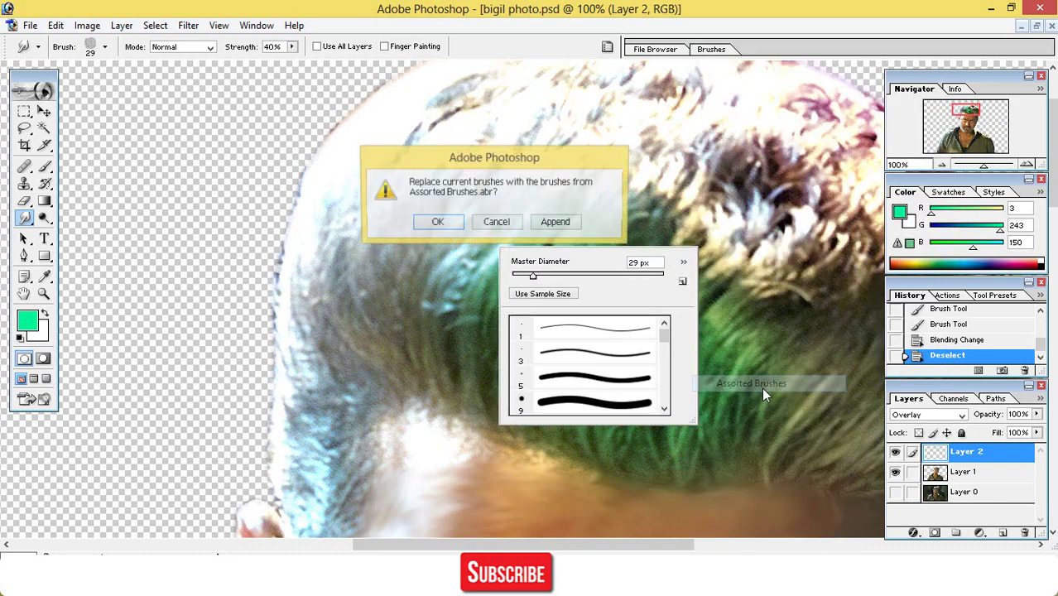
click(562, 231)
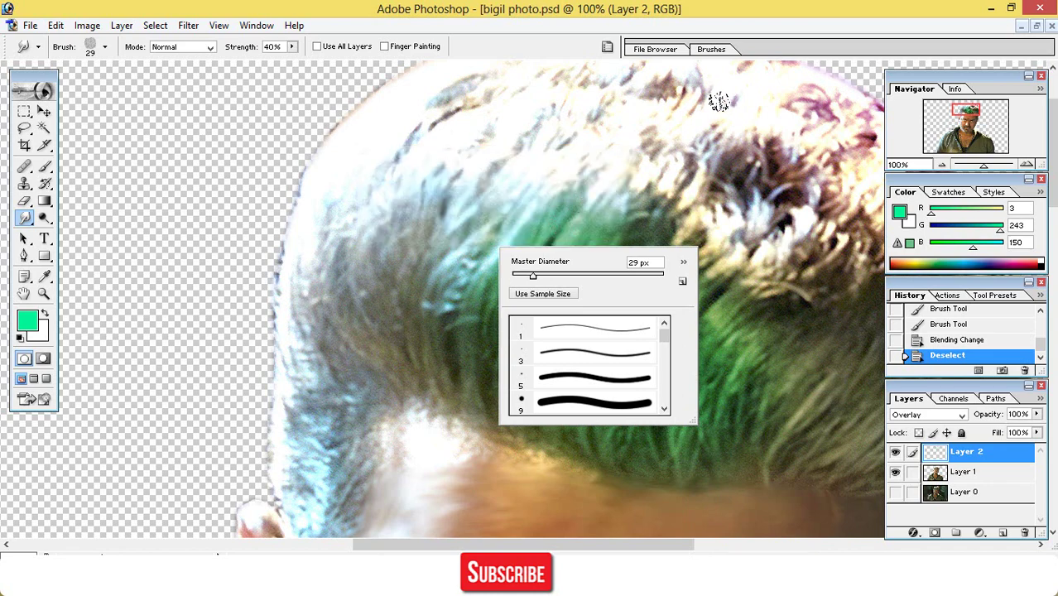
- Set the Smudge tool to the 11 px three-dot brush tip, enlarged to 40 px, with 83% strength
click(712, 50)
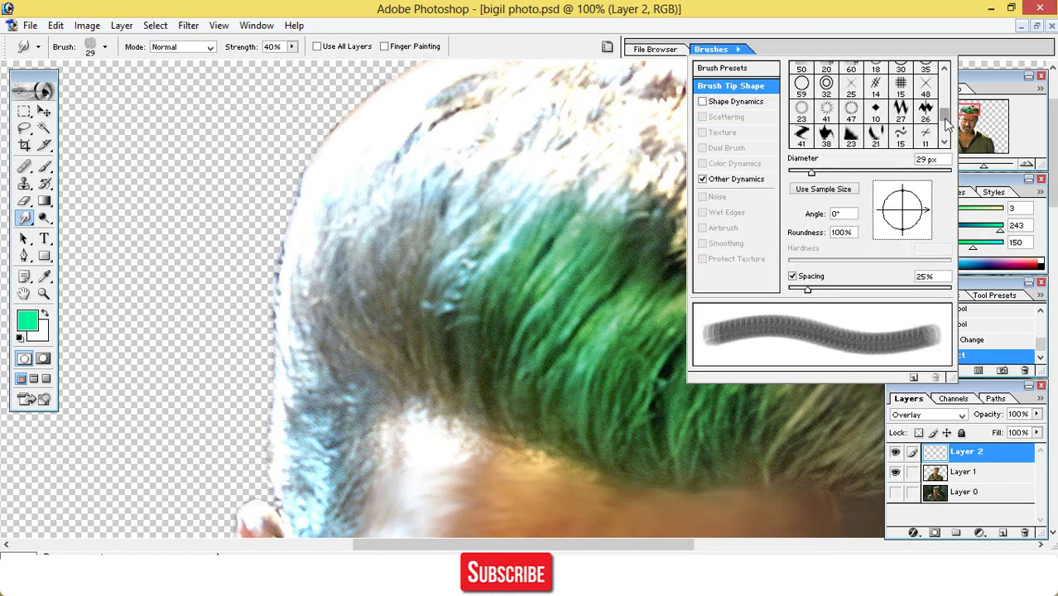
drag(947, 123, 949, 136)
click(802, 91)
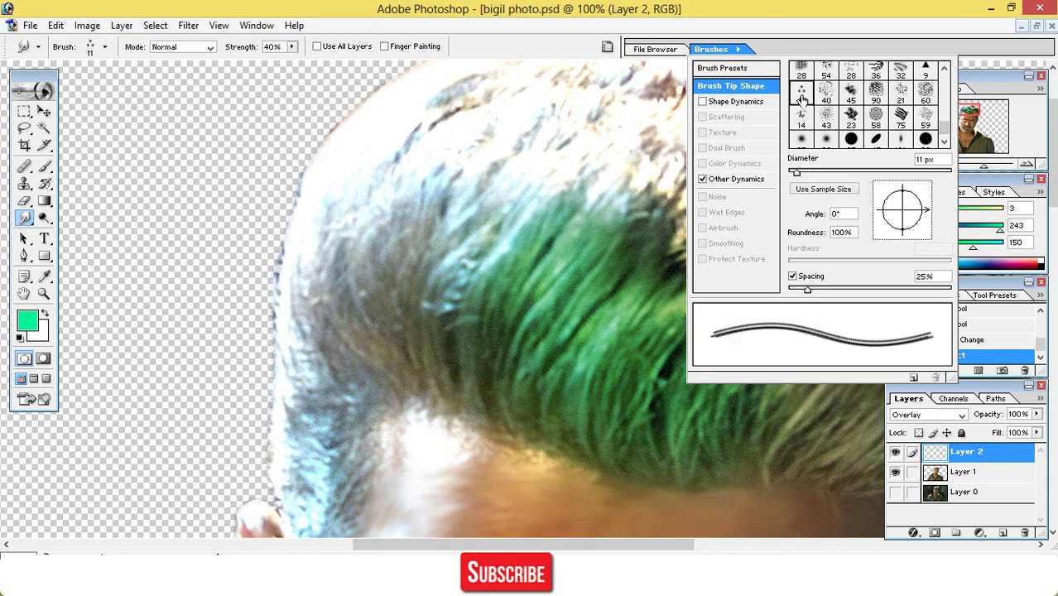
click(571, 337)
right_click(572, 337)
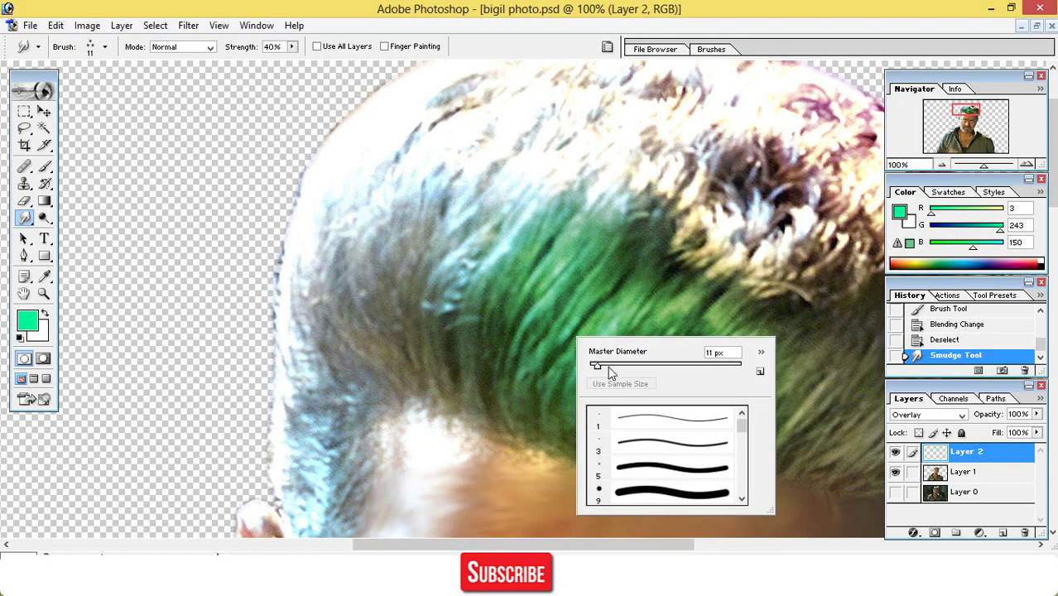
click(609, 366)
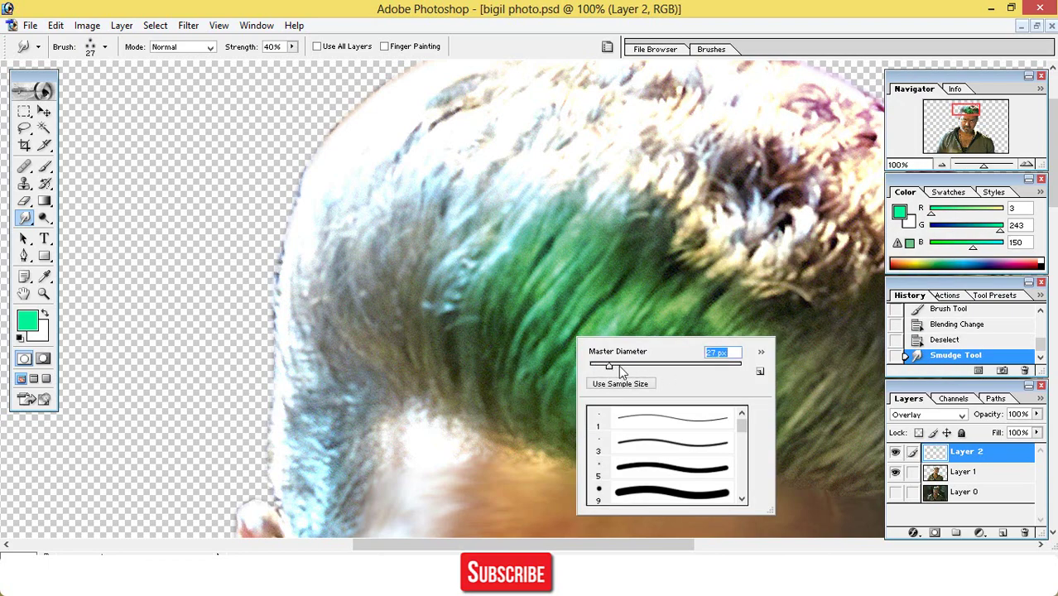
click(617, 366)
click(613, 367)
click(292, 47)
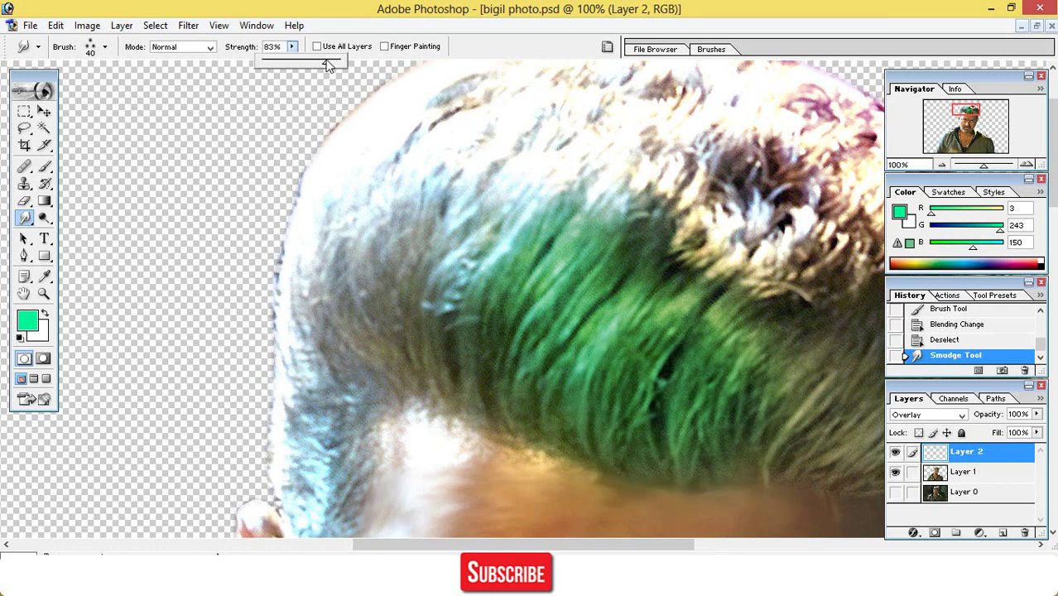
click(601, 441)
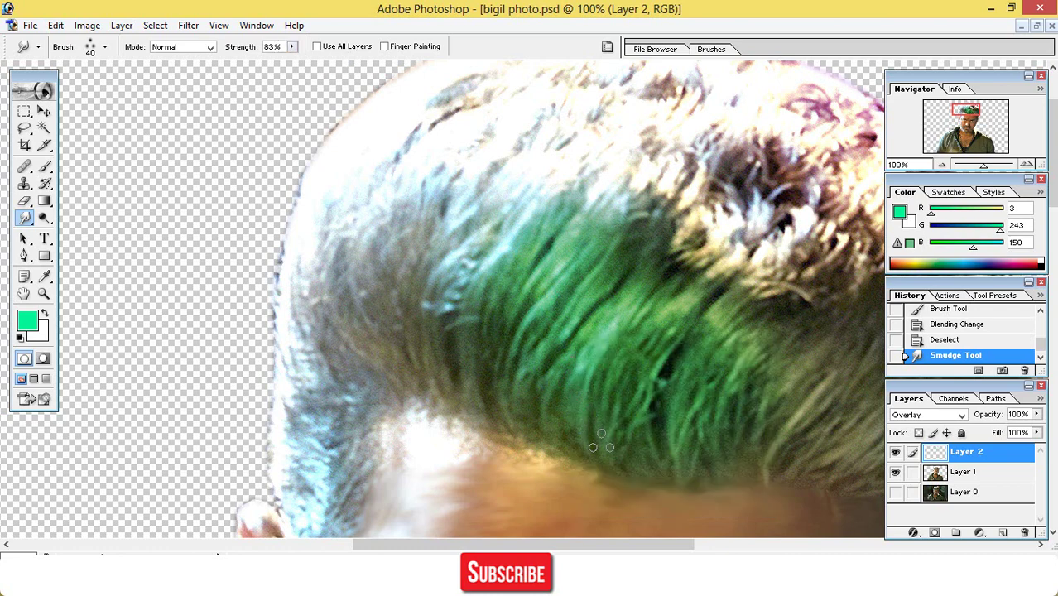
- Smudge the green front hair on Layer 1 into smooth curved strands, stroking from the hairline upward
drag(651, 290, 661, 287)
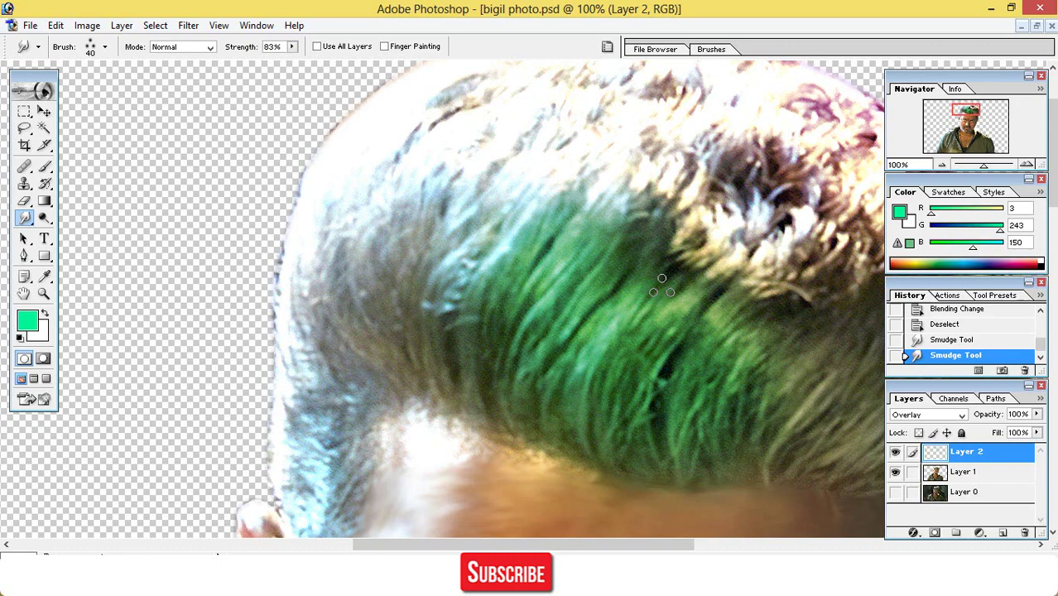
click(940, 474)
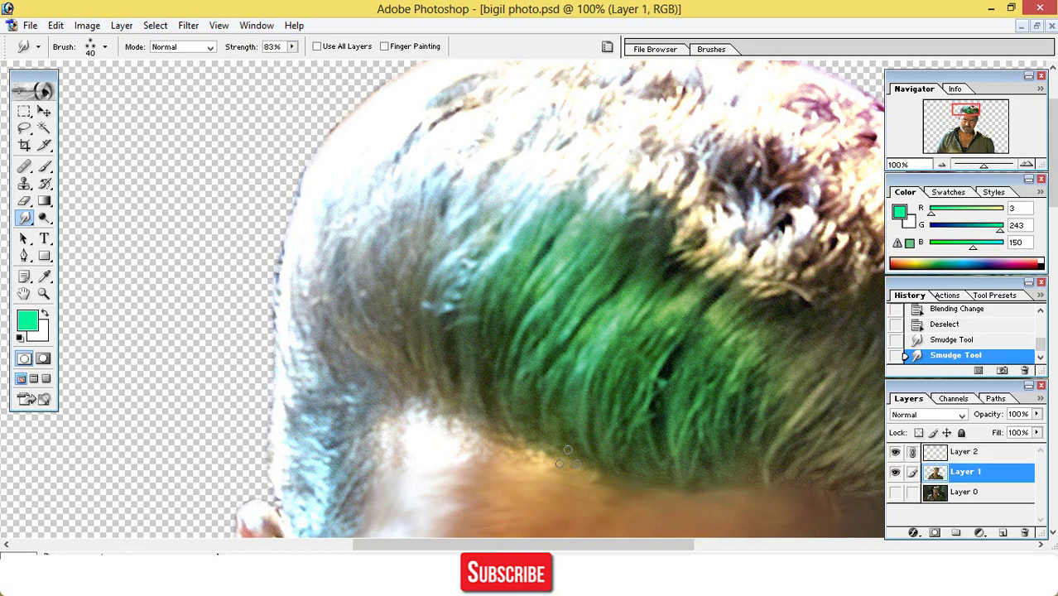
drag(595, 441, 604, 286)
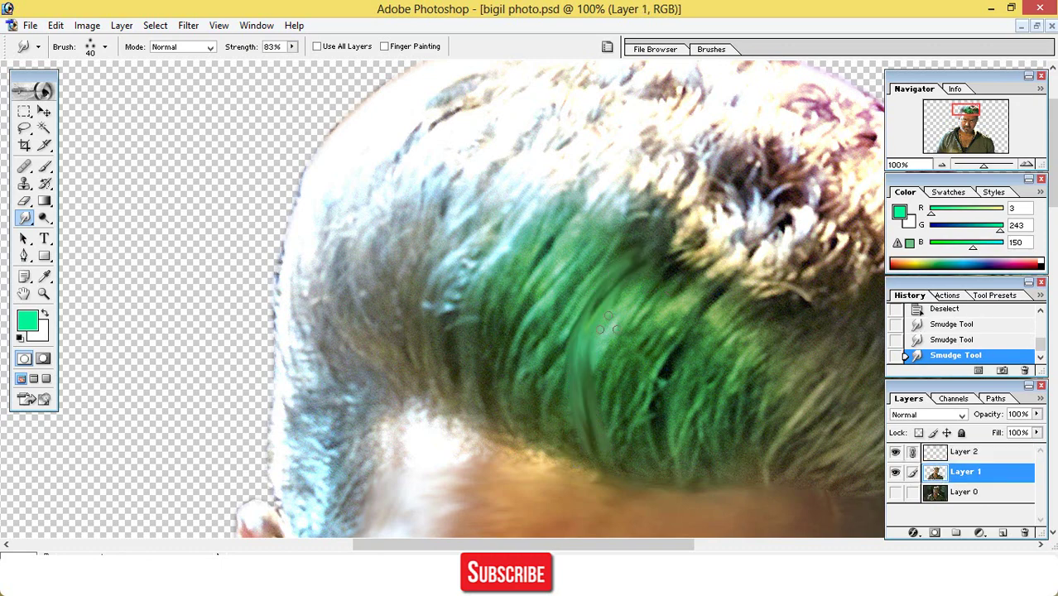
drag(618, 439, 617, 307)
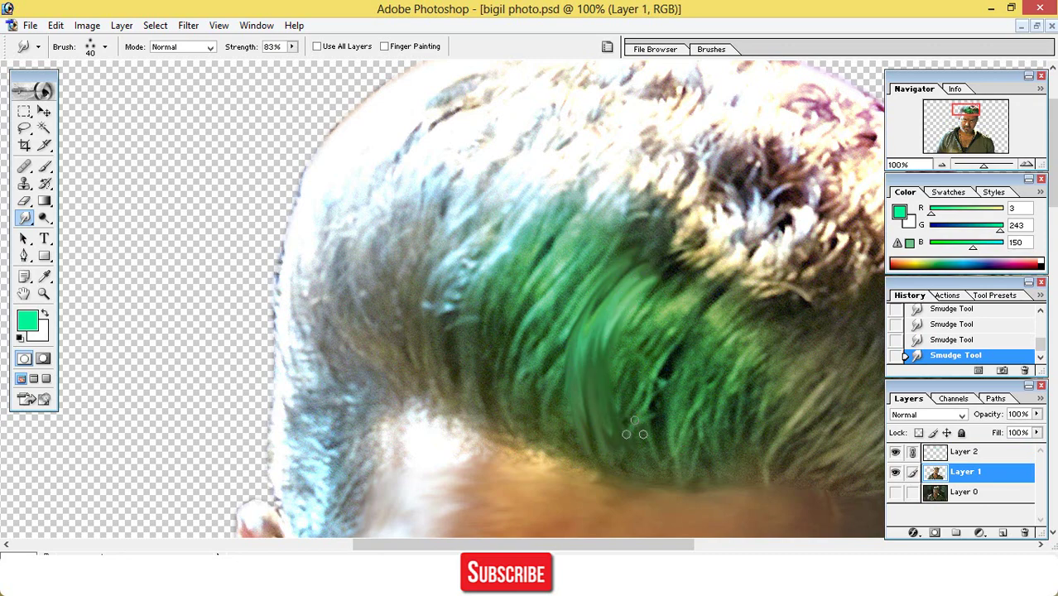
mouse_move(634, 428)
mouse_down()
mouse_move(630, 359)
mouse_move(687, 301)
mouse_move(649, 331)
mouse_move(633, 374)
mouse_move(633, 337)
mouse_move(704, 285)
mouse_up()
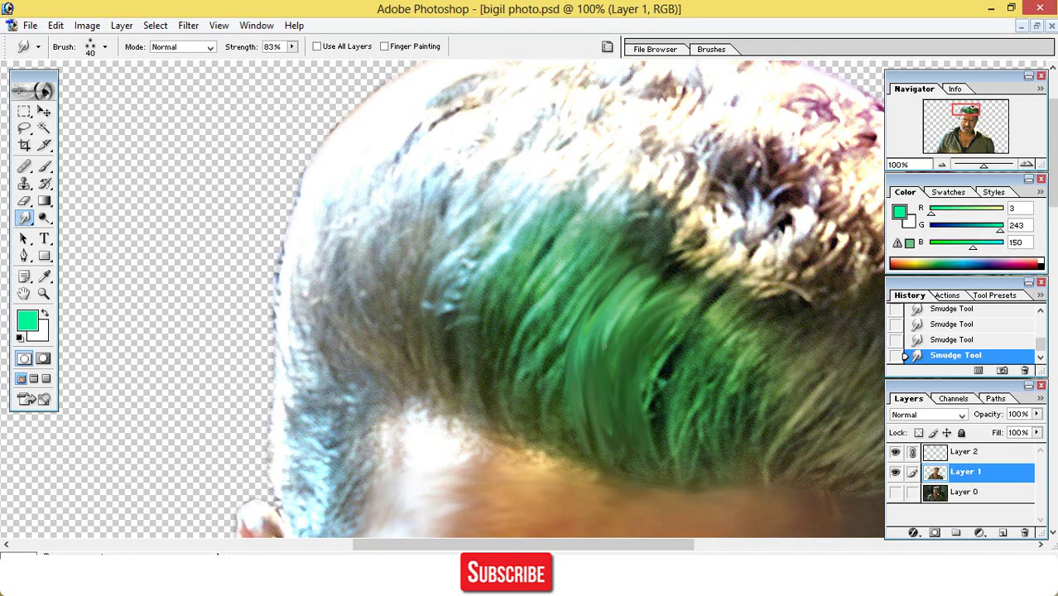
drag(590, 428, 634, 270)
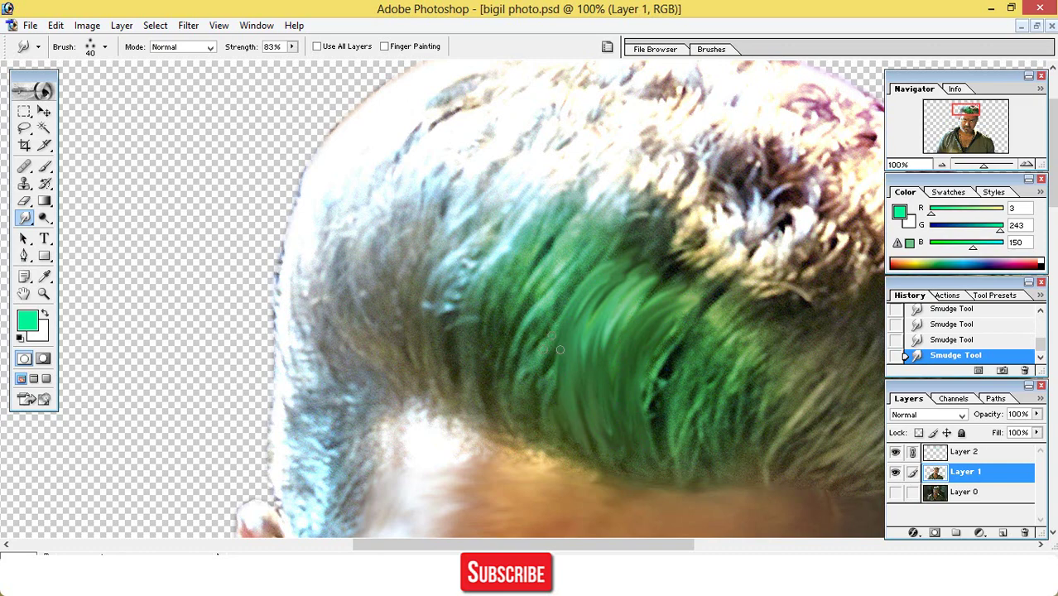
drag(552, 389, 553, 315)
mouse_move(553, 419)
mouse_down()
mouse_move(544, 310)
mouse_move(613, 231)
mouse_up()
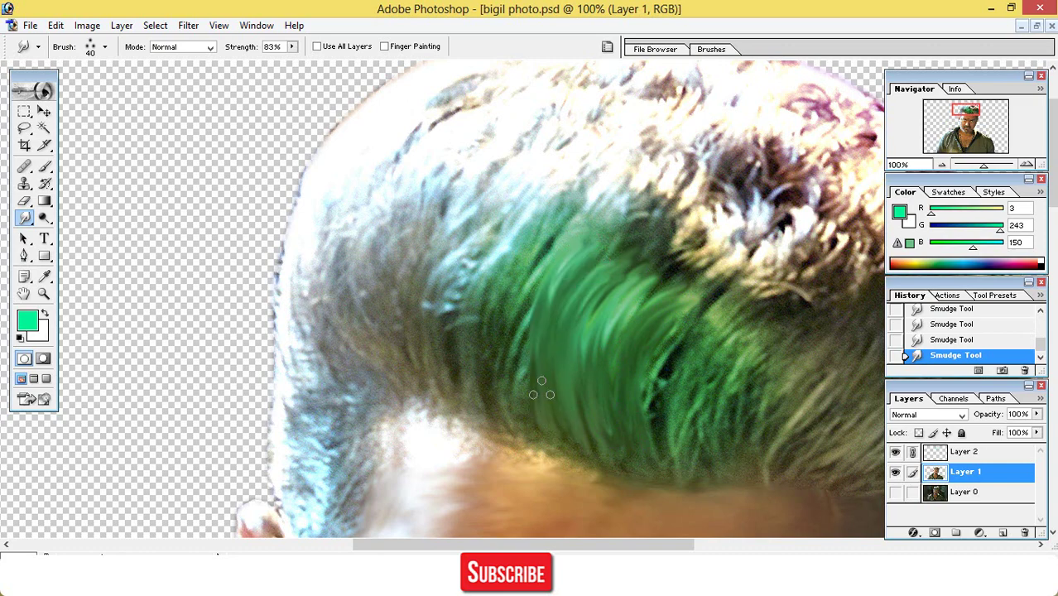
mouse_move(535, 414)
mouse_down()
mouse_move(533, 272)
mouse_move(592, 237)
mouse_up()
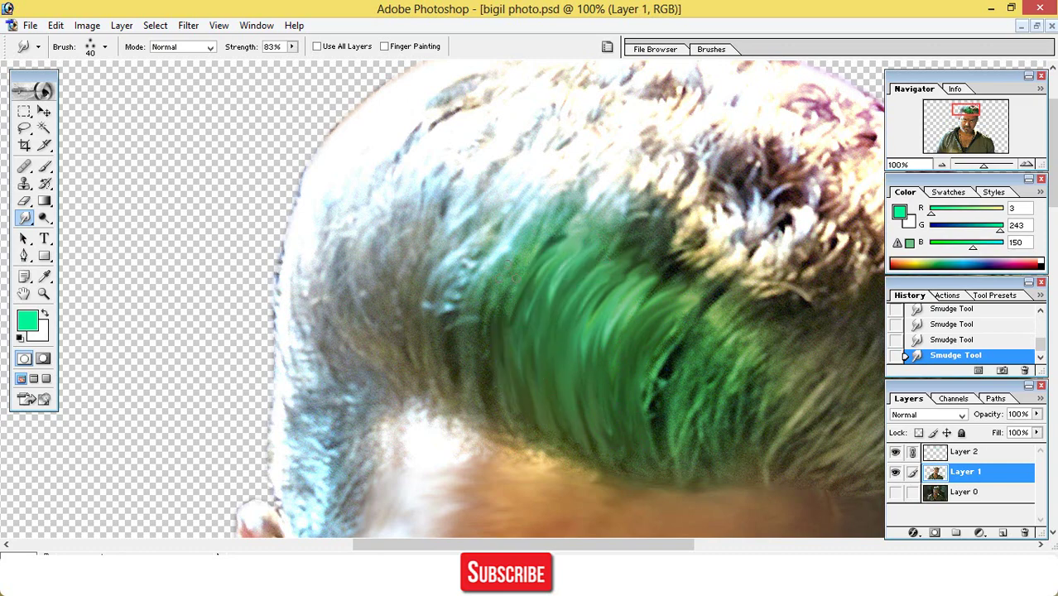
drag(497, 365, 547, 231)
mouse_move(511, 413)
mouse_down()
mouse_move(483, 309)
mouse_move(545, 232)
mouse_up()
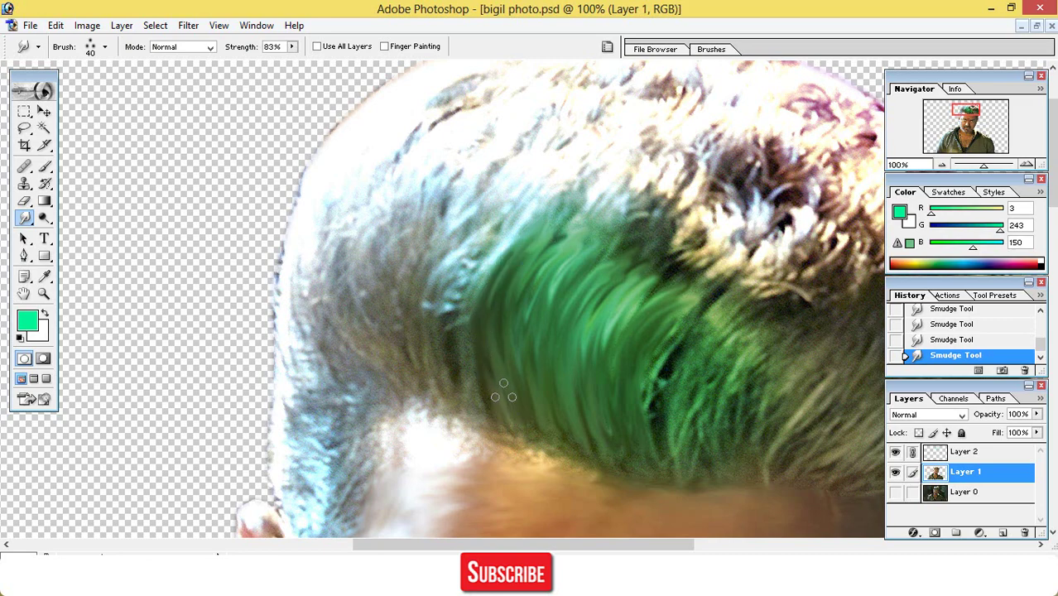
- Smudge the grey hair between the green section and the temple-side outline into long upward strands on Layer 1
drag(493, 399, 476, 287)
mouse_move(480, 402)
mouse_down()
mouse_move(448, 323)
mouse_move(479, 233)
mouse_up()
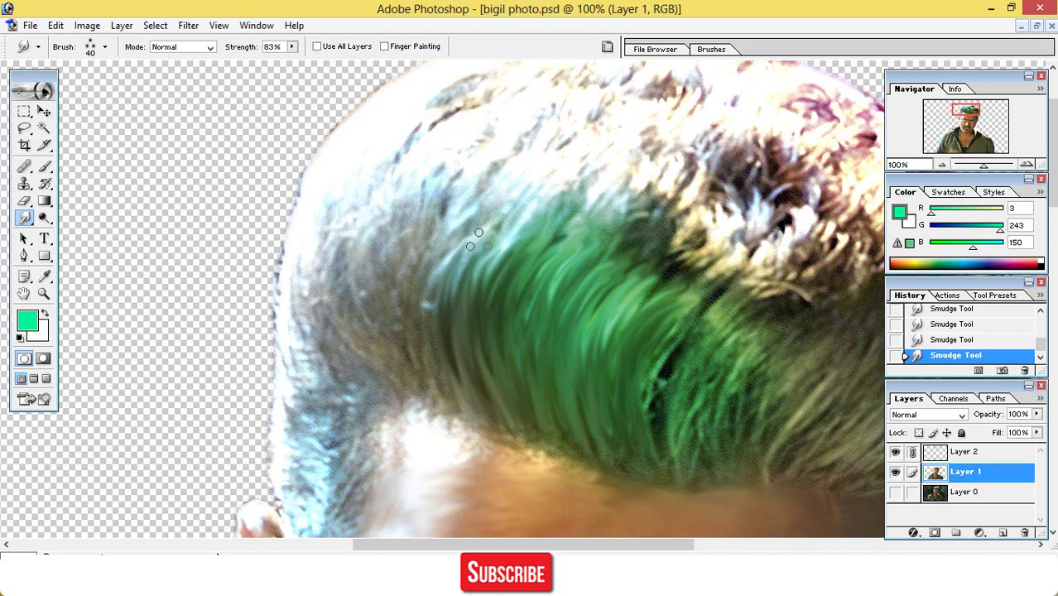
mouse_move(443, 364)
mouse_down()
mouse_move(426, 329)
mouse_move(456, 213)
mouse_up()
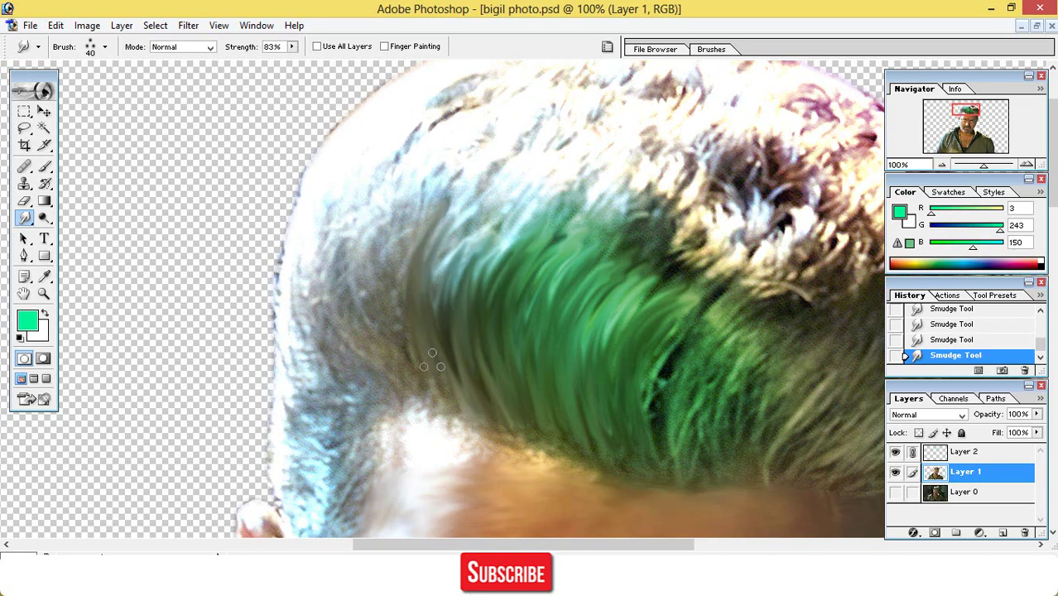
mouse_move(414, 356)
mouse_down()
mouse_move(406, 227)
mouse_move(431, 175)
mouse_up()
drag(399, 344, 403, 183)
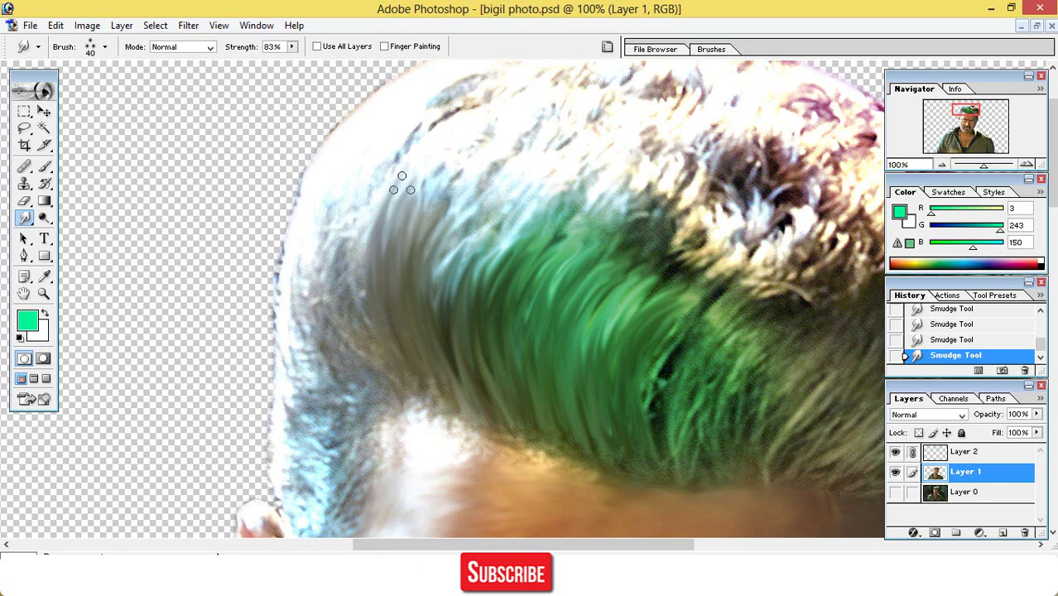
drag(400, 361, 361, 192)
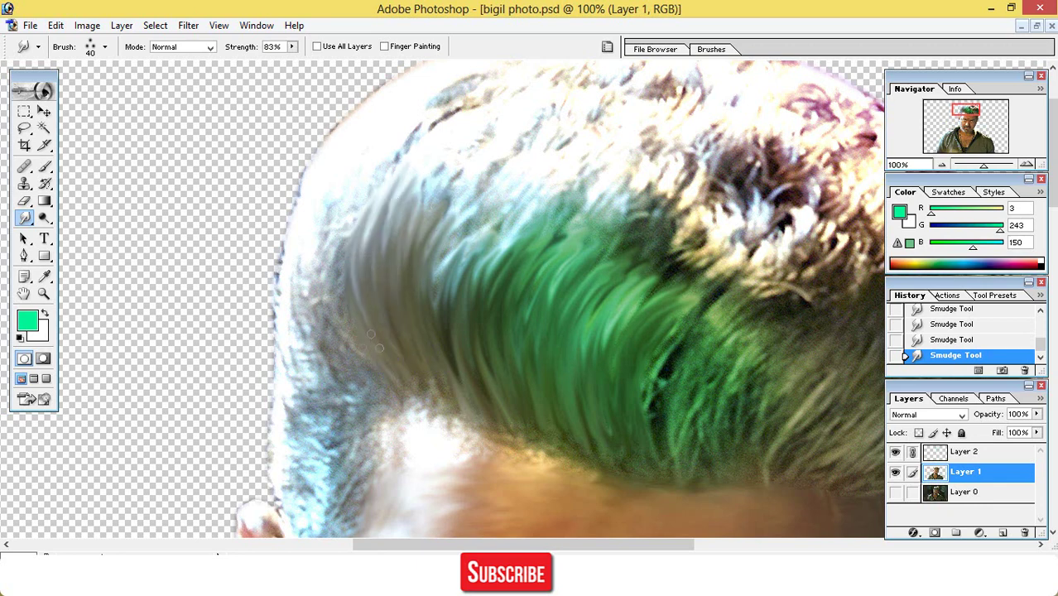
drag(379, 364, 350, 202)
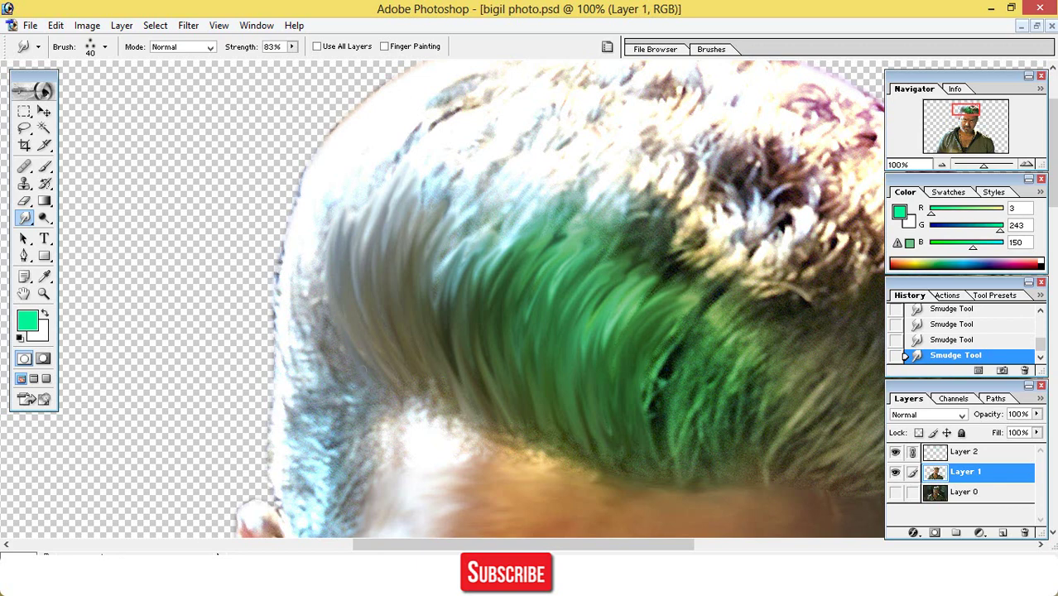
drag(350, 377, 334, 203)
mouse_move(302, 317)
mouse_down()
mouse_move(323, 225)
mouse_move(310, 276)
mouse_move(327, 283)
mouse_move(309, 216)
mouse_move(338, 152)
mouse_move(296, 246)
mouse_move(328, 254)
mouse_move(350, 168)
mouse_move(378, 141)
mouse_up()
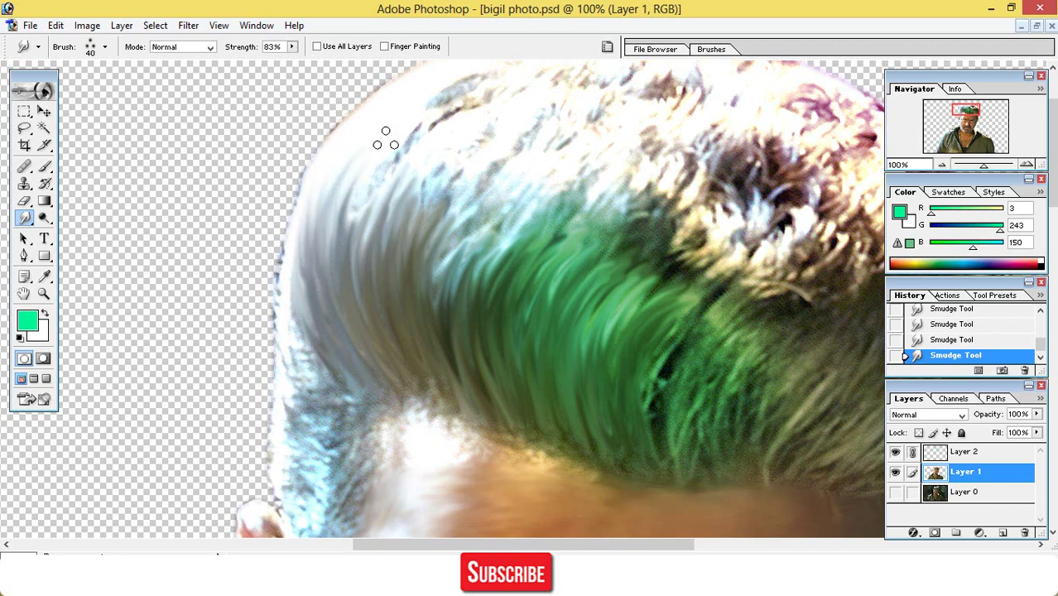
- Extend the smudged strands up into the white hair above the front section and along the head's outer edge
drag(362, 218, 413, 141)
drag(386, 212, 437, 102)
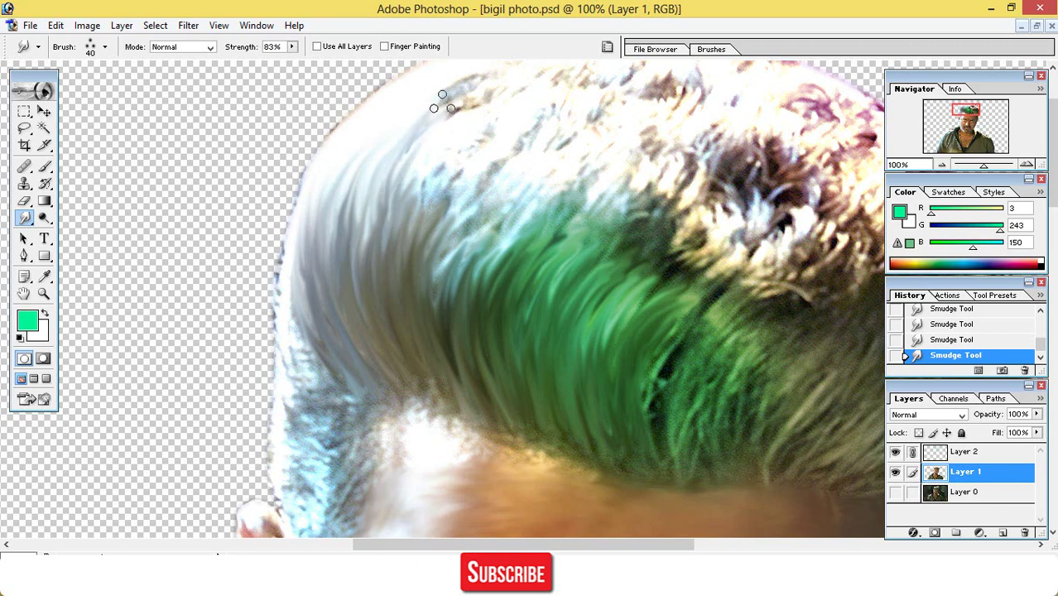
mouse_move(418, 197)
mouse_down()
mouse_move(439, 143)
mouse_move(472, 143)
mouse_up()
drag(436, 205, 487, 131)
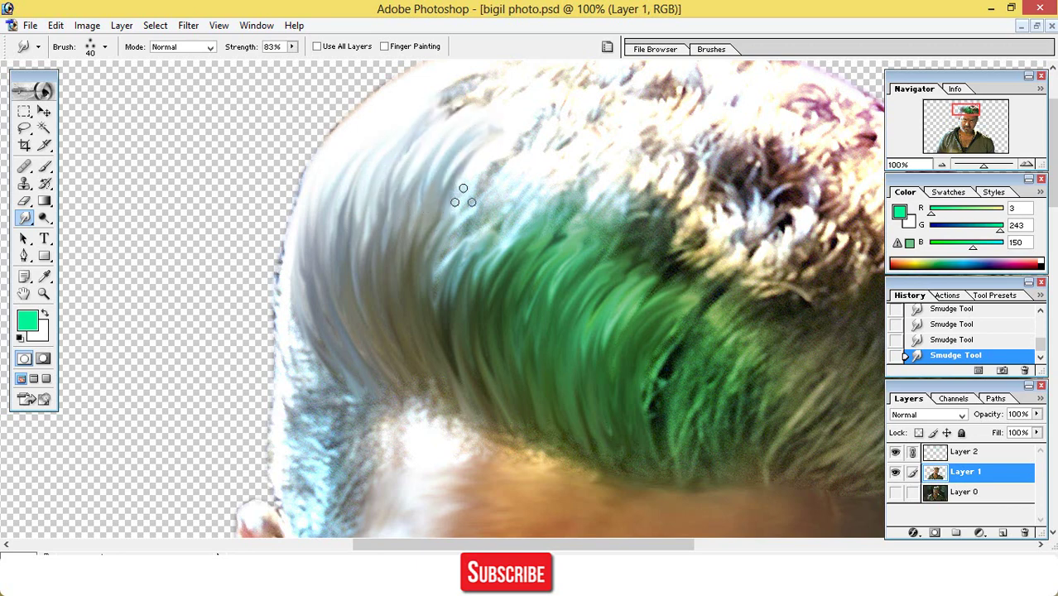
drag(453, 259, 482, 160)
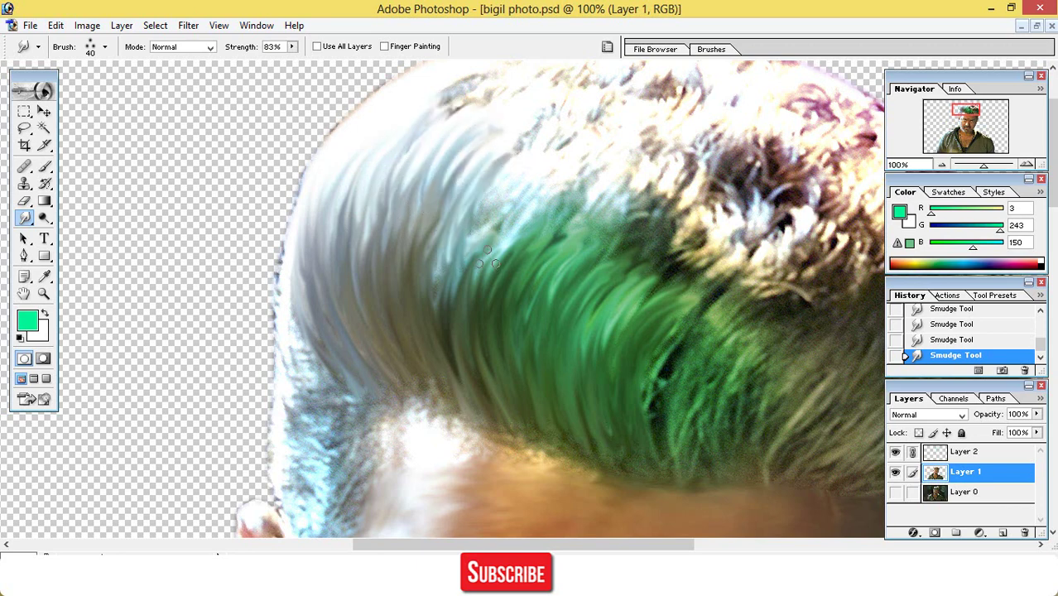
drag(488, 258, 549, 150)
mouse_move(483, 259)
mouse_down()
mouse_move(508, 208)
mouse_move(574, 151)
mouse_up()
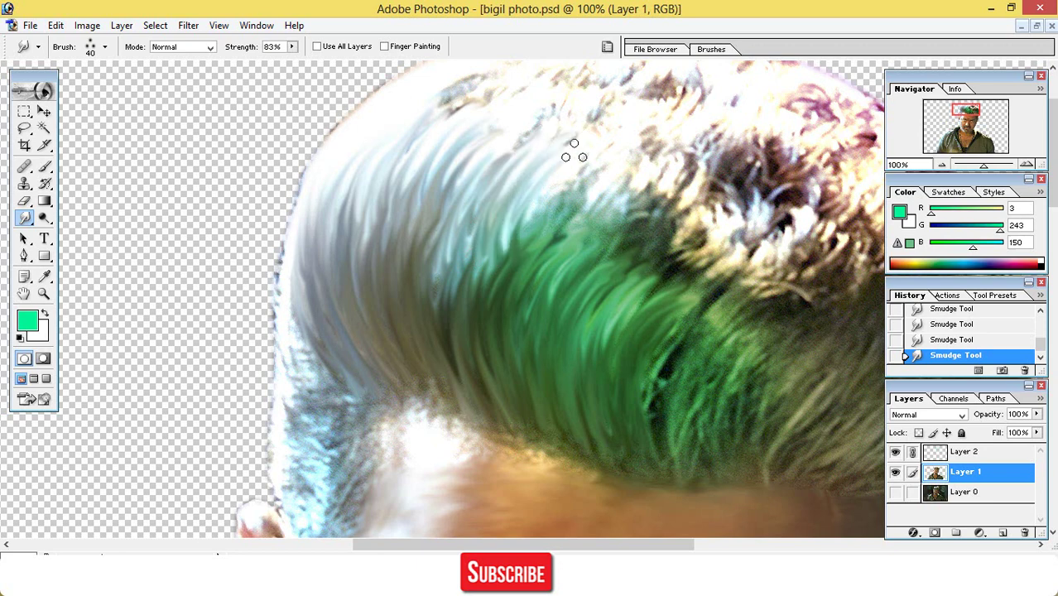
mouse_move(545, 239)
mouse_down()
mouse_move(579, 169)
mouse_move(626, 135)
mouse_up()
drag(522, 222, 610, 118)
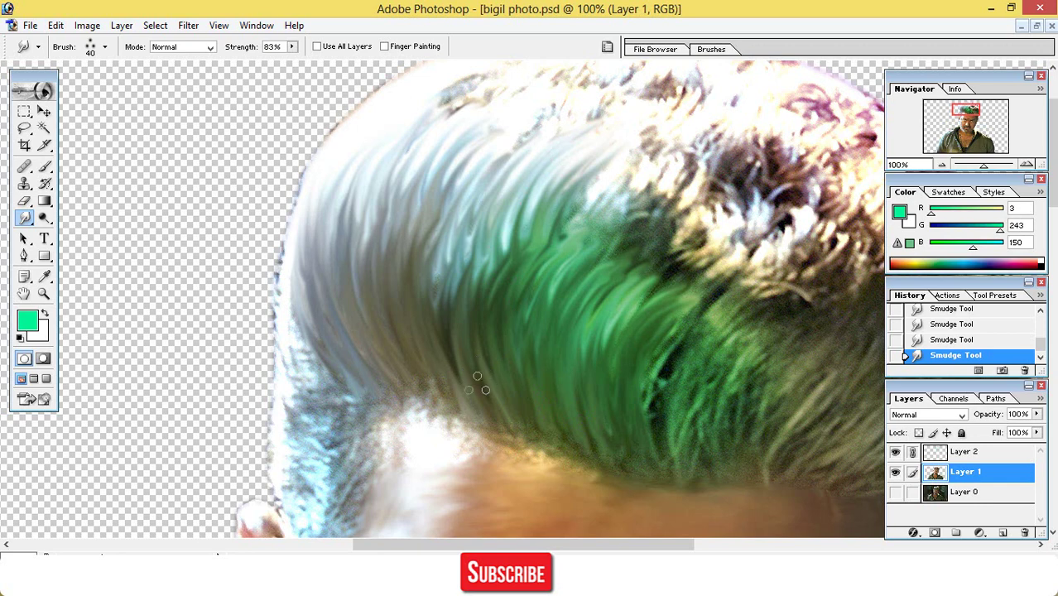
drag(300, 322, 314, 169)
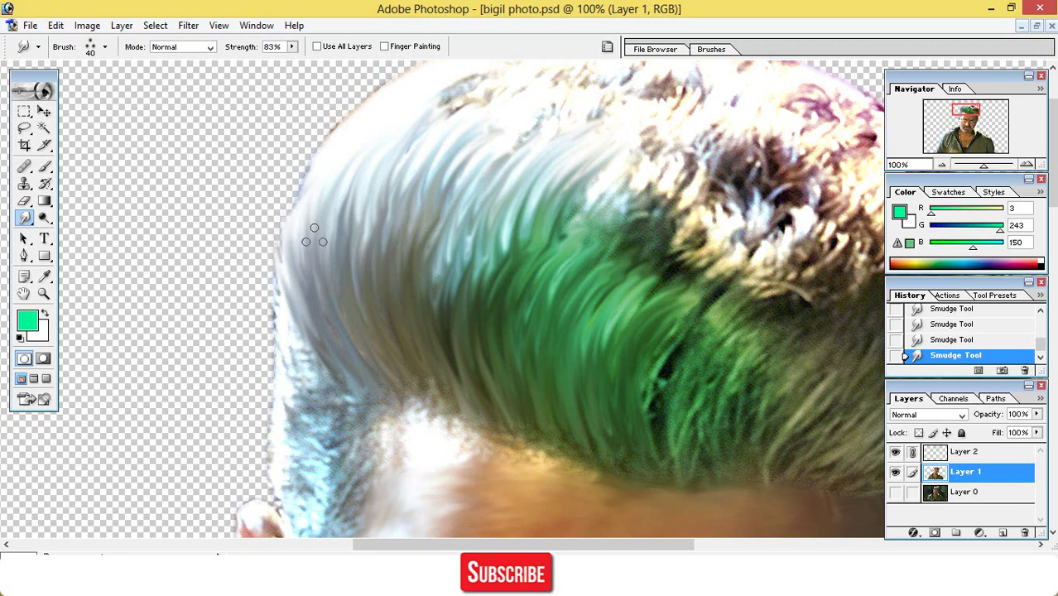
- Smudge the white hair above the grey and green front strands into long strokes sweeping up toward the crown on Layer 1
drag(314, 238, 378, 94)
drag(334, 190, 414, 78)
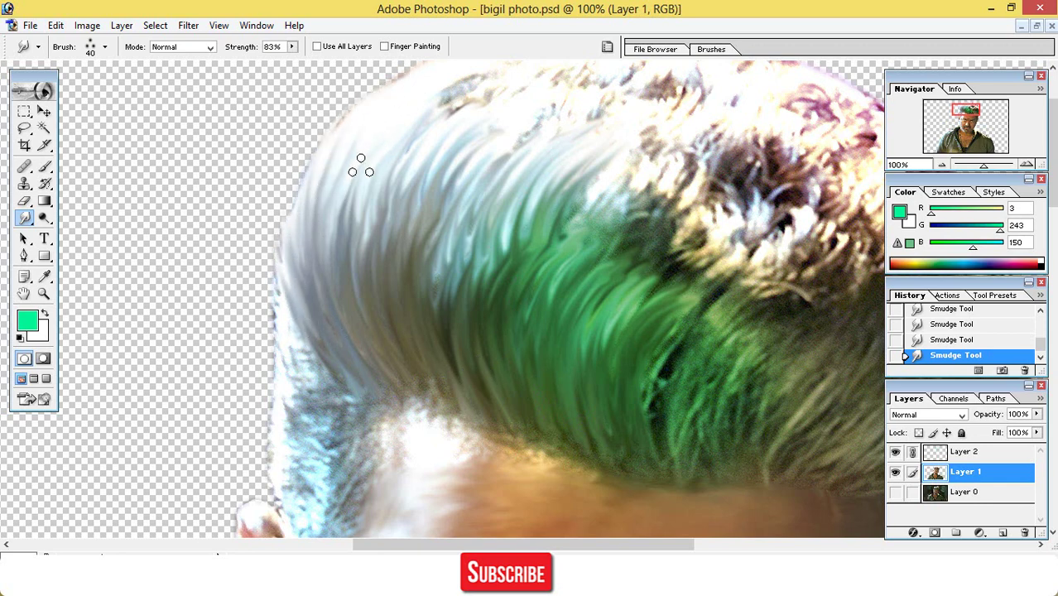
mouse_move(362, 165)
mouse_down()
mouse_move(400, 122)
mouse_move(437, 102)
mouse_up()
drag(383, 161, 480, 78)
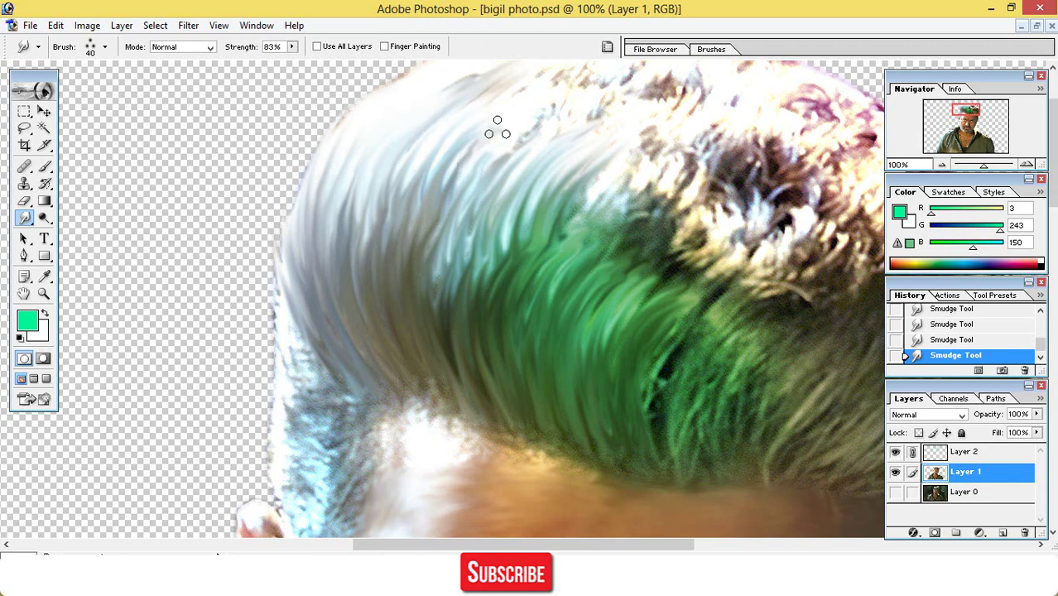
drag(499, 174, 593, 110)
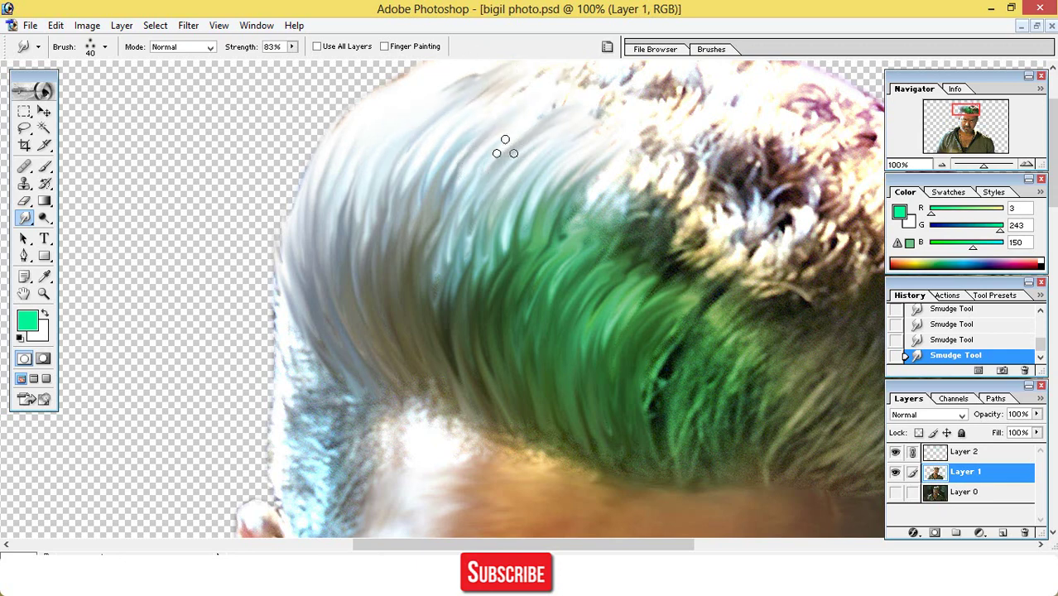
drag(504, 142, 596, 75)
drag(480, 111, 570, 95)
- Smudge the dark hair beside the far temple into long upward strands, carrying the strokes along the head's outer edge
drag(601, 547, 699, 547)
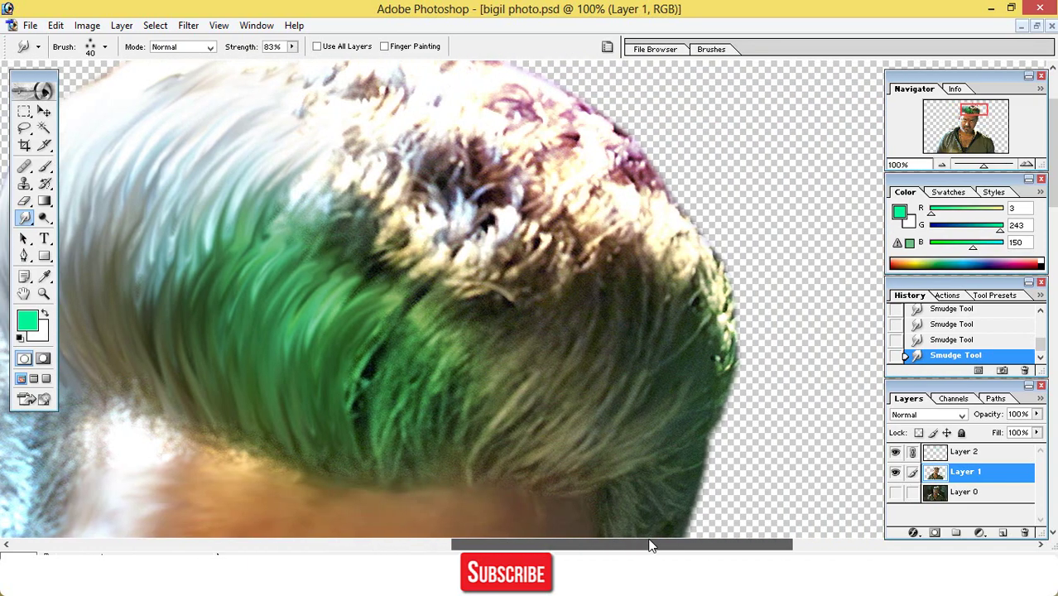
mouse_move(551, 478)
mouse_down()
mouse_move(619, 362)
mouse_move(629, 298)
mouse_up()
mouse_move(557, 479)
mouse_down()
mouse_move(656, 379)
mouse_move(666, 322)
mouse_up()
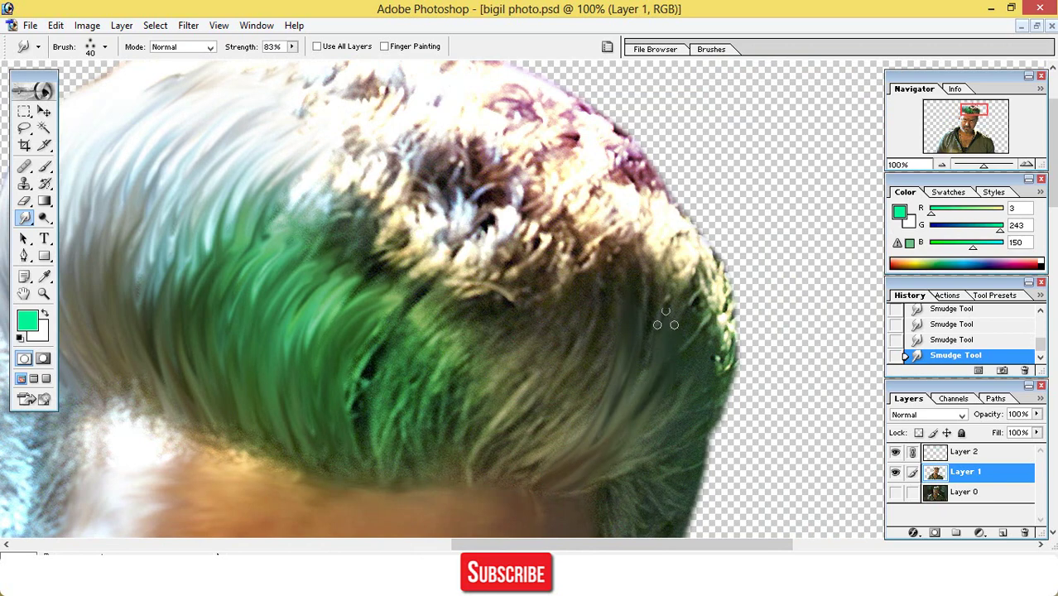
drag(617, 459, 689, 299)
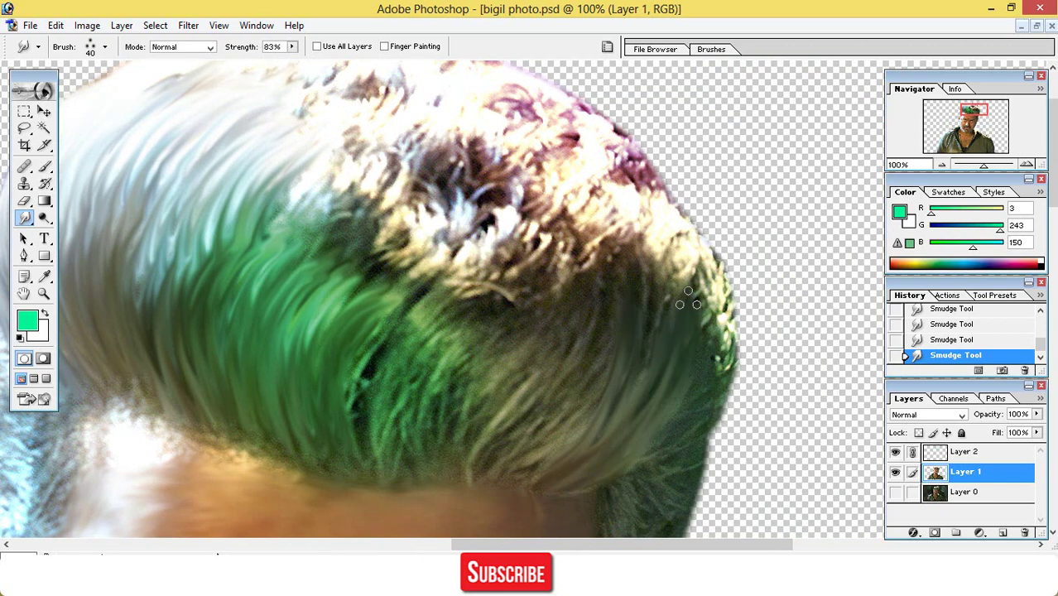
mouse_move(632, 465)
mouse_down()
mouse_move(681, 410)
mouse_move(729, 285)
mouse_up()
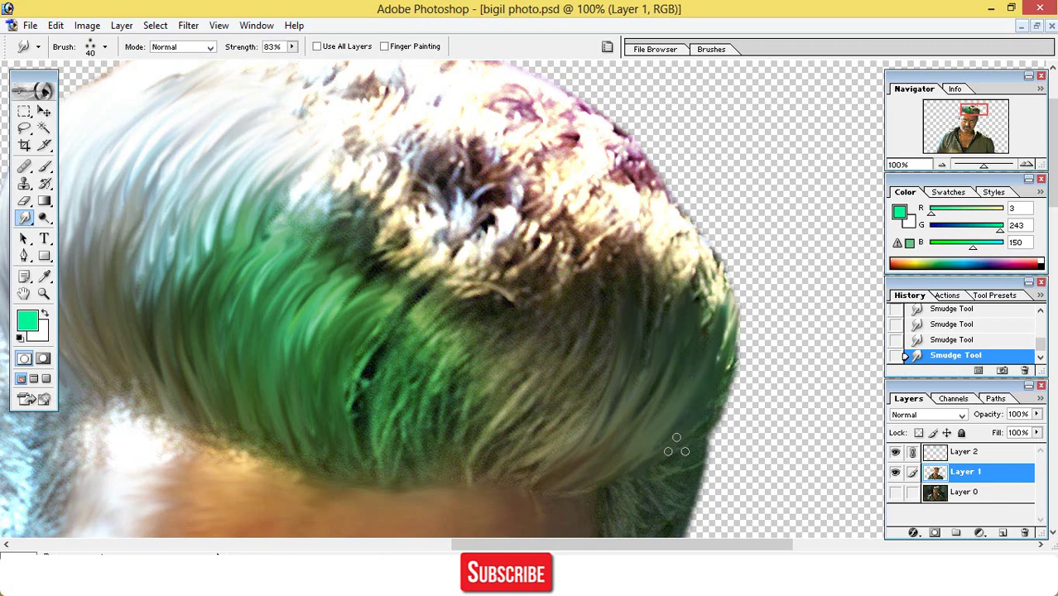
drag(718, 390, 743, 298)
drag(733, 363, 728, 266)
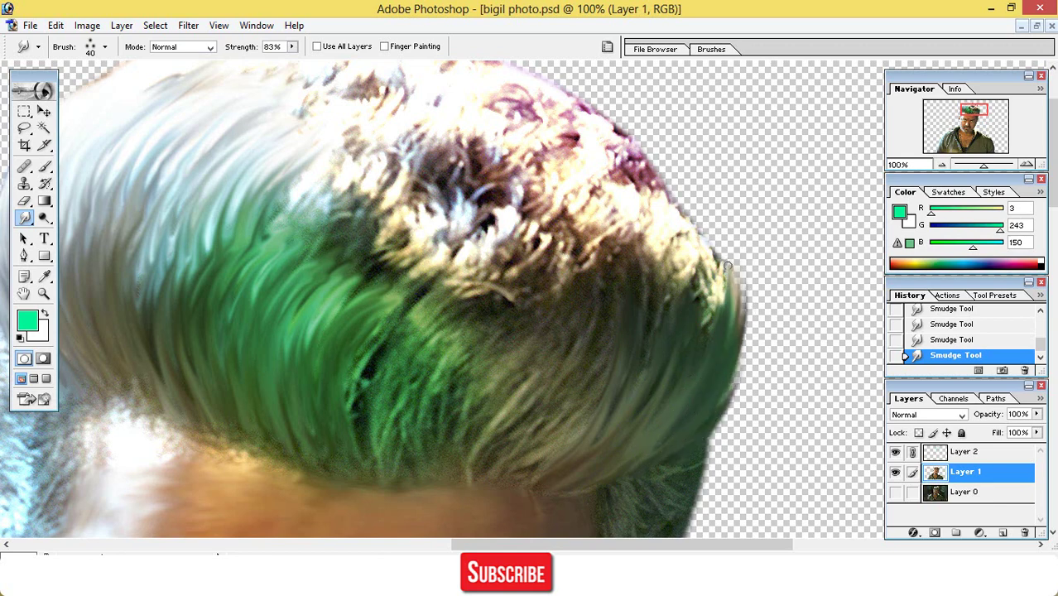
drag(707, 340, 716, 225)
drag(680, 357, 685, 202)
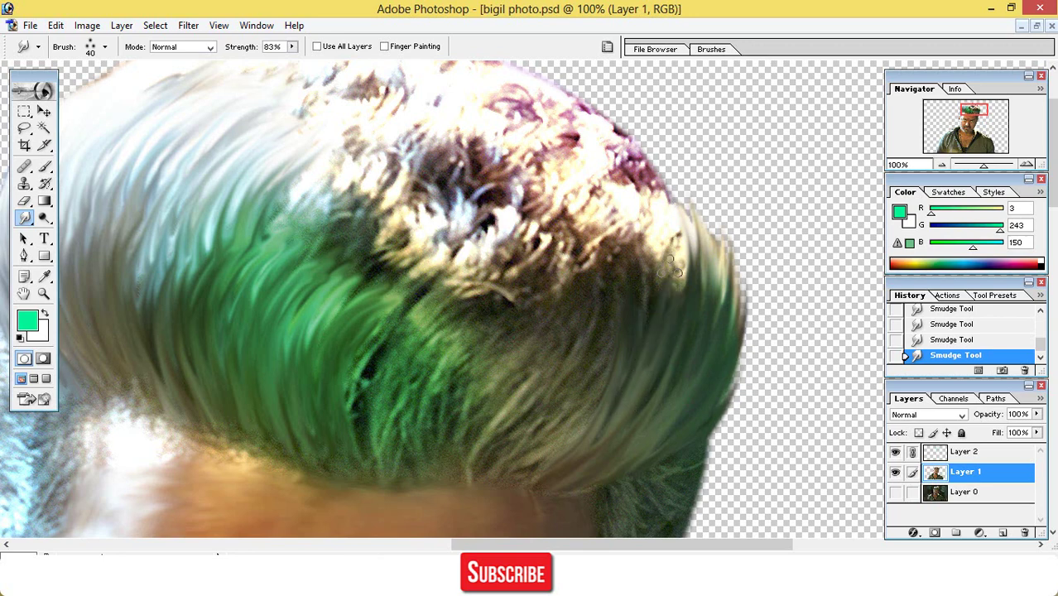
mouse_move(669, 291)
mouse_down()
mouse_move(669, 207)
mouse_move(667, 228)
mouse_up()
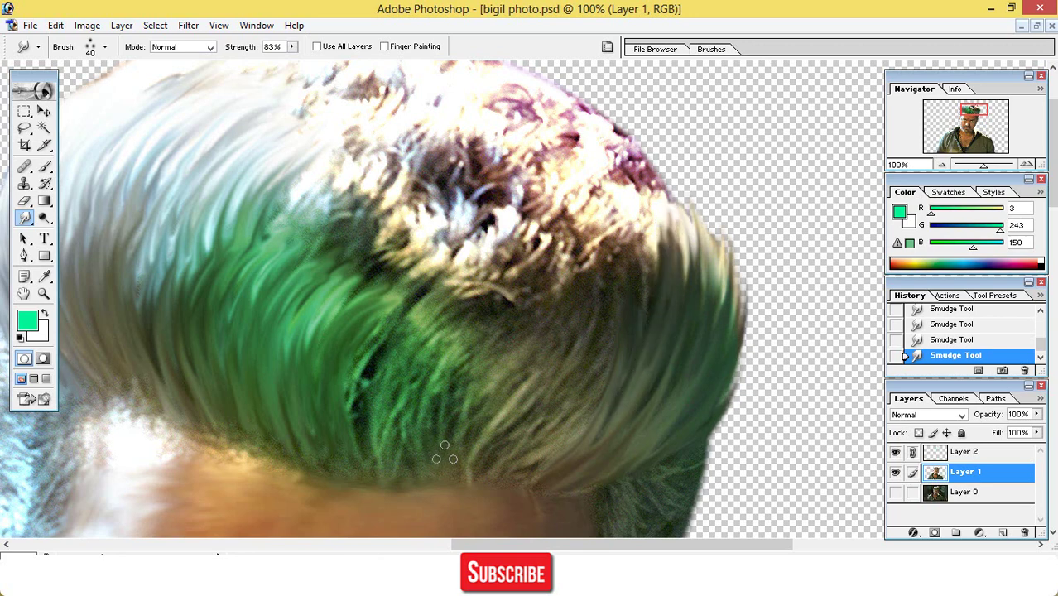
- Smudge the remaining rough green and dark patch in the middle of the front hair into smooth upward strands
drag(472, 461, 551, 294)
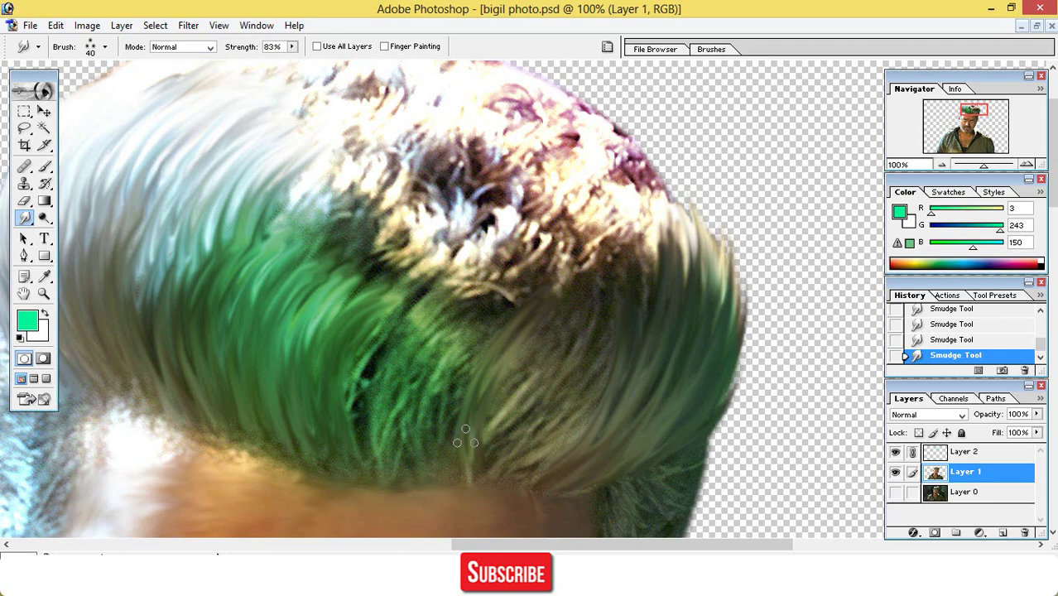
drag(465, 461, 521, 270)
mouse_move(468, 385)
mouse_down()
mouse_move(492, 327)
mouse_move(543, 267)
mouse_up()
drag(441, 456, 501, 272)
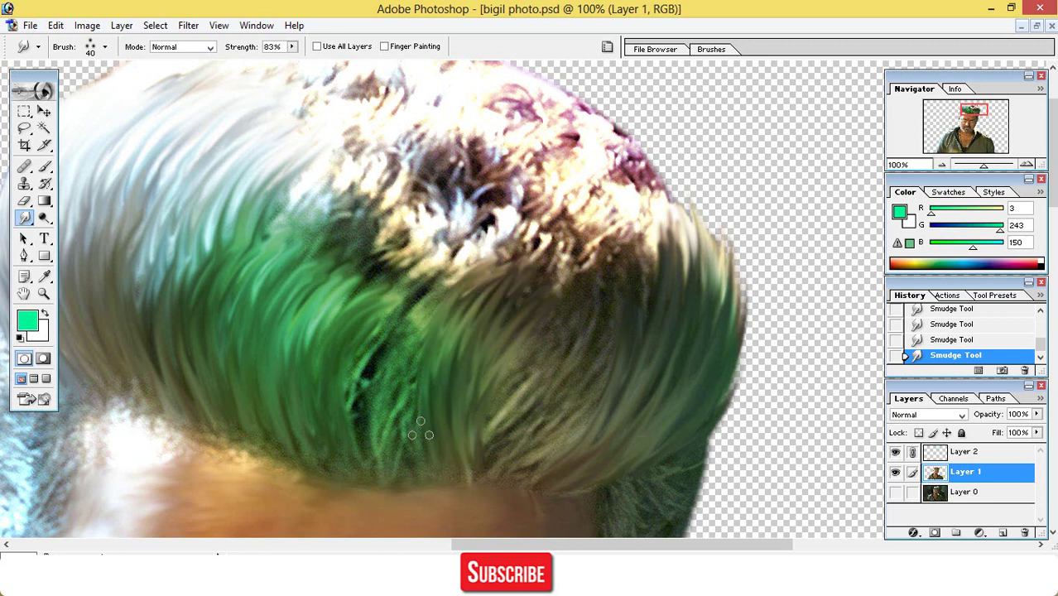
drag(426, 456, 487, 255)
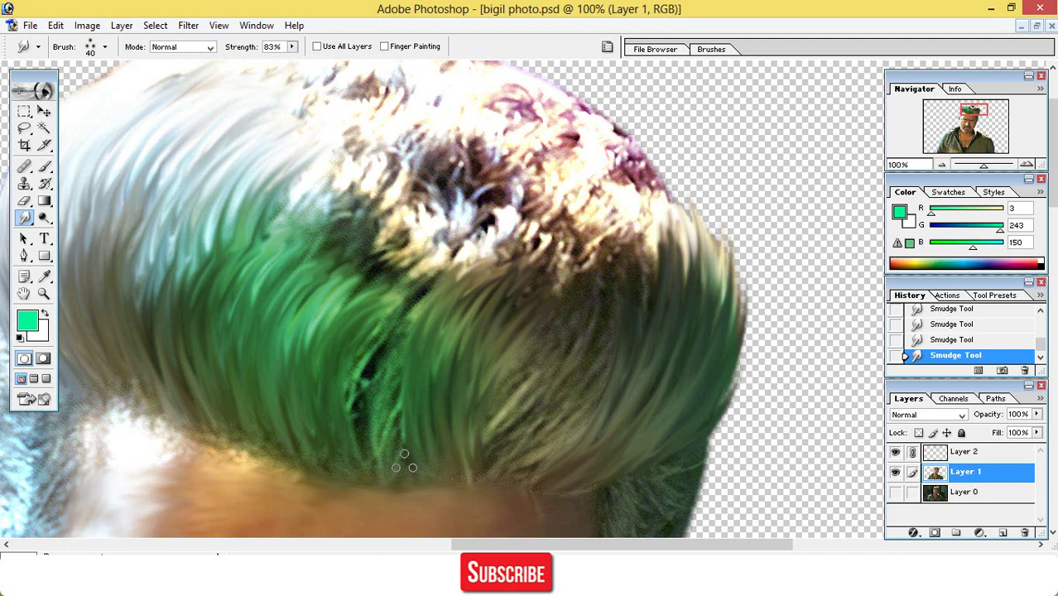
drag(404, 461, 463, 260)
drag(375, 396, 439, 250)
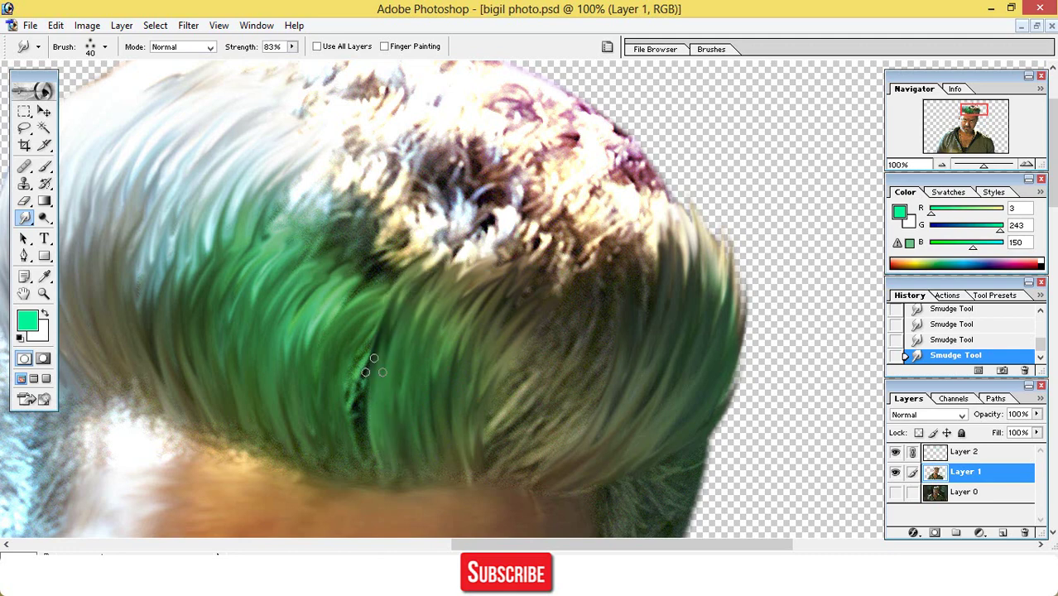
drag(372, 431, 399, 287)
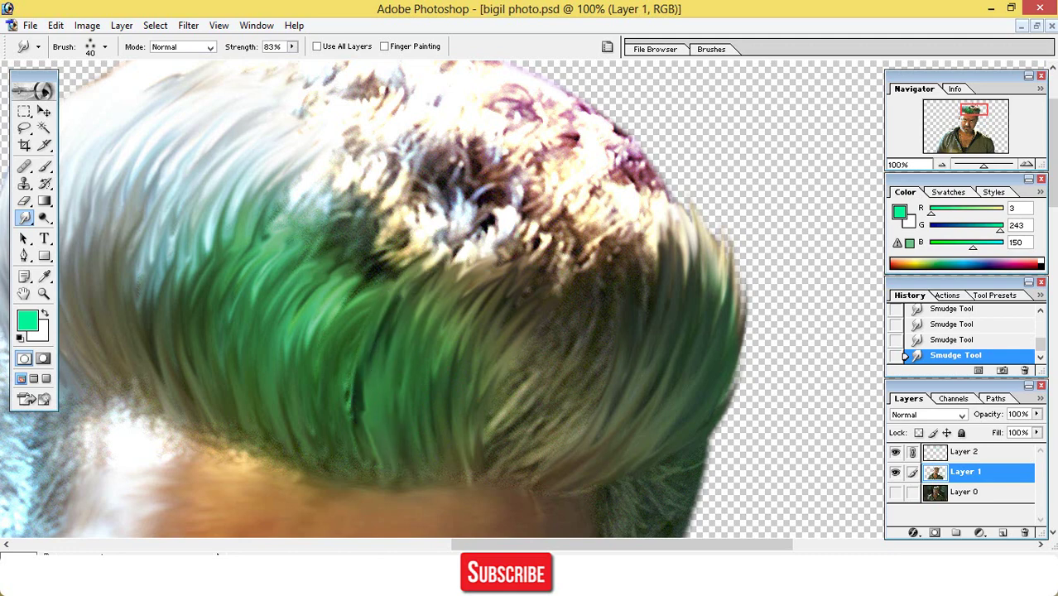
drag(358, 421, 381, 314)
- Smudge the olive-brown front hair between the green section and the far-side strands into curved upward strokes
drag(519, 458, 610, 296)
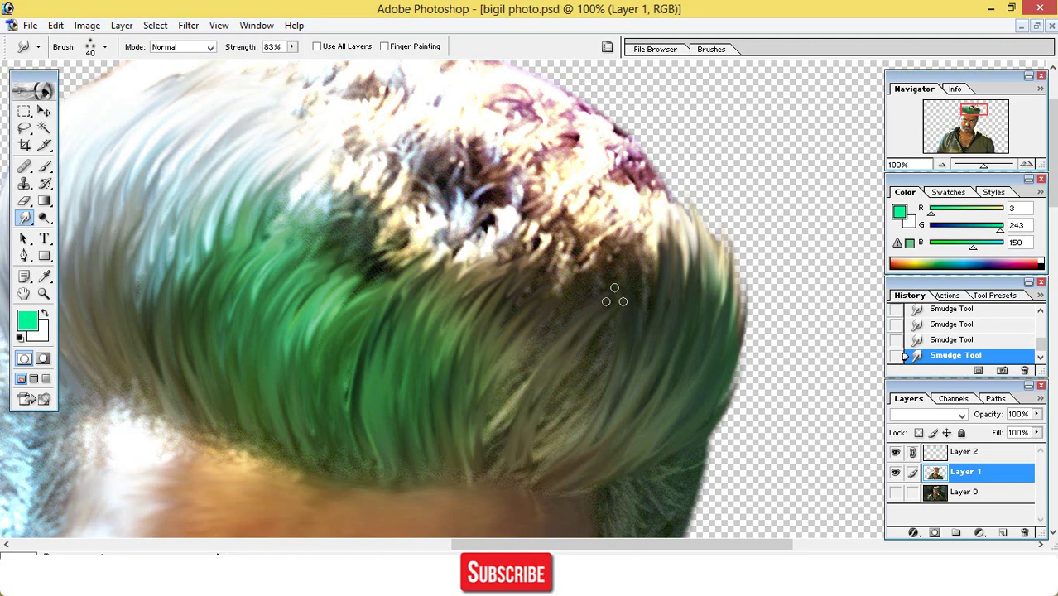
drag(526, 454, 615, 294)
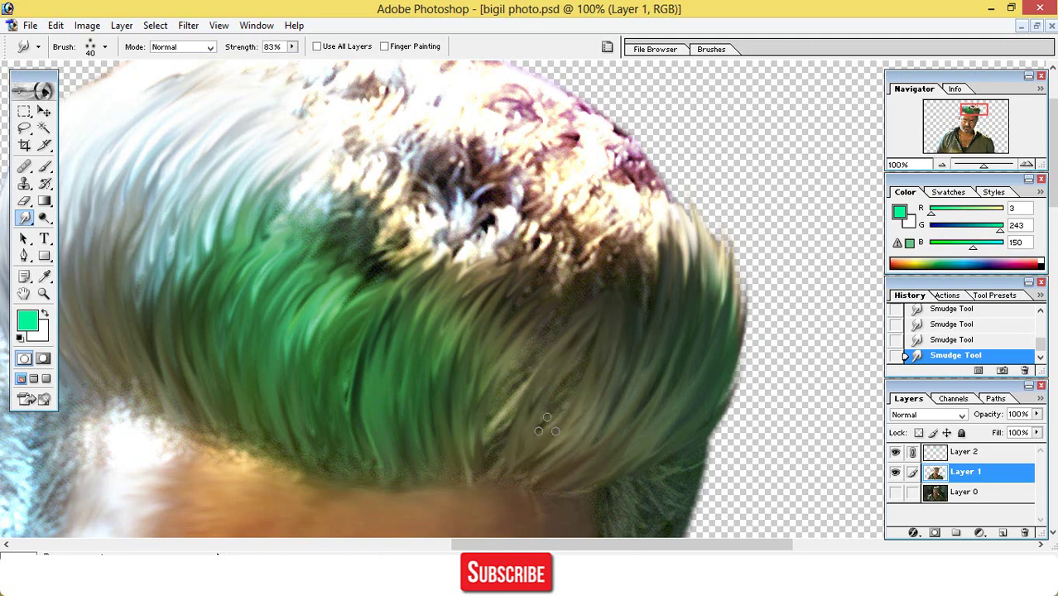
drag(562, 395, 587, 308)
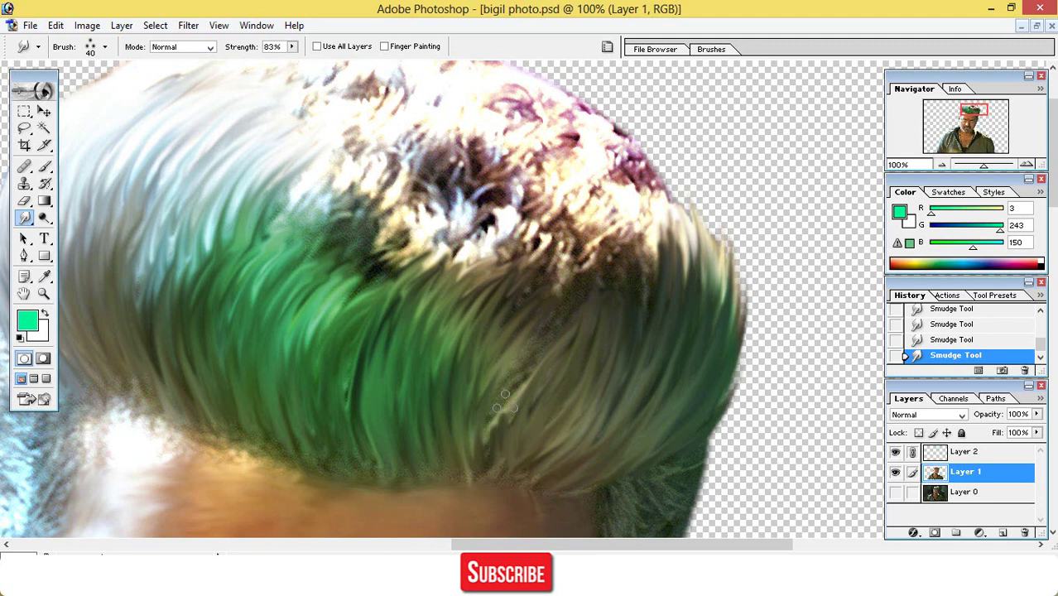
drag(499, 447, 572, 294)
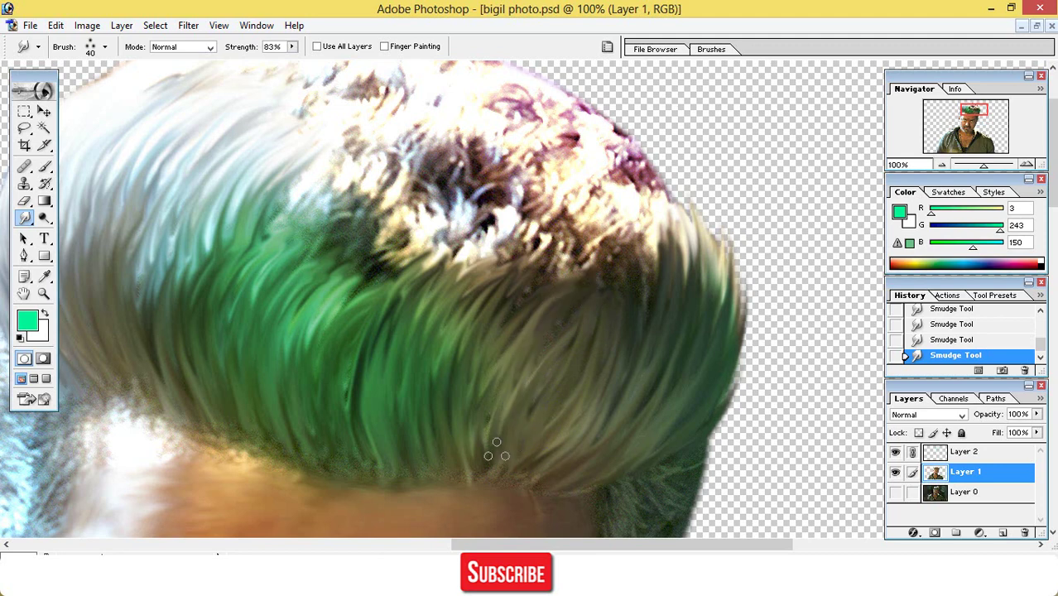
drag(582, 331, 606, 225)
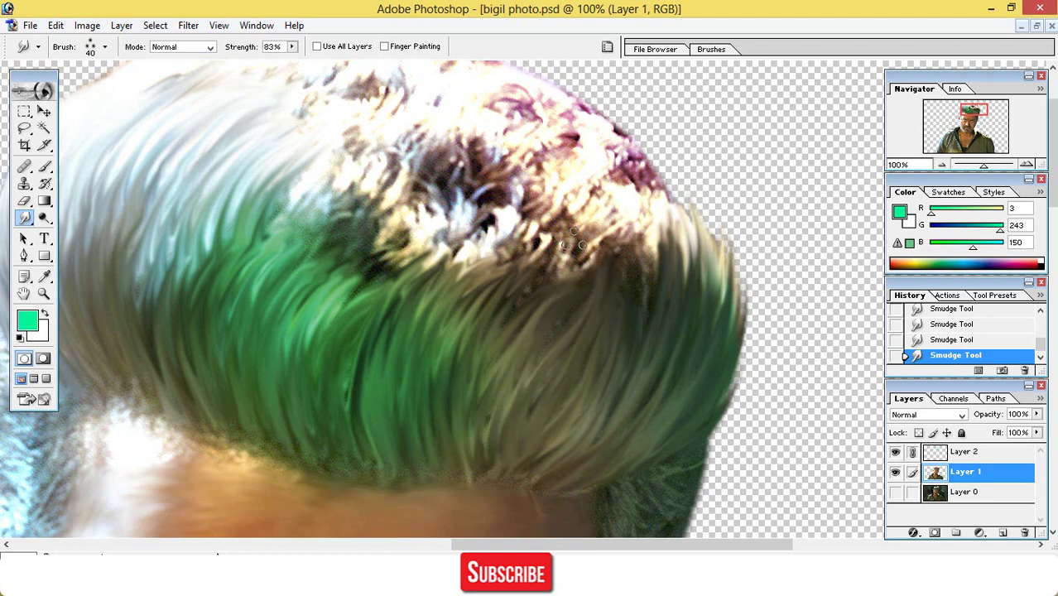
- Smudge the cream and brown hair above the olive-brown section into strands reaching up to the purple-tinted outer edge
drag(631, 283, 577, 169)
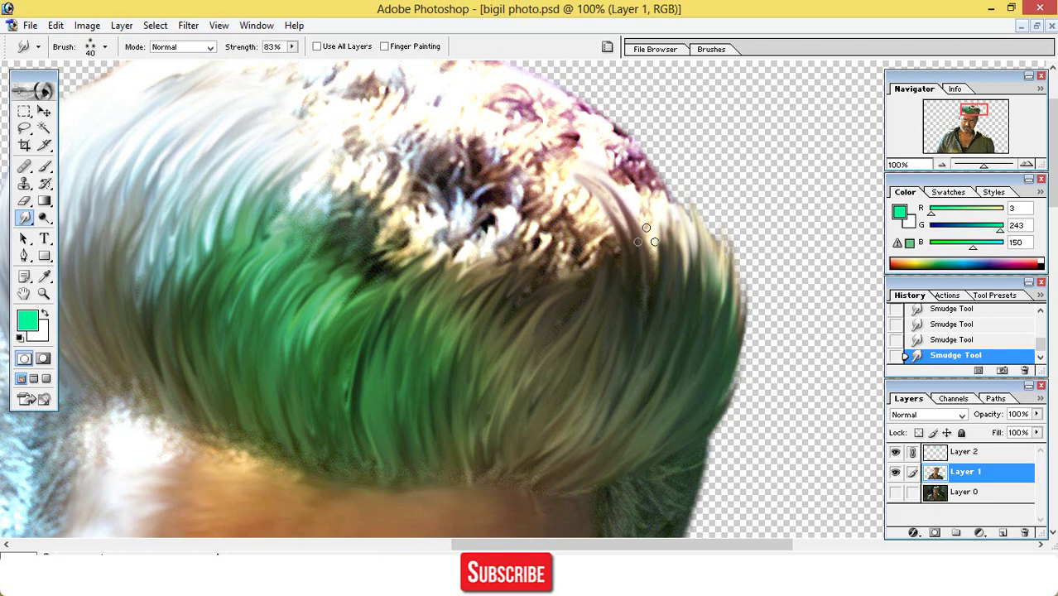
drag(655, 240, 617, 156)
drag(687, 253, 654, 170)
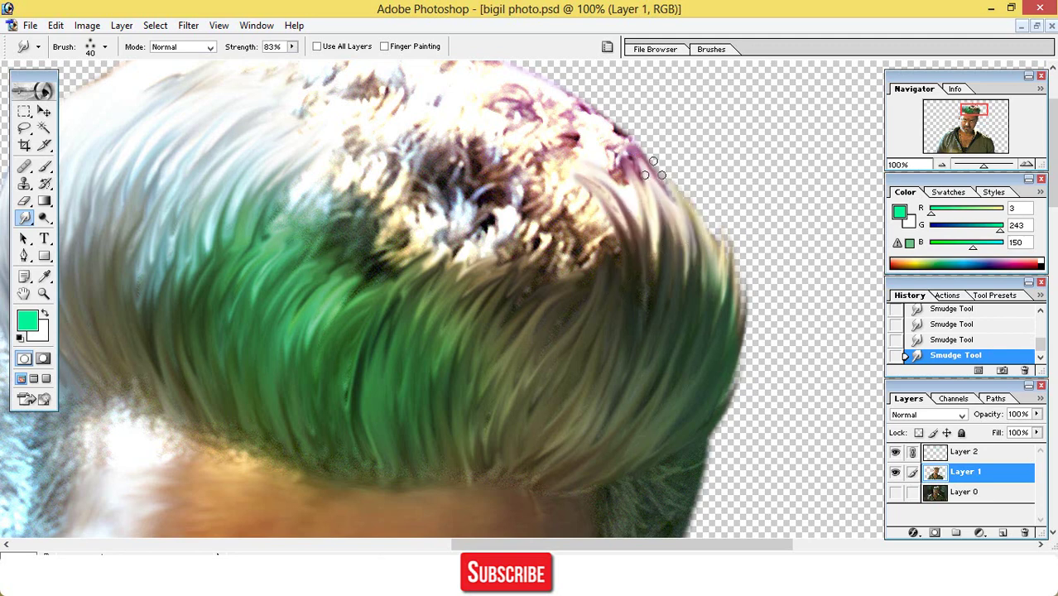
drag(634, 214, 600, 158)
drag(602, 253, 584, 140)
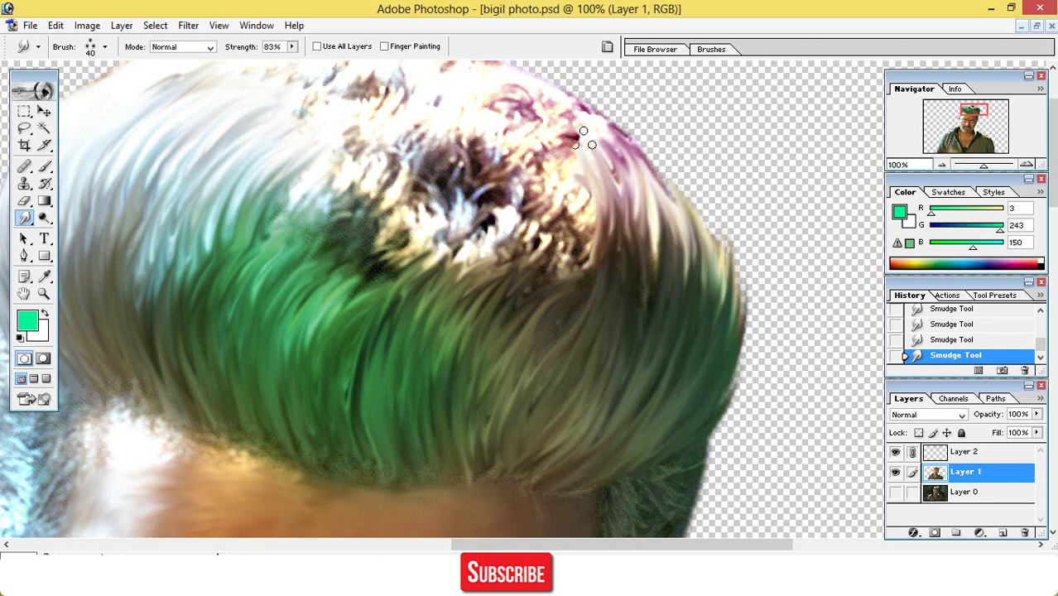
drag(577, 270, 556, 164)
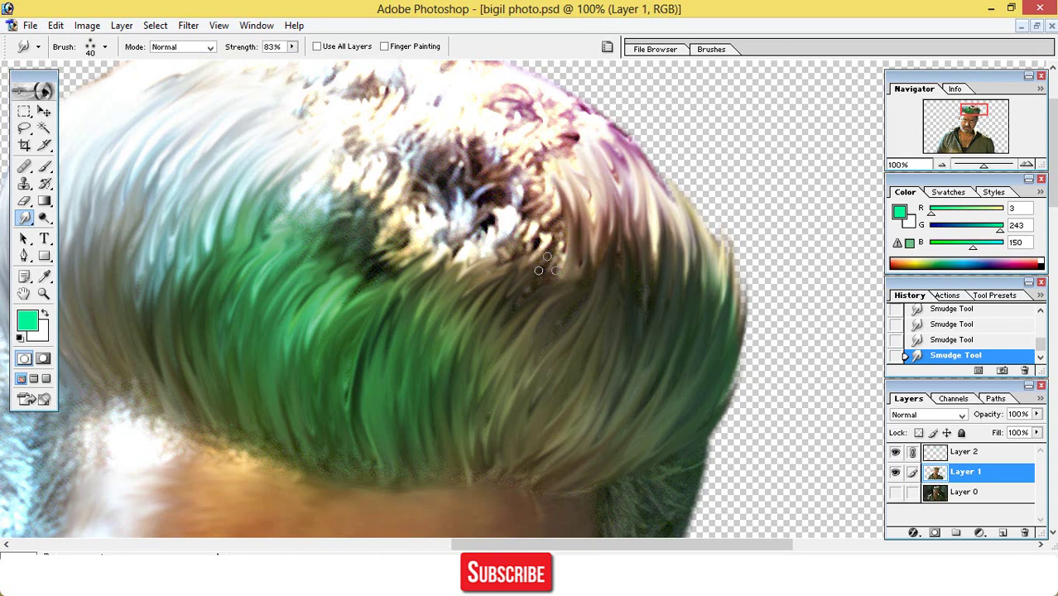
drag(549, 269, 541, 187)
drag(523, 263, 522, 158)
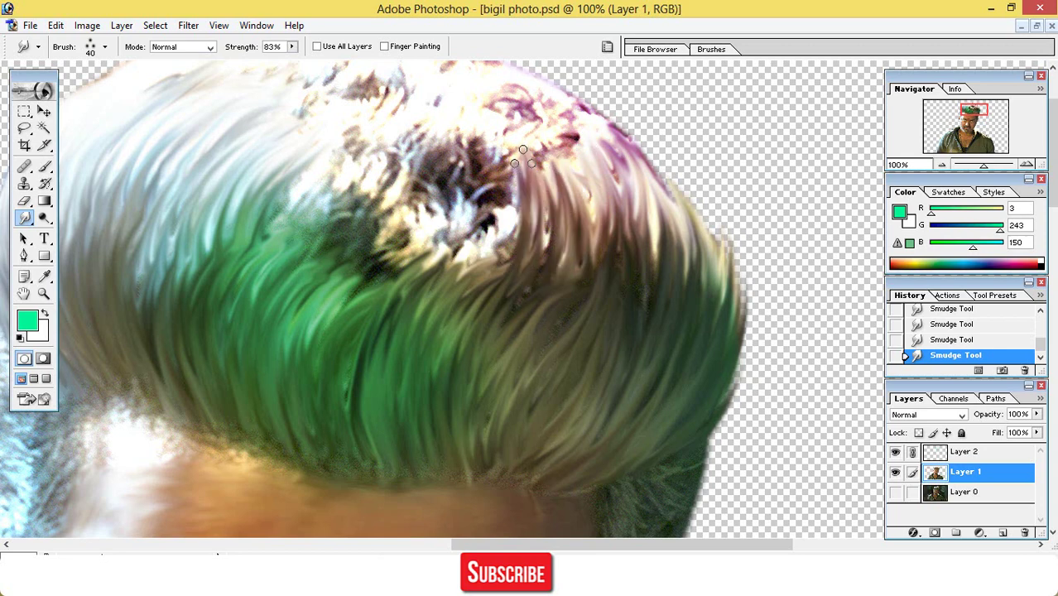
- Smudge the rough dark and cream patch in the middle of the upper hair into upward strands
drag(497, 277, 494, 175)
drag(473, 249, 477, 166)
mouse_move(440, 271)
mouse_down()
mouse_move(460, 234)
mouse_move(451, 166)
mouse_up()
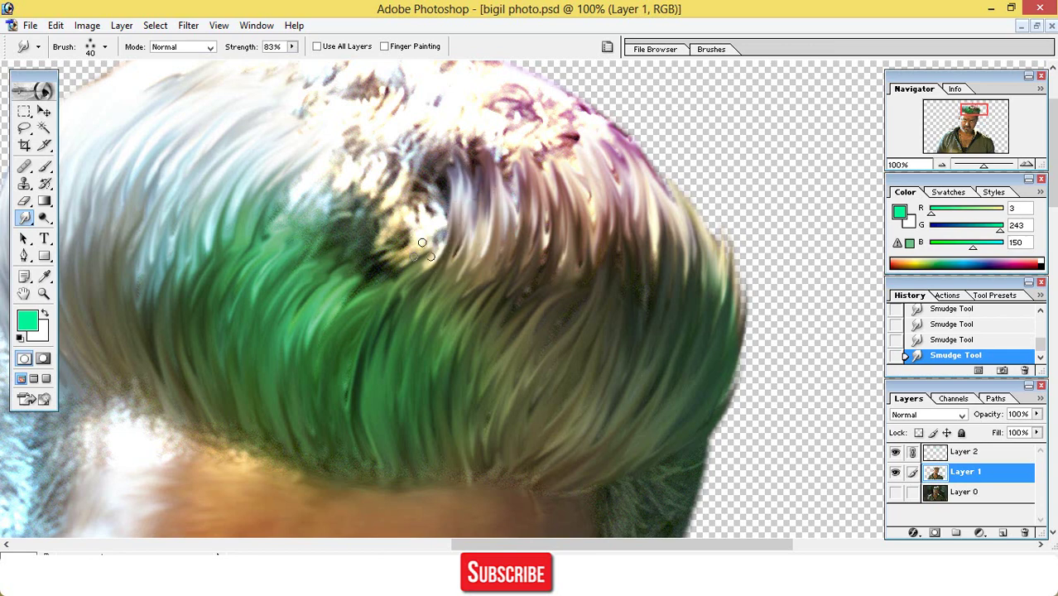
drag(427, 261, 440, 150)
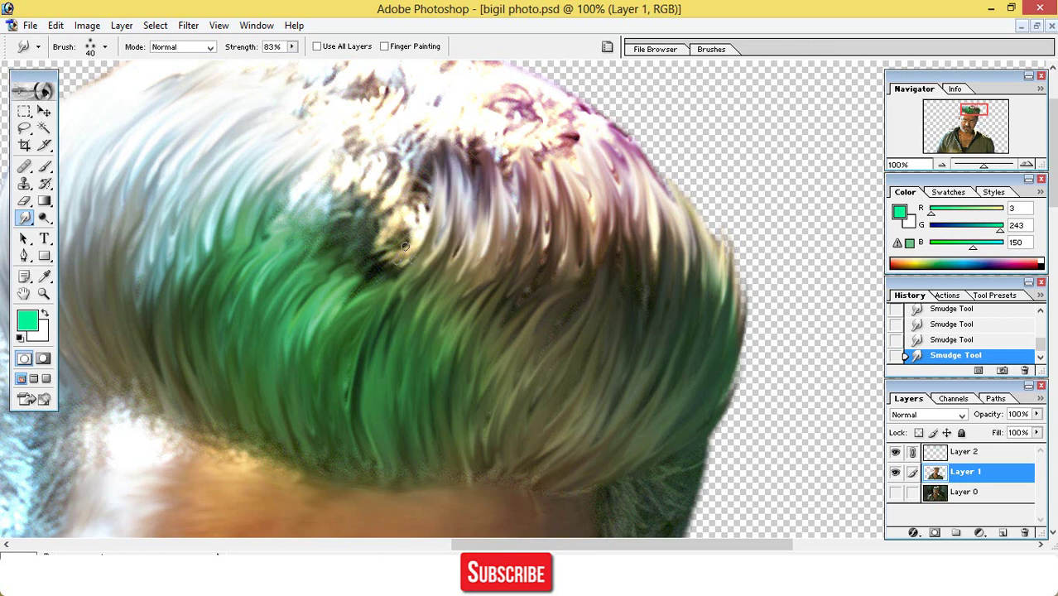
drag(405, 247, 439, 162)
mouse_move(371, 270)
mouse_down()
mouse_move(404, 192)
mouse_move(395, 144)
mouse_up()
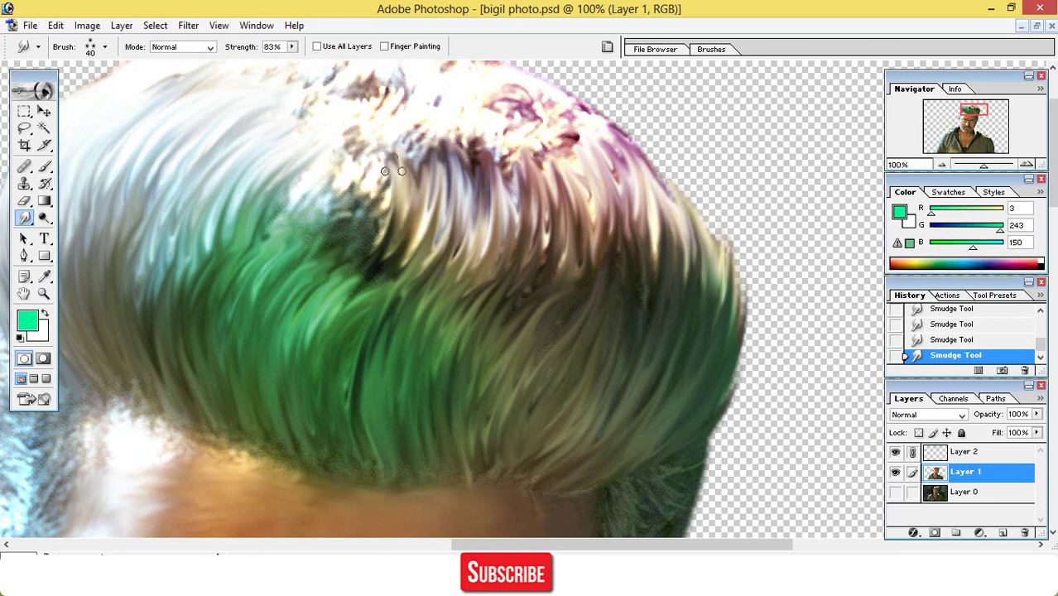
mouse_move(356, 242)
mouse_down()
mouse_move(386, 187)
mouse_move(396, 108)
mouse_up()
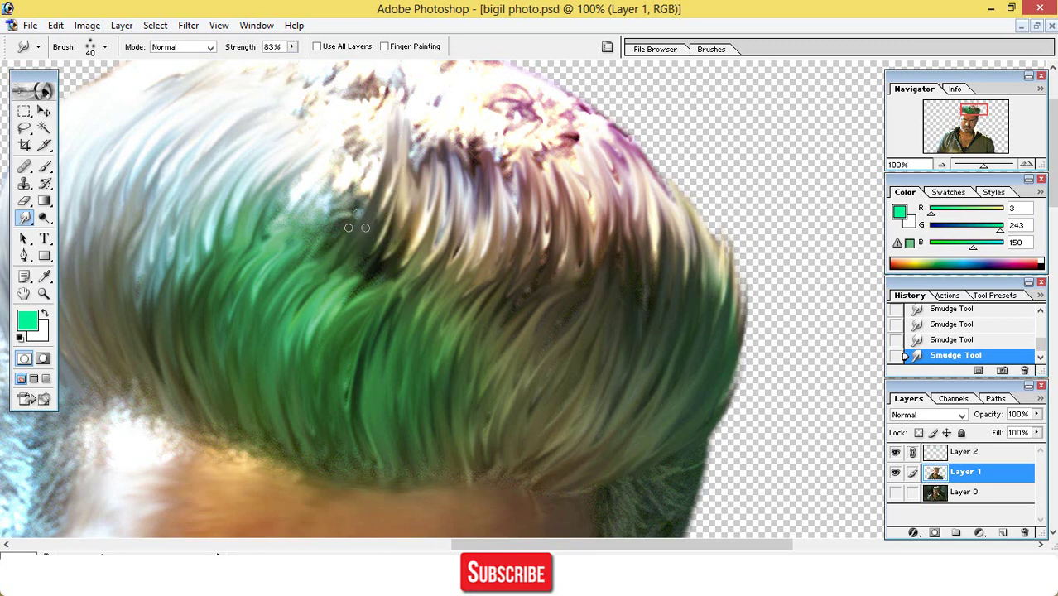
- Smudge the dark green hair behind the front wave upward into the white hair as blended strands
drag(351, 245, 357, 141)
mouse_move(328, 235)
mouse_down()
mouse_move(354, 140)
mouse_move(351, 132)
mouse_move(335, 187)
mouse_move(339, 106)
mouse_up()
drag(294, 222, 324, 111)
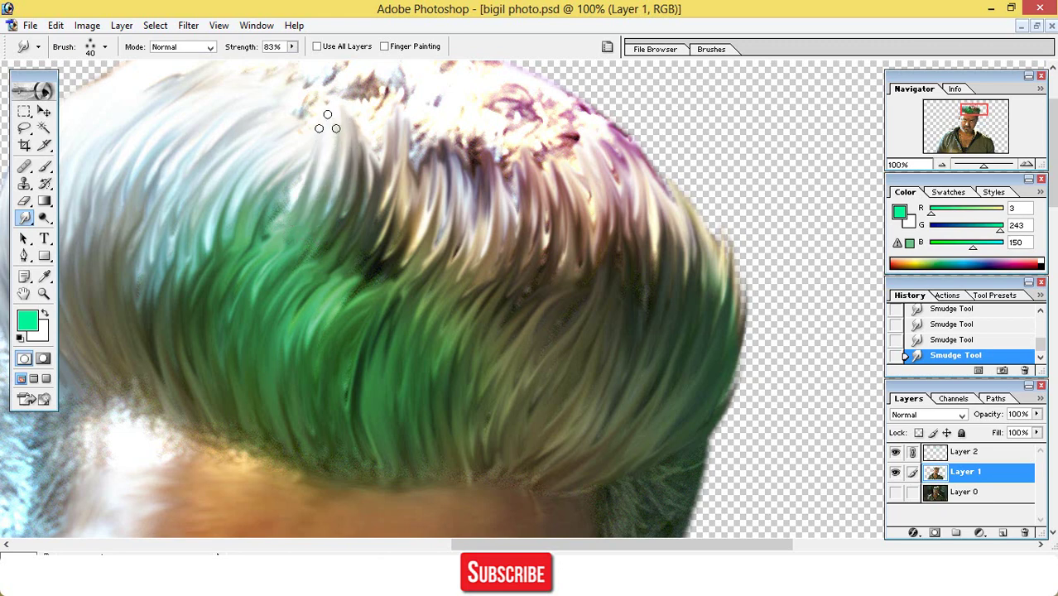
drag(279, 220, 336, 124)
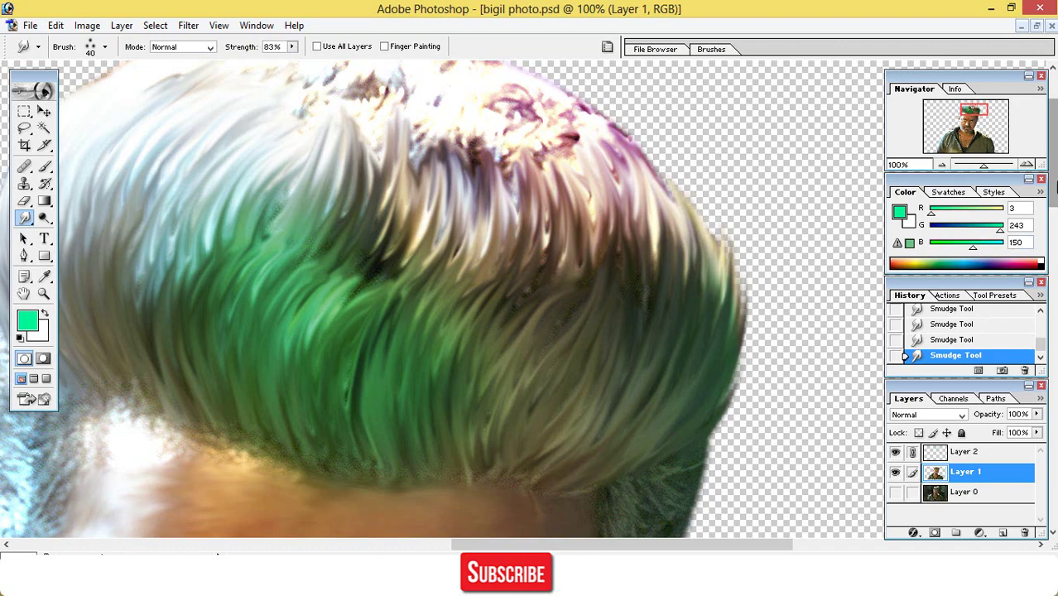
- Smudge the purple-tinted crown hair into curved strands sweeping back toward the top outline of the head
scroll(667, 185, up, 2)
drag(597, 267, 567, 171)
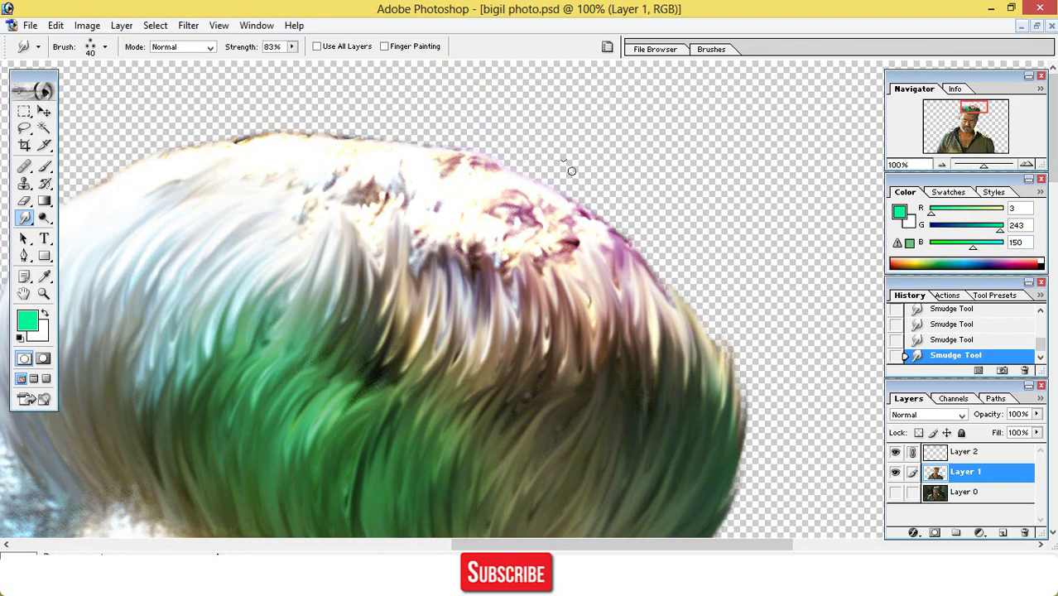
drag(549, 237, 538, 180)
mouse_move(572, 267)
mouse_down()
mouse_move(556, 217)
mouse_move(501, 189)
mouse_up()
drag(542, 253, 477, 190)
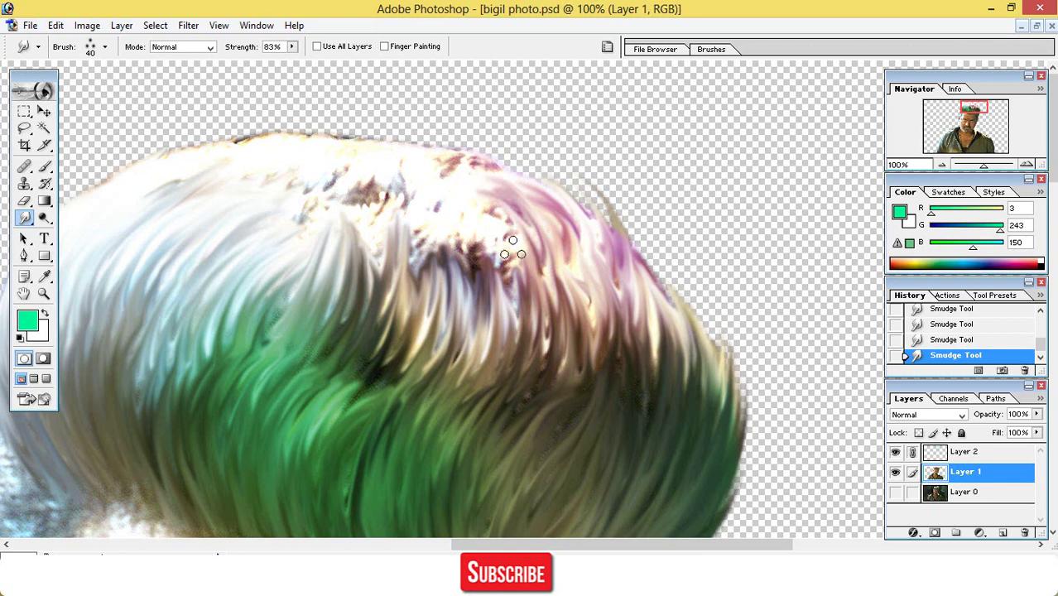
drag(502, 239, 454, 173)
drag(489, 236, 446, 191)
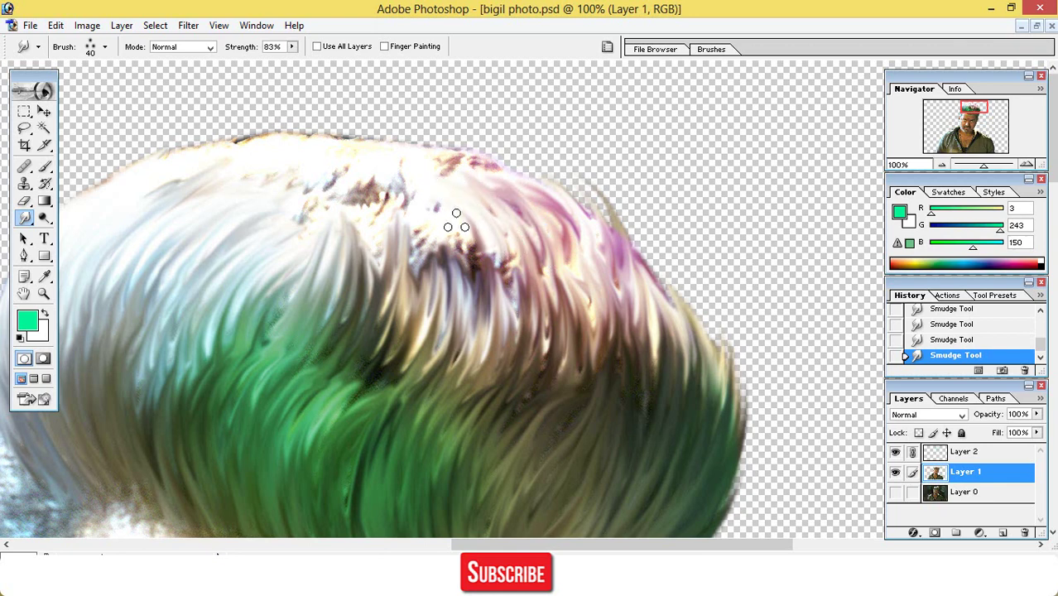
drag(472, 241, 404, 179)
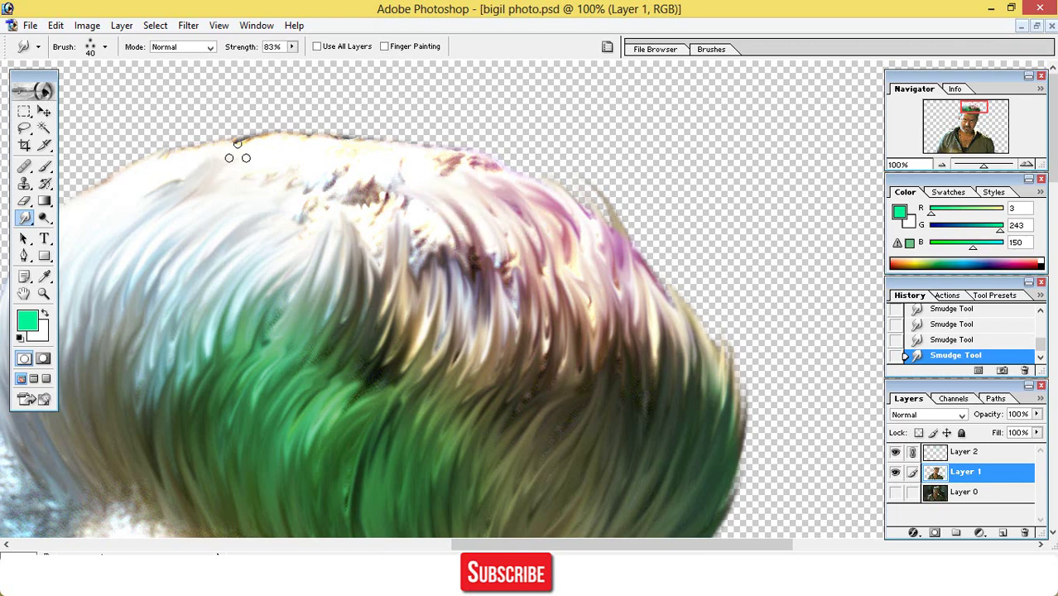
- Smudge the white crown hair and the rough speckled patch beside it into smooth upward strands reaching the top outline
mouse_move(209, 176)
mouse_down()
mouse_move(217, 147)
mouse_move(248, 148)
mouse_up()
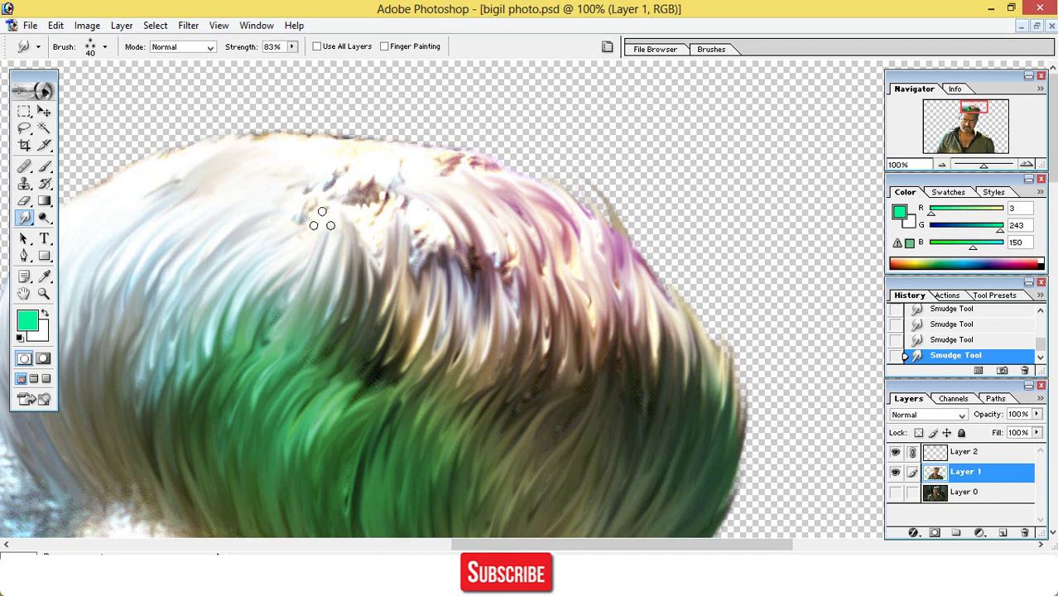
drag(385, 256, 403, 166)
mouse_move(367, 240)
mouse_down()
mouse_move(357, 211)
mouse_move(392, 163)
mouse_up()
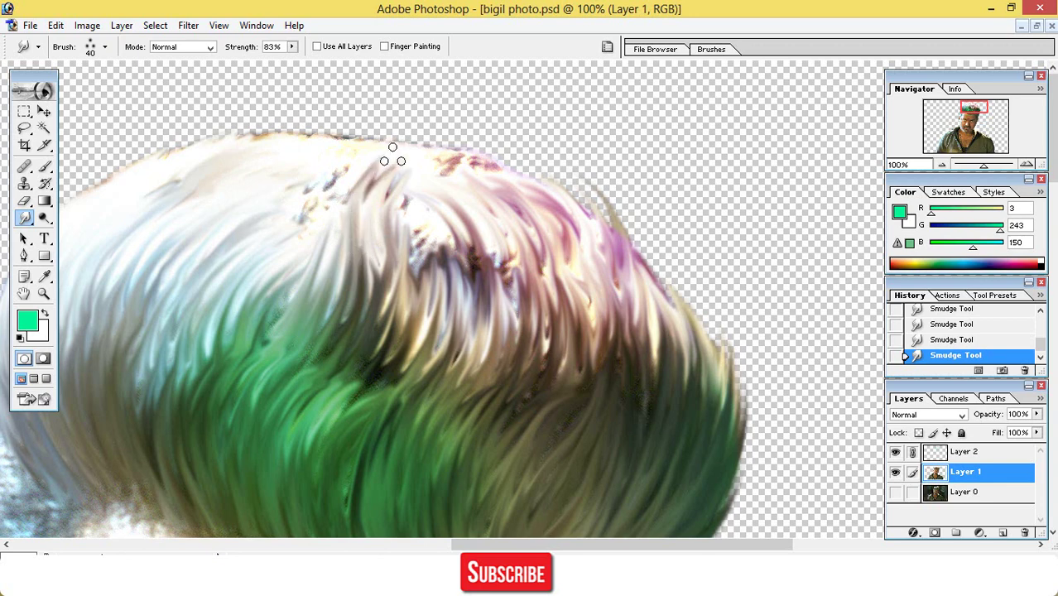
mouse_move(346, 253)
mouse_down()
mouse_move(351, 188)
mouse_move(381, 155)
mouse_up()
mouse_move(324, 252)
mouse_down()
mouse_move(335, 189)
mouse_move(365, 155)
mouse_up()
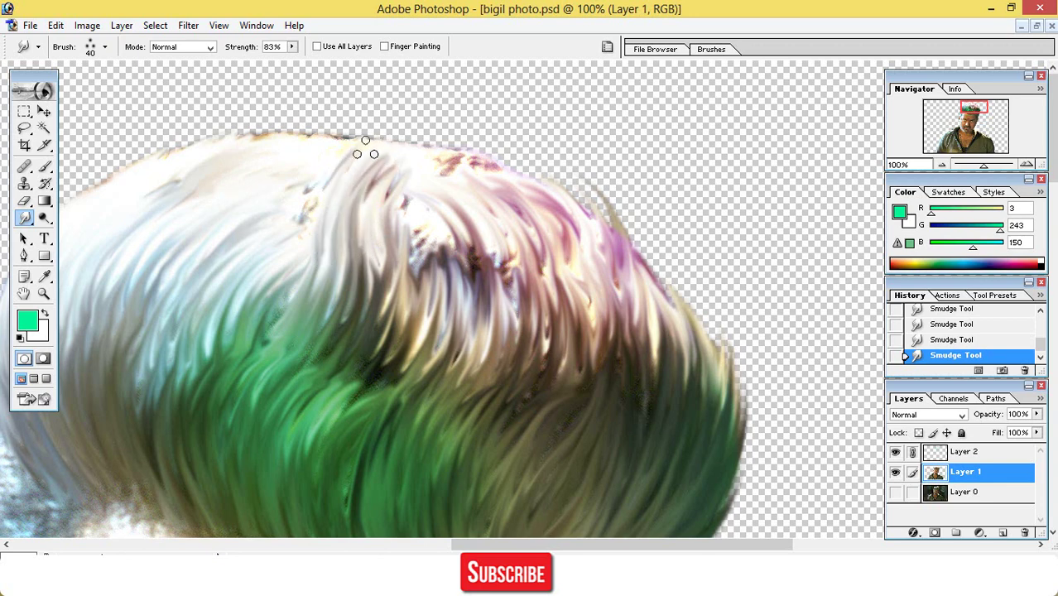
mouse_move(315, 239)
mouse_down()
mouse_move(337, 166)
mouse_move(294, 247)
mouse_move(300, 182)
mouse_up()
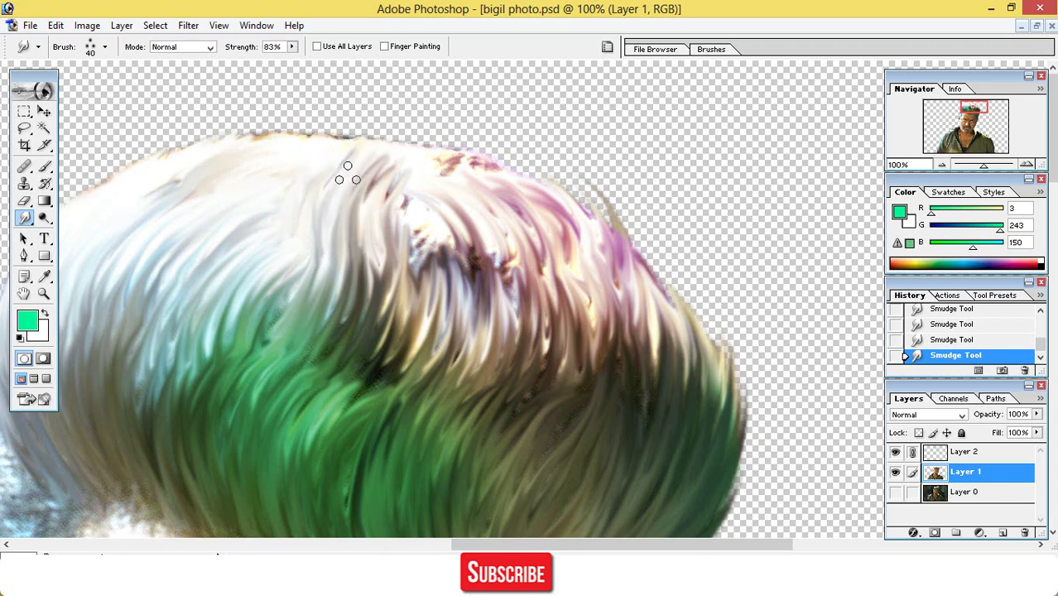
- Smudge the dark speckled patches in the pink-white crown hair upward into strands ending at the top outline
mouse_move(422, 251)
mouse_down()
mouse_move(413, 207)
mouse_move(445, 136)
mouse_up()
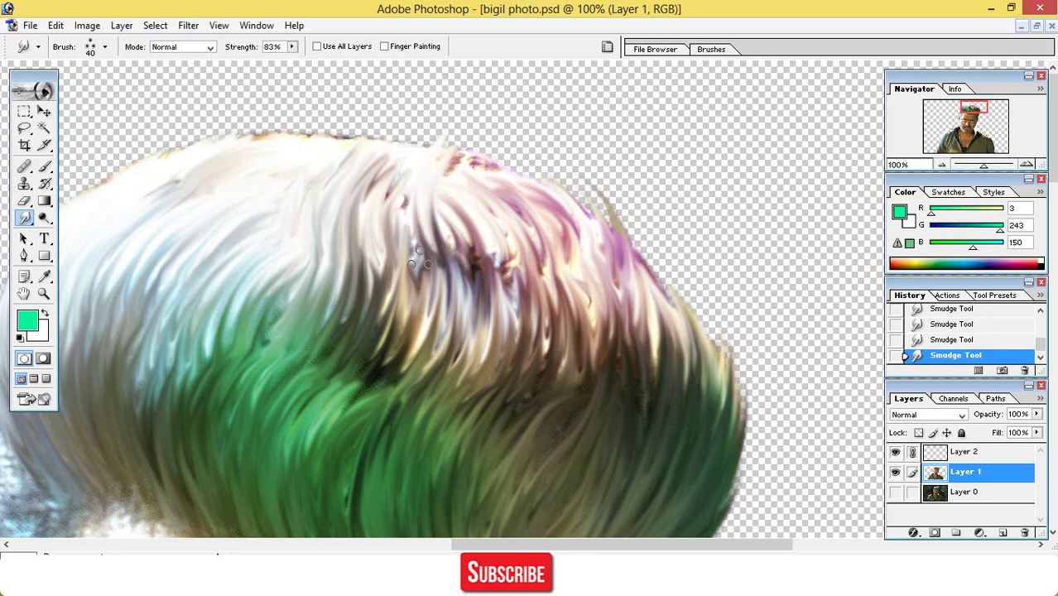
mouse_move(407, 248)
mouse_down()
mouse_move(408, 195)
mouse_move(431, 150)
mouse_up()
mouse_move(484, 236)
mouse_down()
mouse_move(473, 172)
mouse_move(485, 142)
mouse_up()
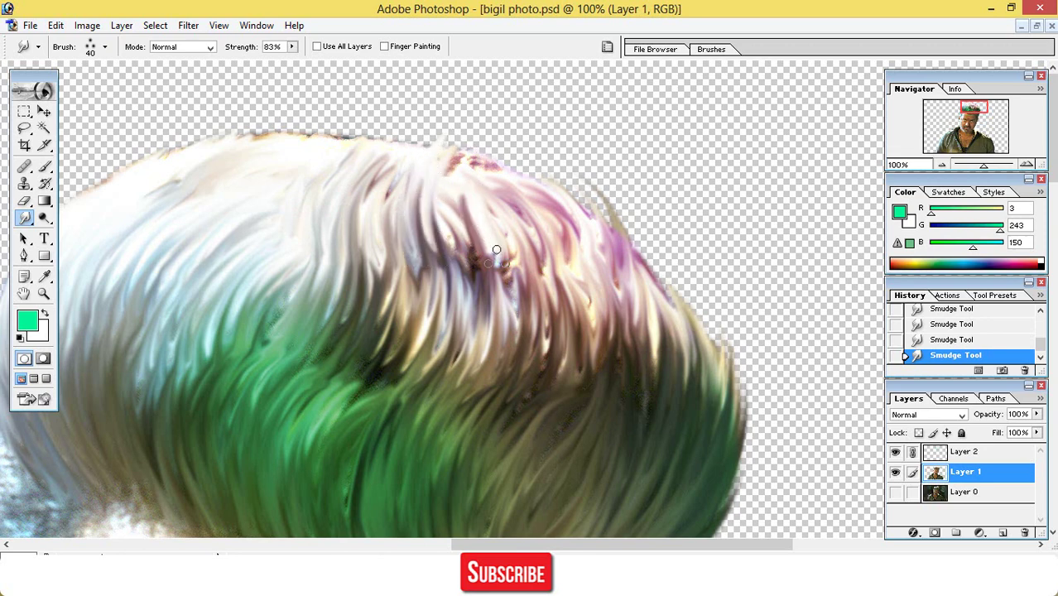
mouse_move(531, 261)
mouse_down()
mouse_move(512, 191)
mouse_move(446, 140)
mouse_move(463, 158)
mouse_move(385, 130)
mouse_up()
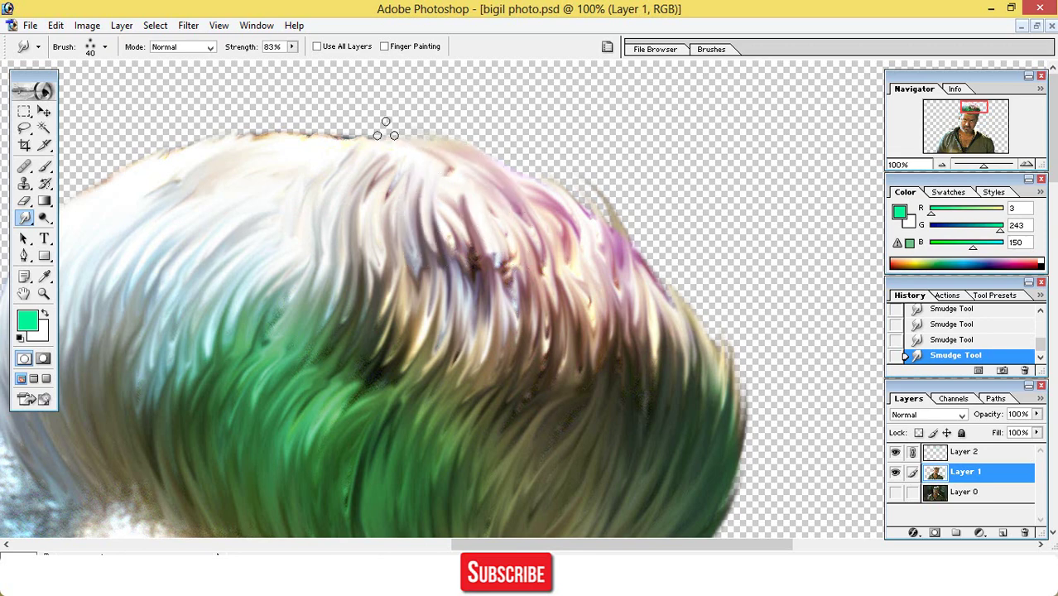
- Smudge the purple-tinted crown edge into curved strands and soften the speckled top outline of the hair
mouse_move(610, 279)
mouse_down()
mouse_move(619, 239)
mouse_move(585, 160)
mouse_up()
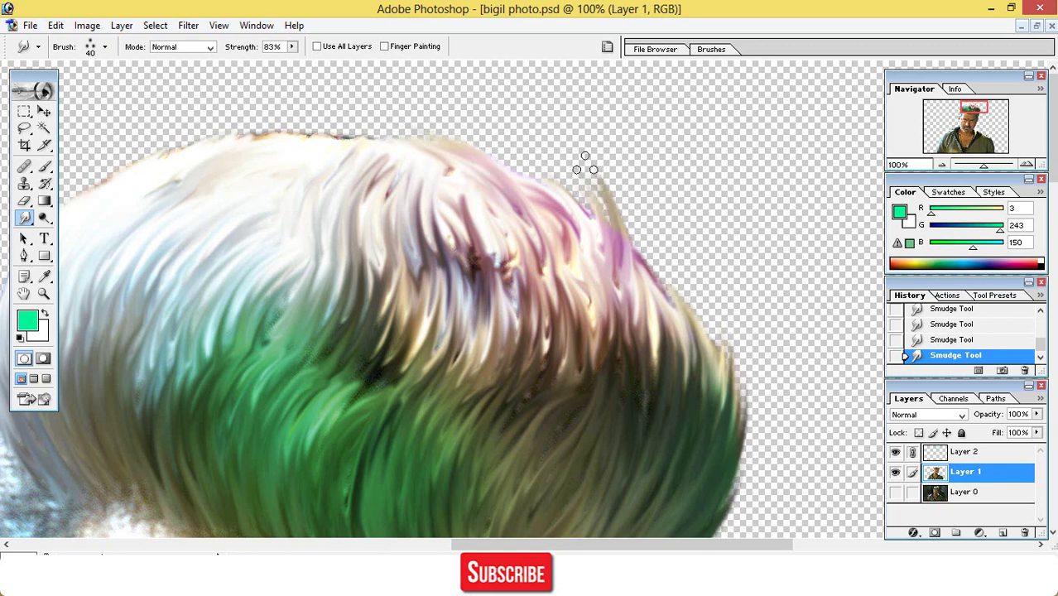
mouse_move(588, 227)
mouse_down()
mouse_move(589, 199)
mouse_move(548, 170)
mouse_up()
mouse_move(591, 232)
mouse_down()
mouse_move(571, 196)
mouse_move(548, 195)
mouse_move(577, 224)
mouse_move(541, 177)
mouse_move(517, 166)
mouse_move(515, 175)
mouse_move(431, 133)
mouse_move(233, 155)
mouse_move(313, 112)
mouse_move(266, 145)
mouse_move(381, 112)
mouse_move(326, 140)
mouse_move(383, 121)
mouse_move(346, 135)
mouse_move(473, 130)
mouse_up()
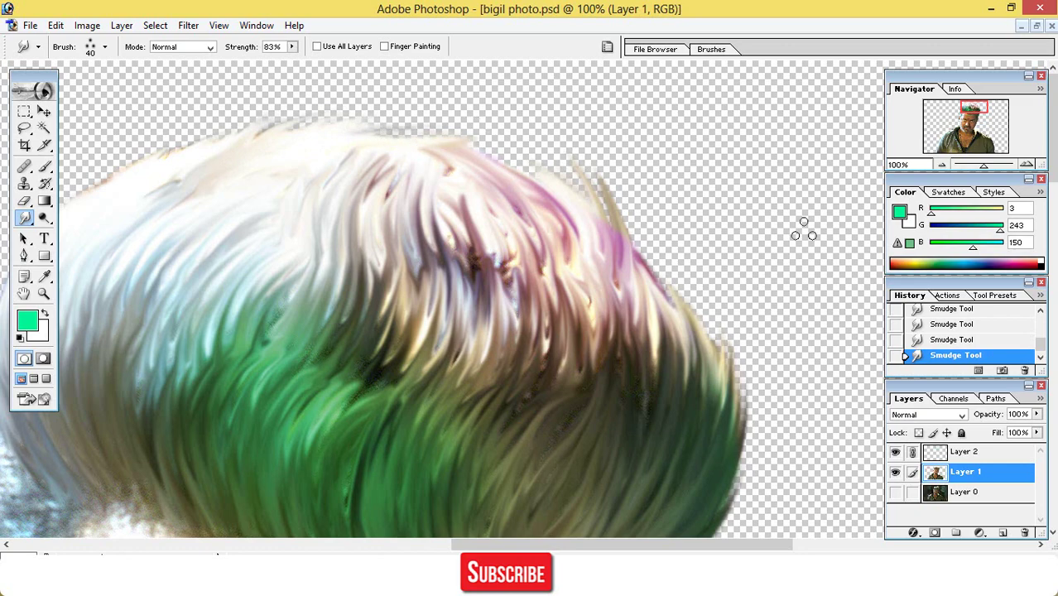
- Smudge the olive-brown front wave and blend its lower edge smoothly along the forehead hairline
scroll(1052, 246, down, 5)
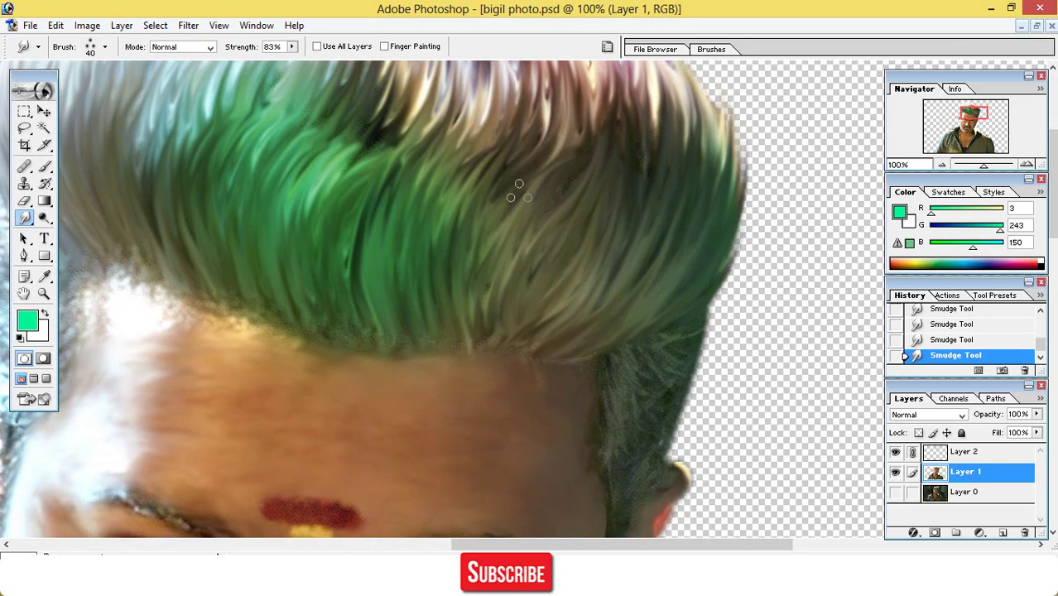
drag(539, 104, 472, 221)
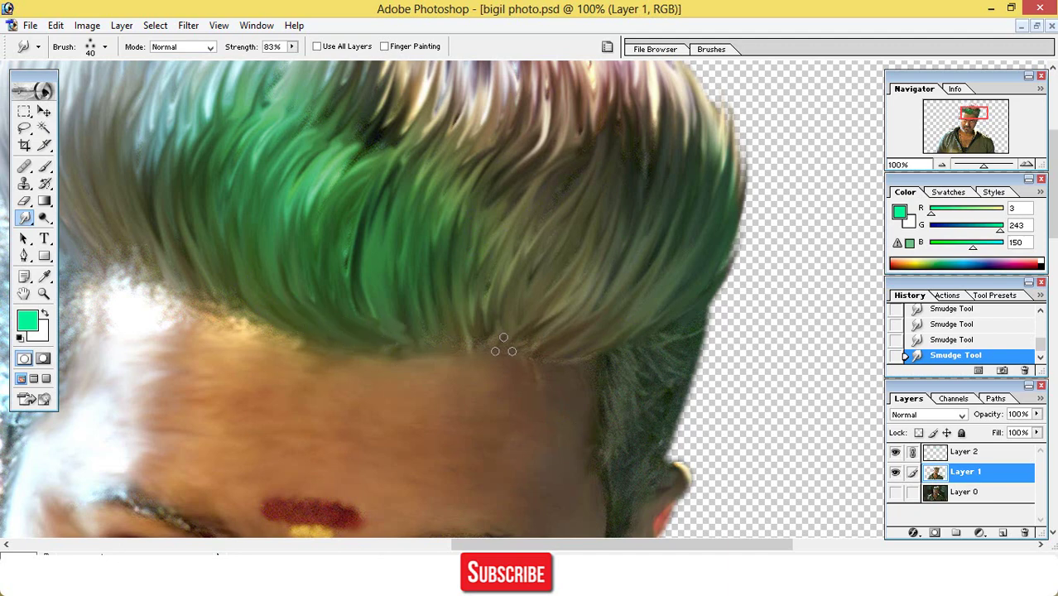
drag(495, 327, 500, 349)
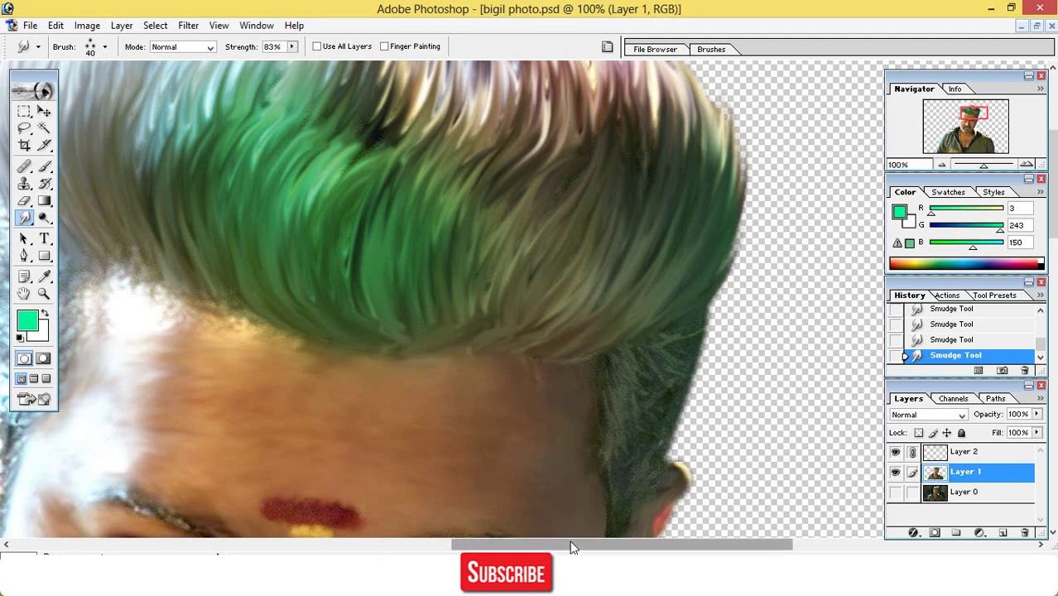
- Smudge the grainy light-blue side hair at the bright temple into strands curving back to the outer outline
drag(571, 547, 427, 534)
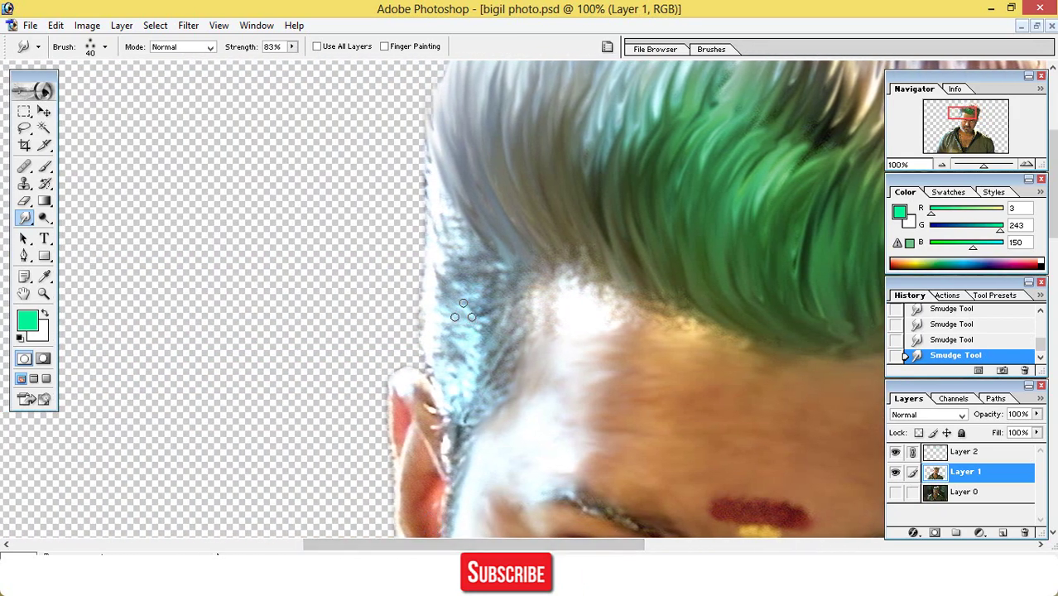
mouse_move(464, 312)
mouse_down()
mouse_move(441, 181)
mouse_move(480, 242)
mouse_move(438, 202)
mouse_move(441, 221)
mouse_move(508, 258)
mouse_move(456, 269)
mouse_move(434, 240)
mouse_move(496, 272)
mouse_move(459, 262)
mouse_move(411, 216)
mouse_move(443, 247)
mouse_move(494, 258)
mouse_move(448, 205)
mouse_move(453, 168)
mouse_move(440, 208)
mouse_move(488, 243)
mouse_move(468, 230)
mouse_move(438, 145)
mouse_move(473, 240)
mouse_move(427, 207)
mouse_up()
mouse_move(495, 323)
mouse_down()
mouse_move(462, 322)
mouse_move(424, 291)
mouse_move(433, 305)
mouse_move(485, 309)
mouse_move(418, 273)
mouse_move(407, 241)
mouse_up()
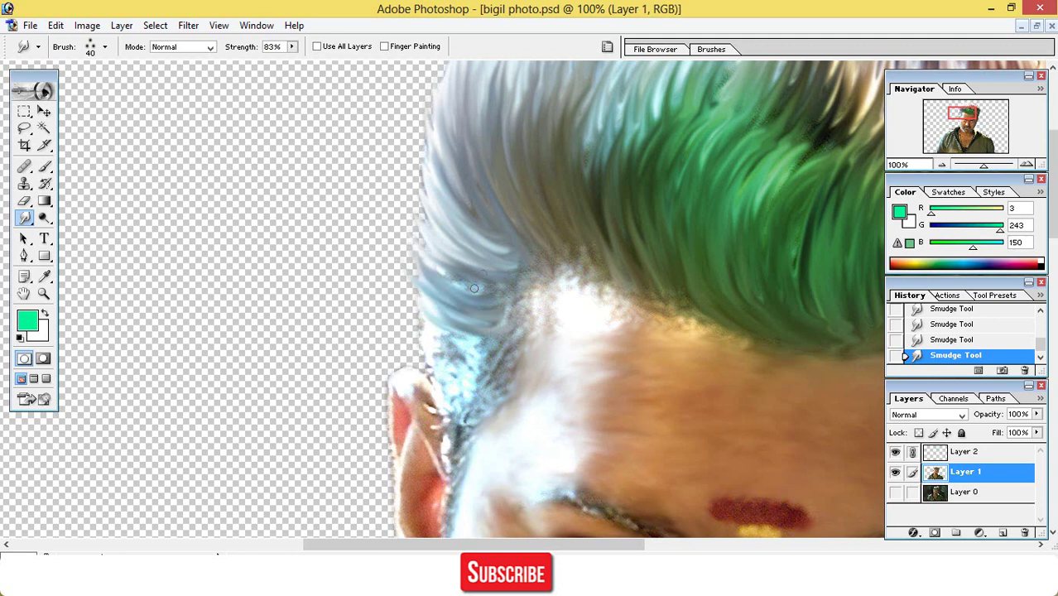
drag(475, 288, 433, 236)
drag(488, 348, 413, 315)
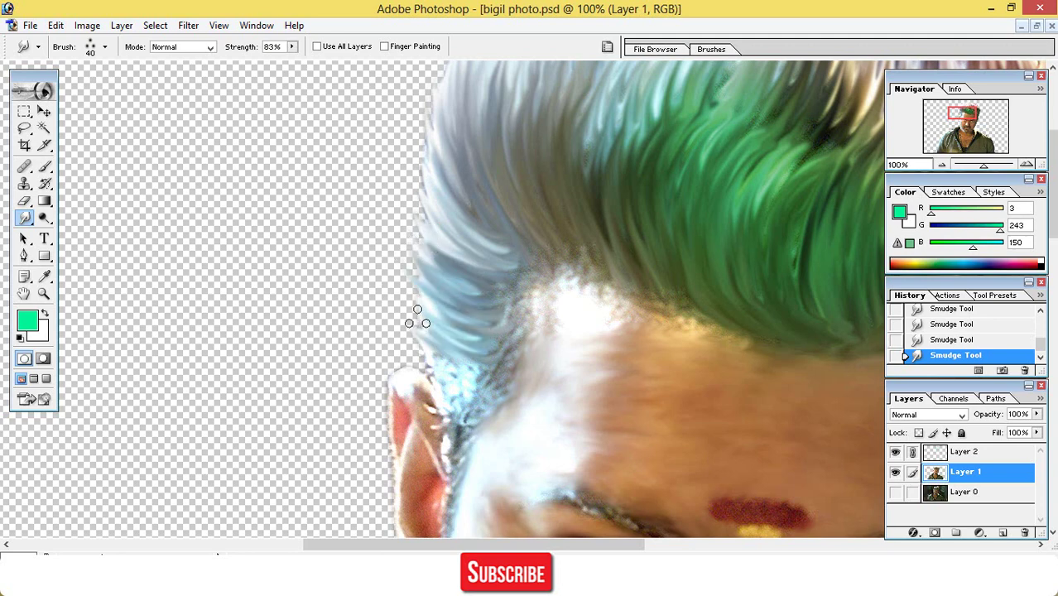
- Smudge the light-blue side hair just above the ear into swept-back strands and smooth its outer edge upward
drag(463, 346, 402, 286)
drag(466, 379, 419, 313)
mouse_move(472, 399)
mouse_down()
mouse_move(420, 356)
mouse_move(412, 328)
mouse_up()
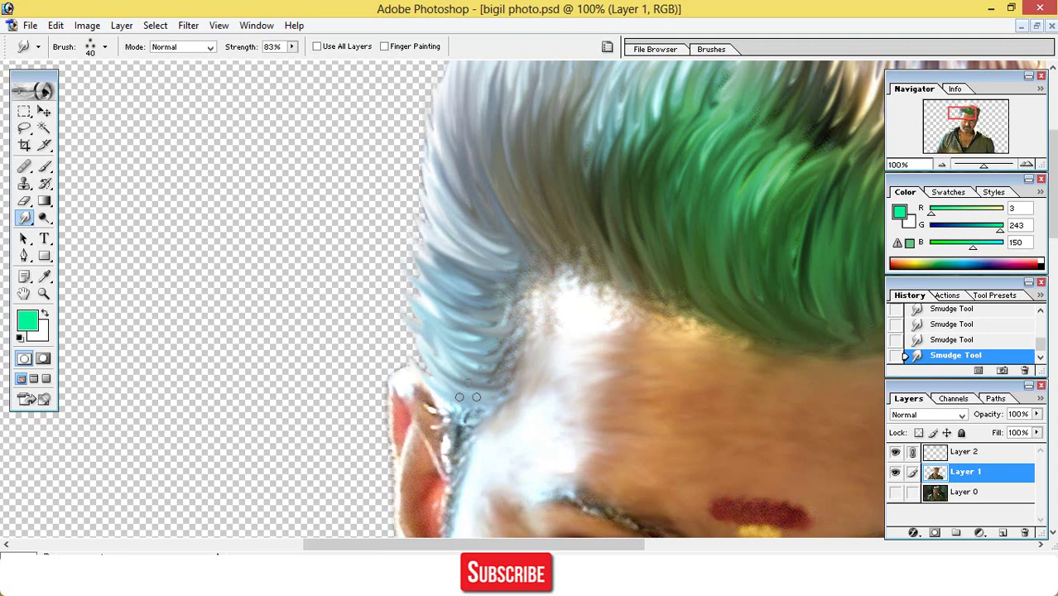
mouse_move(467, 394)
mouse_down()
mouse_move(429, 331)
mouse_move(415, 268)
mouse_move(420, 293)
mouse_move(448, 301)
mouse_move(426, 165)
mouse_up()
drag(443, 242, 444, 183)
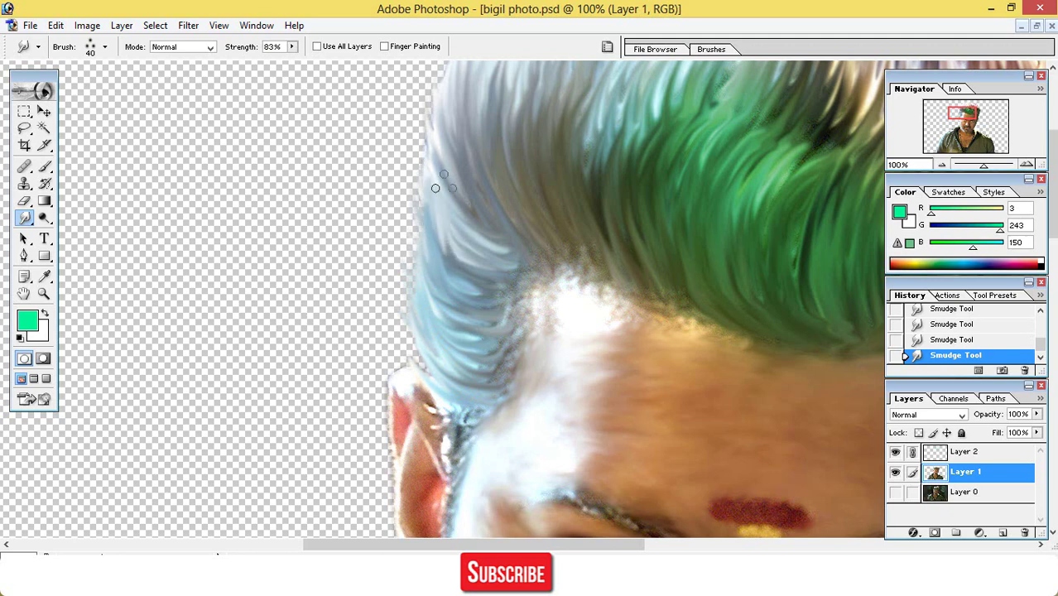
- Set the smudge brush to 21 px and smooth the light-blue sideburn downward between the ear and the temple
right_click(477, 415)
click(513, 408)
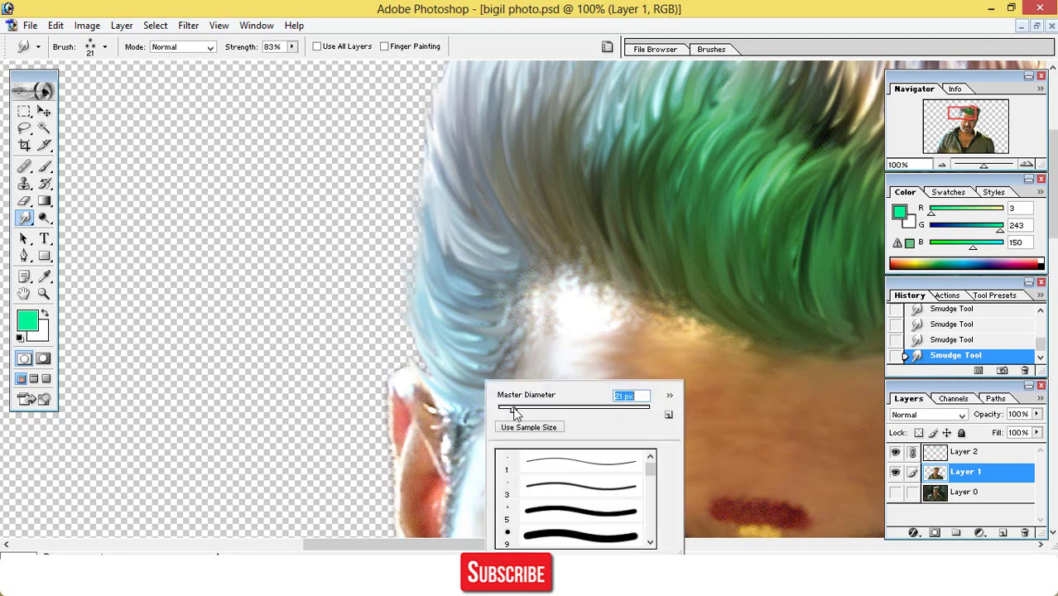
key(Return)
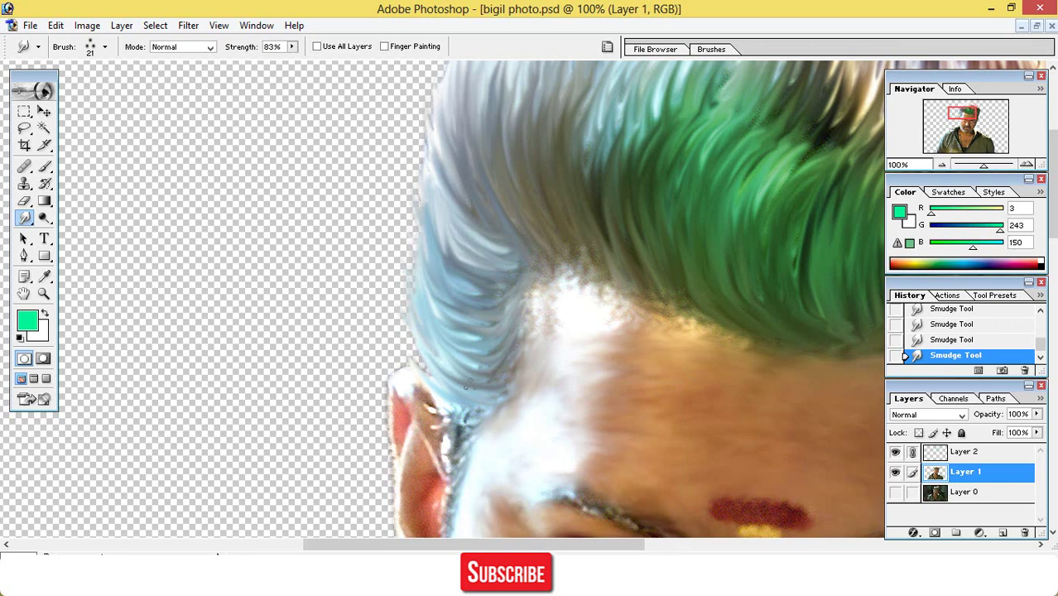
mouse_move(475, 418)
mouse_down()
mouse_move(454, 454)
mouse_move(464, 451)
mouse_up()
drag(450, 492, 445, 537)
drag(455, 485, 452, 537)
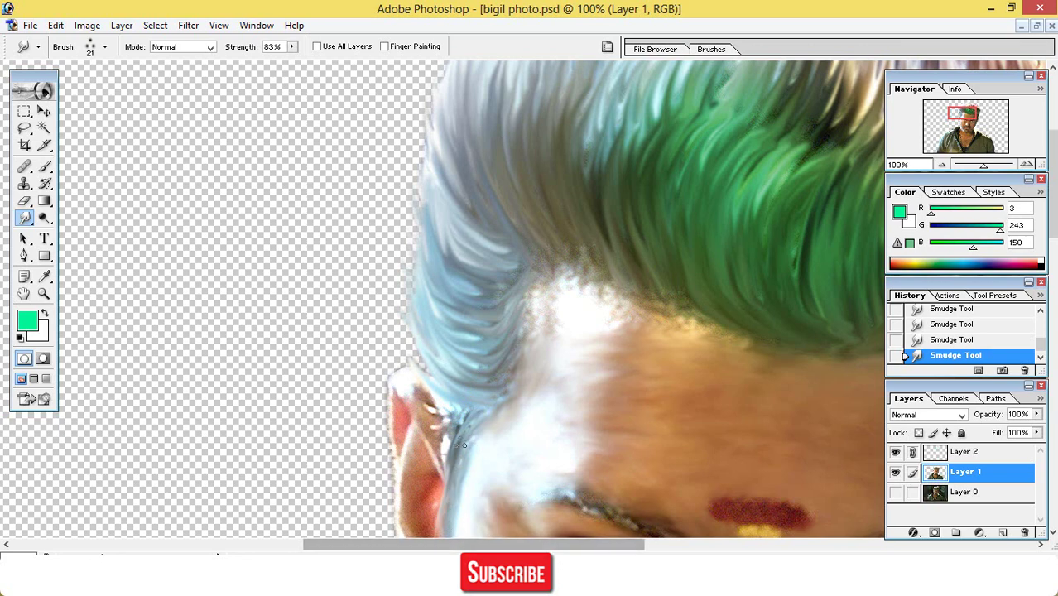
drag(458, 426, 442, 487)
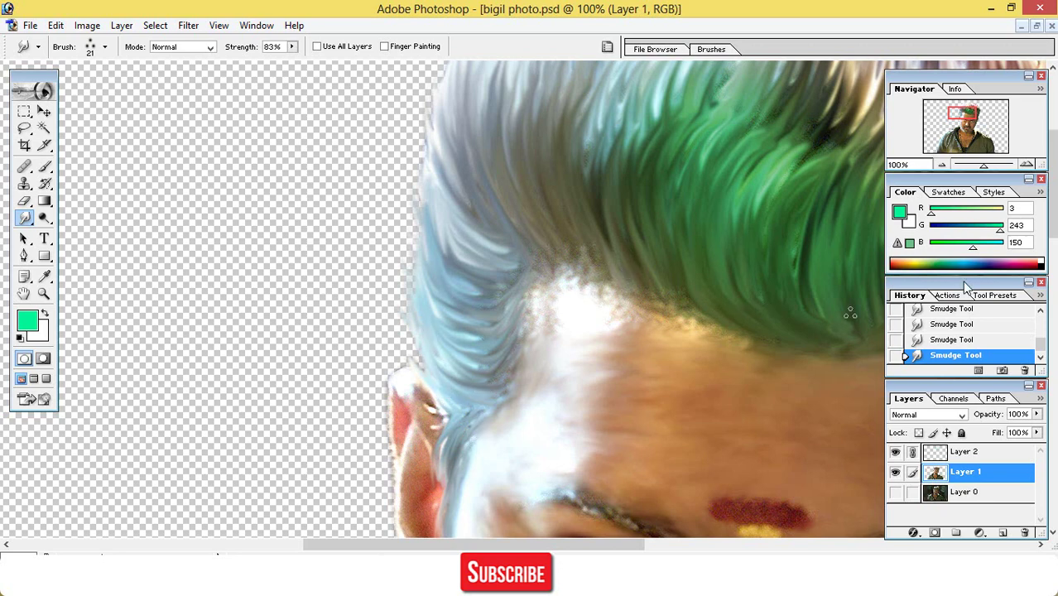
- Smudge the light-blue sideburn downward from the earlobe along the cheek edge toward the beard
scroll(443, 298, down, 10)
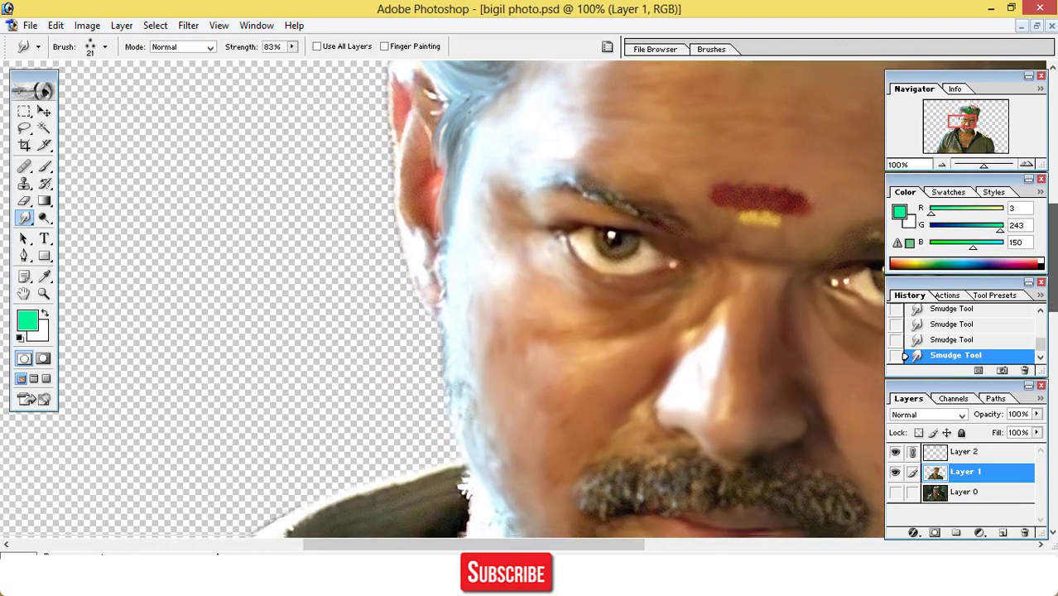
scroll(460, 180, down, 2)
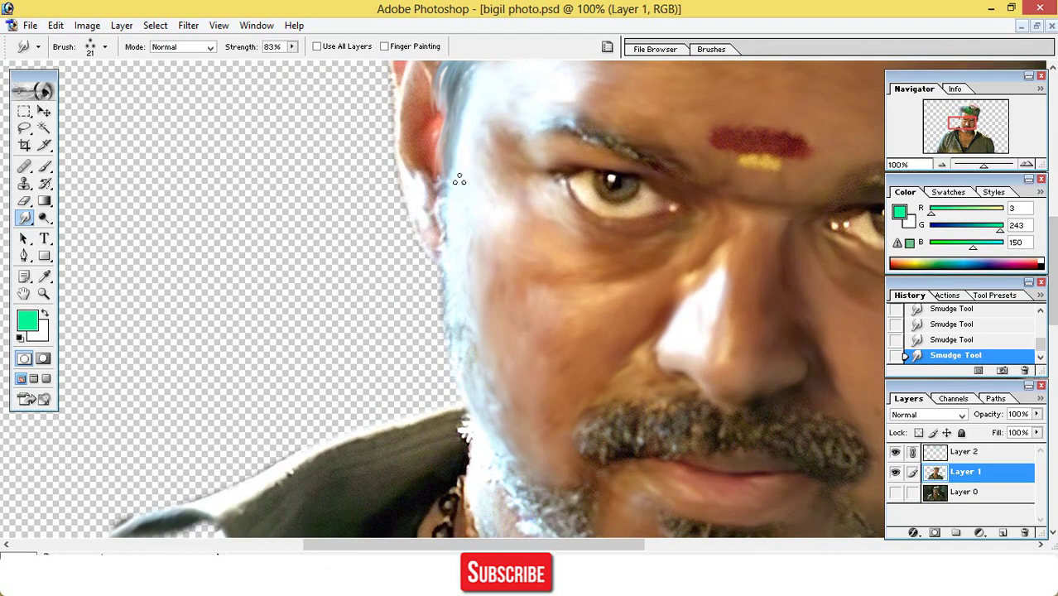
drag(441, 166, 432, 243)
drag(443, 174, 459, 353)
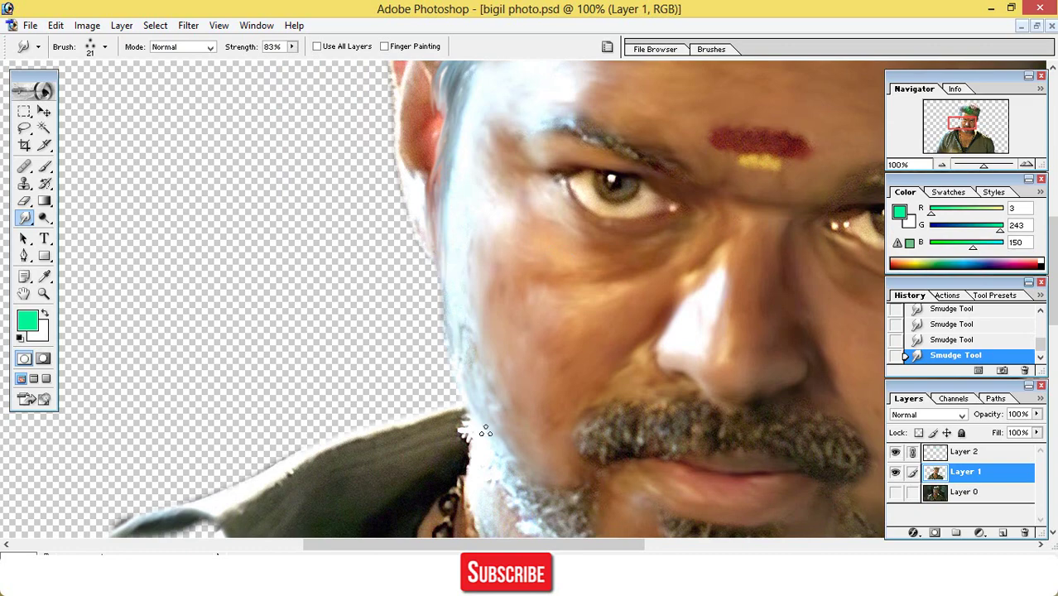
- Set the smudge brush to 31 px and smudge the upper dark green side hair outward into strands past the outline
drag(524, 545, 719, 534)
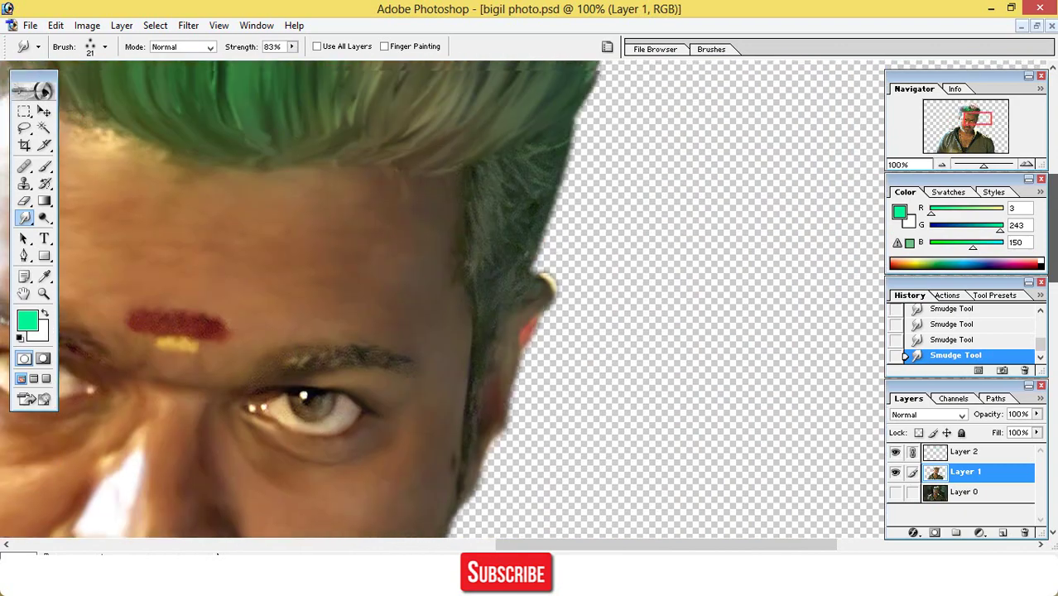
drag(1050, 274, 1050, 203)
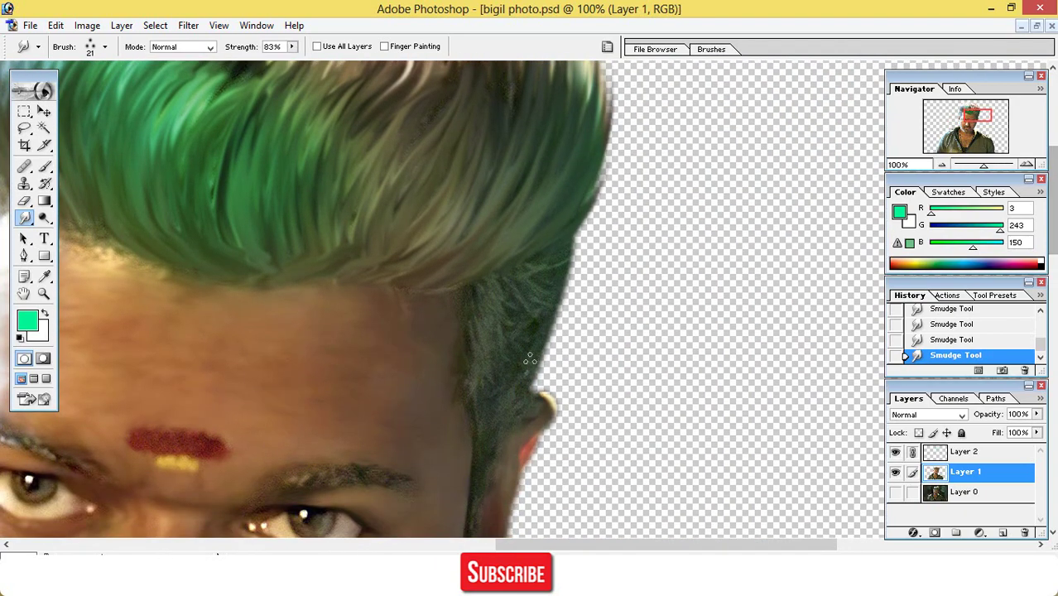
right_click(510, 305)
click(554, 329)
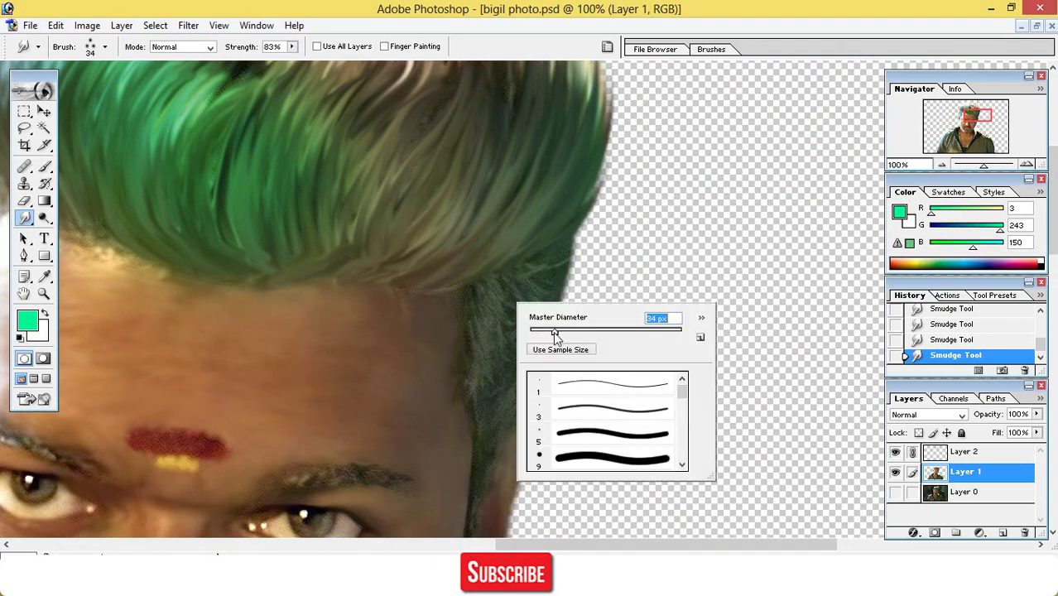
key(Return)
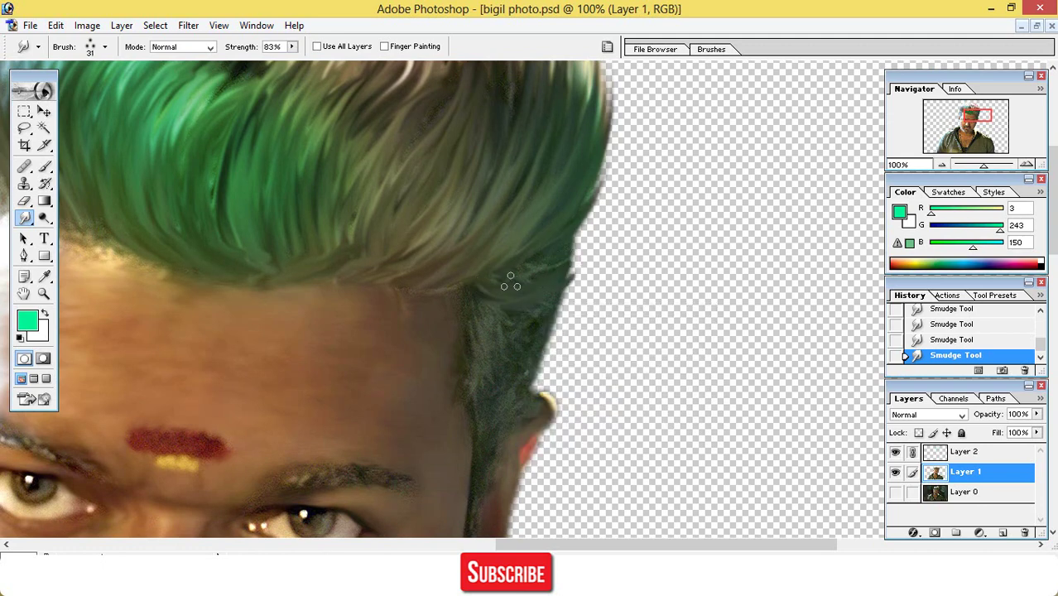
drag(511, 285, 560, 256)
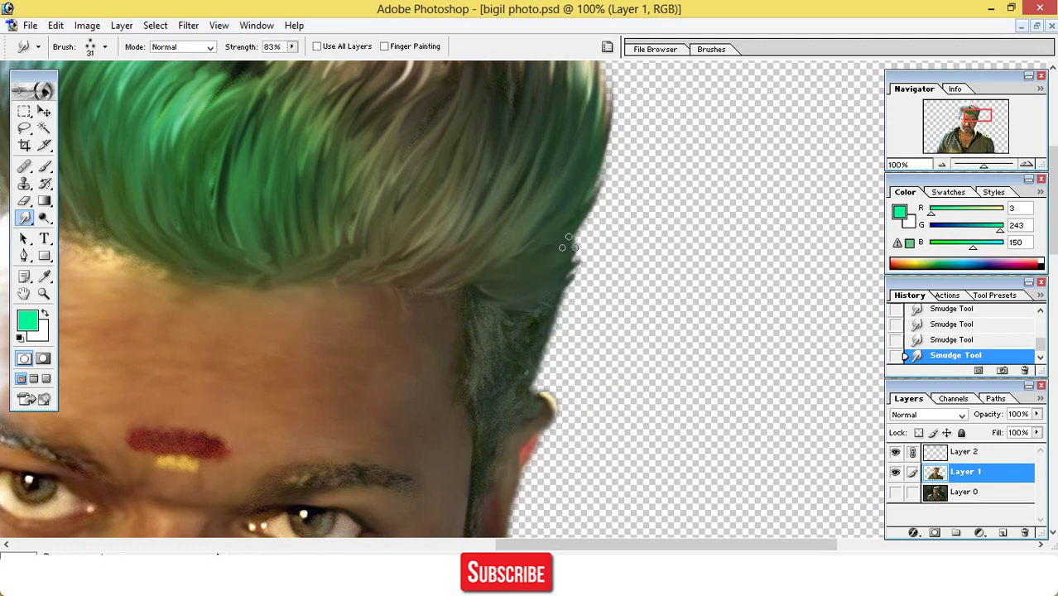
drag(490, 318, 553, 317)
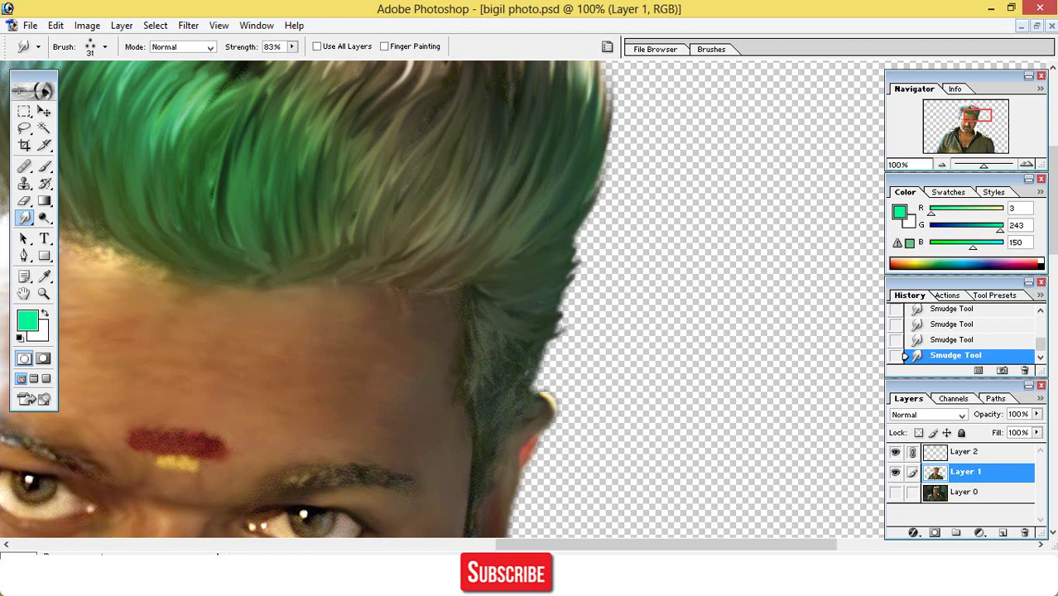
mouse_move(489, 332)
mouse_down()
mouse_move(572, 331)
mouse_move(568, 318)
mouse_up()
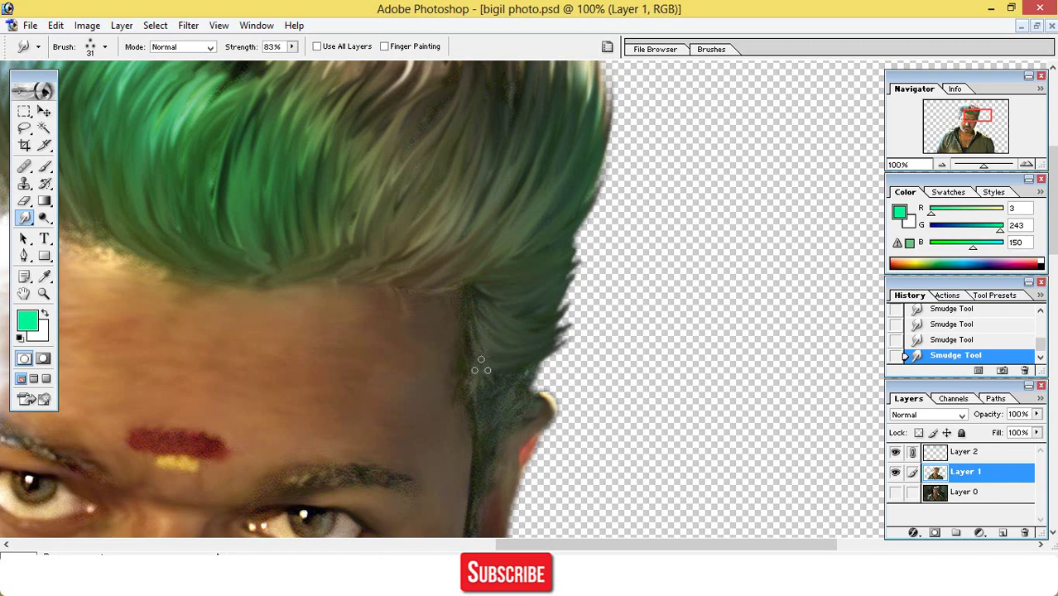
- Smudge the lower dark green side hair above the ear into strands sweeping outward and up along the head's edge
drag(481, 367, 561, 343)
drag(489, 387, 566, 352)
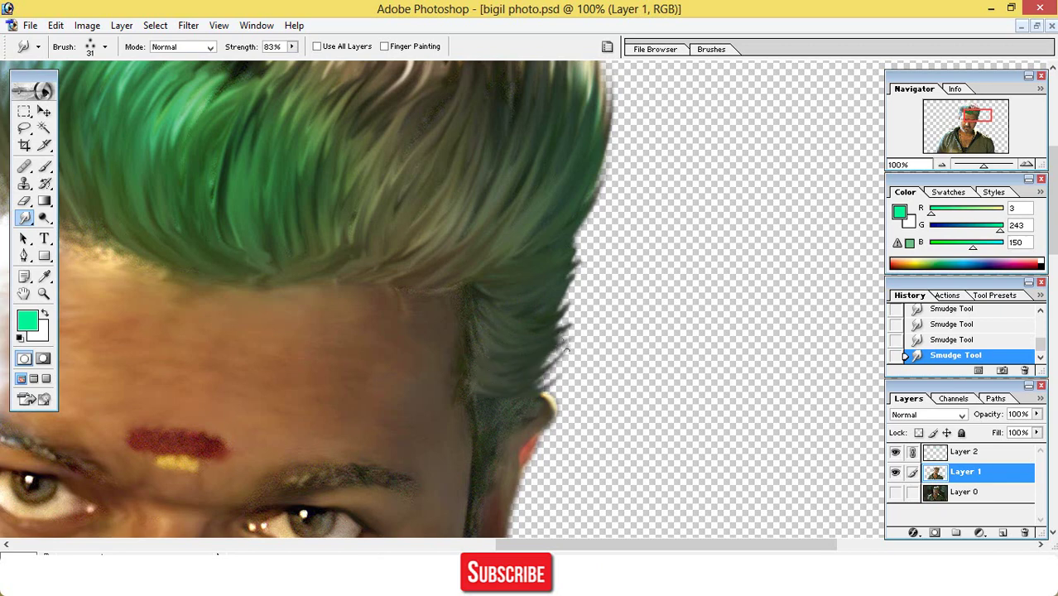
mouse_move(486, 398)
mouse_down()
mouse_move(548, 389)
mouse_move(571, 346)
mouse_up()
mouse_move(529, 373)
mouse_down()
mouse_move(568, 290)
mouse_move(575, 242)
mouse_move(614, 233)
mouse_up()
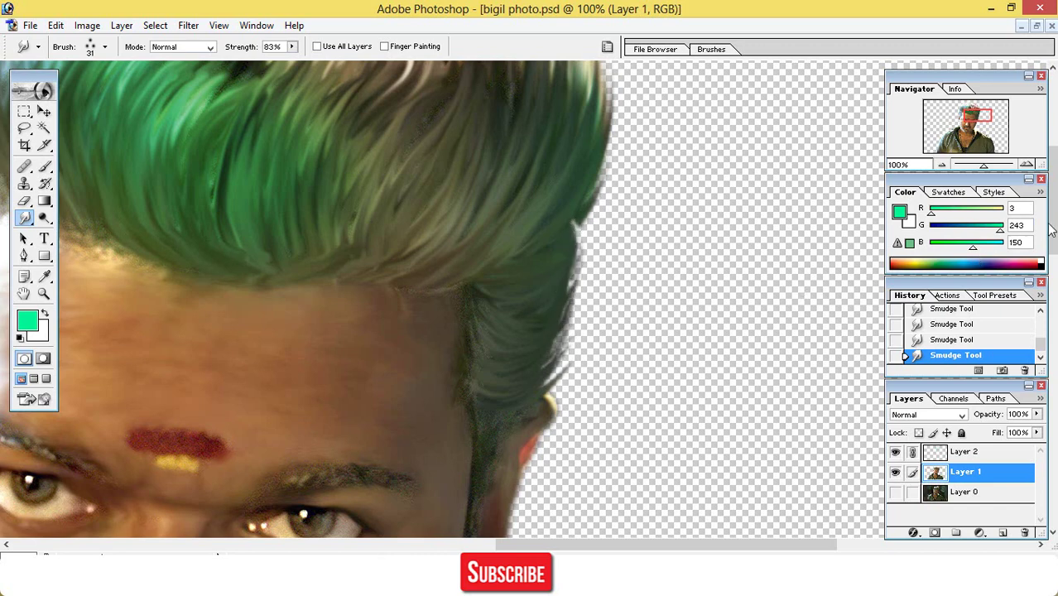
- Smudge the dark green sideburn downward in front of the ear into a smooth strip beside the eye
drag(1052, 232, 1051, 271)
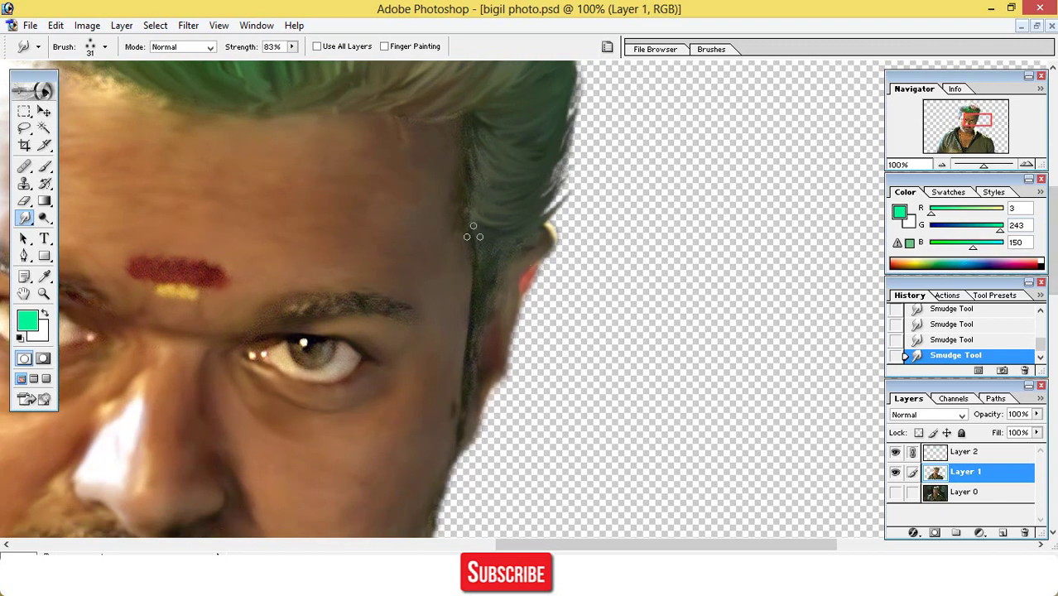
drag(478, 240, 476, 364)
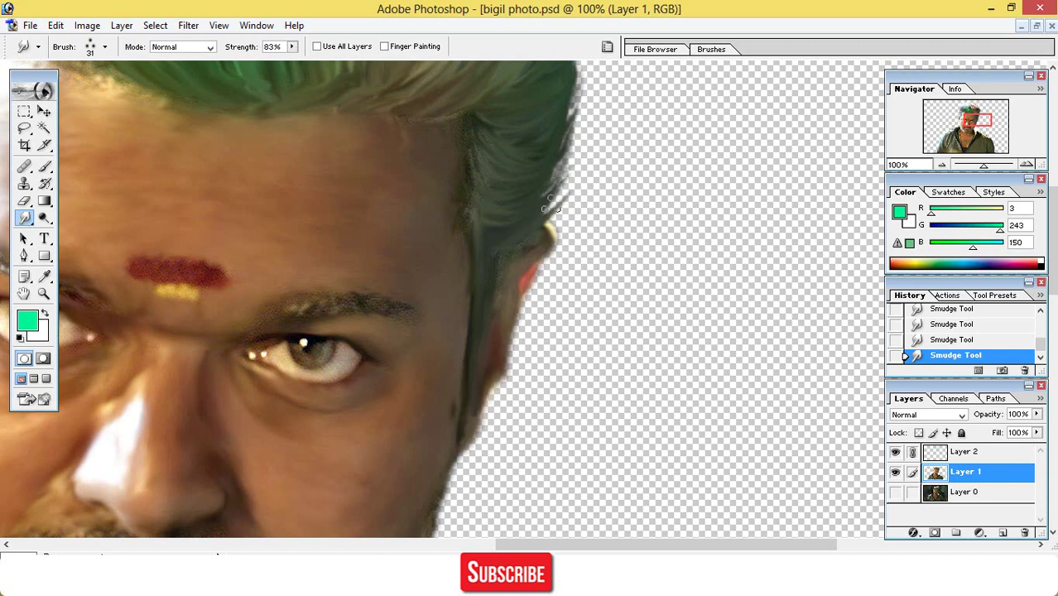
- Smudge the dark green side hair upward along its outer edge above the ear and beside the forehead
mouse_move(546, 209)
mouse_down()
mouse_move(578, 162)
mouse_move(550, 188)
mouse_move(556, 150)
mouse_up()
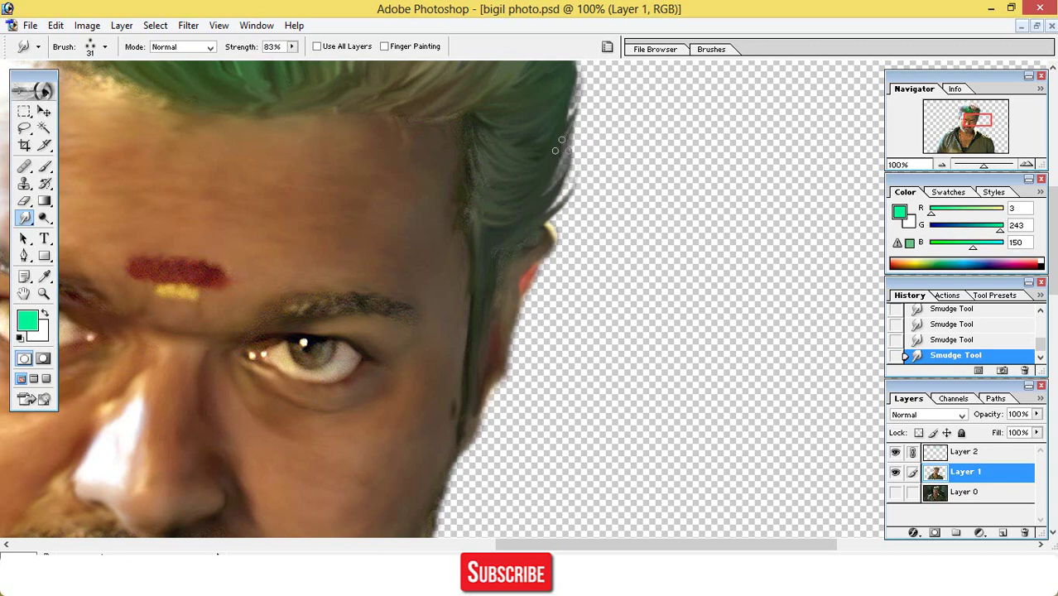
drag(478, 170, 475, 123)
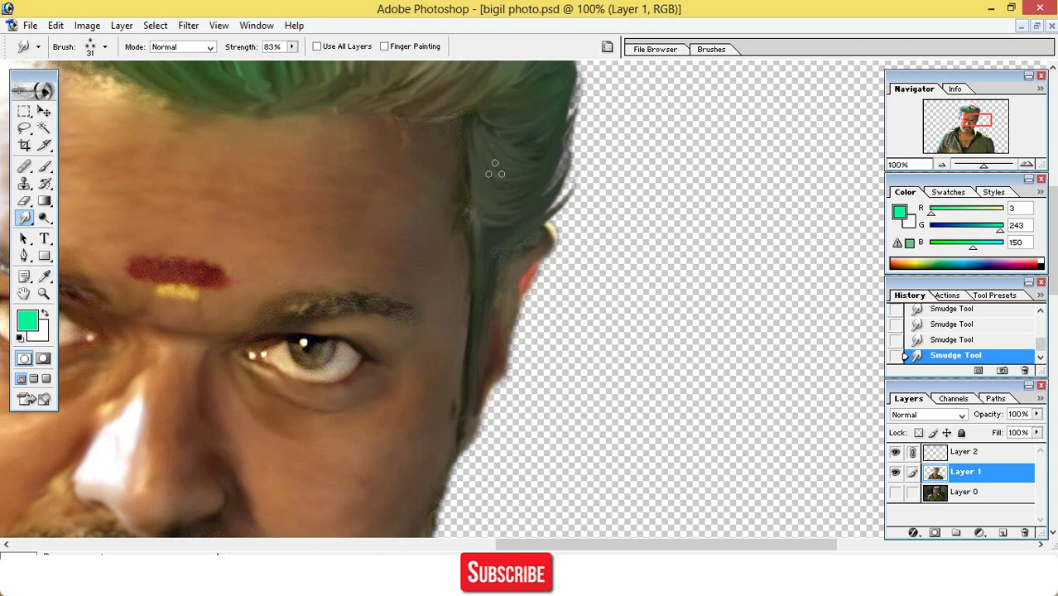
- Set the smudge brush to 16 px and smudge the eyebrow on the dark green hair side outward from the nose into smooth strands
key(ctrl+plus)
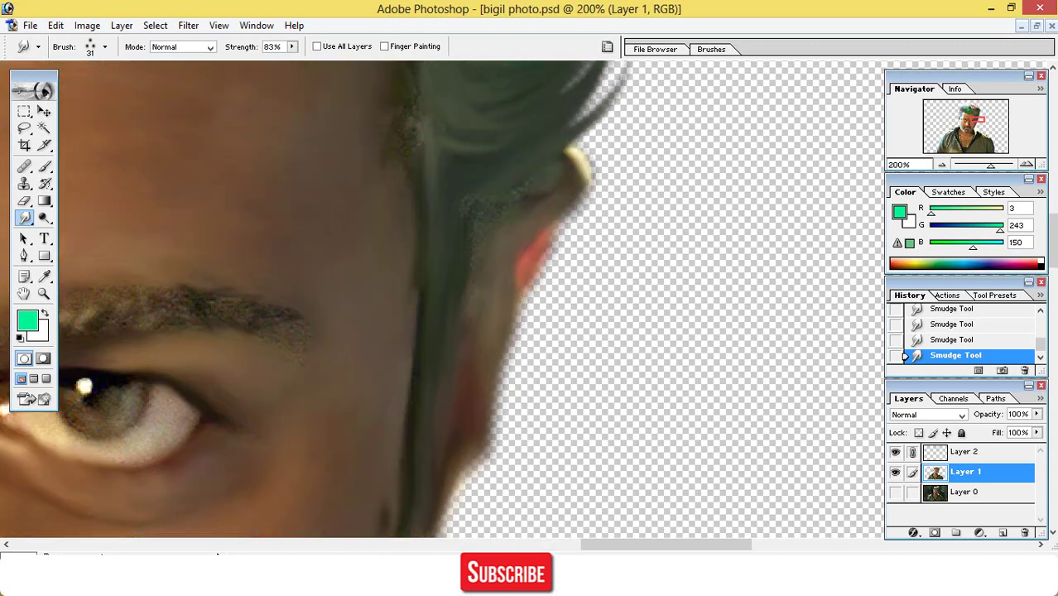
mouse_move(609, 549)
mouse_down()
mouse_move(493, 549)
mouse_move(518, 549)
mouse_up()
right_click(563, 333)
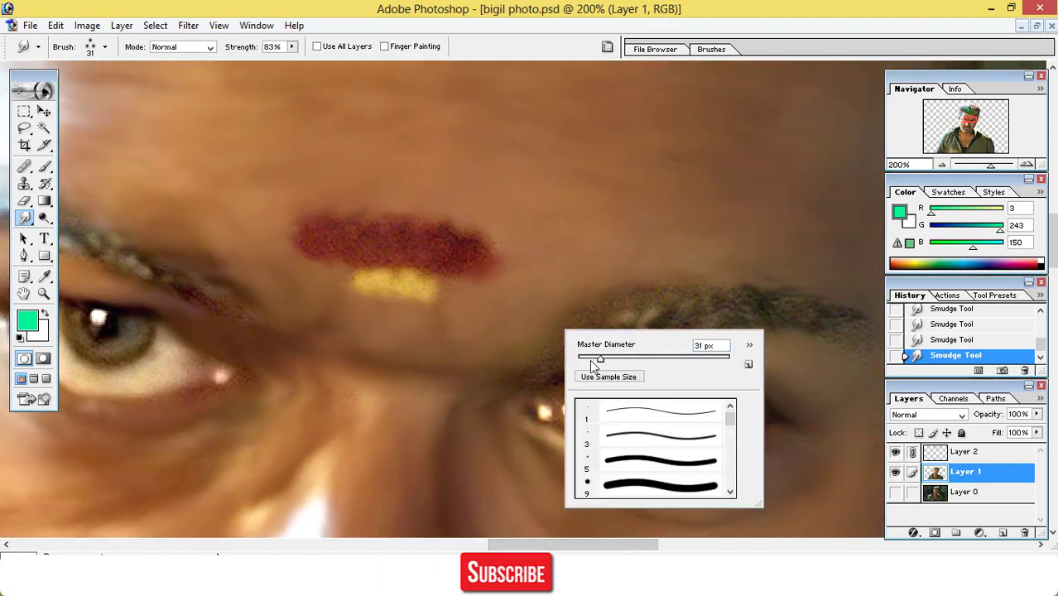
drag(593, 365, 590, 365)
key(Return)
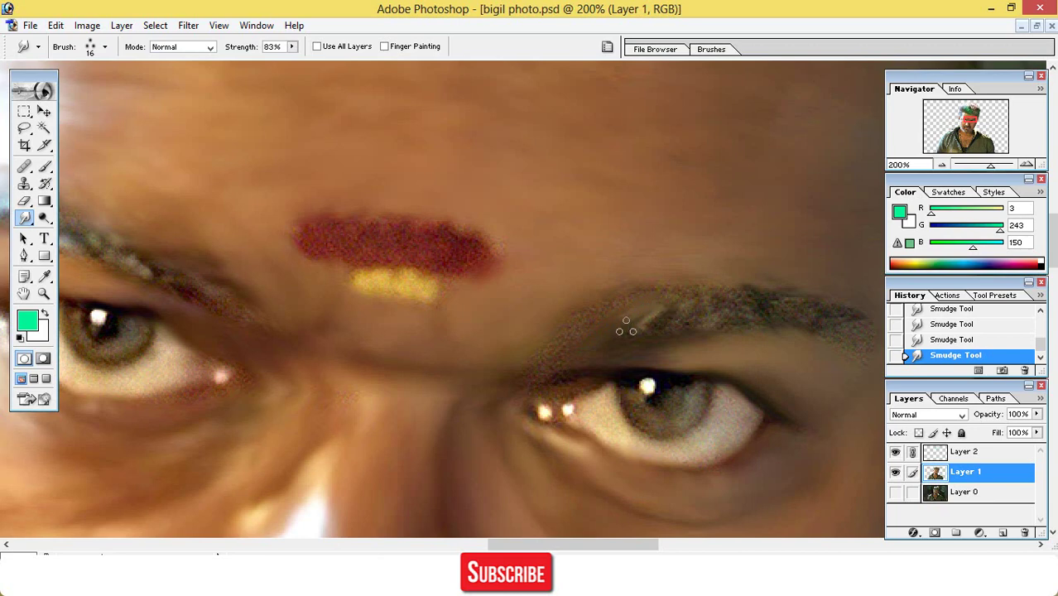
drag(627, 328, 722, 314)
drag(639, 337, 751, 311)
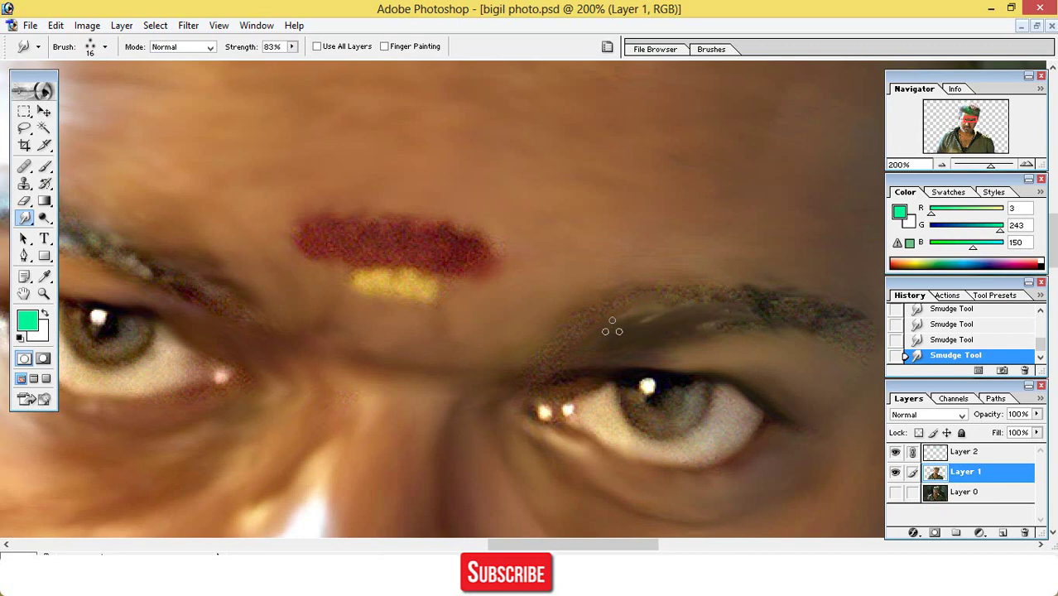
mouse_move(612, 327)
mouse_down()
mouse_move(673, 298)
mouse_move(794, 311)
mouse_move(784, 314)
mouse_move(863, 336)
mouse_up()
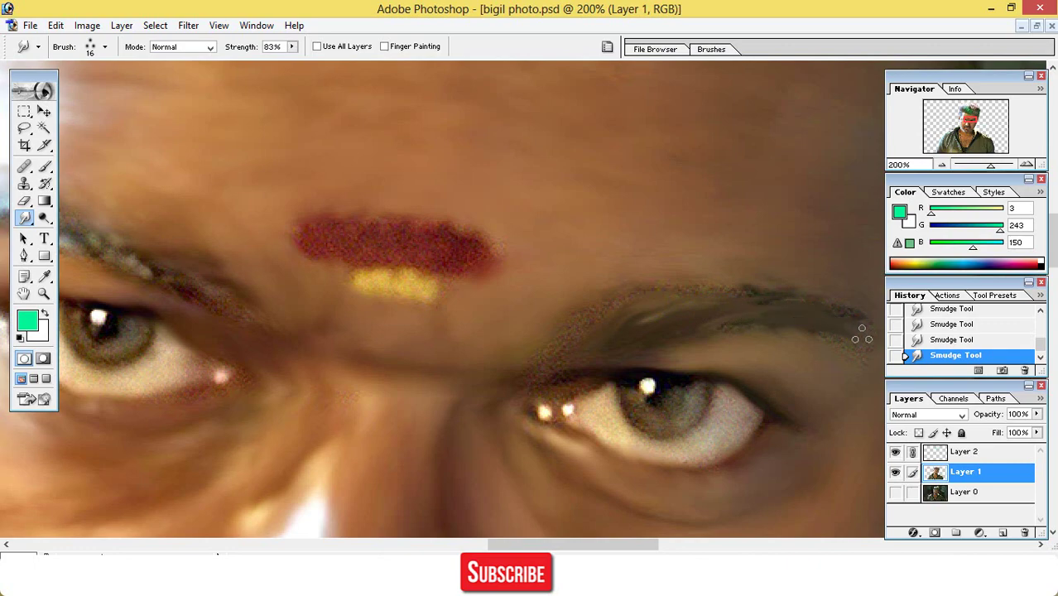
- Smudge the eyebrow on the light-blue hair side from its inner end out to the temple and smooth its lower edge
drag(648, 545, 589, 545)
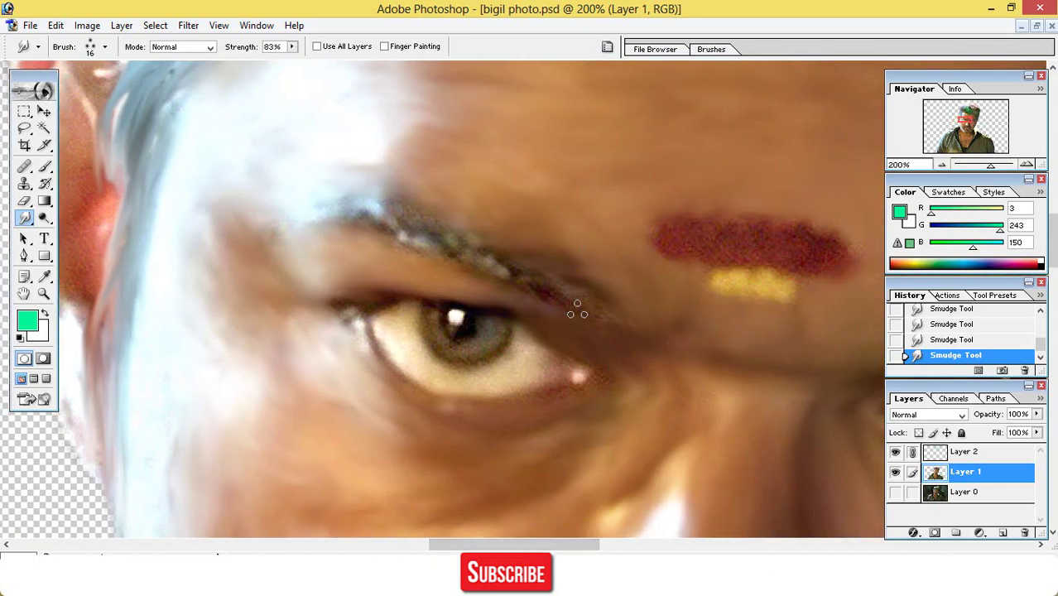
mouse_move(577, 311)
mouse_down()
mouse_move(504, 263)
mouse_move(344, 217)
mouse_move(346, 207)
mouse_move(317, 211)
mouse_up()
mouse_move(403, 220)
mouse_down()
mouse_move(356, 197)
mouse_move(305, 215)
mouse_up()
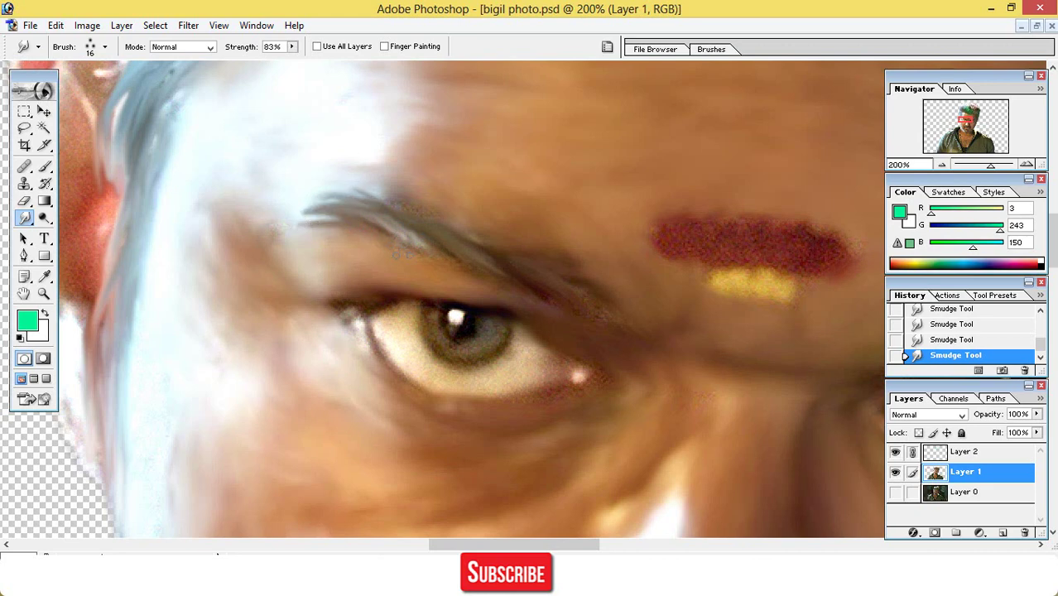
drag(439, 257, 494, 281)
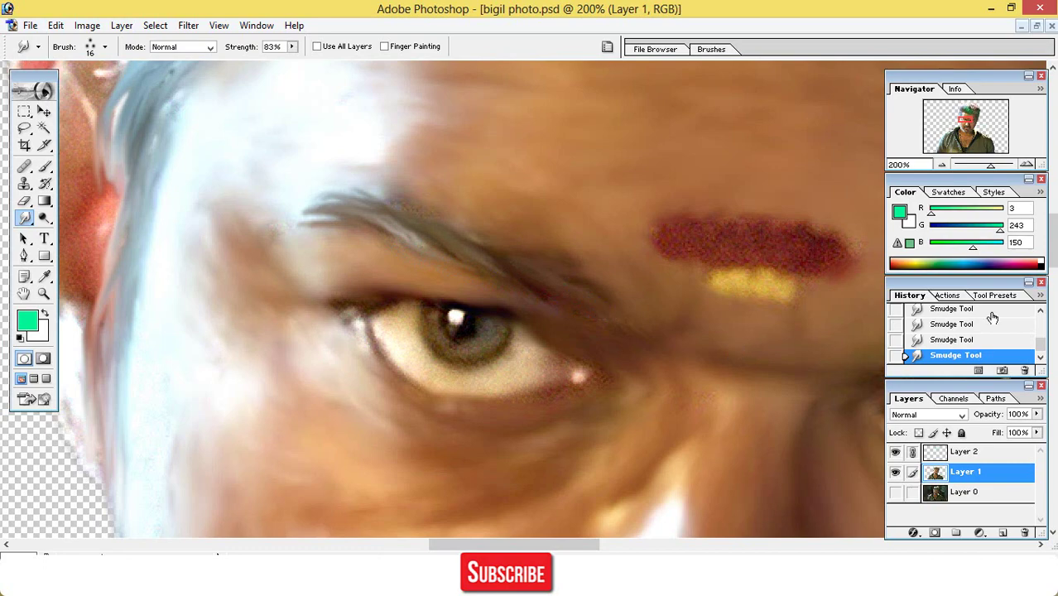
- Examine the whole portrait to check the smudged hair and eyebrows
key(ctrl+minus)
key(ctrl+minus)
key(ctrl+minus)
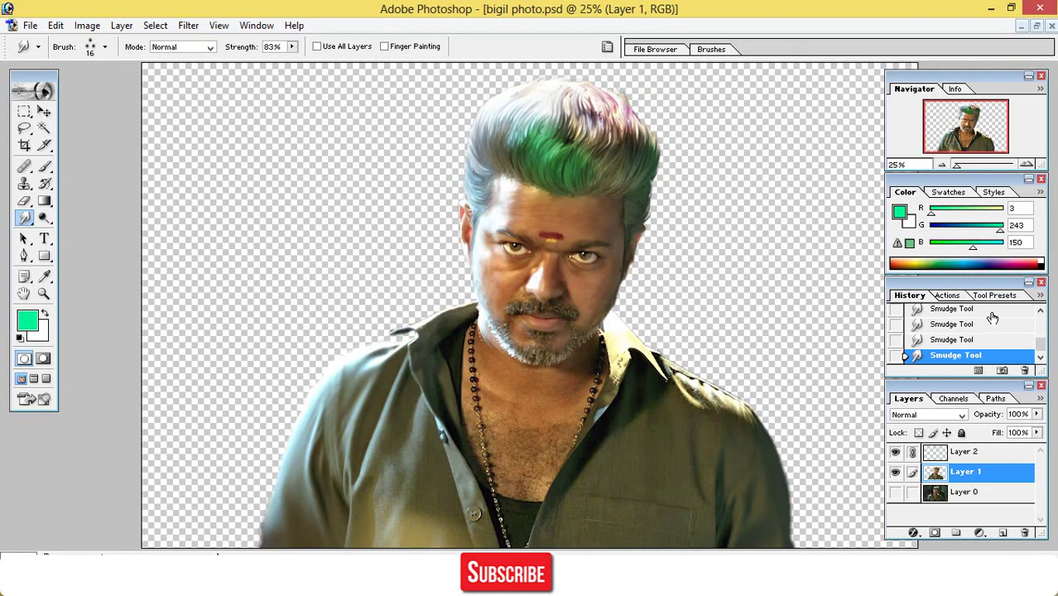
key(ctrl+plus)
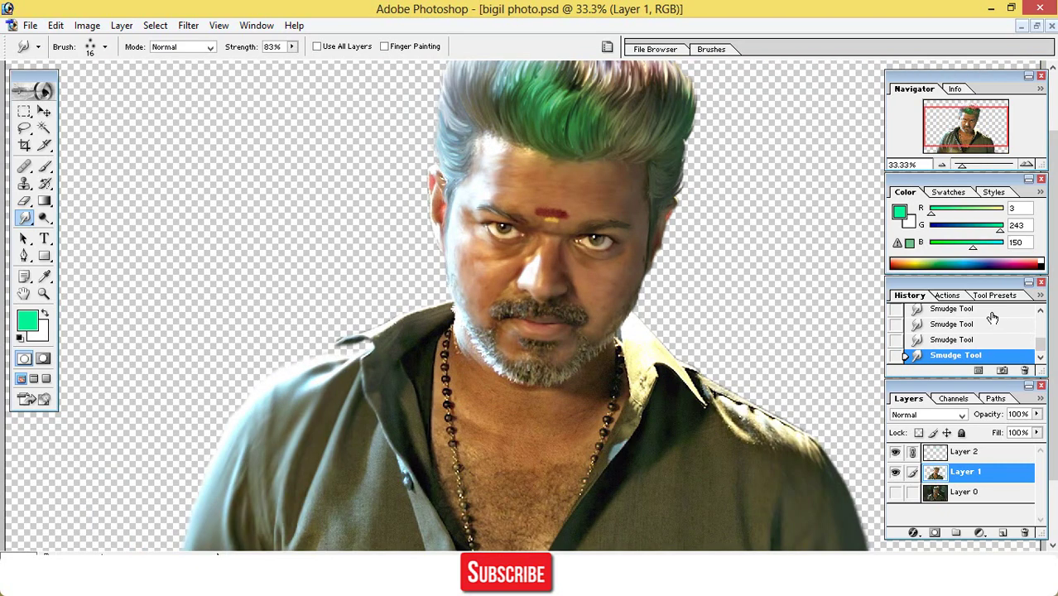
key(ctrl+minus)
key(ctrl+minus)
key(ctrl+plus)
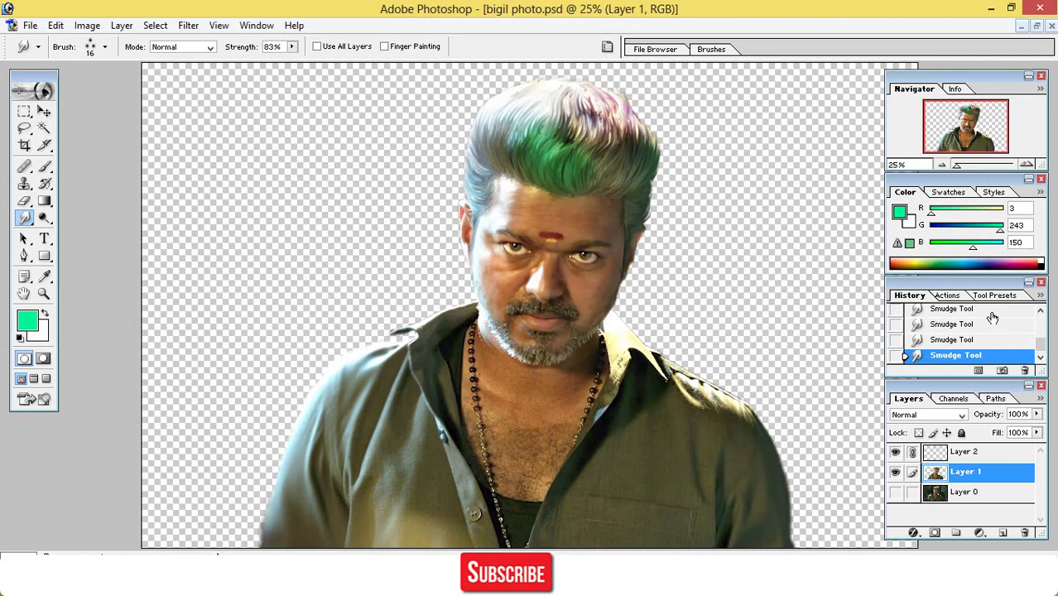
- Smudge the moustache into short curved upward strands, working from its outer end on the light-blue sideburn side toward the nose
key(ctrl+plus)
key(ctrl+plus)
key(ctrl+plus)
key(ctrl+plus)
key(ctrl+plus)
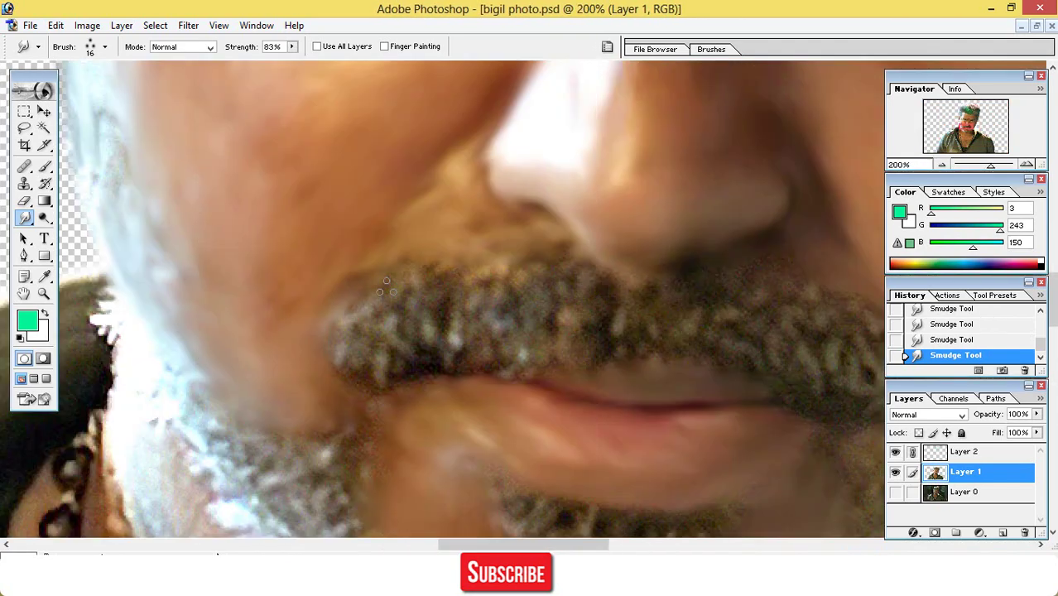
mouse_move(419, 301)
mouse_down()
mouse_move(376, 355)
mouse_move(386, 387)
mouse_move(391, 342)
mouse_move(435, 312)
mouse_up()
mouse_move(376, 370)
mouse_down()
mouse_move(393, 331)
mouse_move(367, 383)
mouse_move(367, 326)
mouse_move(386, 321)
mouse_move(346, 373)
mouse_move(364, 318)
mouse_up()
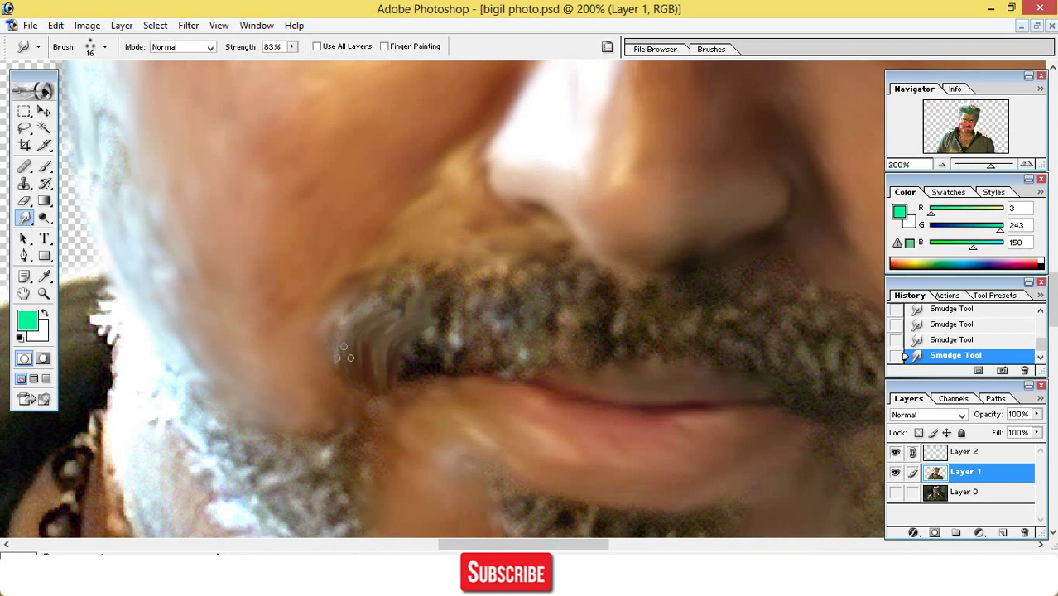
drag(351, 358, 374, 315)
drag(423, 358, 460, 297)
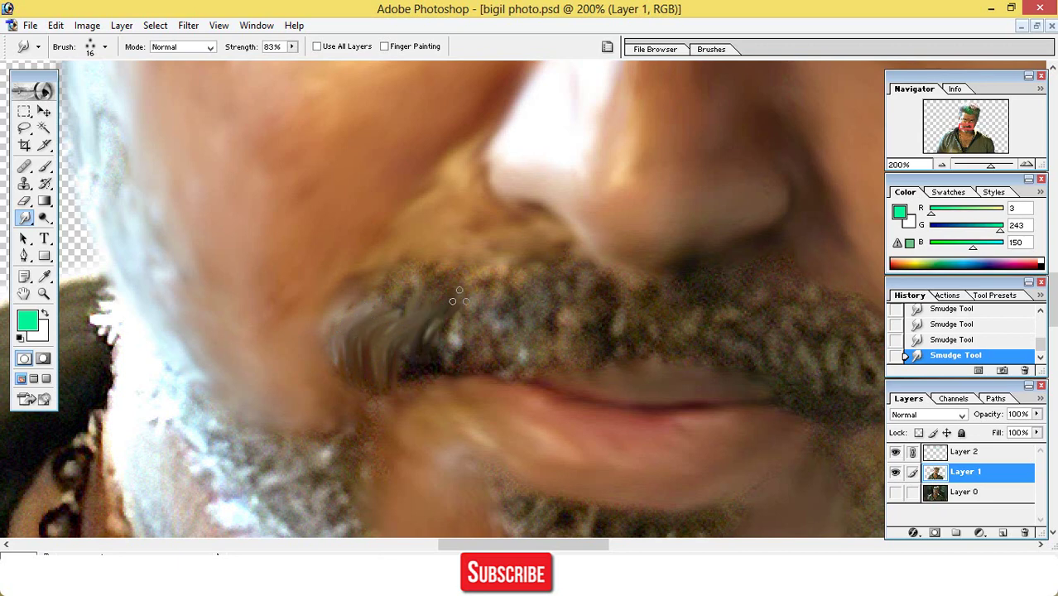
drag(447, 348, 473, 312)
drag(463, 353, 488, 290)
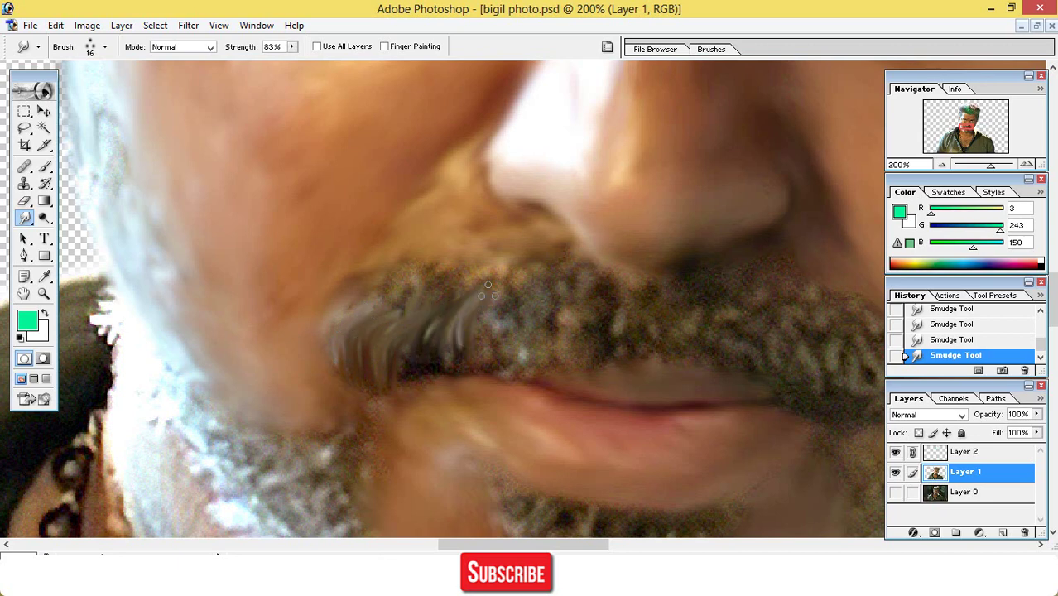
- Smudge the left half of the moustache on Layer 1 into soft, curved hair strands up to below the nose
mouse_move(492, 347)
mouse_down()
mouse_move(497, 303)
mouse_move(517, 284)
mouse_up()
drag(482, 358, 501, 303)
drag(510, 352, 534, 286)
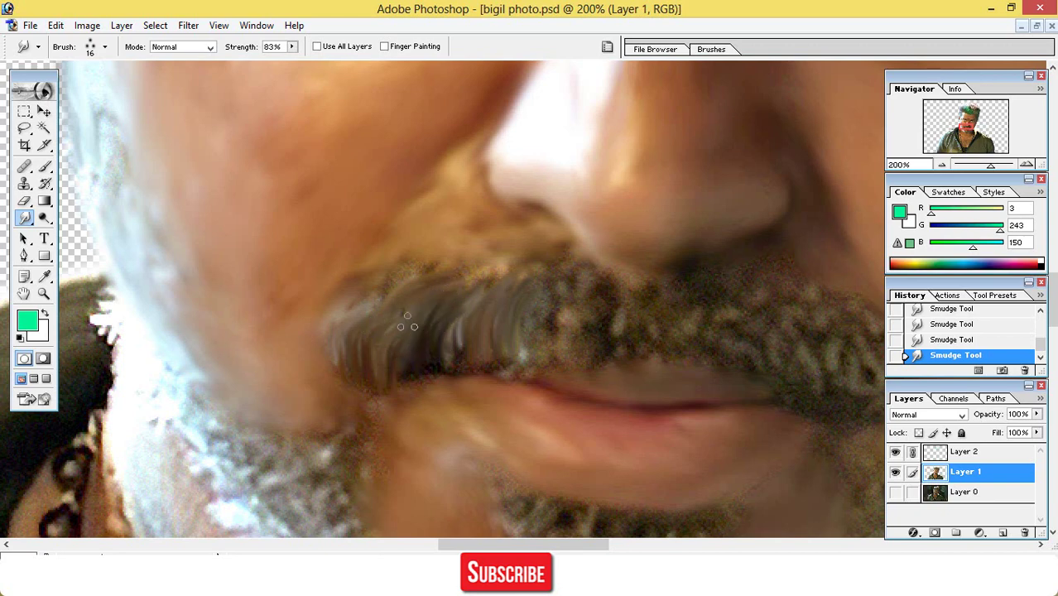
drag(391, 317, 455, 271)
drag(595, 297, 560, 341)
drag(597, 293, 576, 350)
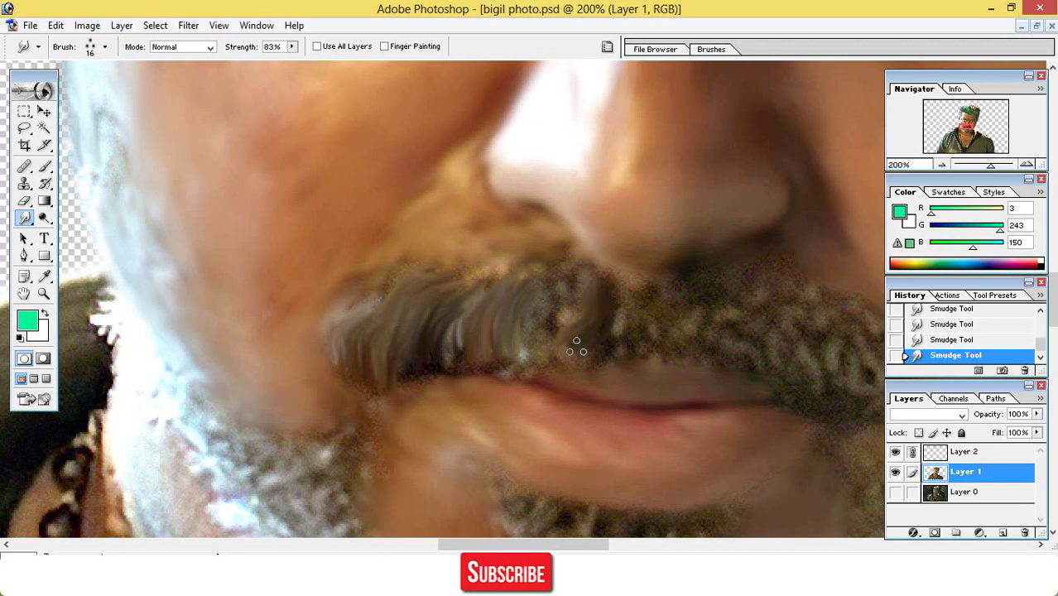
drag(570, 284, 549, 334)
drag(534, 289, 507, 338)
drag(562, 300, 505, 359)
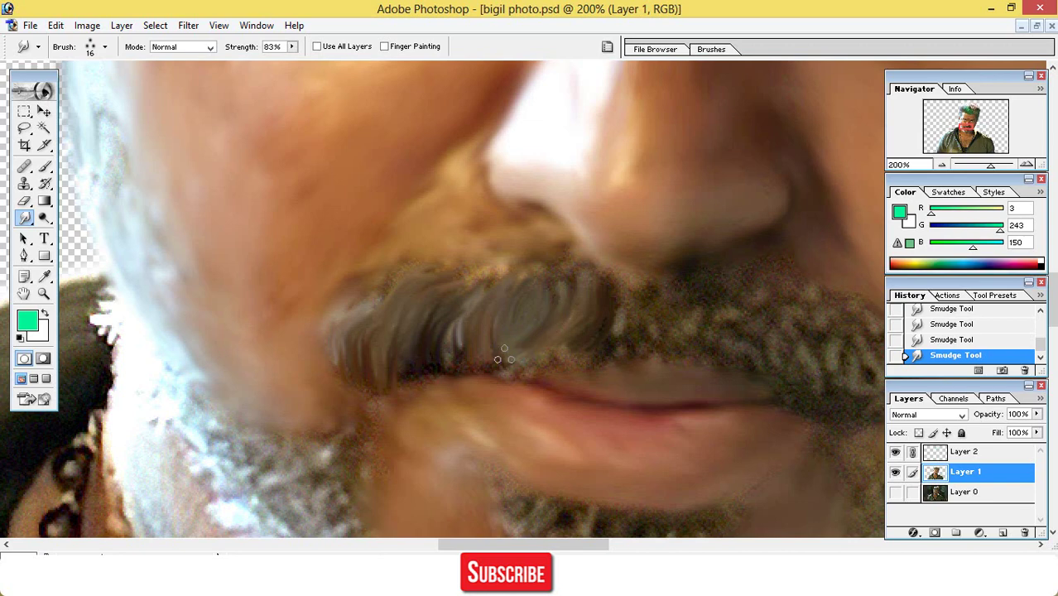
mouse_move(567, 331)
mouse_down()
mouse_move(537, 358)
mouse_move(497, 369)
mouse_up()
drag(462, 314, 441, 345)
- Smudge the right half and centre of the moustache into flowing hair strands and smooth its upper edge
drag(480, 545, 520, 544)
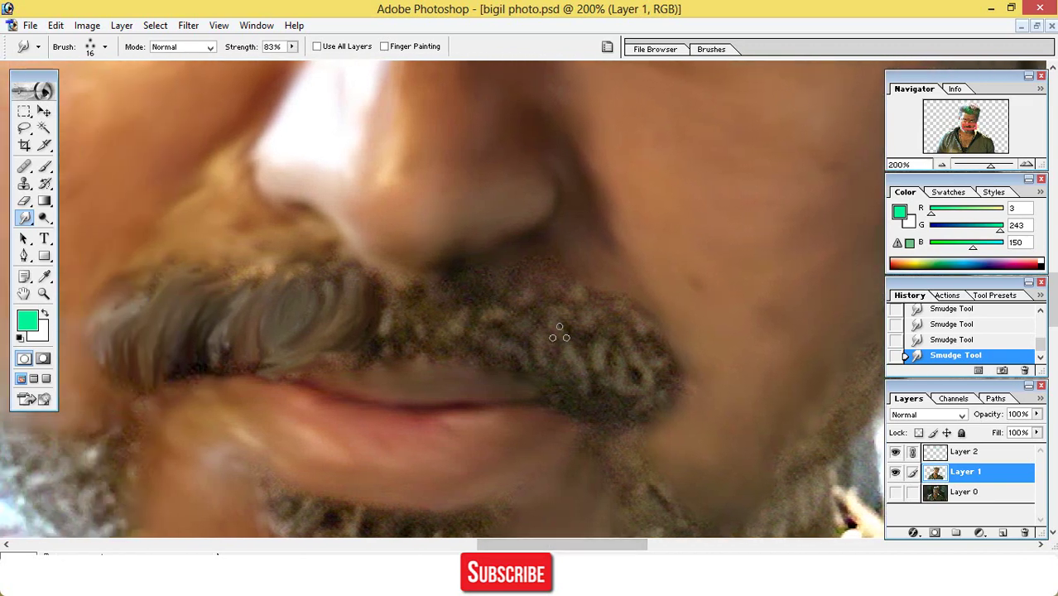
mouse_move(560, 333)
mouse_down()
mouse_move(582, 397)
mouse_move(601, 410)
mouse_move(608, 371)
mouse_move(587, 333)
mouse_move(613, 399)
mouse_move(625, 384)
mouse_move(611, 332)
mouse_move(595, 323)
mouse_move(623, 408)
mouse_move(629, 352)
mouse_move(608, 313)
mouse_move(626, 389)
mouse_move(642, 400)
mouse_move(628, 313)
mouse_up()
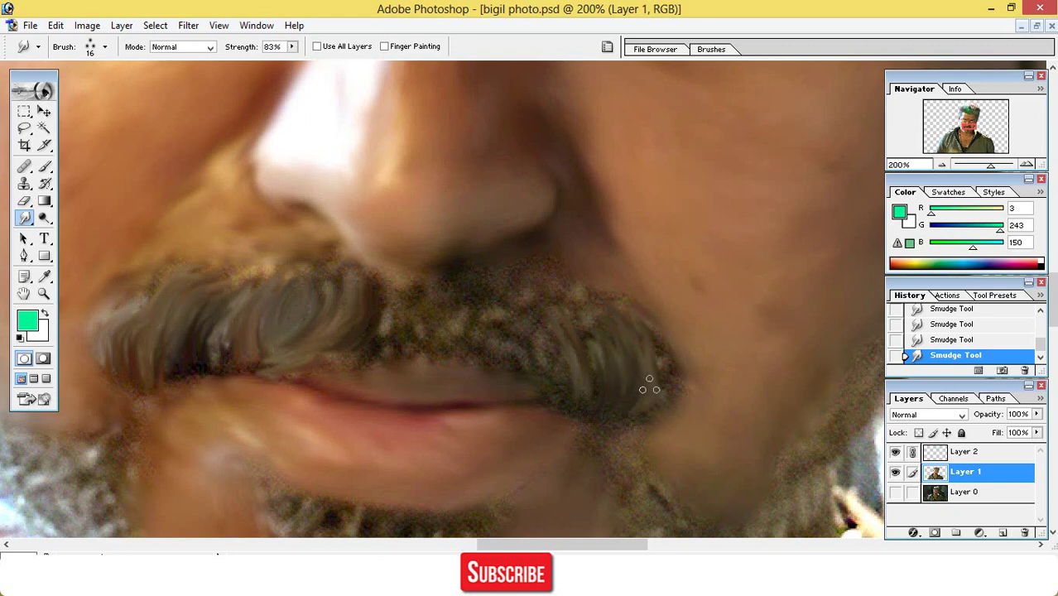
mouse_move(649, 385)
mouse_down()
mouse_move(644, 318)
mouse_move(624, 303)
mouse_move(623, 339)
mouse_move(561, 279)
mouse_move(603, 343)
mouse_move(625, 350)
mouse_move(550, 305)
mouse_move(585, 333)
mouse_move(559, 379)
mouse_move(540, 326)
mouse_move(520, 312)
mouse_move(536, 375)
mouse_move(519, 328)
mouse_move(477, 298)
mouse_move(549, 342)
mouse_move(522, 292)
mouse_move(497, 283)
mouse_move(597, 375)
mouse_move(603, 361)
mouse_move(553, 304)
mouse_move(509, 286)
mouse_up()
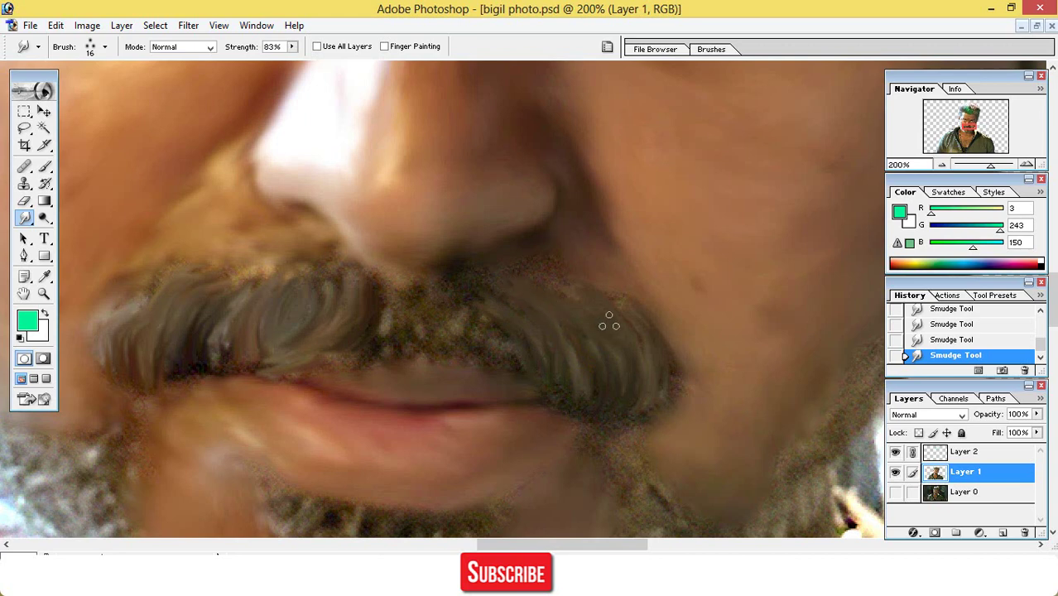
mouse_move(392, 313)
mouse_down()
mouse_move(358, 345)
mouse_move(430, 302)
mouse_move(489, 359)
mouse_move(450, 300)
mouse_move(532, 355)
mouse_move(477, 288)
mouse_move(548, 321)
mouse_move(387, 308)
mouse_move(361, 342)
mouse_move(374, 303)
mouse_move(361, 311)
mouse_move(382, 295)
mouse_move(344, 340)
mouse_move(366, 352)
mouse_move(421, 298)
mouse_move(444, 354)
mouse_move(402, 305)
mouse_move(470, 352)
mouse_move(407, 341)
mouse_move(366, 357)
mouse_move(466, 356)
mouse_move(588, 409)
mouse_move(633, 410)
mouse_up()
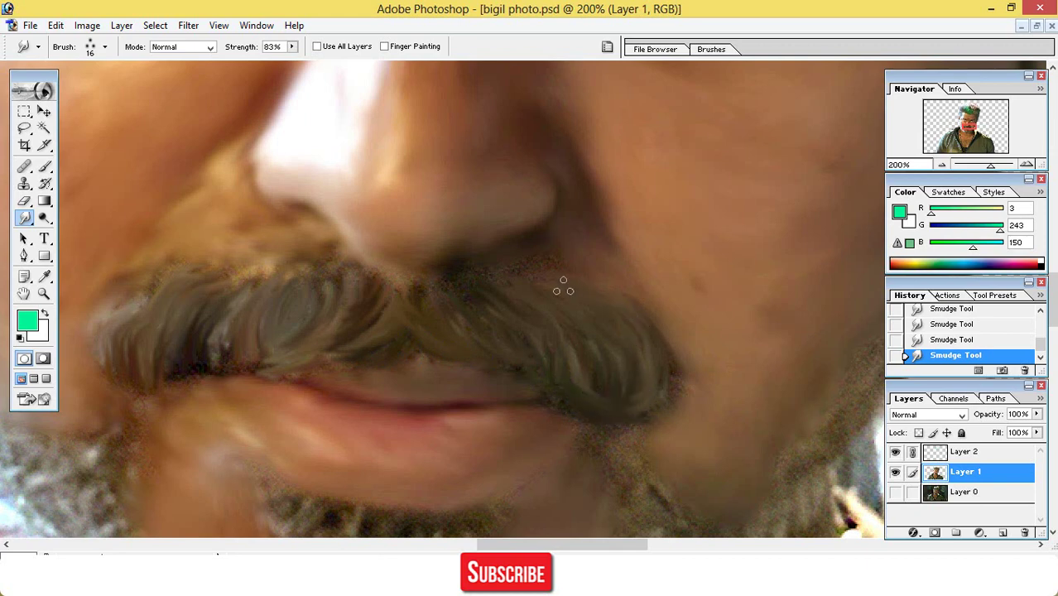
mouse_move(563, 287)
mouse_down()
mouse_move(521, 275)
mouse_move(451, 287)
mouse_up()
mouse_move(150, 308)
mouse_down()
mouse_move(181, 276)
mouse_move(259, 278)
mouse_move(244, 284)
mouse_move(290, 271)
mouse_move(238, 281)
mouse_move(315, 287)
mouse_up()
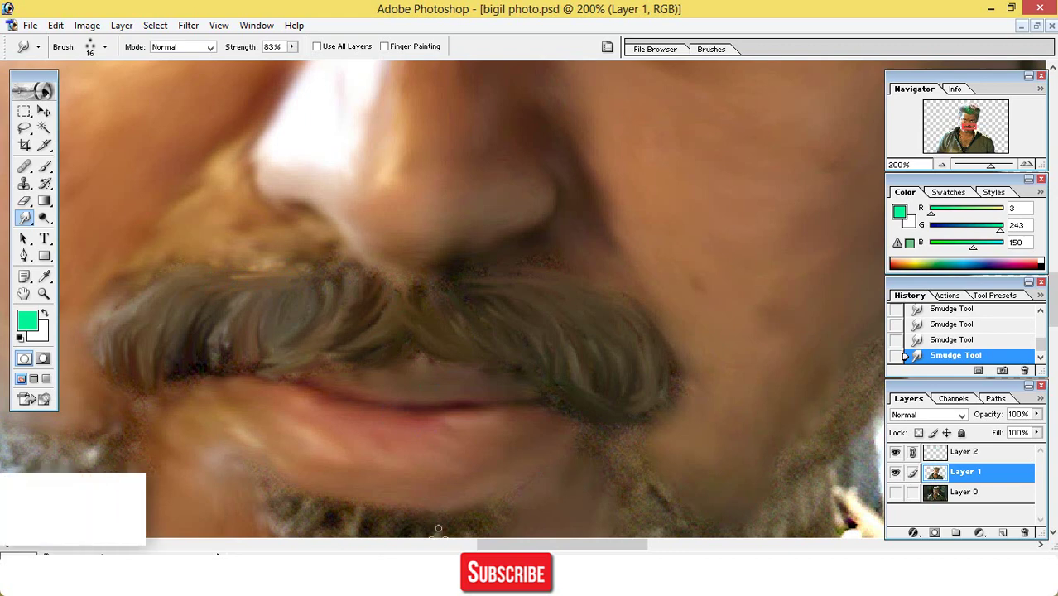
- Smudge the left part of the hair patch below the lower lip into soft vertical strands
drag(481, 545, 412, 549)
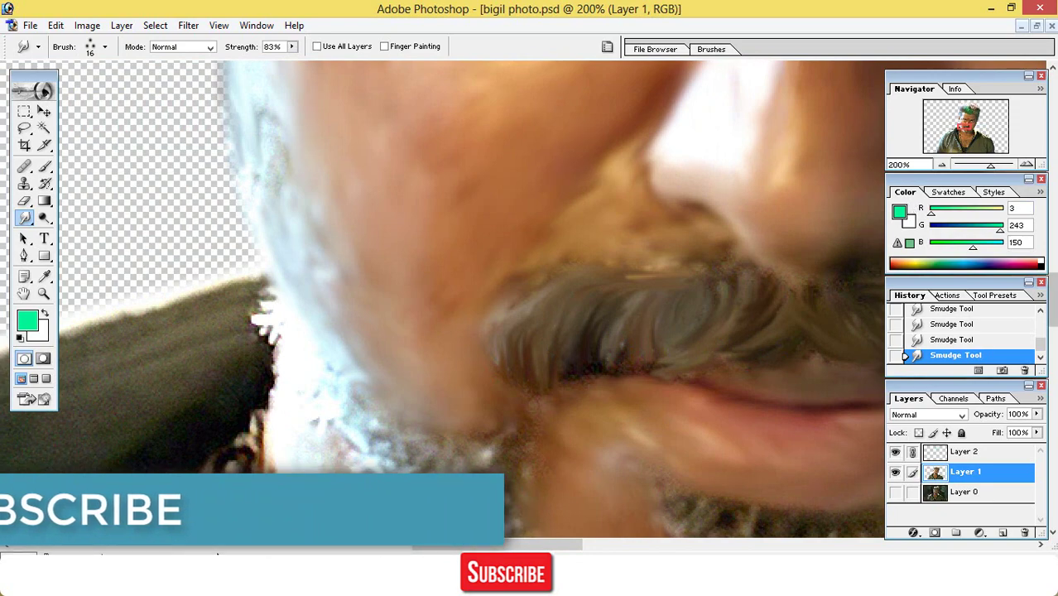
scroll(661, 550, down, 8)
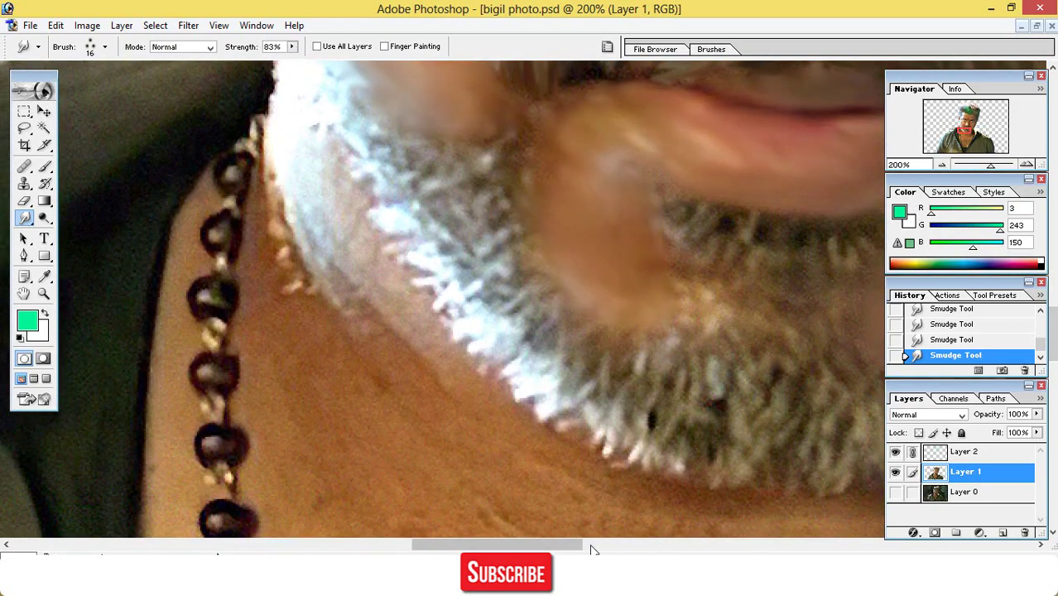
mouse_move(569, 548)
mouse_down()
mouse_move(630, 547)
mouse_move(600, 538)
mouse_up()
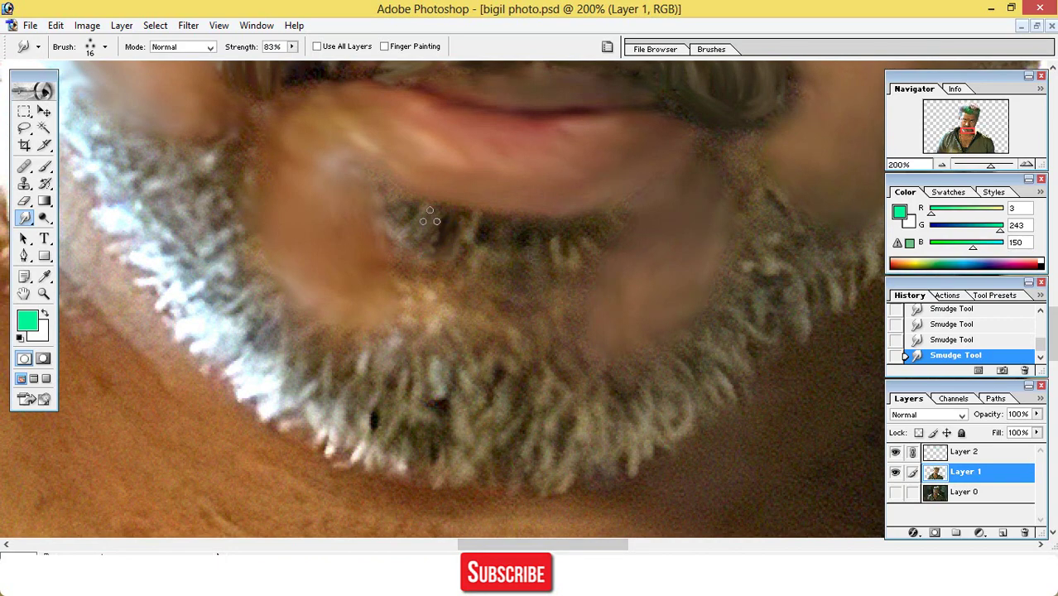
mouse_move(426, 267)
mouse_down()
mouse_move(413, 241)
mouse_move(407, 263)
mouse_move(411, 246)
mouse_up()
drag(482, 328, 466, 281)
mouse_move(474, 330)
mouse_down()
mouse_move(452, 318)
mouse_move(463, 345)
mouse_up()
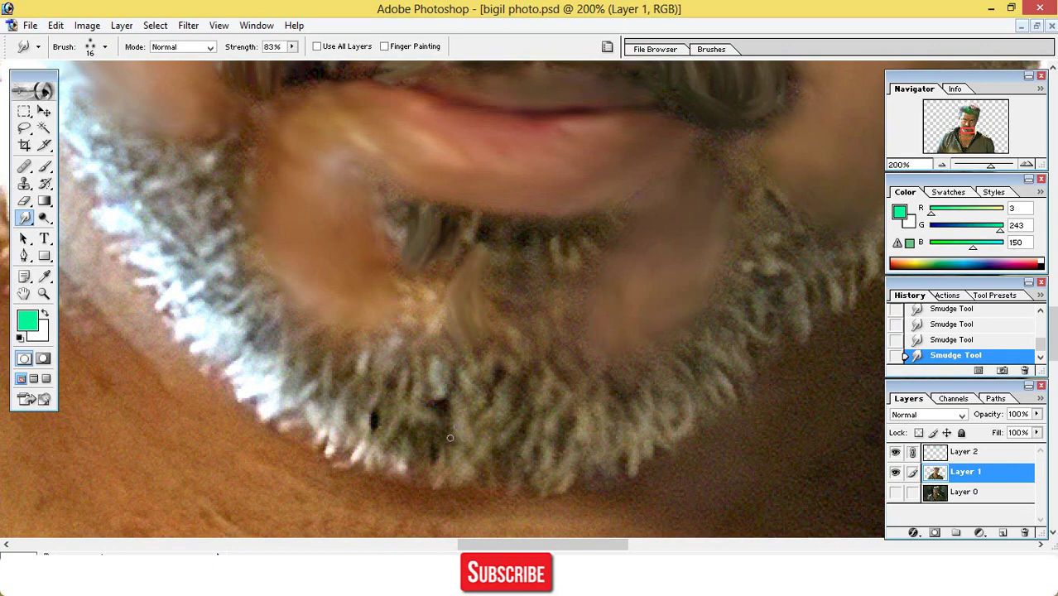
- Smudge the chin beard from its centre leftward into long strands with upward strokes from the lower edge
drag(464, 474, 451, 379)
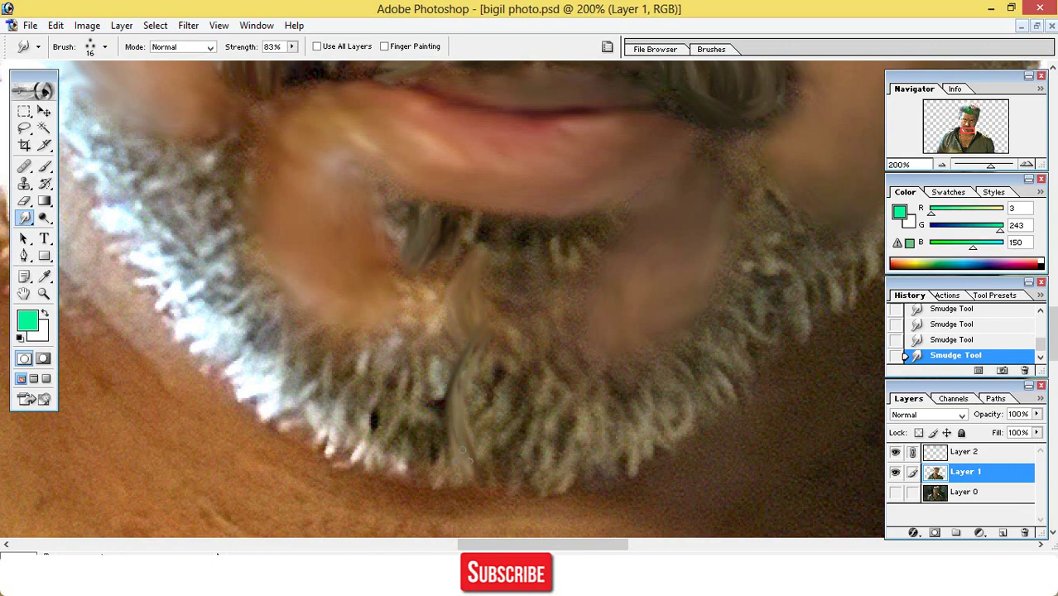
drag(465, 480, 431, 396)
mouse_move(429, 468)
mouse_down()
mouse_move(416, 418)
mouse_move(432, 351)
mouse_up()
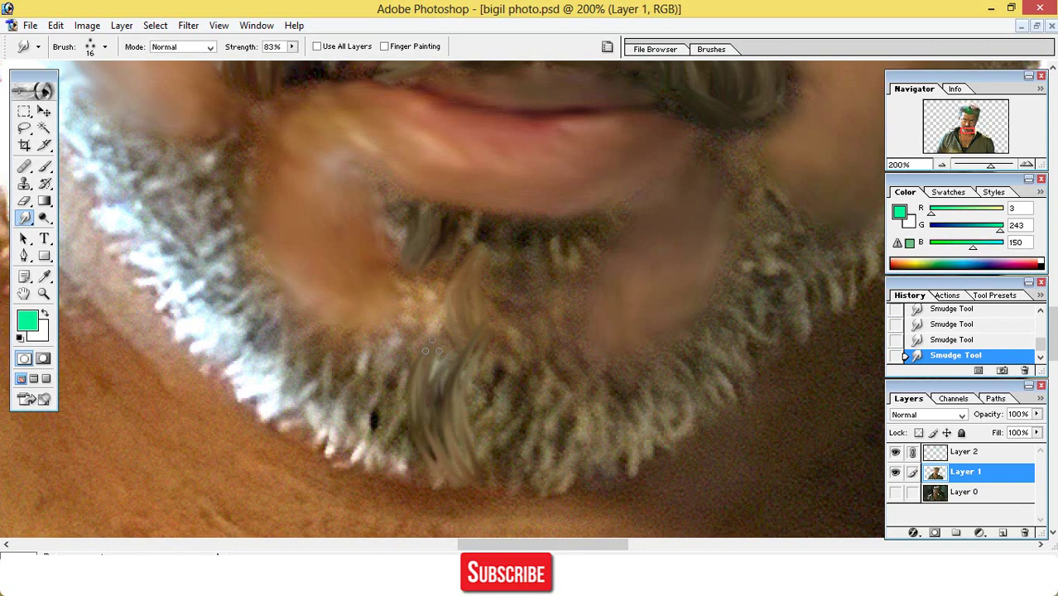
drag(429, 469, 423, 359)
mouse_move(416, 473)
mouse_down()
mouse_move(390, 389)
mouse_move(414, 347)
mouse_move(373, 393)
mouse_move(381, 335)
mouse_up()
drag(381, 468, 361, 348)
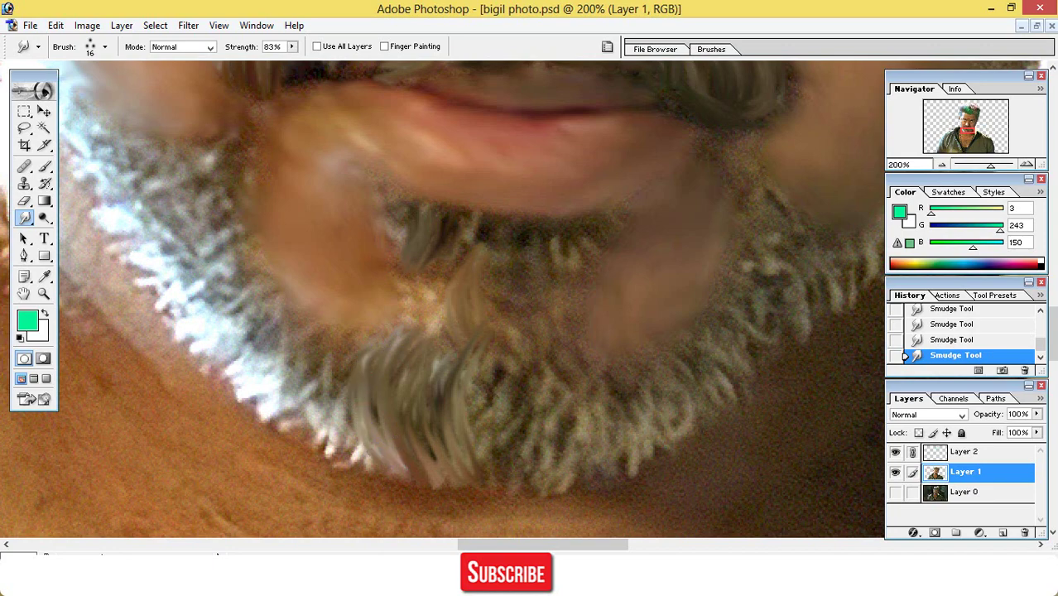
drag(361, 465, 351, 355)
mouse_move(356, 447)
mouse_down()
mouse_move(361, 353)
mouse_move(340, 411)
mouse_move(352, 435)
mouse_move(333, 344)
mouse_up()
mouse_move(334, 434)
mouse_down()
mouse_move(318, 361)
mouse_move(332, 338)
mouse_up()
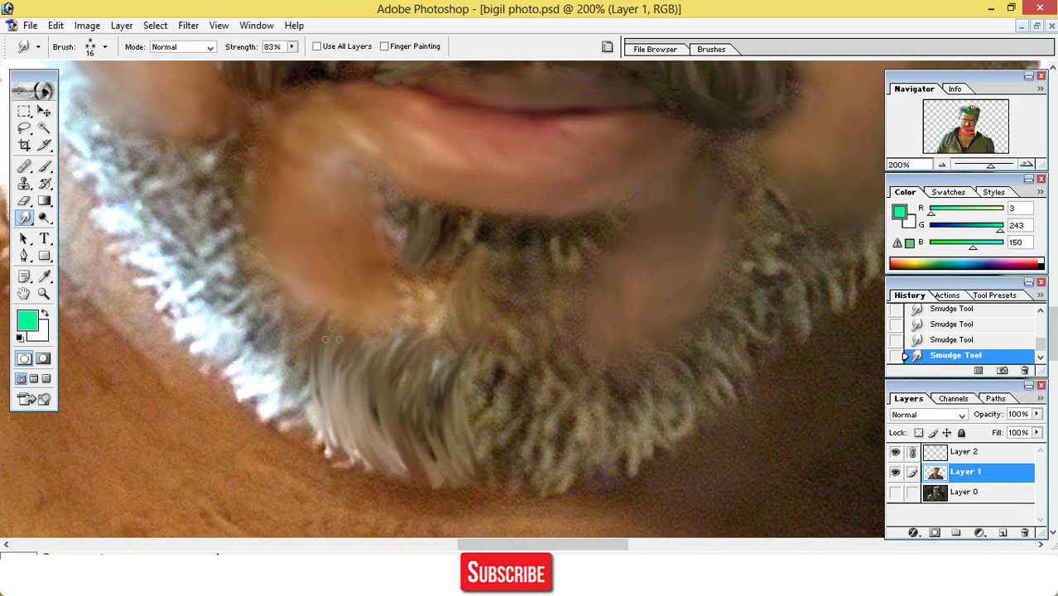
- Smudge the white beard along the left jaw into long curved strands, continuing up towards the cheek
drag(322, 438, 283, 319)
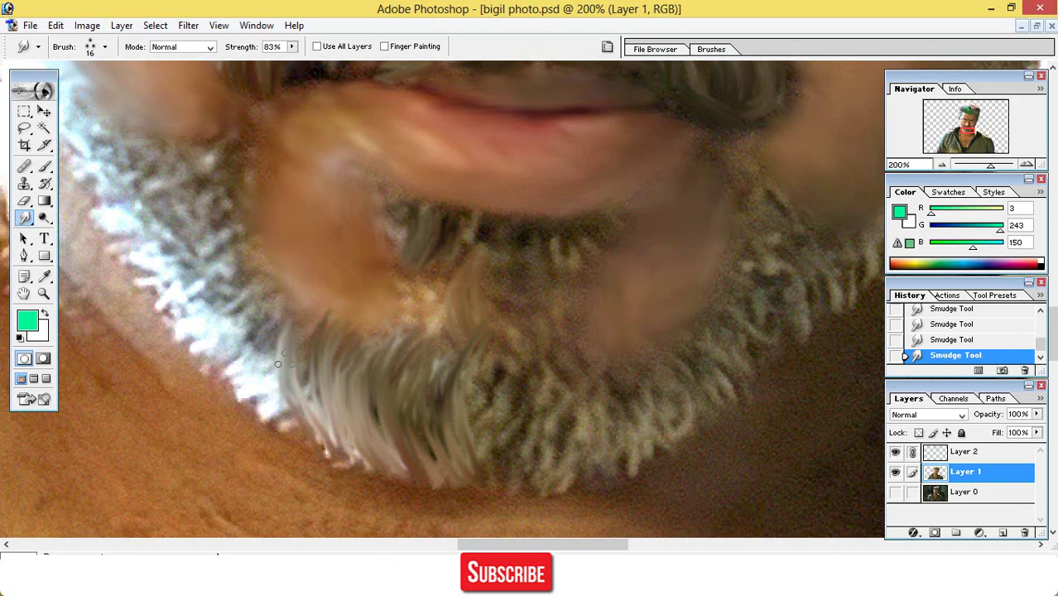
drag(309, 399, 306, 331)
drag(287, 396, 307, 300)
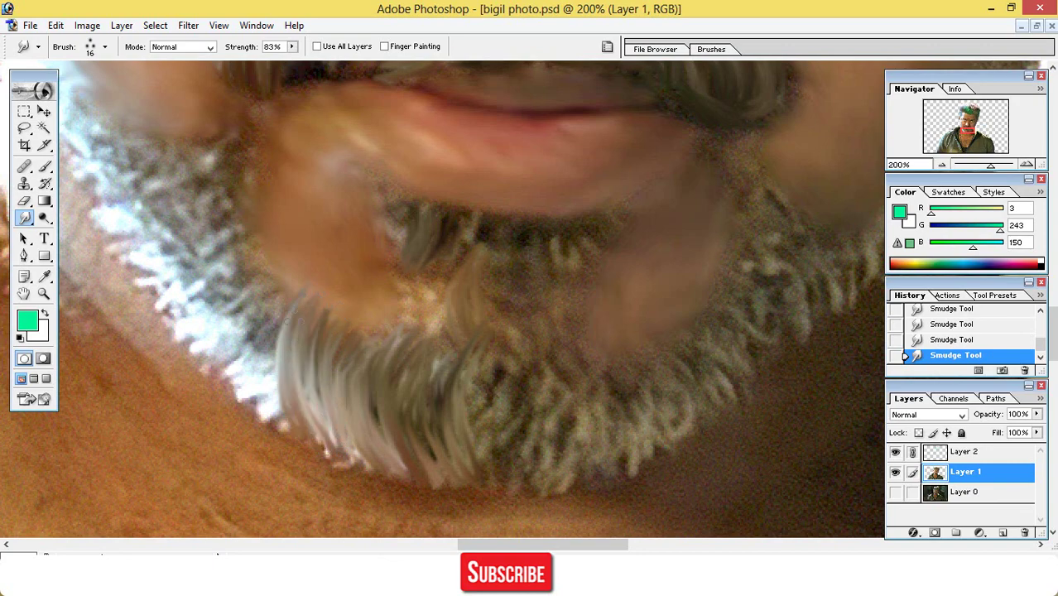
mouse_move(280, 409)
mouse_down()
mouse_move(274, 389)
mouse_move(292, 284)
mouse_up()
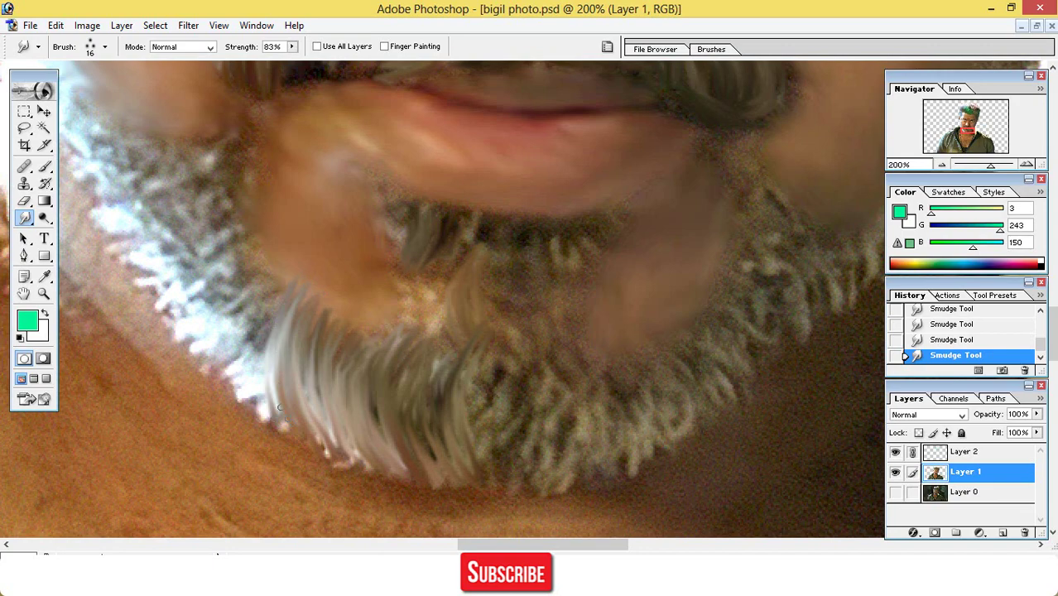
drag(280, 409, 288, 307)
drag(269, 425, 245, 274)
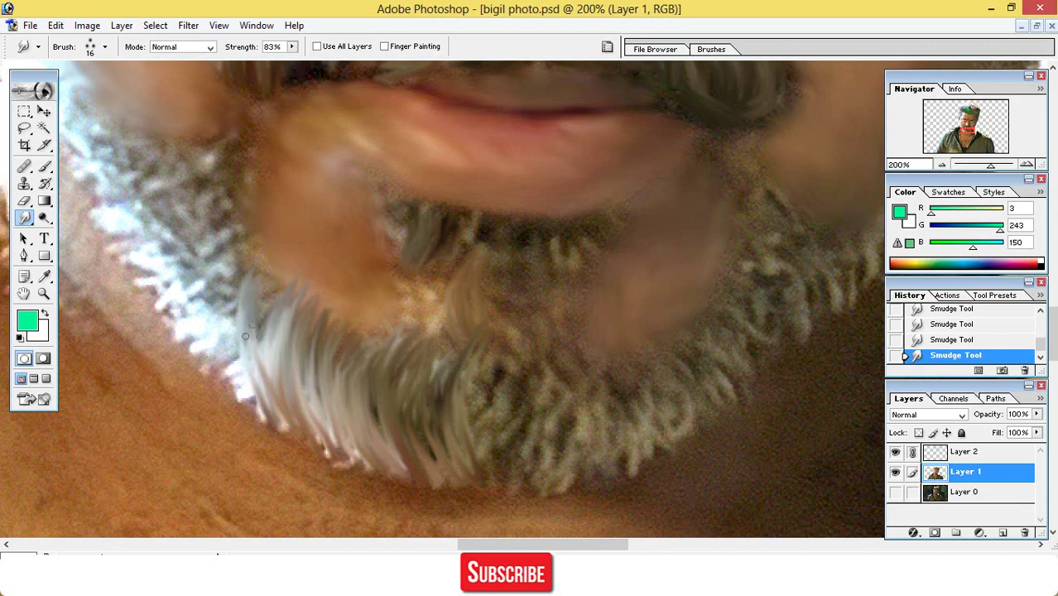
drag(269, 356, 273, 290)
mouse_move(260, 391)
mouse_down()
mouse_move(232, 331)
mouse_move(236, 286)
mouse_move(219, 332)
mouse_move(217, 261)
mouse_up()
mouse_move(239, 377)
mouse_down()
mouse_move(296, 450)
mouse_move(362, 466)
mouse_up()
mouse_move(252, 377)
mouse_down()
mouse_move(193, 324)
mouse_move(194, 289)
mouse_move(228, 286)
mouse_move(206, 332)
mouse_move(220, 369)
mouse_move(177, 291)
mouse_move(182, 305)
mouse_move(218, 205)
mouse_up()
mouse_move(191, 263)
mouse_down()
mouse_move(226, 219)
mouse_move(164, 297)
mouse_move(167, 286)
mouse_move(177, 295)
mouse_move(184, 338)
mouse_move(213, 366)
mouse_move(166, 272)
mouse_move(166, 288)
mouse_move(195, 182)
mouse_move(170, 265)
mouse_move(205, 186)
mouse_move(166, 217)
mouse_move(149, 282)
mouse_move(182, 198)
mouse_move(151, 237)
mouse_up()
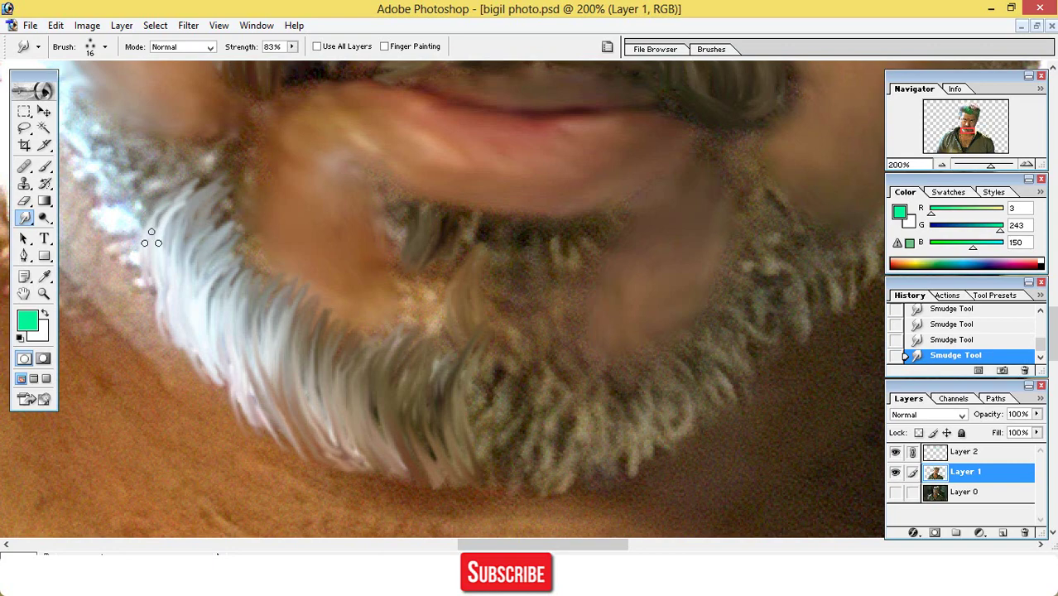
drag(153, 187, 108, 110)
- Smudge the remaining grainy hair at the centre of the chin beard into long vertical strands
drag(577, 476, 579, 355)
drag(555, 458, 565, 374)
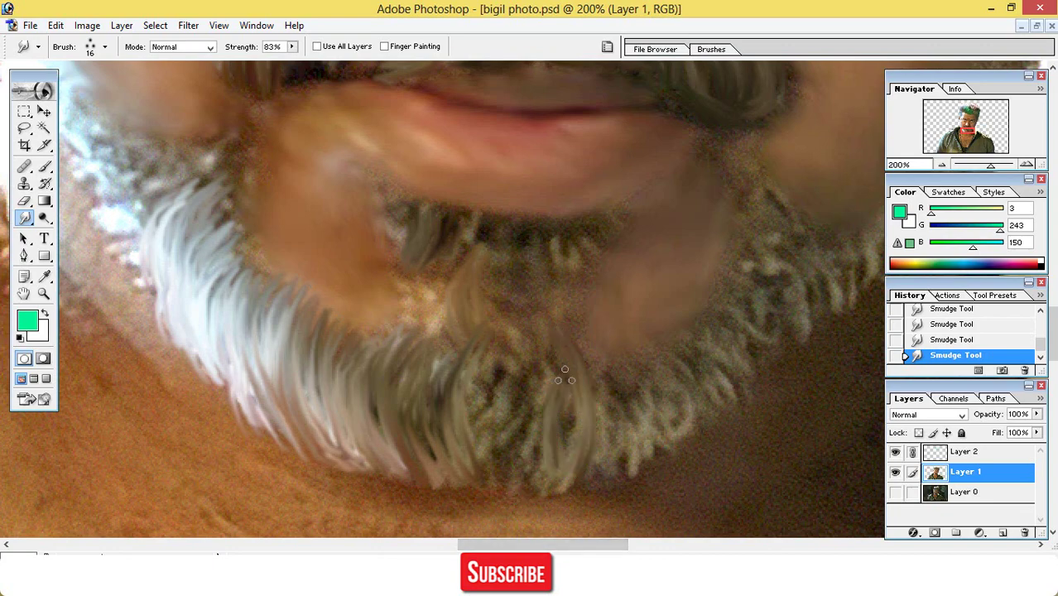
drag(563, 479, 568, 366)
drag(554, 487, 538, 365)
drag(512, 458, 520, 344)
drag(517, 474, 502, 356)
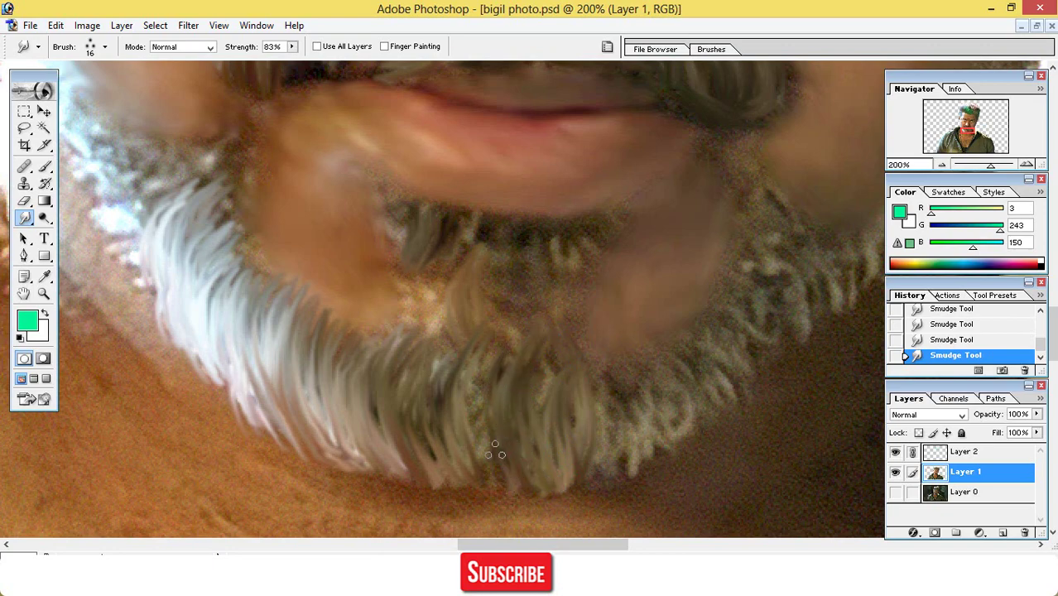
mouse_move(489, 458)
mouse_down()
mouse_move(476, 383)
mouse_move(514, 348)
mouse_up()
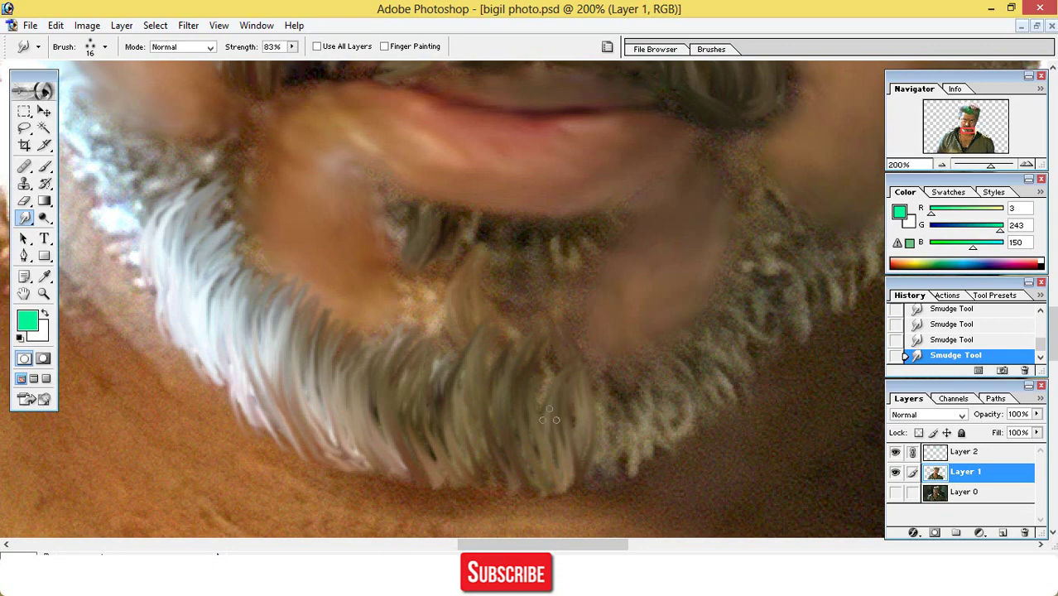
drag(550, 416, 559, 358)
- Smudge the beard right of the chin into curved strands, working up along the right jaw
drag(610, 458, 611, 365)
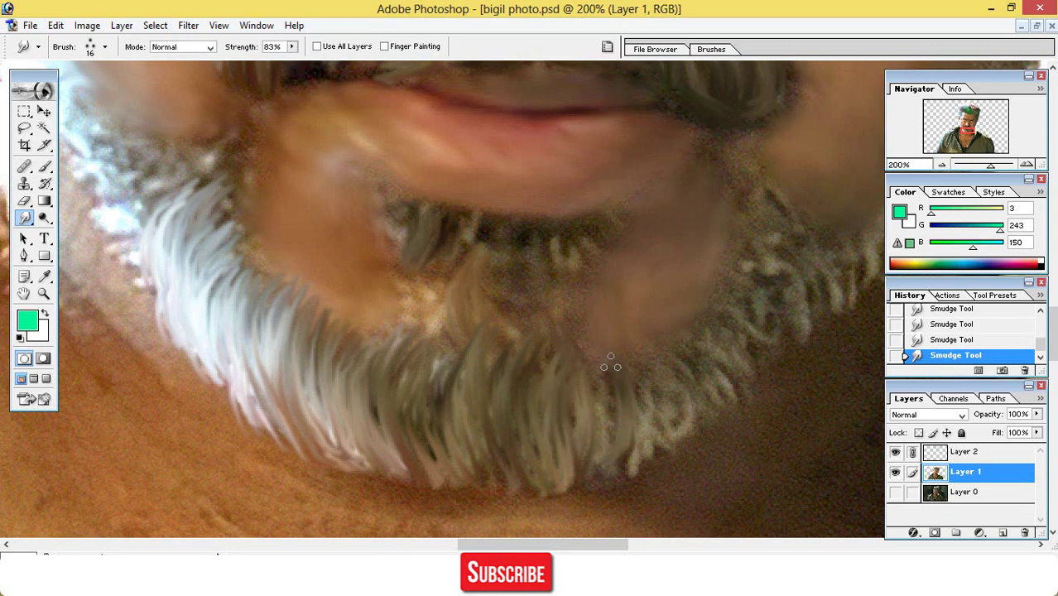
drag(612, 469, 622, 374)
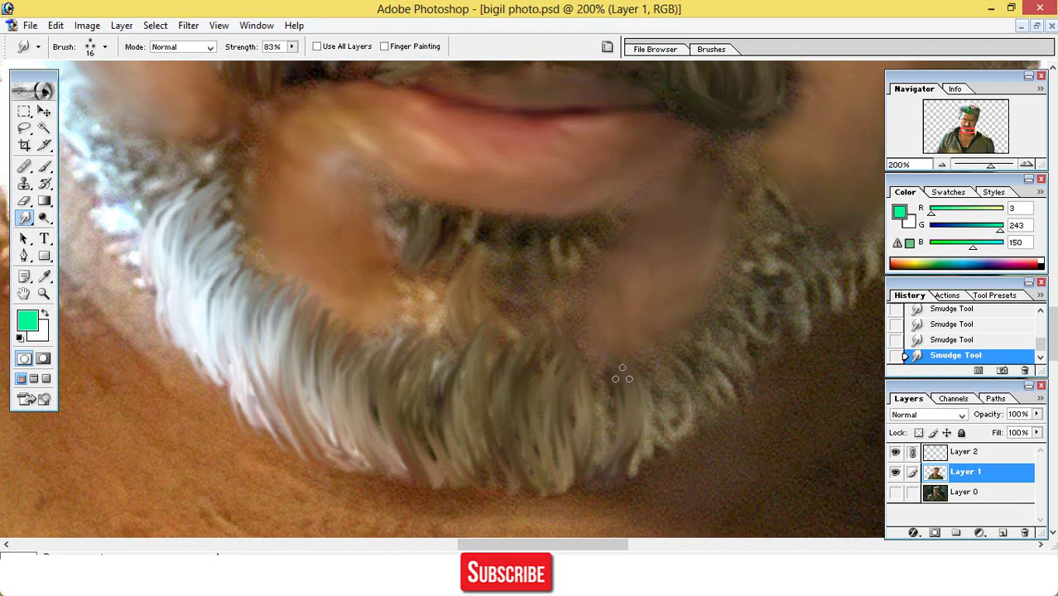
drag(591, 468, 598, 375)
drag(603, 436, 601, 360)
mouse_move(639, 461)
mouse_down()
mouse_move(662, 422)
mouse_move(665, 334)
mouse_up()
drag(694, 402, 670, 345)
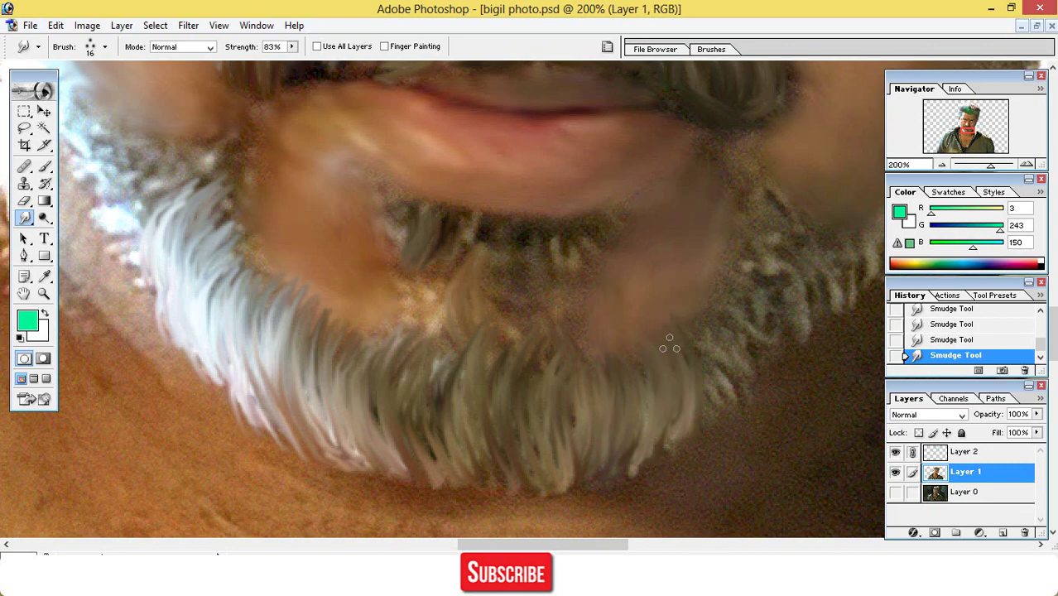
mouse_move(704, 401)
mouse_down()
mouse_move(709, 333)
mouse_move(691, 308)
mouse_move(719, 330)
mouse_move(725, 370)
mouse_move(742, 330)
mouse_up()
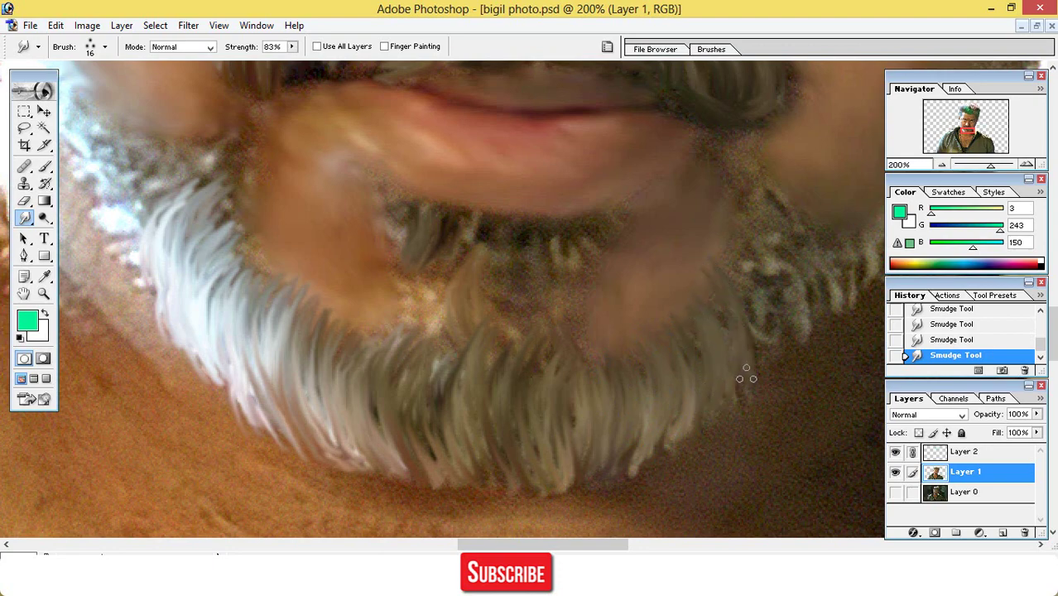
drag(747, 378, 732, 283)
drag(762, 335, 739, 250)
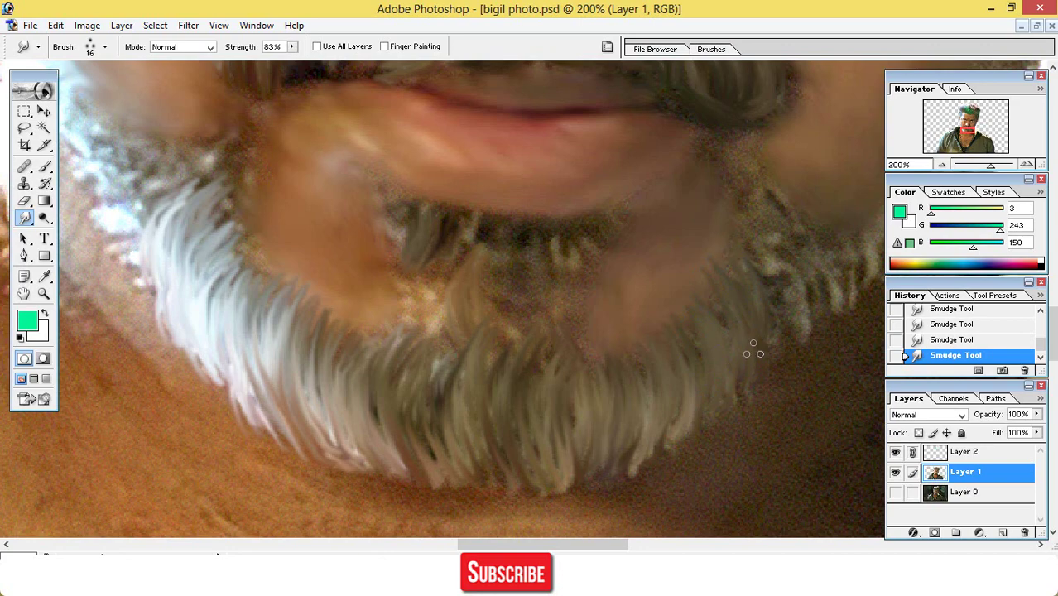
drag(760, 352, 763, 284)
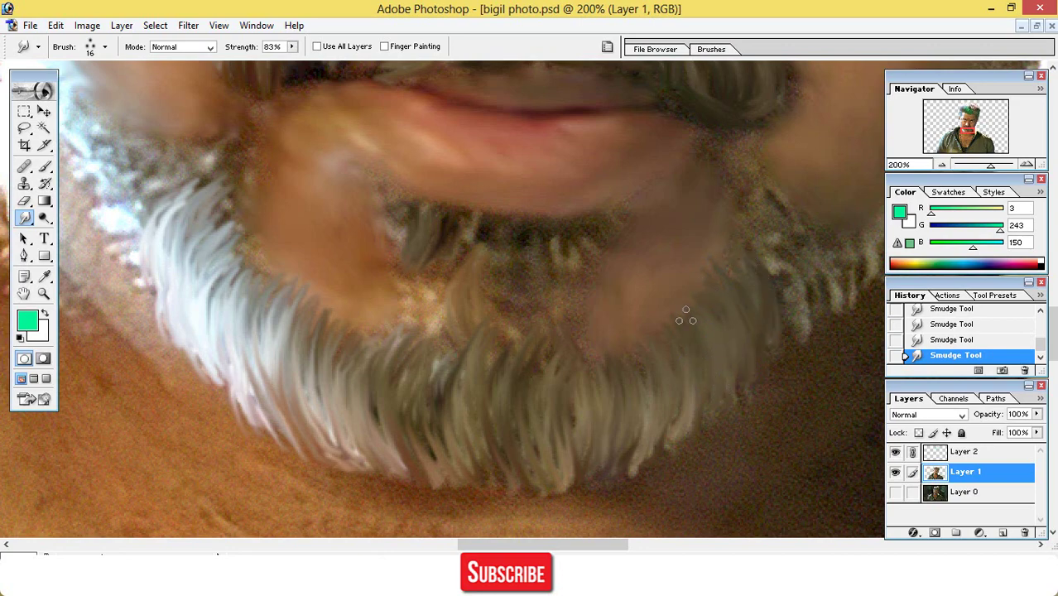
- Smudge the full hair patch between lower lip and chin into strands, and smooth the chin beard's lower tips
drag(562, 324, 570, 258)
mouse_move(550, 353)
mouse_down()
mouse_move(545, 263)
mouse_move(533, 264)
mouse_move(574, 271)
mouse_up()
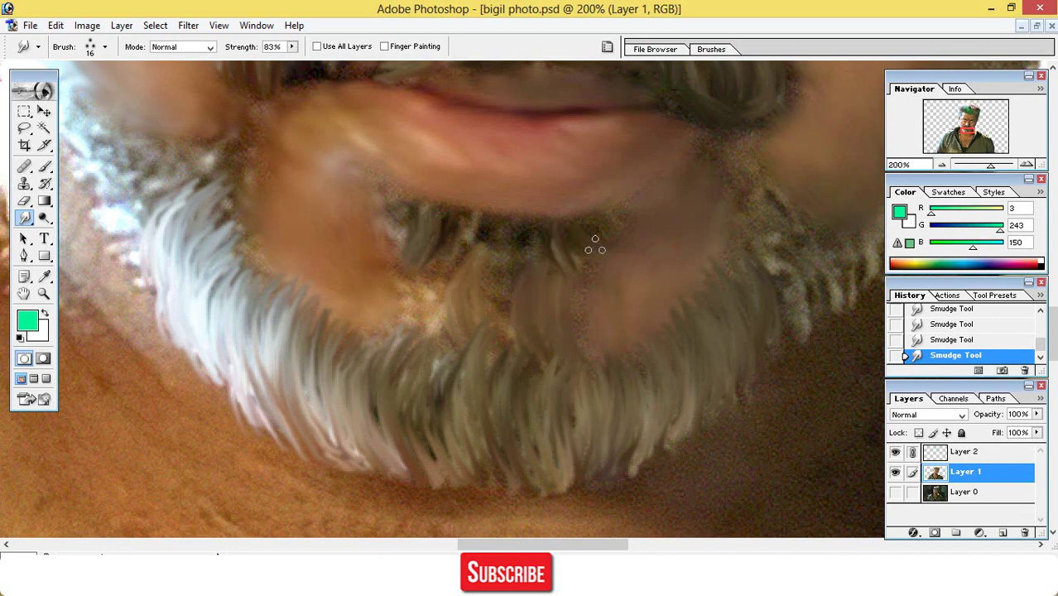
drag(522, 234, 525, 274)
mouse_move(508, 220)
mouse_down()
mouse_move(515, 256)
mouse_move(490, 236)
mouse_move(478, 258)
mouse_move(461, 230)
mouse_move(473, 266)
mouse_up()
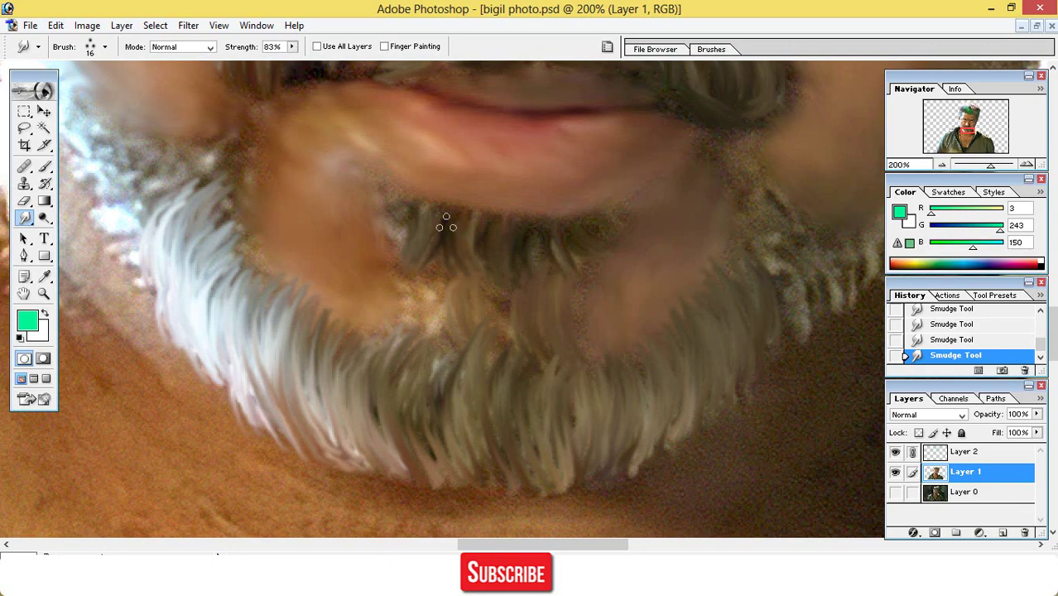
drag(446, 222, 459, 271)
drag(418, 213, 415, 244)
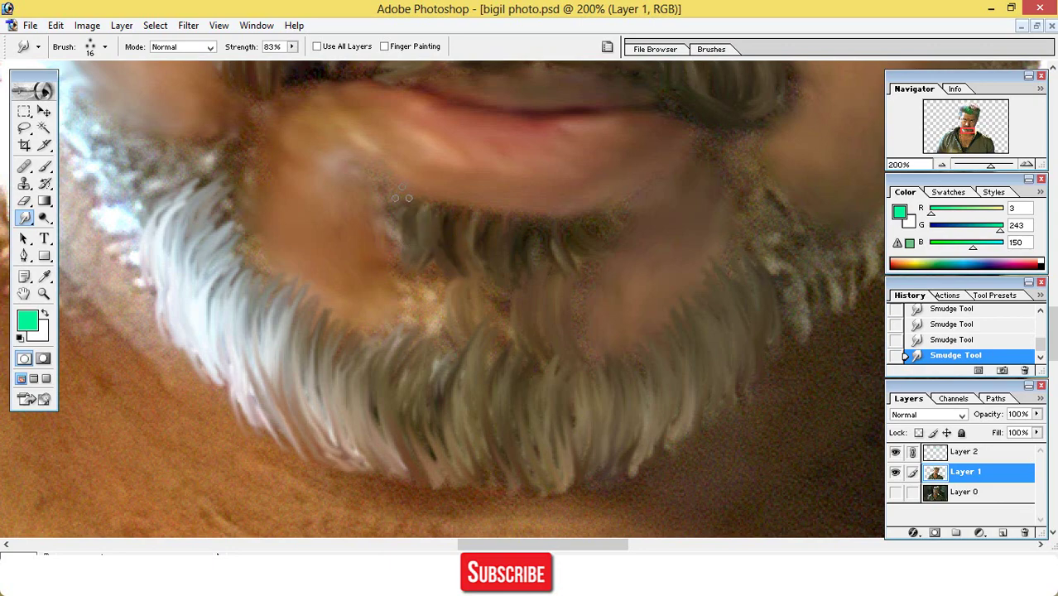
mouse_move(402, 196)
mouse_down()
mouse_move(410, 232)
mouse_move(395, 191)
mouse_move(398, 232)
mouse_move(421, 261)
mouse_move(409, 233)
mouse_move(473, 280)
mouse_up()
mouse_move(578, 242)
mouse_down()
mouse_move(569, 273)
mouse_move(562, 278)
mouse_move(573, 250)
mouse_move(540, 282)
mouse_move(539, 255)
mouse_move(512, 288)
mouse_up()
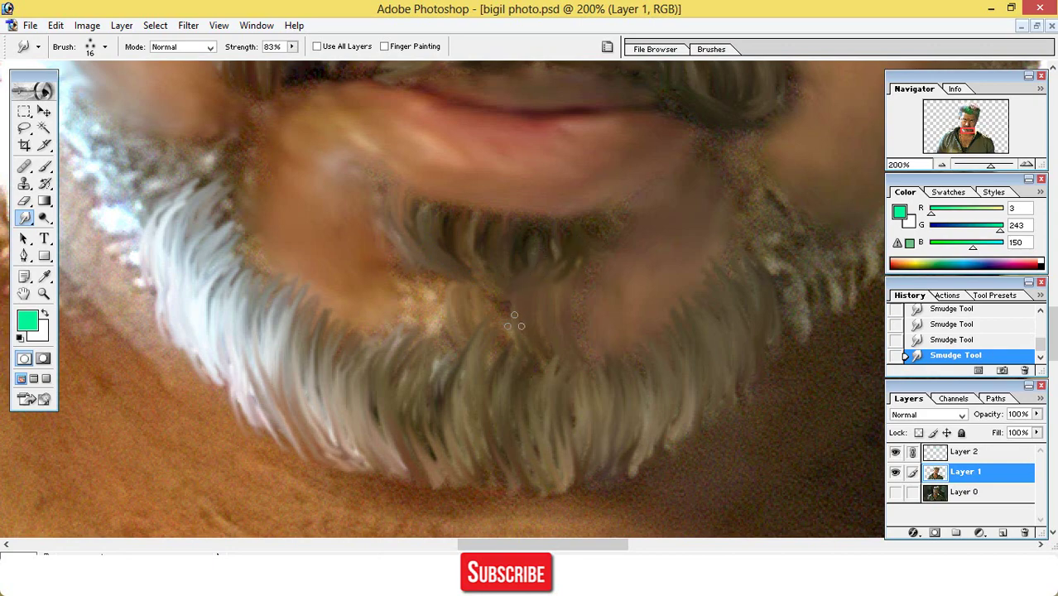
mouse_move(440, 431)
mouse_down()
mouse_move(456, 484)
mouse_move(563, 489)
mouse_up()
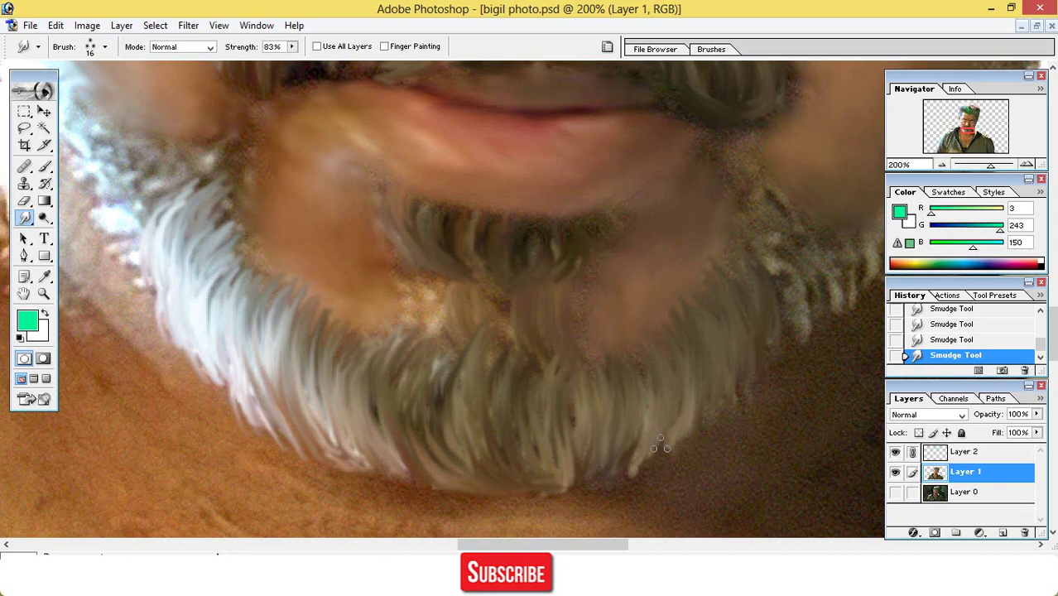
- Smooth the beard tips right of the chin and smudge the loose hair along the right jaw into upward strands
drag(661, 444, 638, 458)
drag(749, 361, 719, 410)
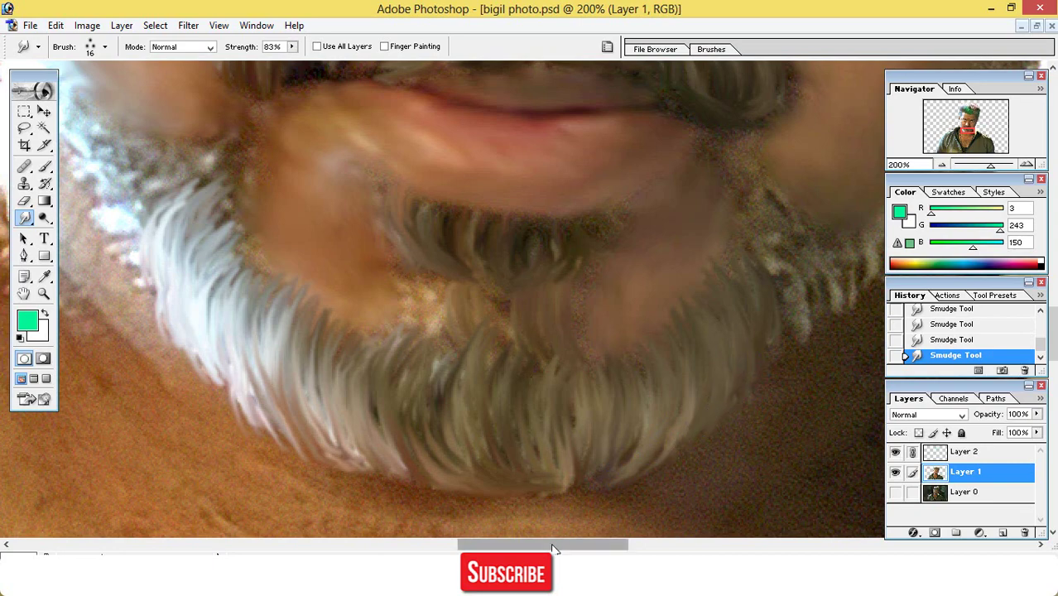
drag(557, 545, 618, 545)
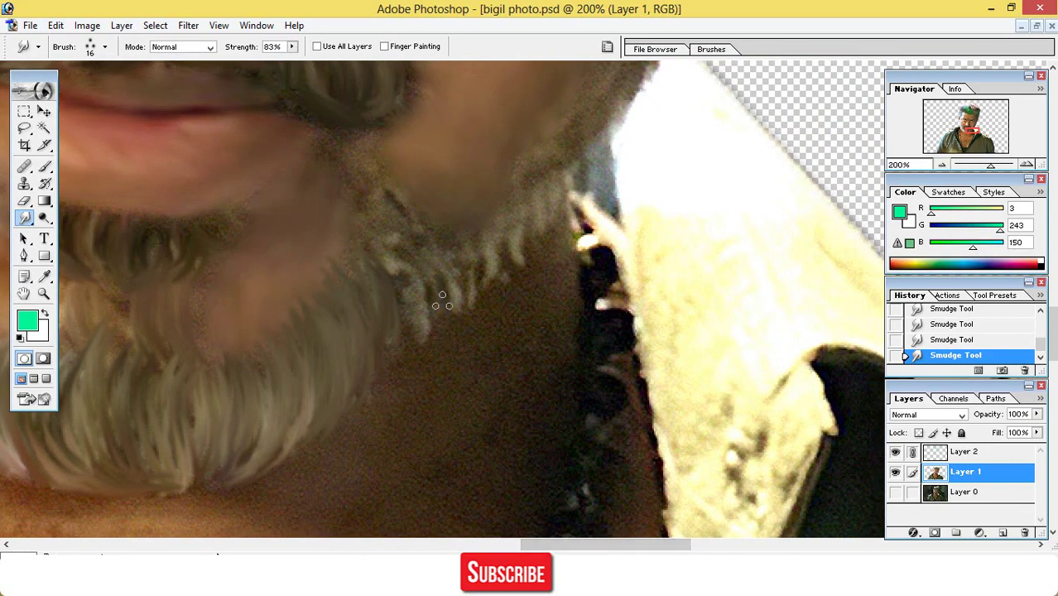
mouse_move(437, 297)
mouse_down()
mouse_move(460, 268)
mouse_move(454, 215)
mouse_up()
drag(447, 304, 469, 228)
mouse_move(470, 273)
mouse_down()
mouse_move(490, 222)
mouse_move(468, 225)
mouse_move(484, 282)
mouse_move(507, 216)
mouse_up()
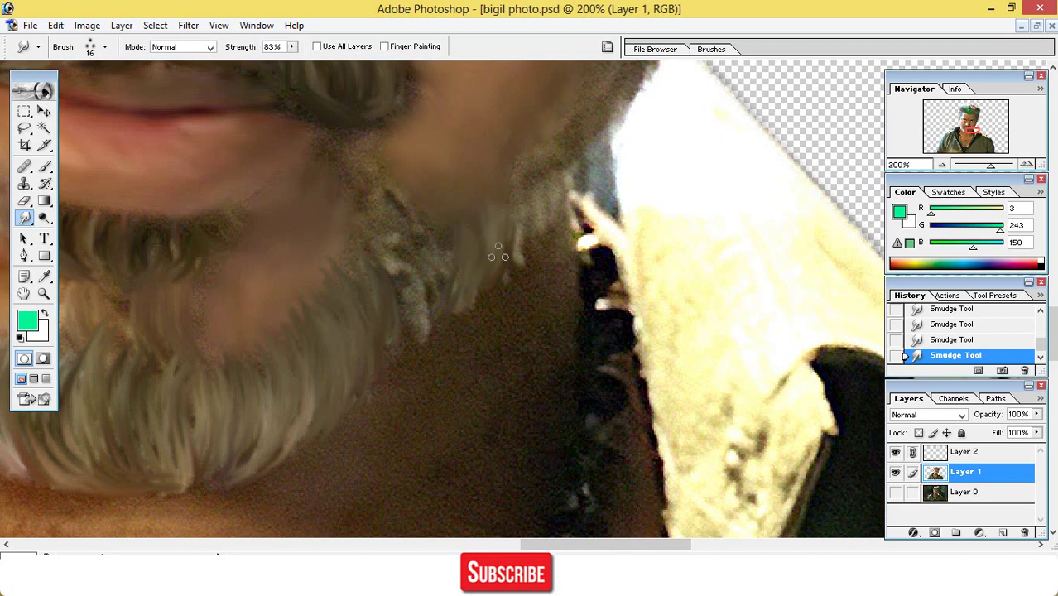
- Smudge the outer right jaw hair near the collar into thin strands running up towards the cheek
drag(499, 253, 521, 181)
mouse_move(512, 249)
mouse_down()
mouse_move(534, 202)
mouse_move(532, 167)
mouse_up()
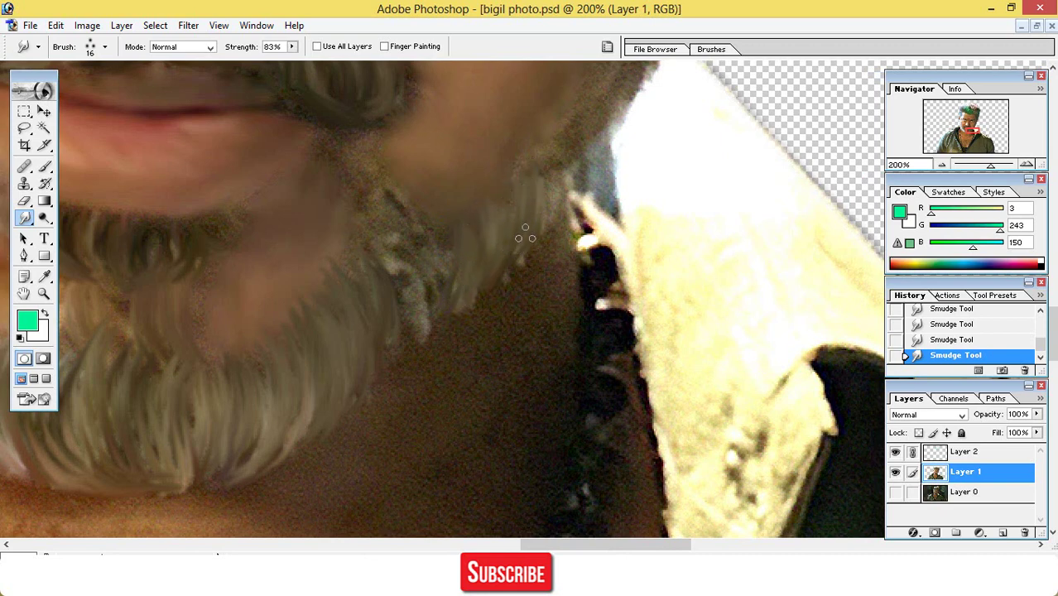
drag(525, 234, 535, 155)
drag(535, 216, 539, 138)
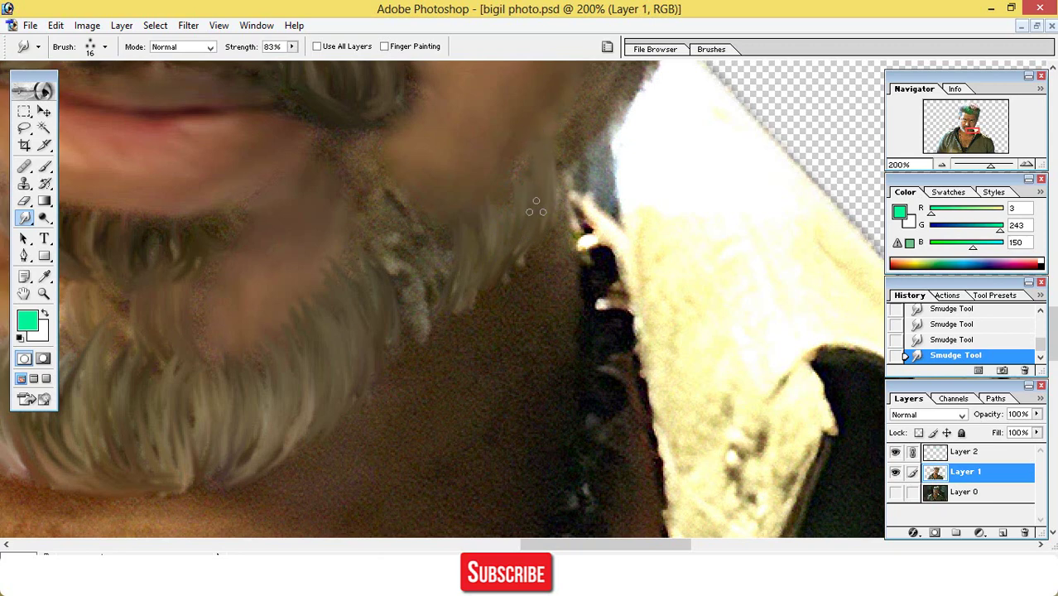
drag(536, 211, 537, 134)
- Smudge the grainy gap between the chin beard and right jaw hair into strands, and soften the jaw hair's lower edge
drag(422, 327, 410, 276)
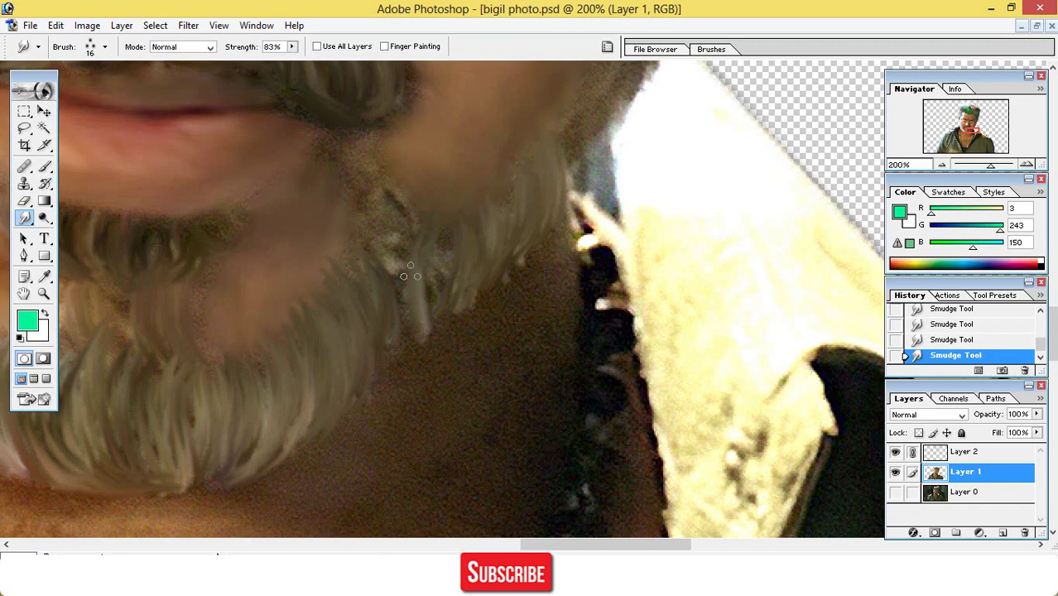
mouse_move(409, 324)
mouse_down()
mouse_move(404, 253)
mouse_move(389, 279)
mouse_move(399, 284)
mouse_move(385, 210)
mouse_move(394, 254)
mouse_move(371, 168)
mouse_up()
drag(393, 244, 370, 166)
drag(398, 218, 359, 158)
mouse_move(435, 316)
mouse_down()
mouse_move(452, 241)
mouse_move(442, 283)
mouse_move(439, 246)
mouse_up()
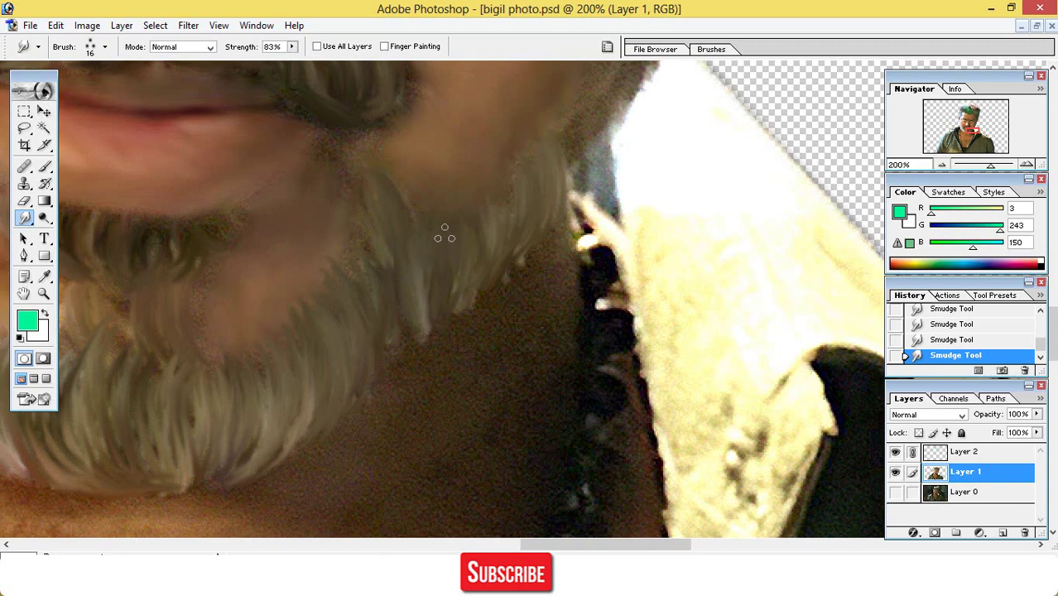
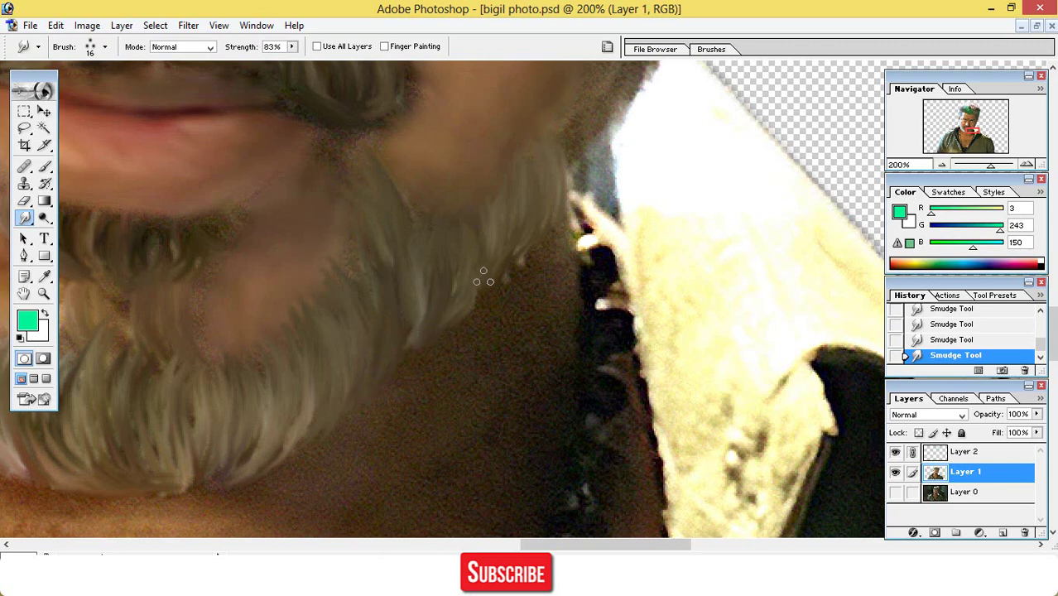
drag(520, 253, 473, 313)
- Smudge the grainy upper part of the white beard on the left jaw into curved strands
drag(583, 545, 470, 506)
drag(581, 265, 547, 164)
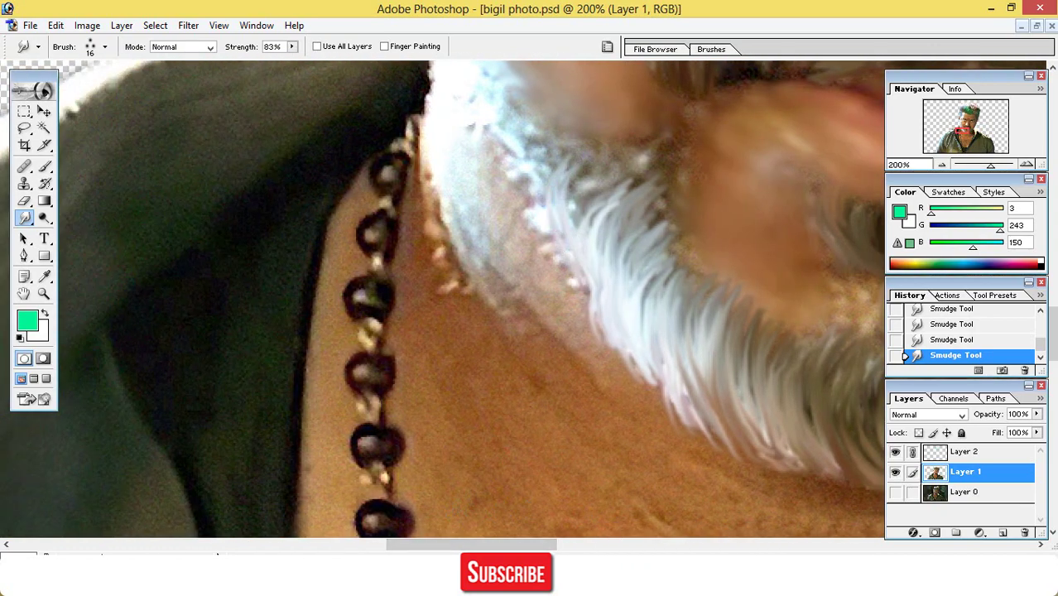
drag(587, 213, 623, 165)
mouse_move(609, 203)
mouse_down()
mouse_move(667, 152)
mouse_move(662, 163)
mouse_move(597, 174)
mouse_move(593, 195)
mouse_move(604, 176)
mouse_move(568, 192)
mouse_move(564, 244)
mouse_move(577, 189)
mouse_move(575, 246)
mouse_up()
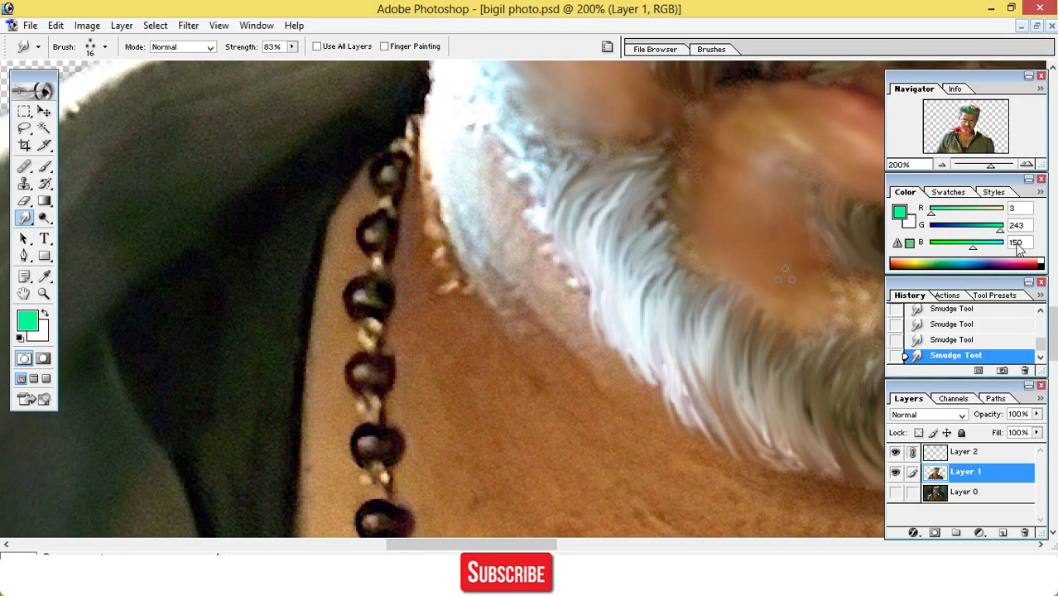
- Smudge the white hair along the left cheek edge into long strands that flow down into the jaw beard
drag(1052, 334, 1052, 315)
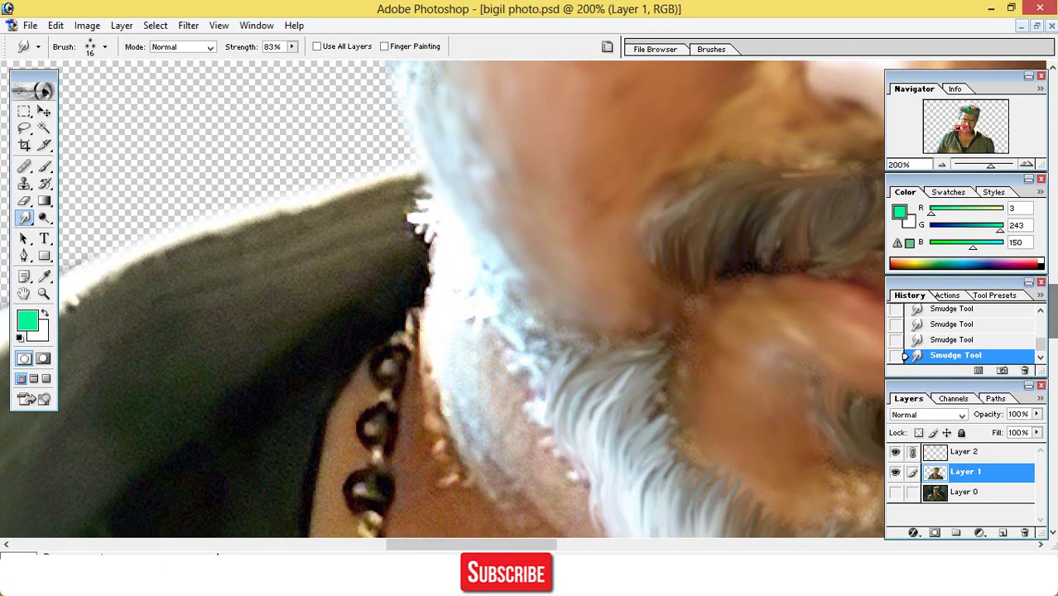
mouse_move(497, 290)
mouse_down()
mouse_move(556, 346)
mouse_move(520, 314)
mouse_move(633, 347)
mouse_move(540, 354)
mouse_move(549, 351)
mouse_move(561, 381)
mouse_move(566, 362)
mouse_move(525, 327)
mouse_up()
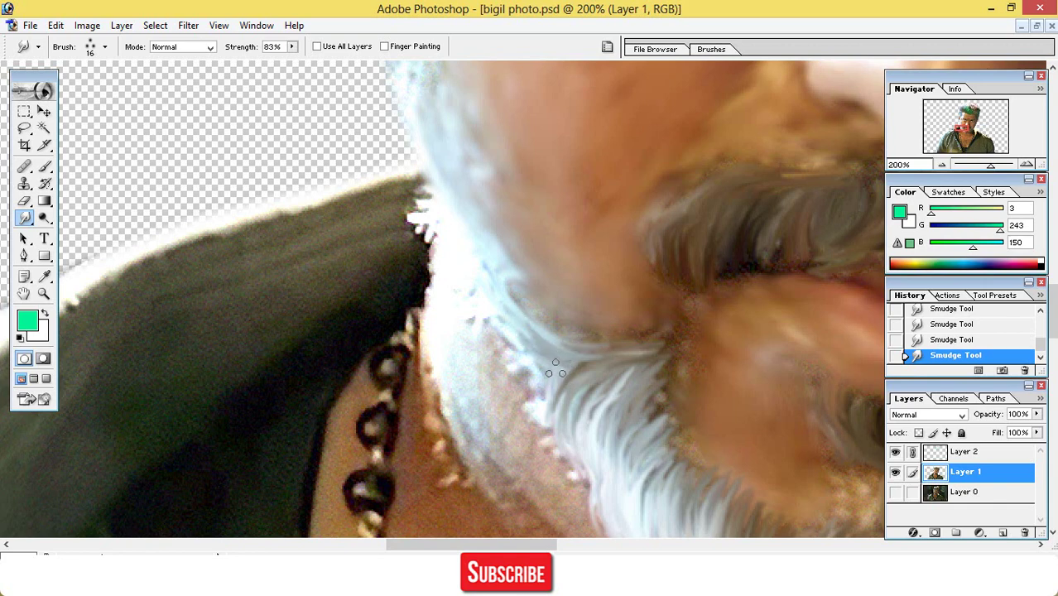
drag(555, 368, 455, 232)
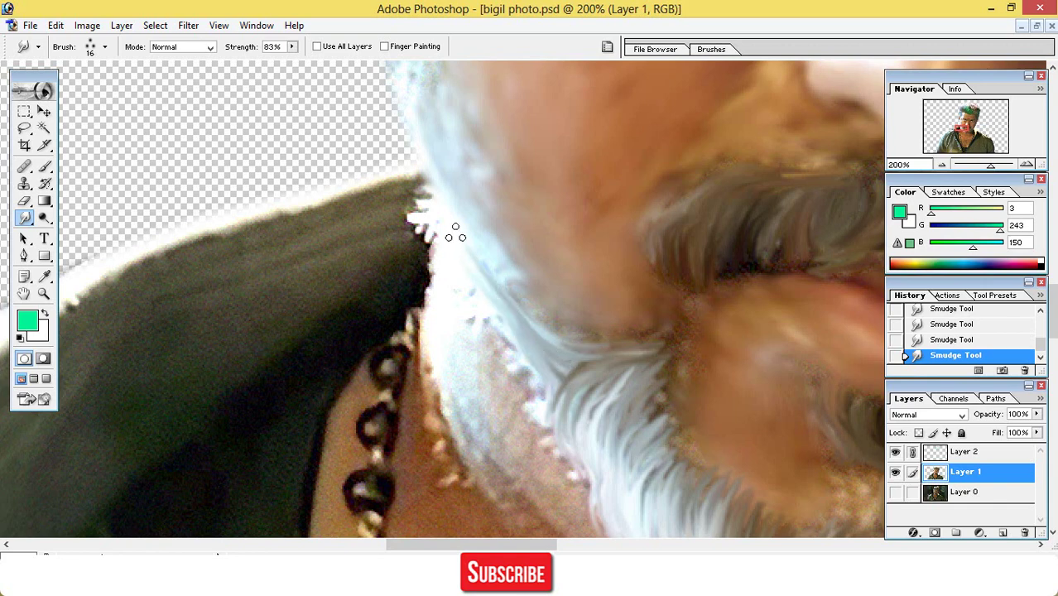
drag(554, 375, 561, 430)
- Examine the whole portrait at reduced magnification to judge the smudged beard
key(ctrl+minus)
key(ctrl+minus)
key(ctrl+minus)
key(ctrl+minus)
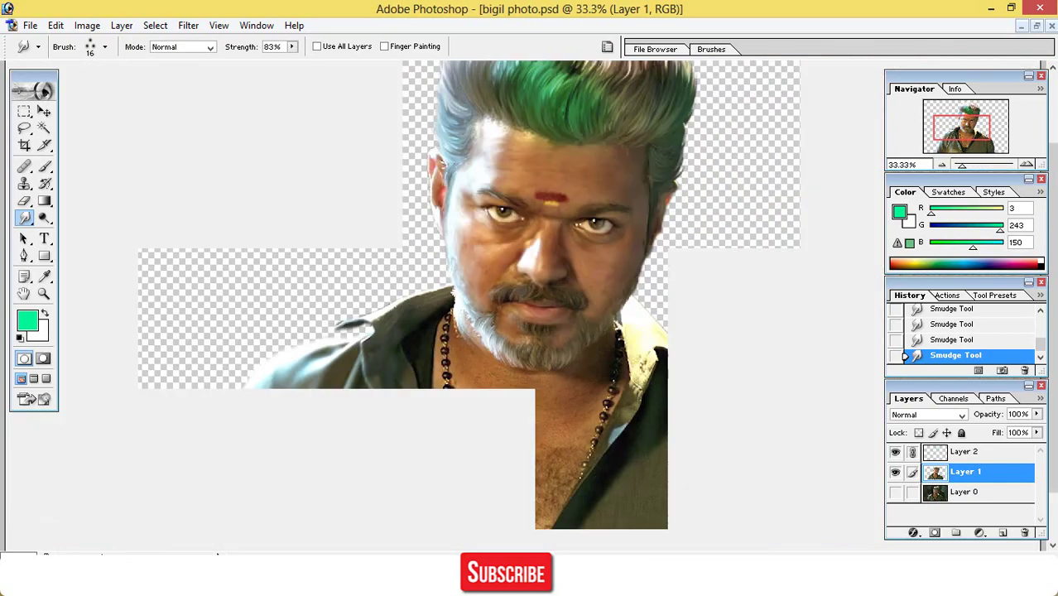
key(ctrl+minus)
key(ctrl+minus)
key(ctrl+plus)
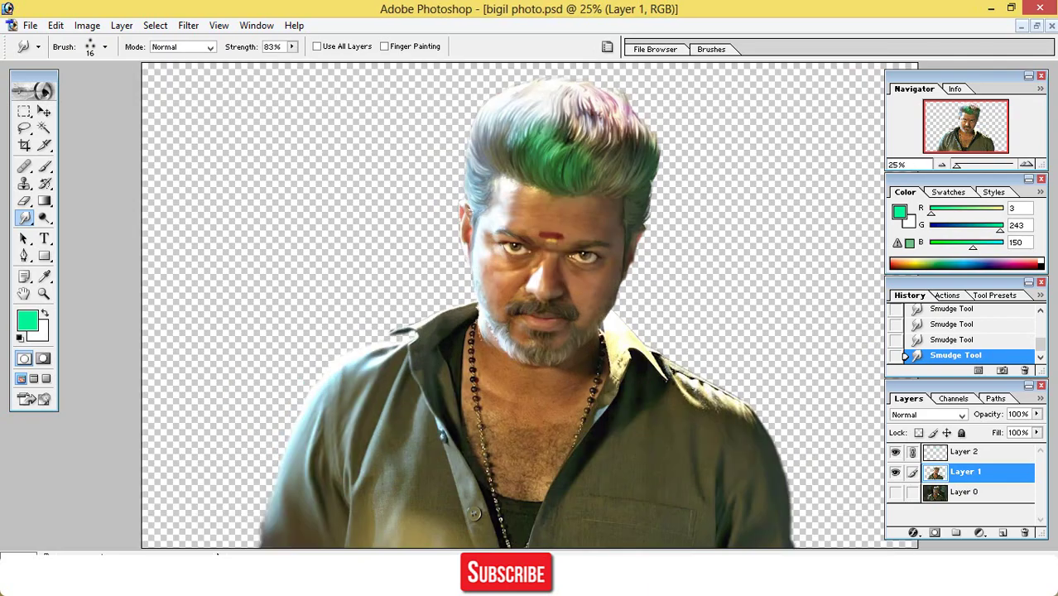
key(ctrl+minus)
key(ctrl+plus)
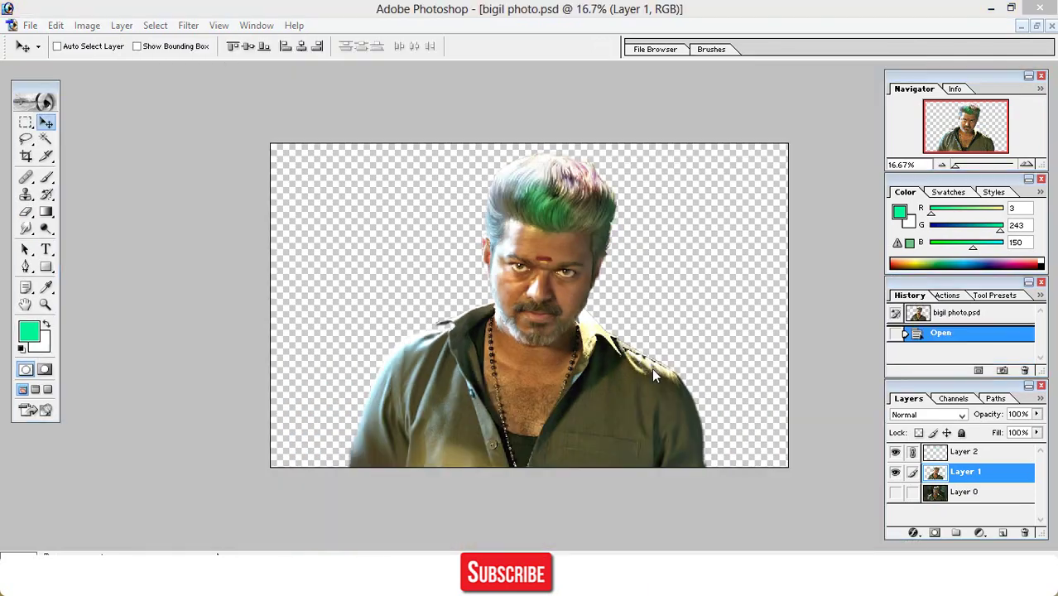
- With the Smudge tool, blend the beard's top edge below the left cheek and the white sideburn hair beside the collar into strands
click(27, 230)
key(ctrl+plus)
key(ctrl+plus)
key(ctrl+plus)
key(ctrl+plus)
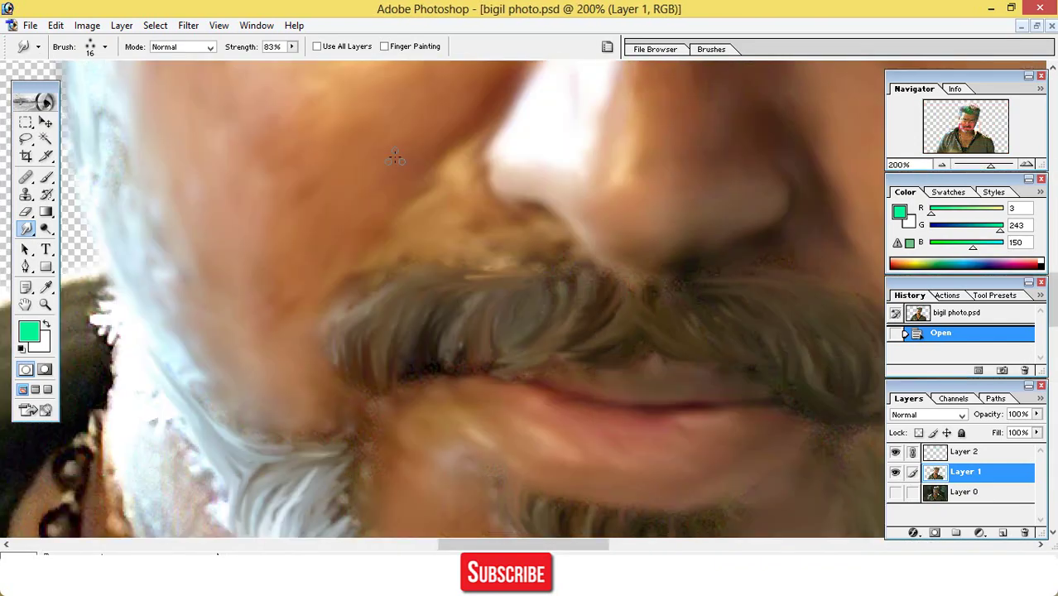
mouse_move(327, 470)
mouse_down()
mouse_move(357, 419)
mouse_move(352, 431)
mouse_up()
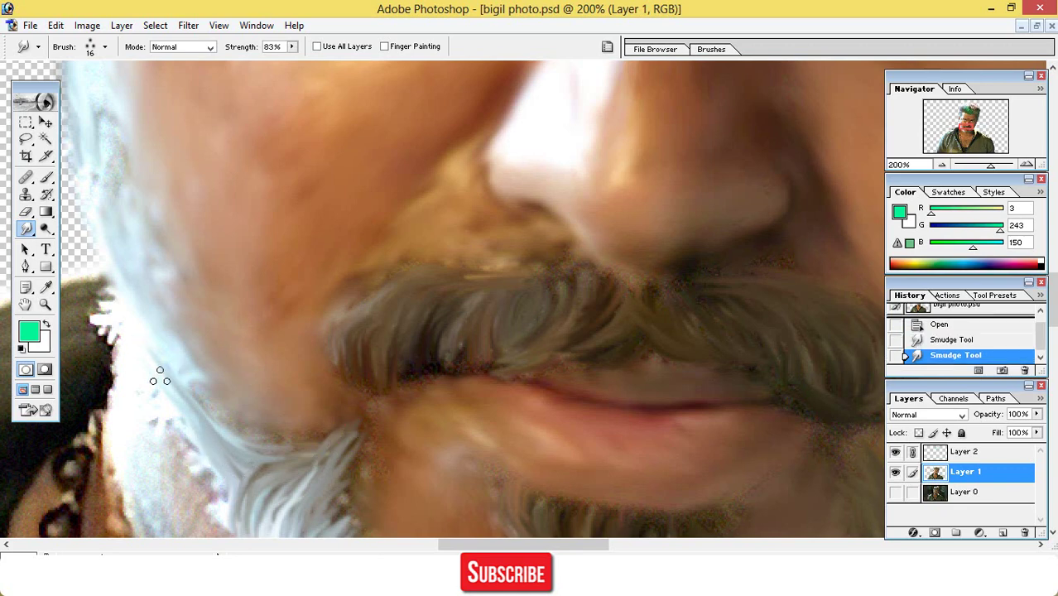
mouse_move(221, 452)
mouse_down()
mouse_move(235, 428)
mouse_move(231, 471)
mouse_move(263, 440)
mouse_up()
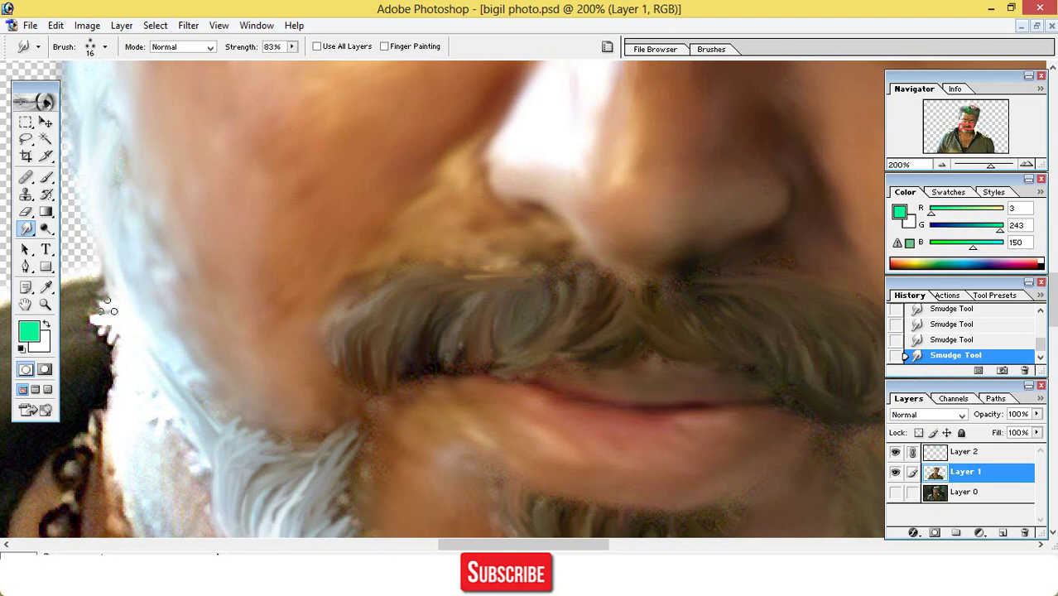
drag(107, 308, 142, 407)
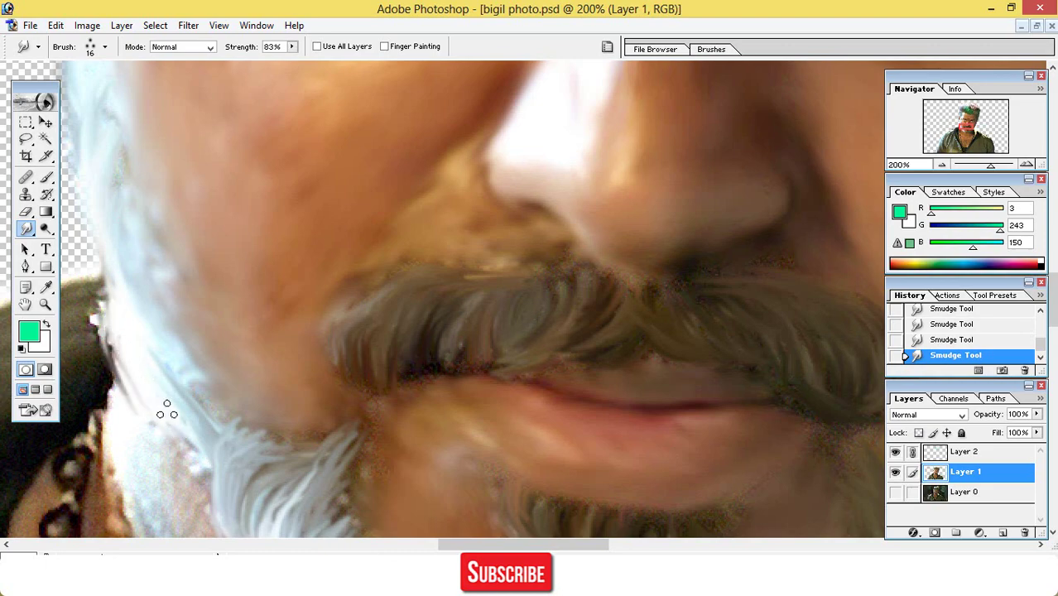
- Examine the painted beard and face at full-portrait and 50% magnification
key(ctrl+minus)
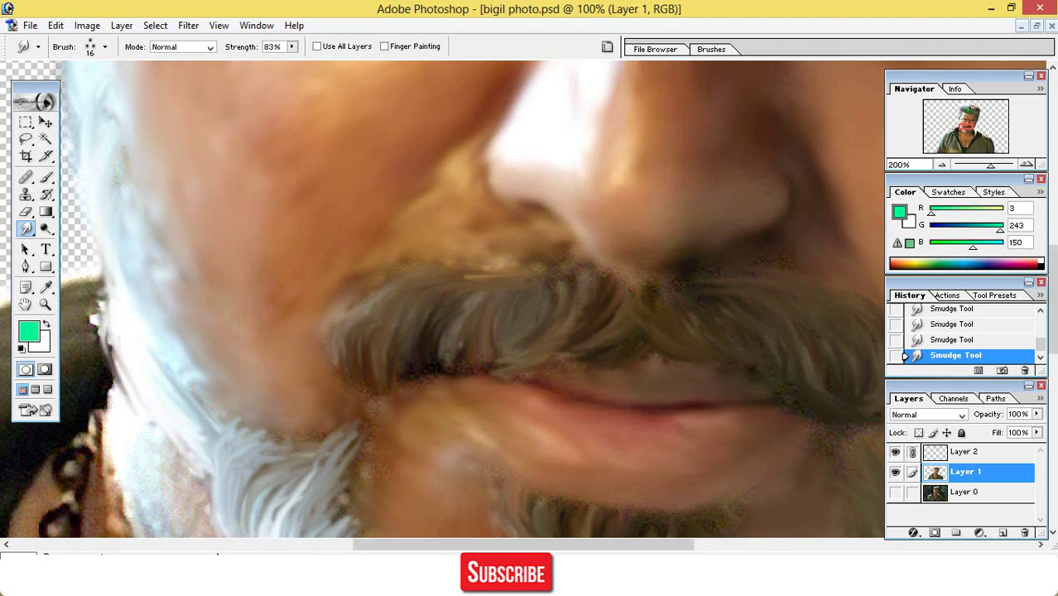
key(ctrl+minus)
key(ctrl+minus)
key(ctrl+minus)
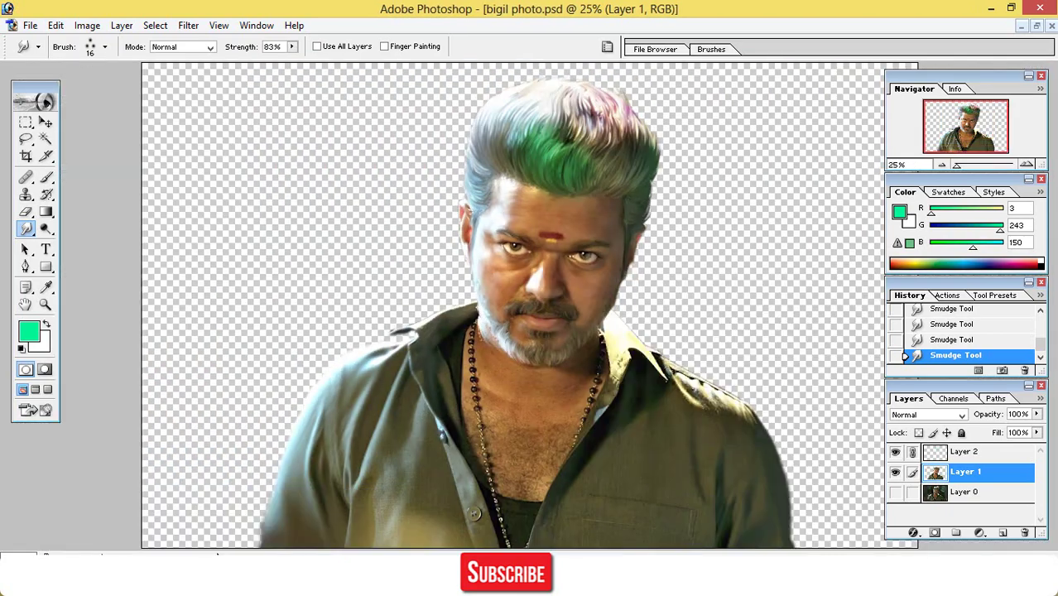
key(ctrl+plus)
key(ctrl+plus)
key(ctrl+plus)
key(ctrl+minus)
key(ctrl+minus)
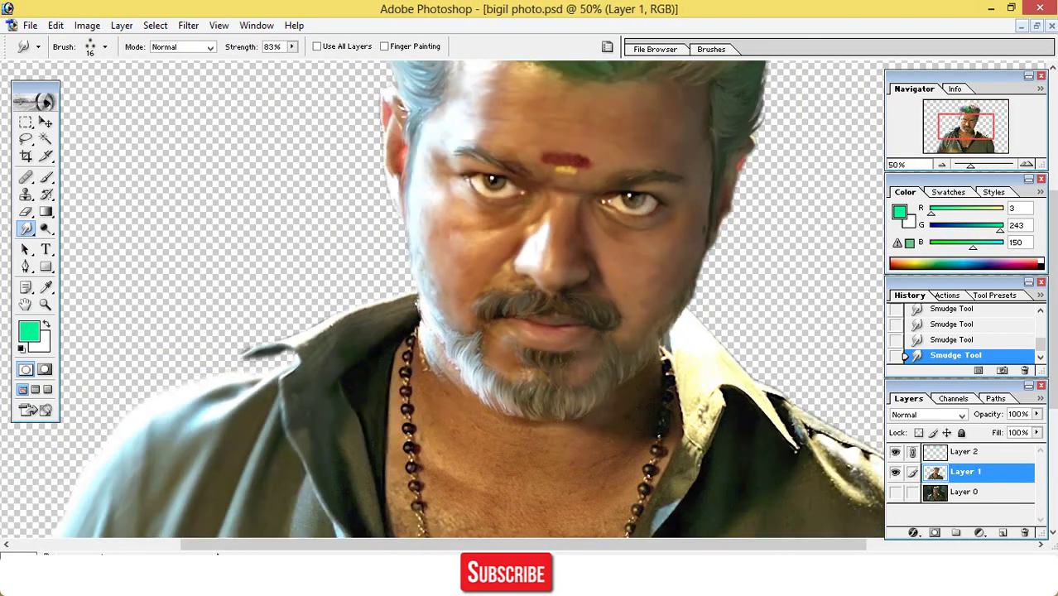
key(ctrl+minus)
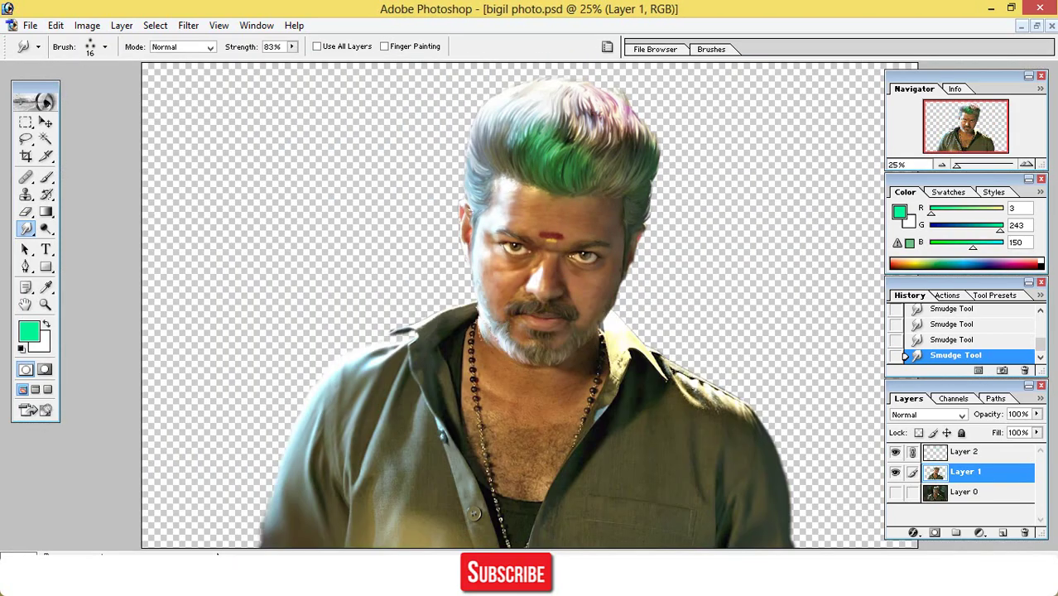
key(ctrl+plus)
key(ctrl+plus)
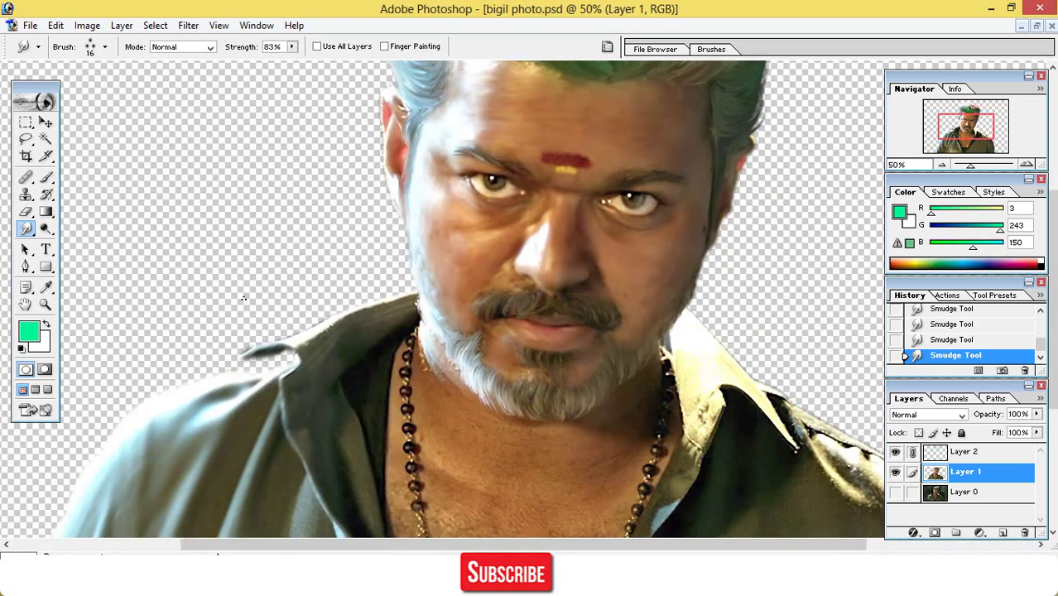
- Choose the 118 px textured sample as the Smudge tool's brush tip shape
click(655, 50)
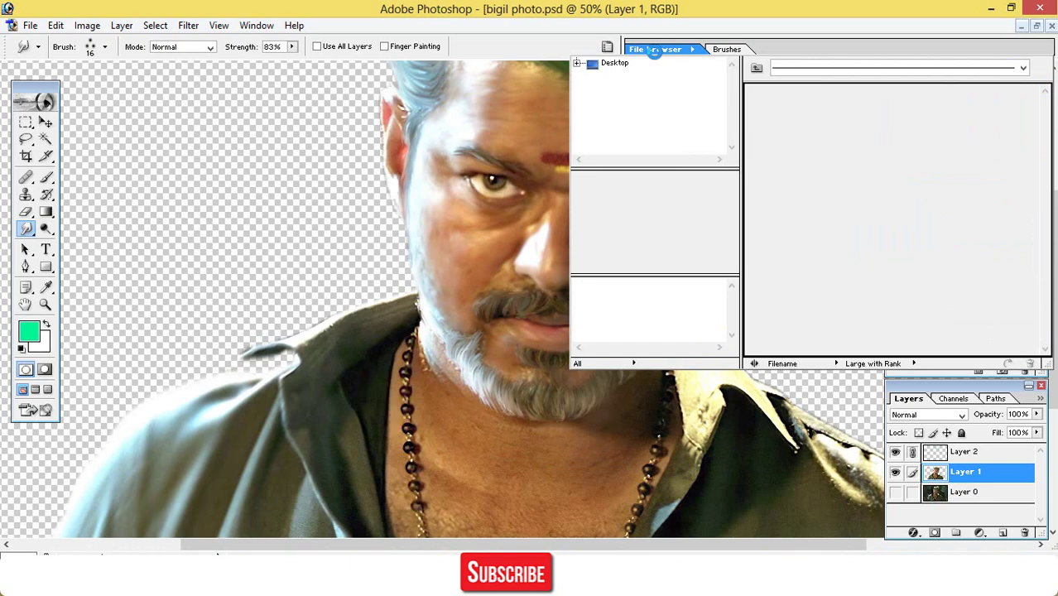
click(720, 50)
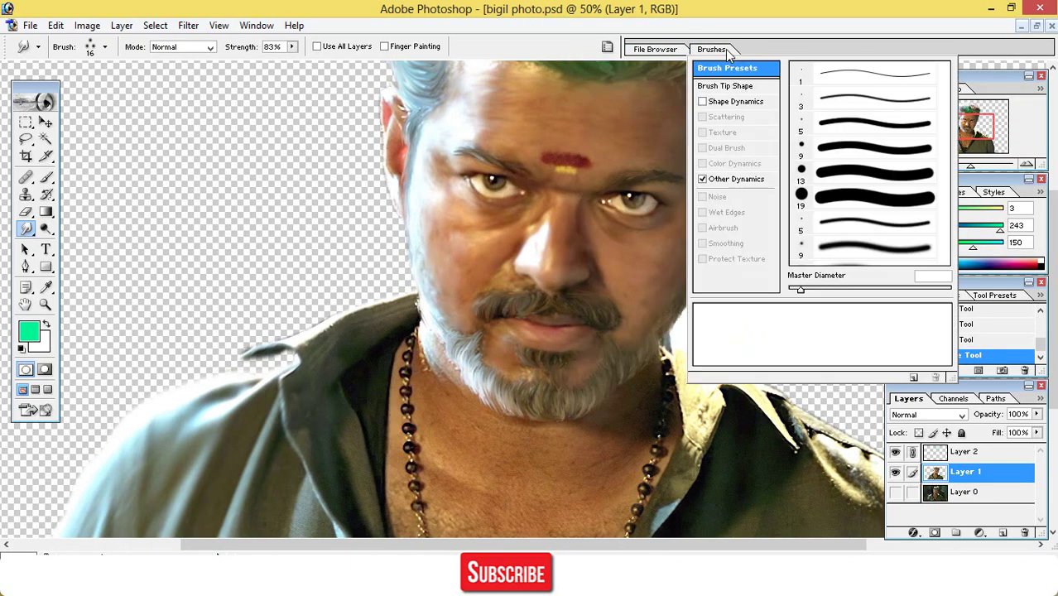
click(746, 86)
drag(940, 133, 948, 108)
click(927, 91)
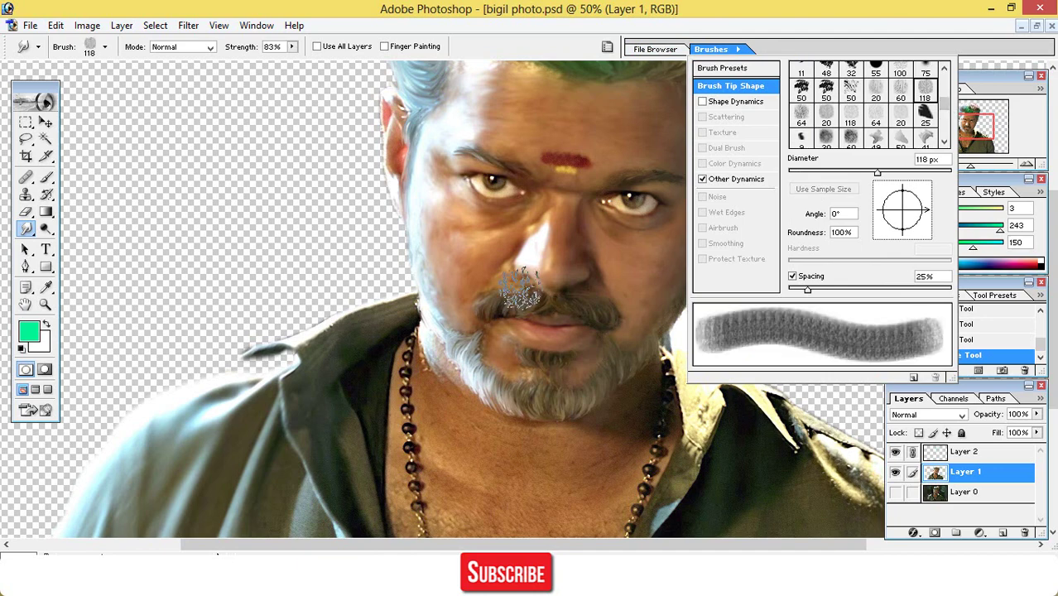
- Set the smudge strength to 47% and reduce the textured brush's master diameter to 15 px
click(293, 47)
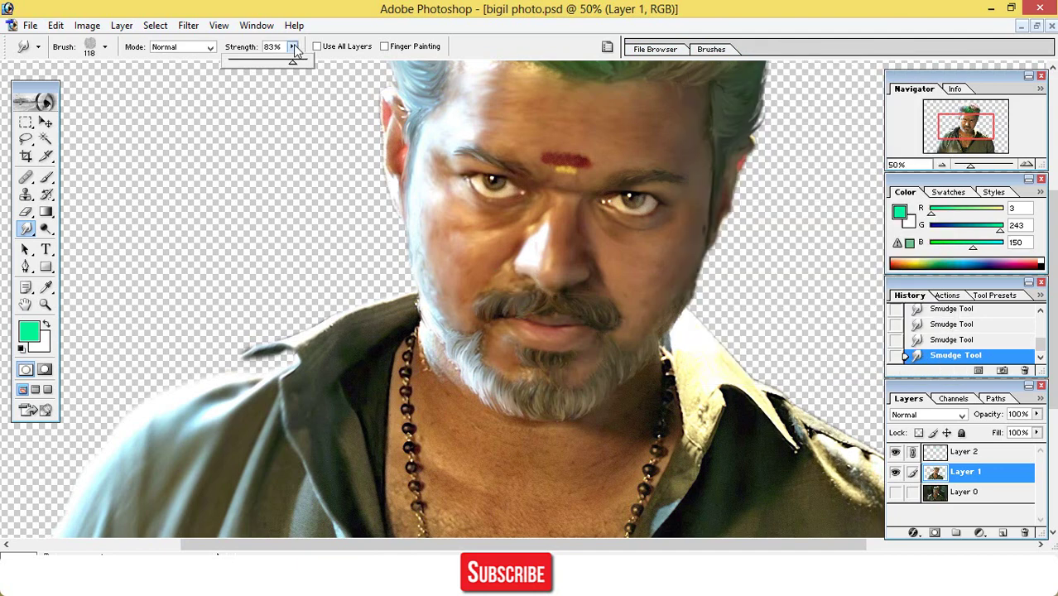
click(267, 63)
key(ctrl+plus)
key(ctrl+plus)
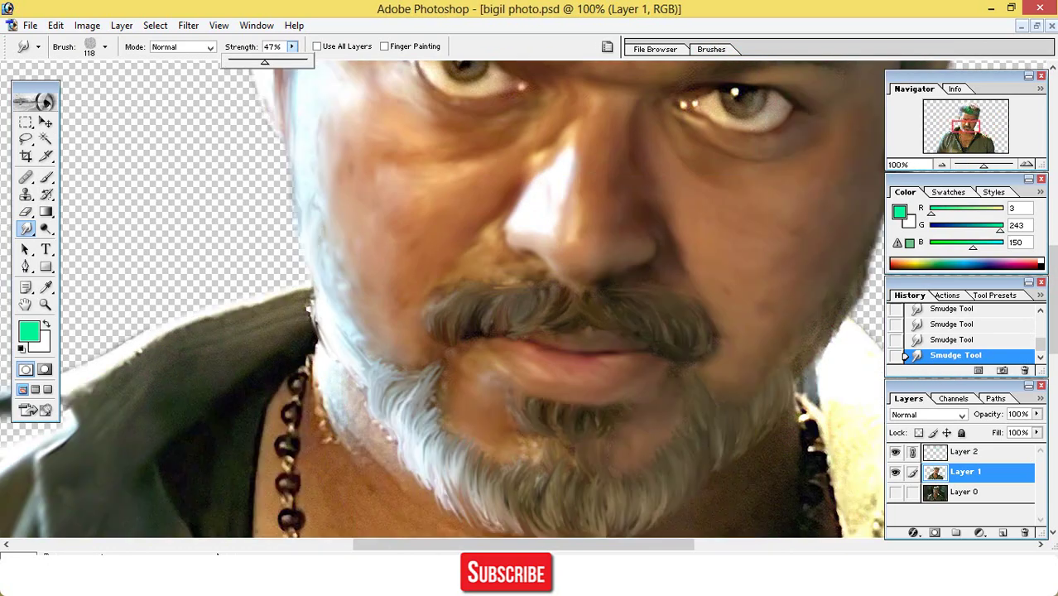
right_click(423, 199)
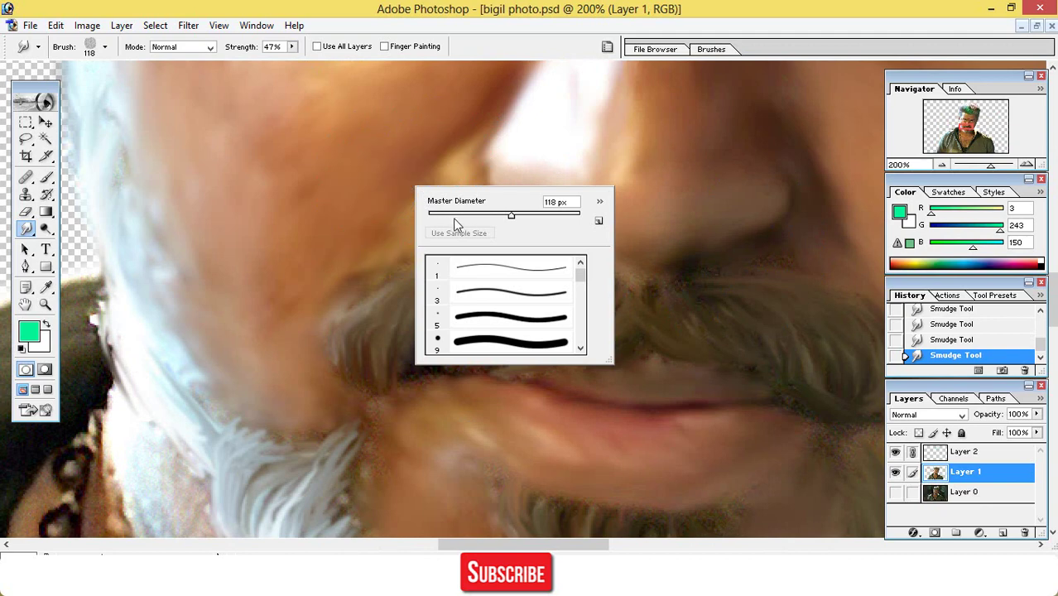
click(448, 214)
key(Return)
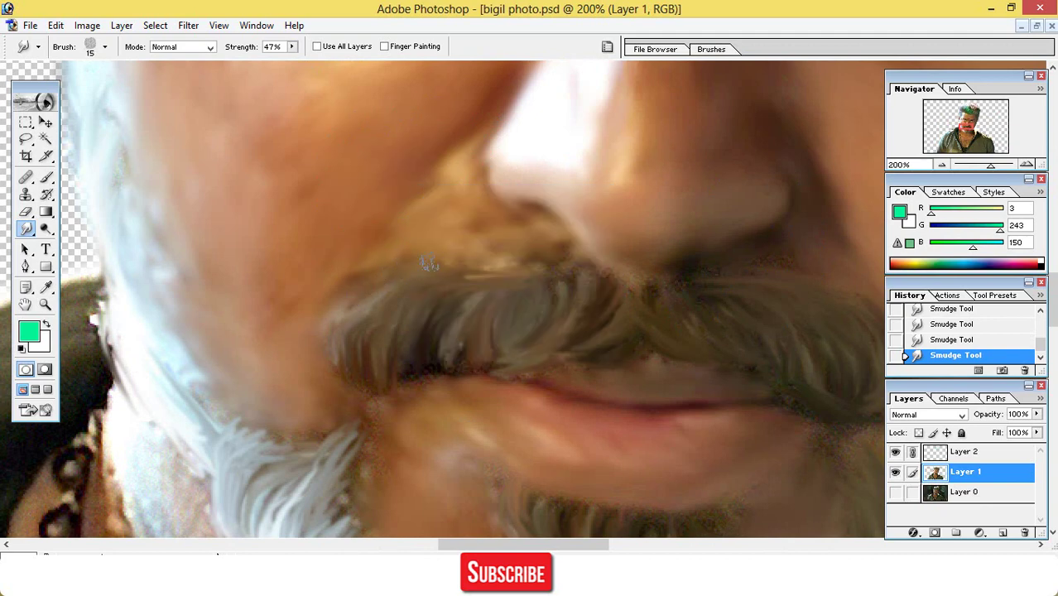
- Smudge the skin along the moustache's upper edge and blend its lower edge at the lit-side mouth corner
mouse_move(473, 266)
mouse_down()
mouse_move(525, 267)
mouse_move(566, 253)
mouse_up()
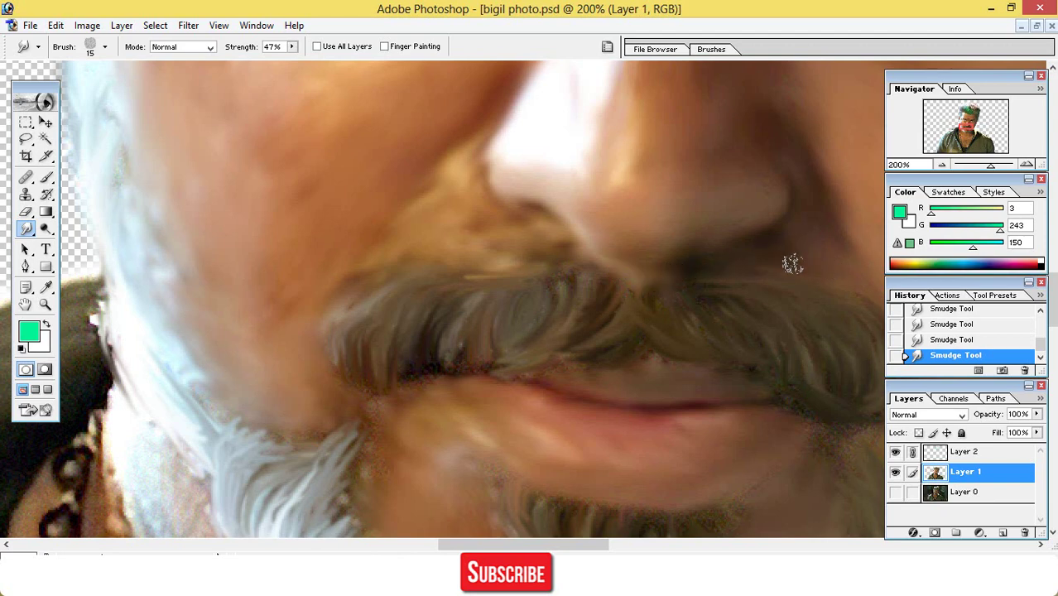
mouse_move(394, 374)
mouse_down()
mouse_move(413, 385)
mouse_move(444, 373)
mouse_up()
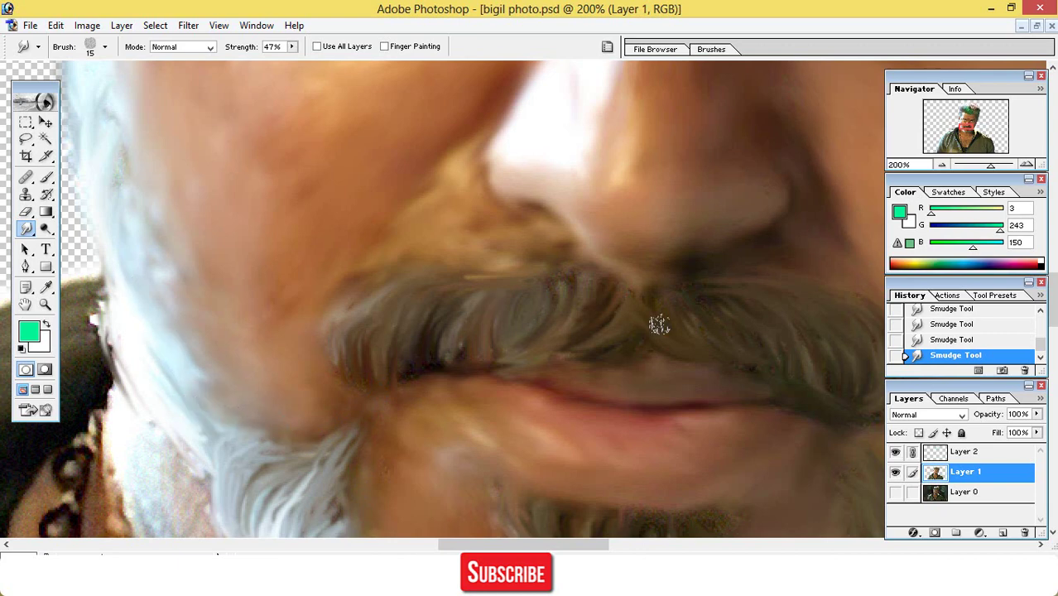
- Enlarge the smudge brush to 29 px and smooth the grainy jaw edge on the shaded side of the face
drag(591, 547, 652, 546)
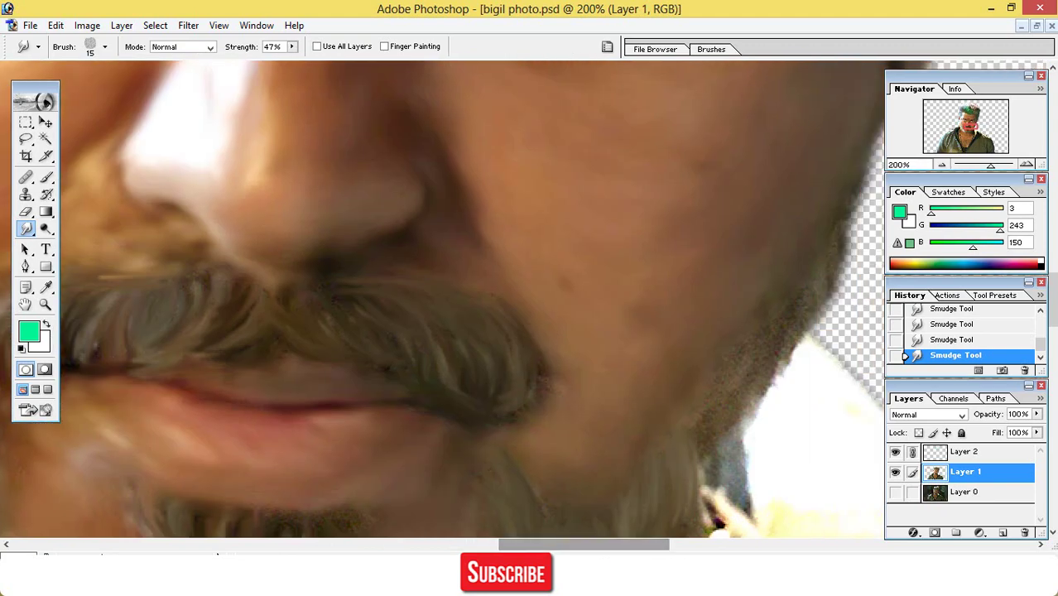
right_click(781, 332)
drag(811, 359, 823, 364)
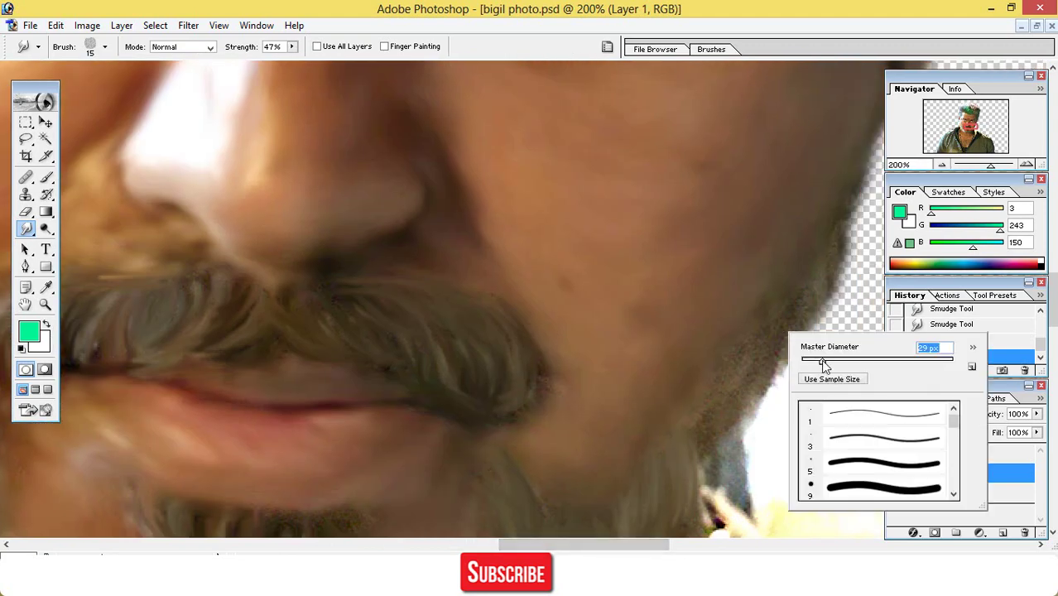
click(798, 252)
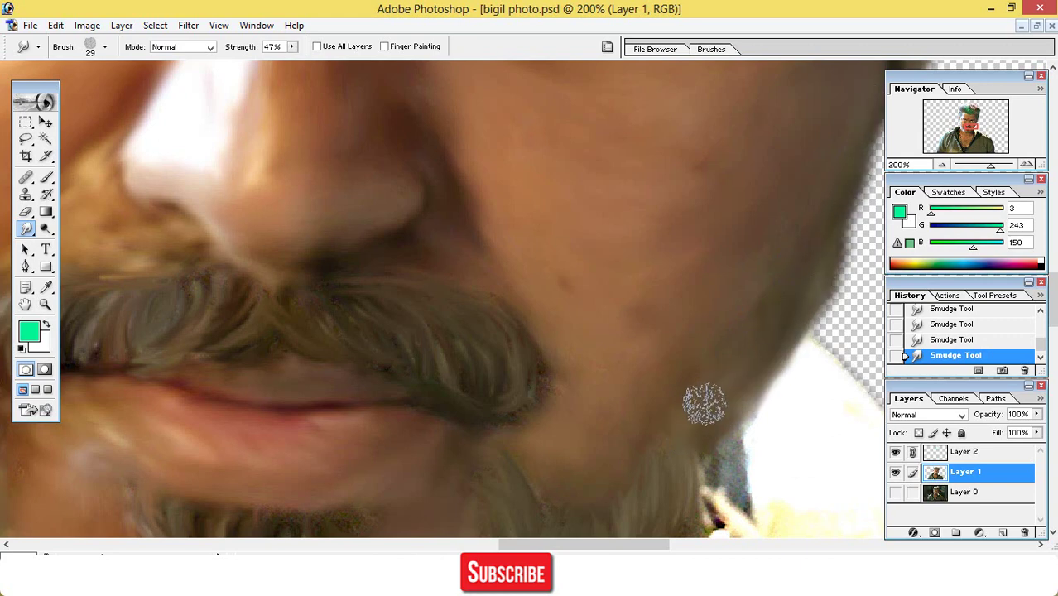
- Reduce the smudge brush to 14 px and blend the moustache's end and lower edge on the shaded side
right_click(570, 381)
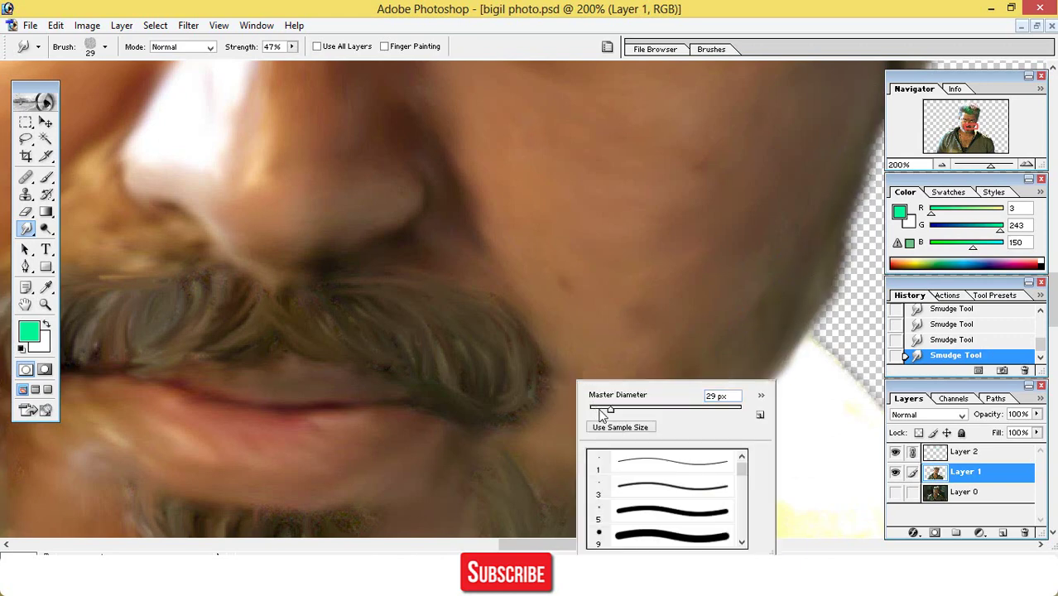
drag(602, 412, 598, 412)
click(530, 364)
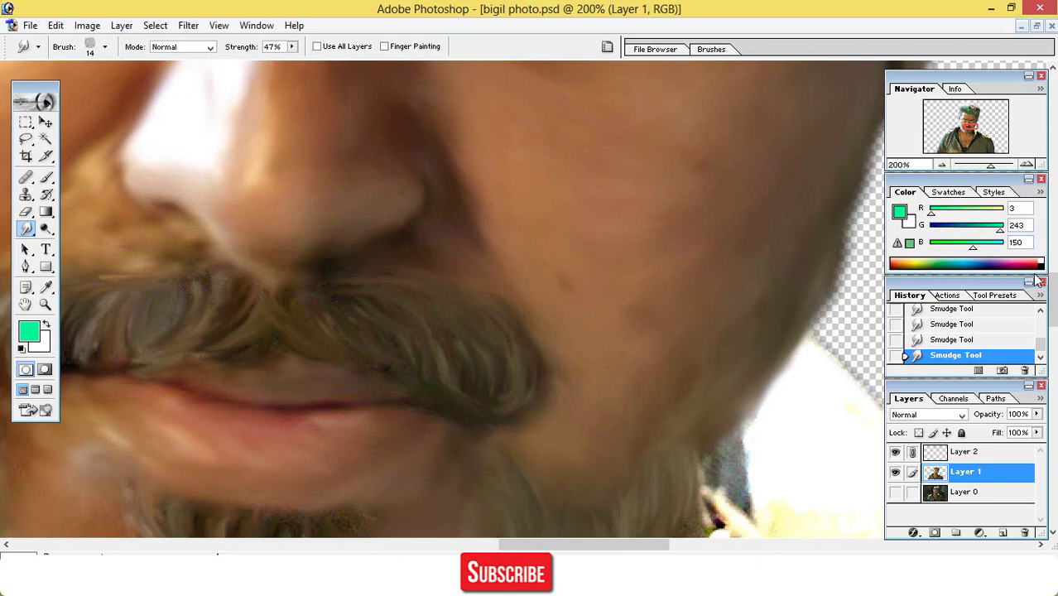
- Set the smudge brush to 41 px and smooth the shadowed neck skin and the skin directly below the beard
drag(1053, 300, 1052, 333)
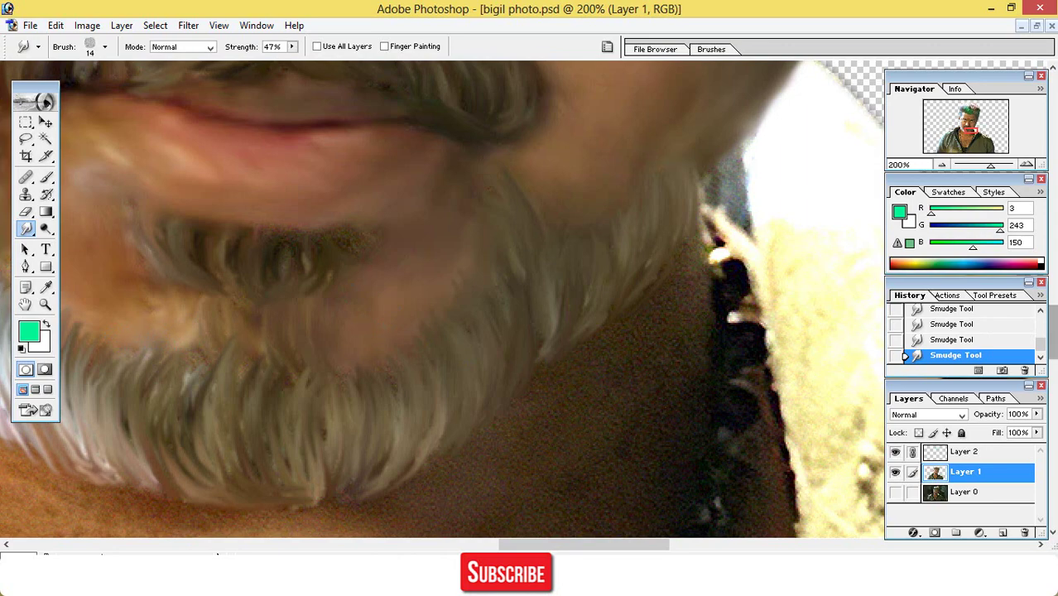
scroll(547, 248, down, 5)
right_click(550, 251)
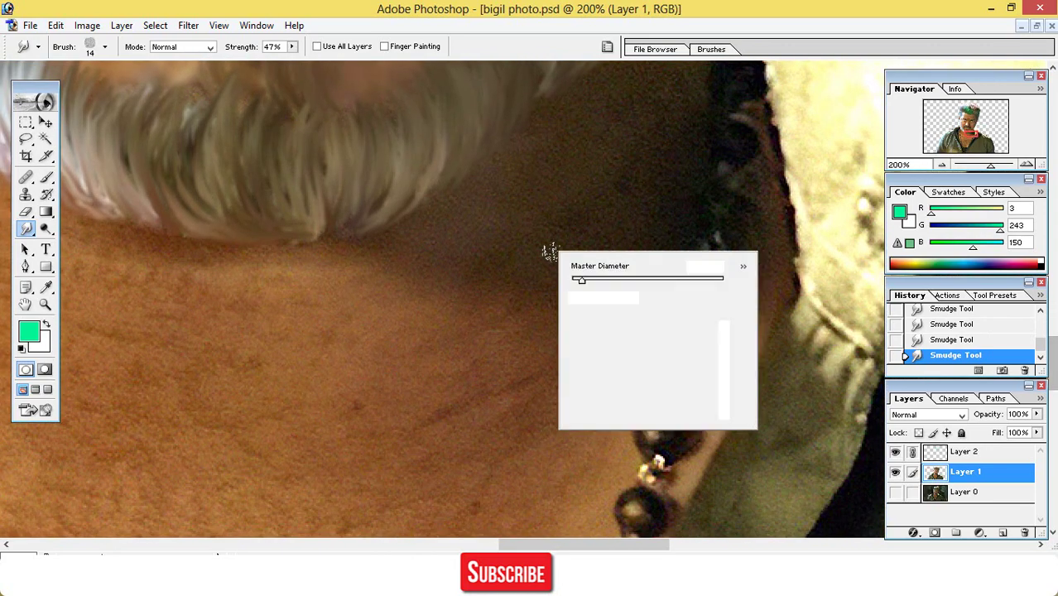
click(601, 280)
key(Return)
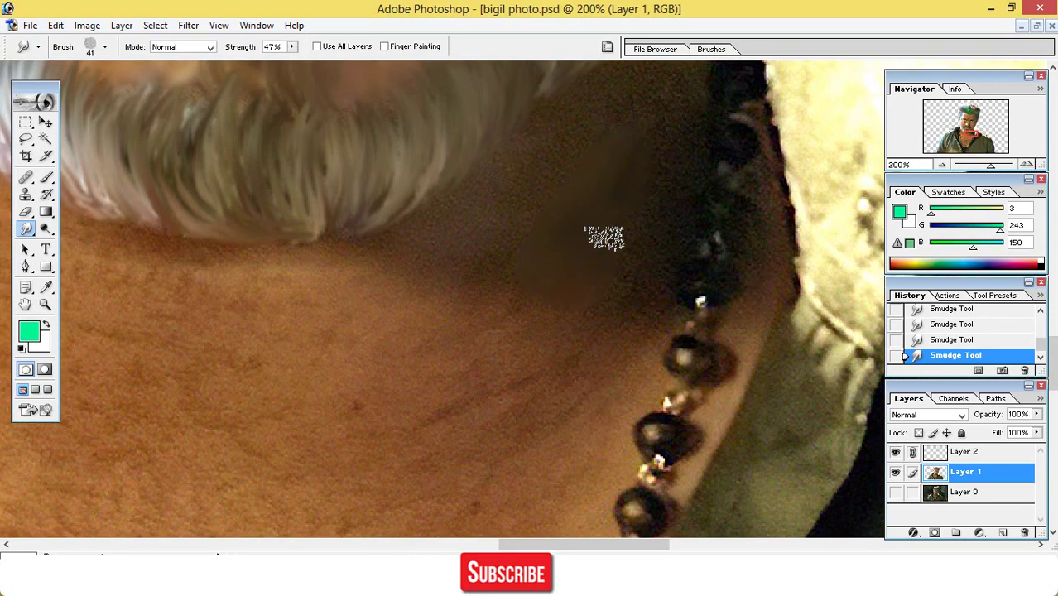
mouse_move(632, 82)
mouse_down()
mouse_move(522, 190)
mouse_move(352, 269)
mouse_move(502, 215)
mouse_move(549, 162)
mouse_move(487, 191)
mouse_move(613, 75)
mouse_move(598, 92)
mouse_move(643, 79)
mouse_move(608, 178)
mouse_move(658, 91)
mouse_move(641, 253)
mouse_move(614, 278)
mouse_move(622, 302)
mouse_move(573, 387)
mouse_move(602, 358)
mouse_move(463, 466)
mouse_move(550, 401)
mouse_move(370, 462)
mouse_move(544, 343)
mouse_move(368, 441)
mouse_move(473, 383)
mouse_move(539, 322)
mouse_up()
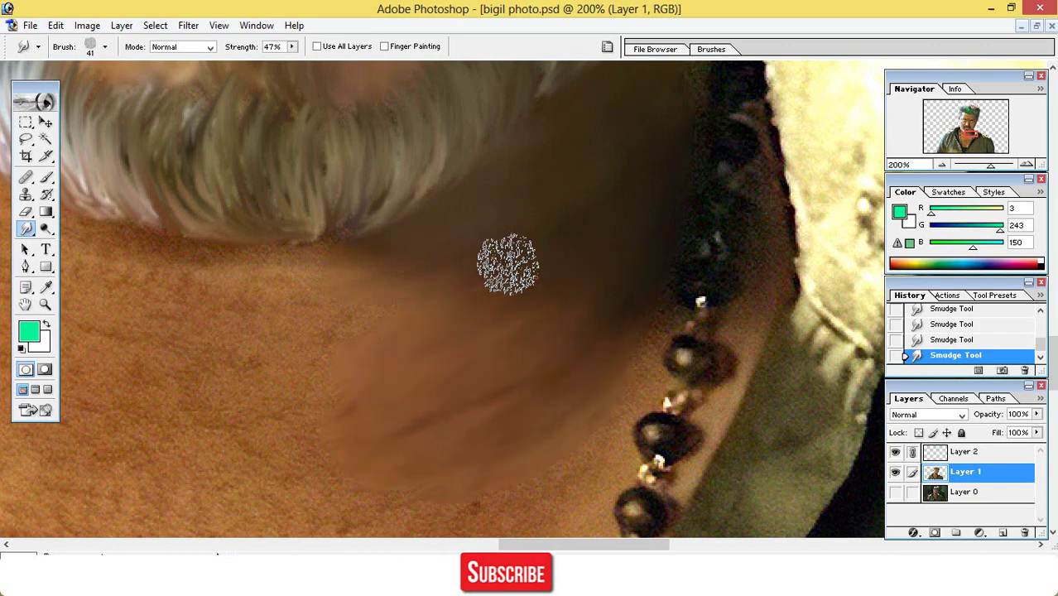
mouse_move(385, 283)
mouse_down()
mouse_move(101, 284)
mouse_move(119, 297)
mouse_move(80, 263)
mouse_move(267, 273)
mouse_move(347, 249)
mouse_move(278, 261)
mouse_move(359, 264)
mouse_move(290, 289)
mouse_move(207, 288)
mouse_move(120, 257)
mouse_move(248, 267)
mouse_up()
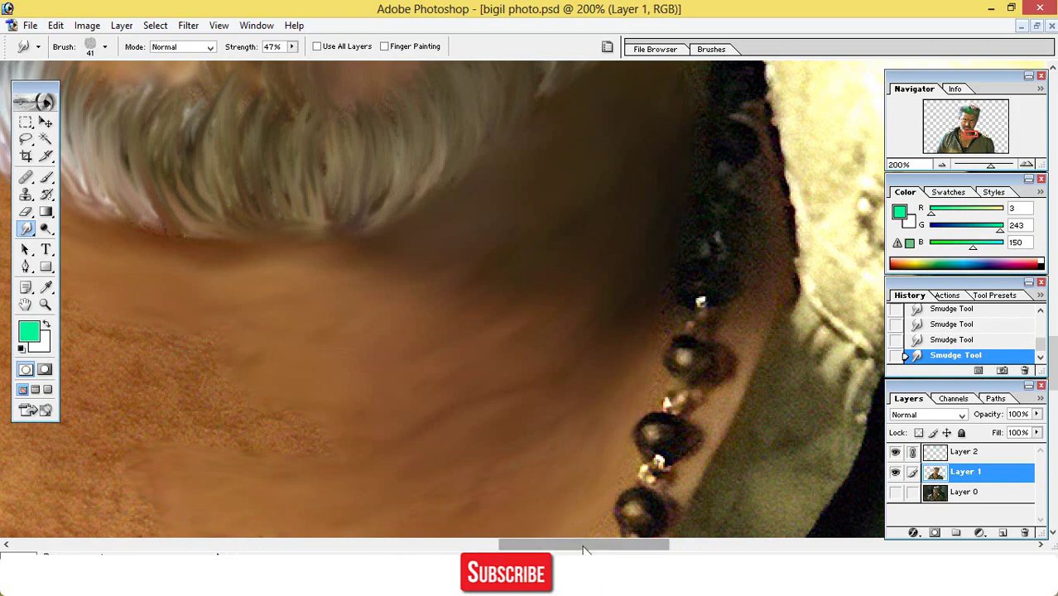
- Smudge away the grain in the neck skin between the lit-side bead strand and the white beard
mouse_move(584, 545)
mouse_down()
mouse_move(457, 544)
mouse_move(502, 545)
mouse_up()
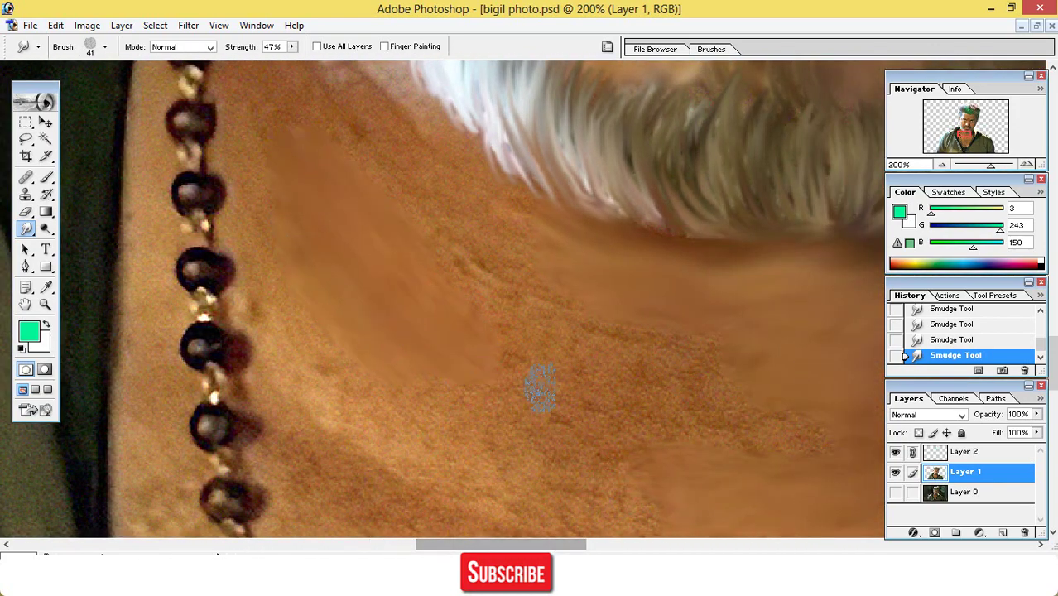
mouse_move(642, 427)
mouse_down()
mouse_move(441, 392)
mouse_move(629, 484)
mouse_move(553, 445)
mouse_move(658, 425)
mouse_move(656, 395)
mouse_move(735, 435)
mouse_move(825, 412)
mouse_move(563, 369)
mouse_move(699, 363)
mouse_move(706, 353)
mouse_move(535, 348)
mouse_move(574, 319)
mouse_up()
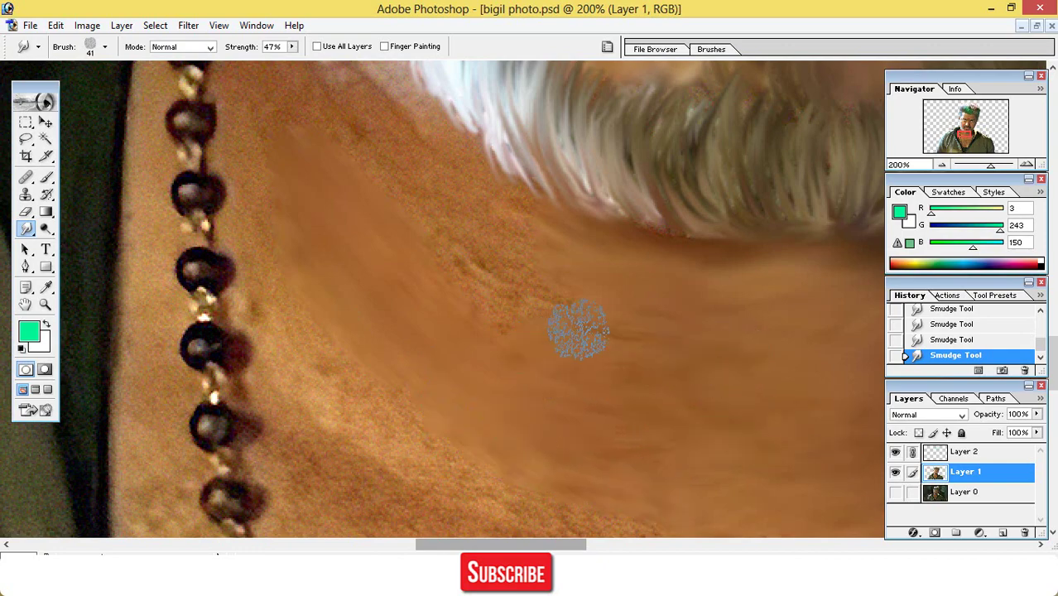
mouse_move(314, 154)
mouse_down()
mouse_move(416, 234)
mouse_move(297, 130)
mouse_move(416, 167)
mouse_move(408, 140)
mouse_move(305, 79)
mouse_move(507, 227)
mouse_up()
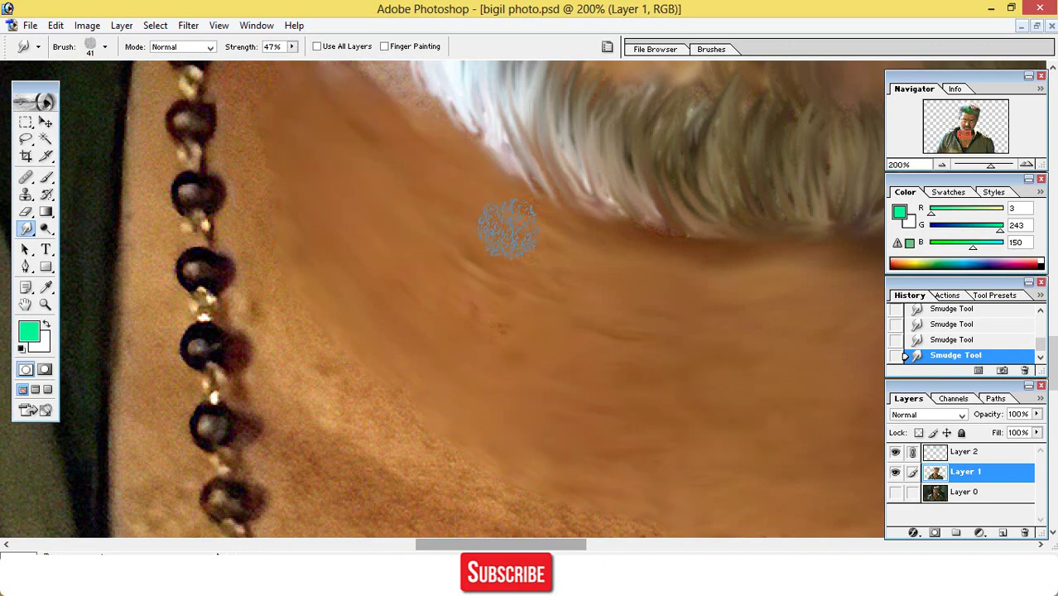
mouse_move(532, 183)
mouse_down()
mouse_move(443, 189)
mouse_move(260, 113)
mouse_move(255, 183)
mouse_move(279, 441)
mouse_move(265, 260)
mouse_move(310, 369)
mouse_move(447, 474)
mouse_up()
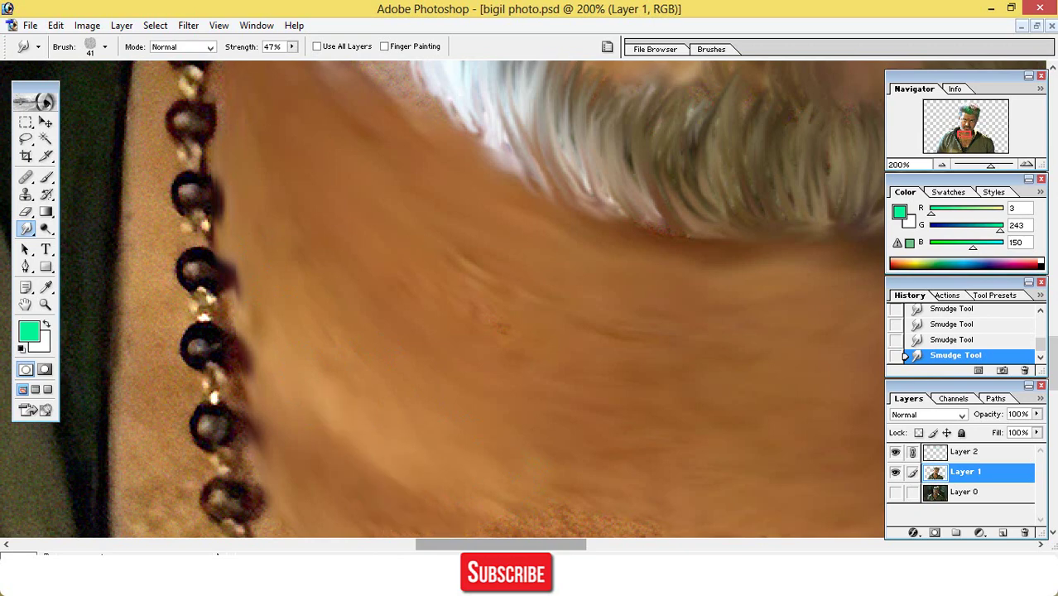
drag(398, 509, 567, 522)
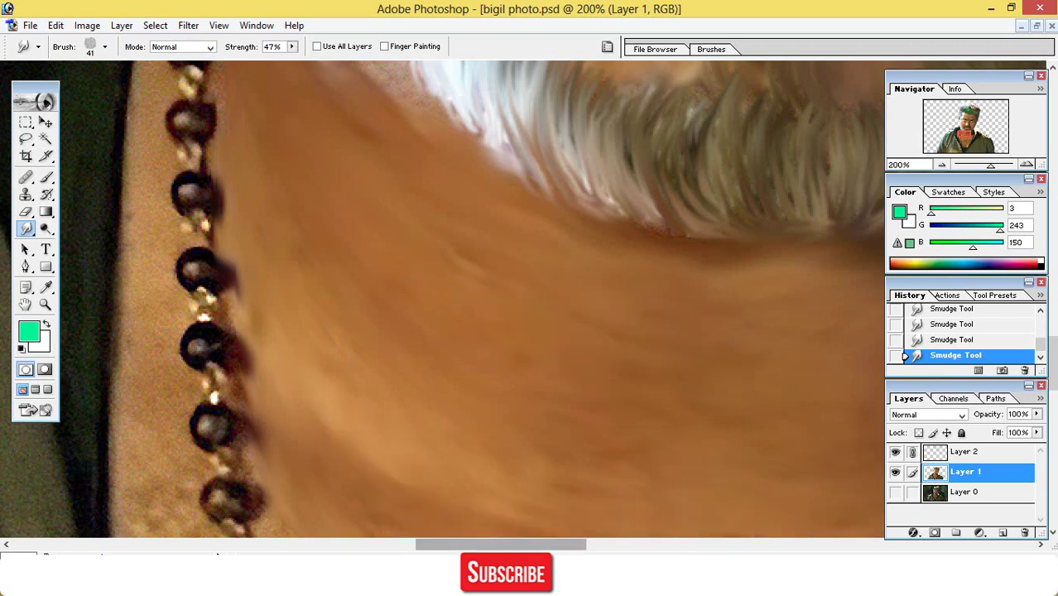
- Reduce the smudge brush to 22 px and smooth the narrow skin areas around the beads beside the shaded-side collar
drag(501, 545, 597, 545)
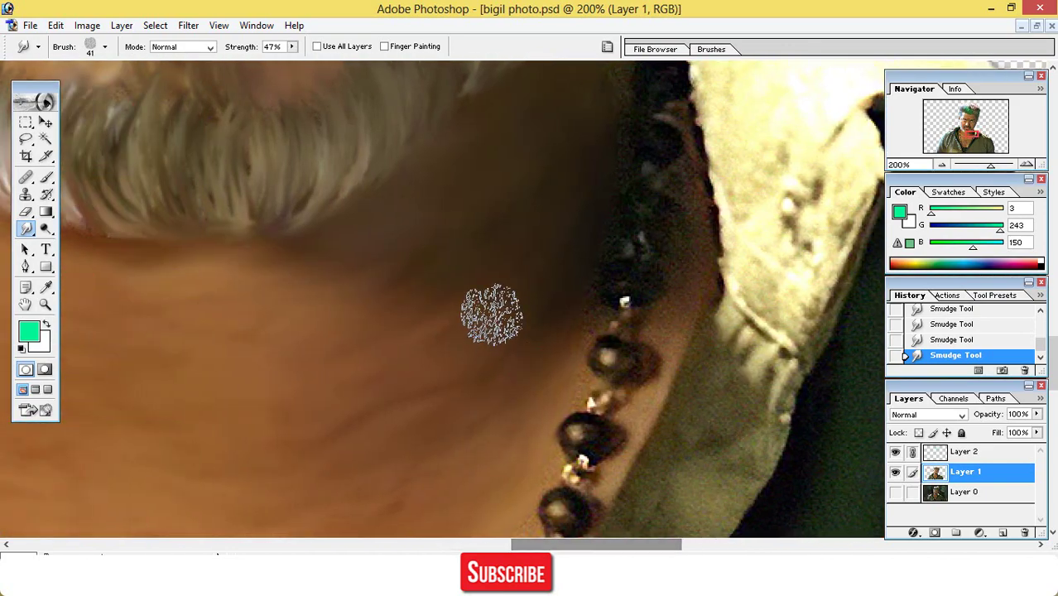
right_click(596, 297)
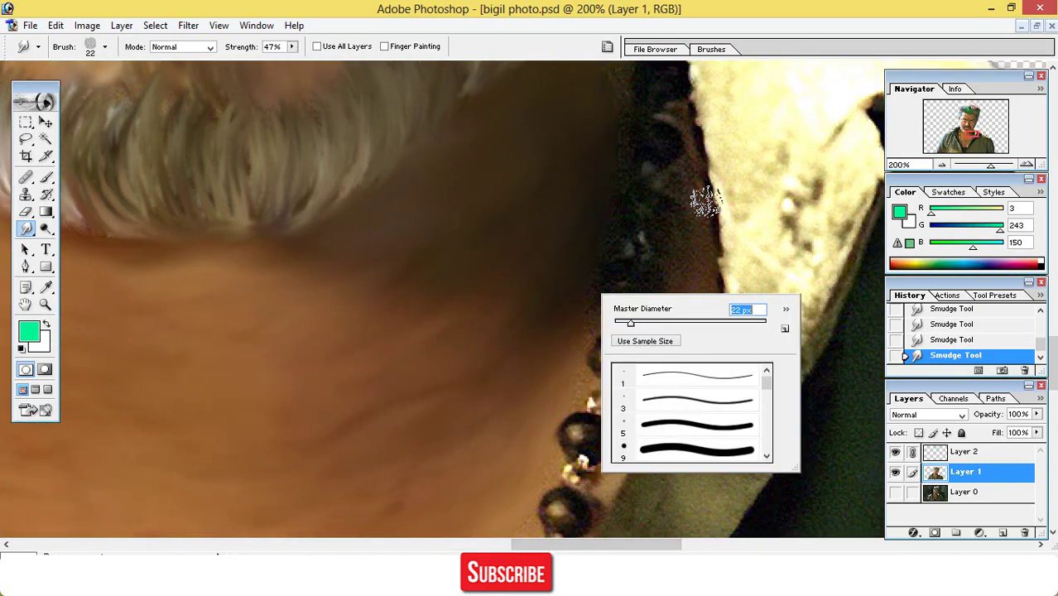
key(Return)
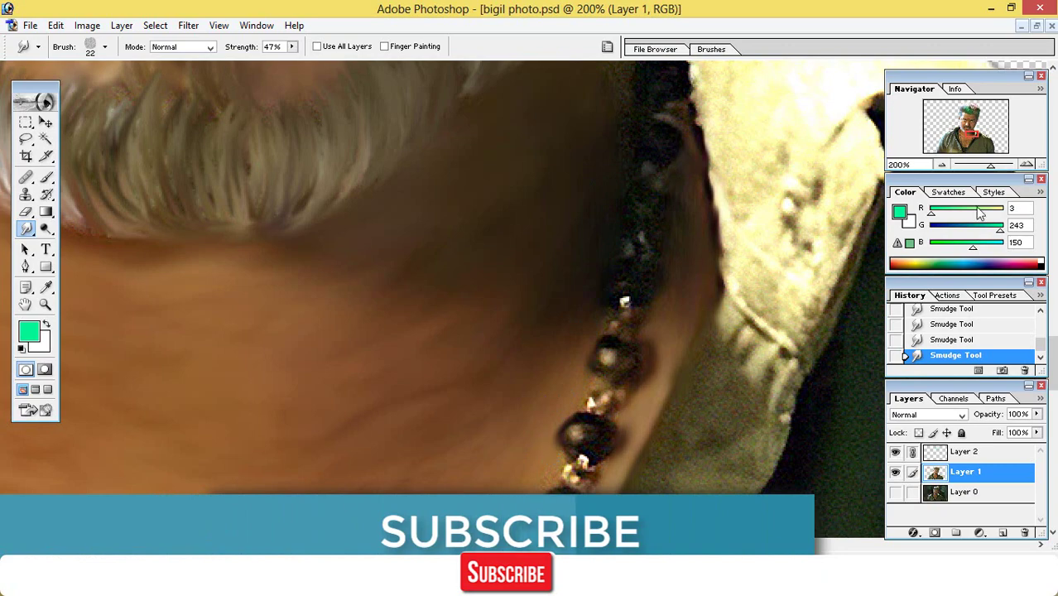
- Enlarge the smudge brush to 56 px and smooth the textured chest skin beside the shaded-side bead strand
scroll(748, 377, down, 5)
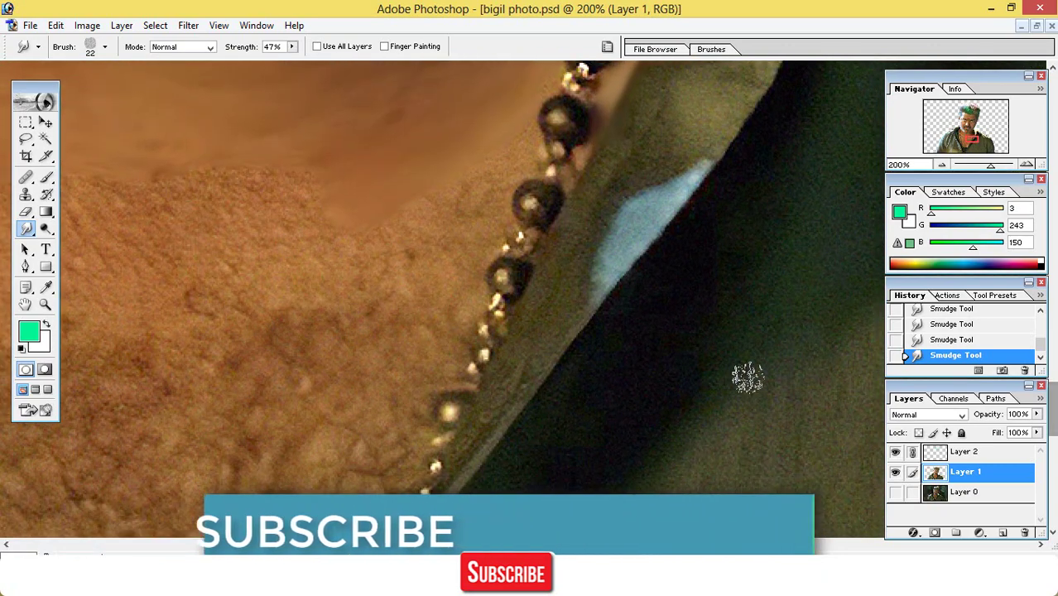
right_click(428, 230)
key(Return)
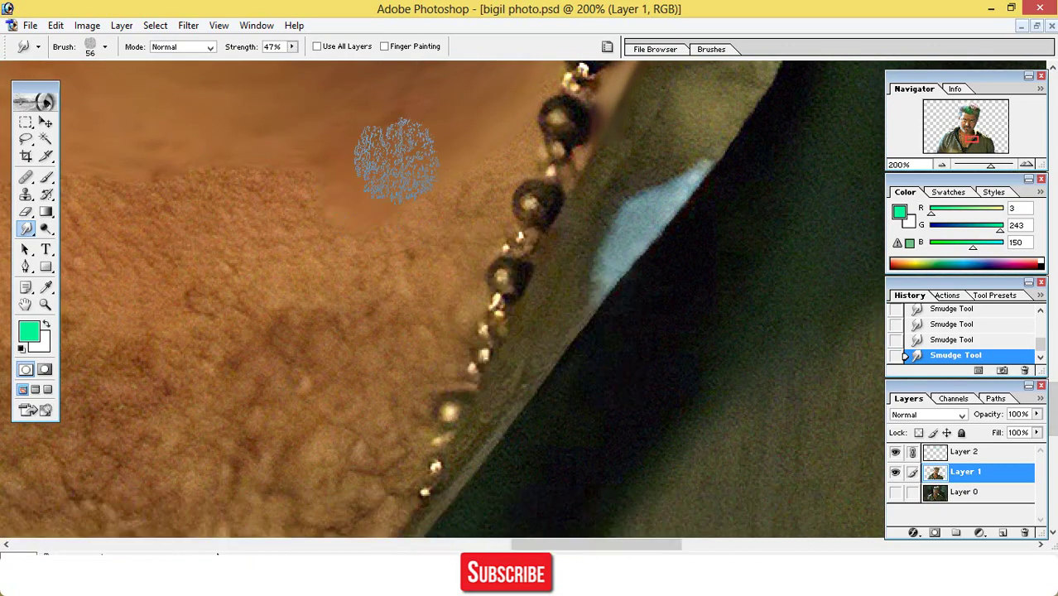
mouse_move(399, 370)
mouse_down()
mouse_move(348, 506)
mouse_move(244, 502)
mouse_move(378, 294)
mouse_move(208, 468)
mouse_move(111, 491)
mouse_move(43, 480)
mouse_move(146, 315)
mouse_move(158, 402)
mouse_move(237, 367)
mouse_move(220, 294)
mouse_move(295, 177)
mouse_move(130, 236)
mouse_move(79, 199)
mouse_up()
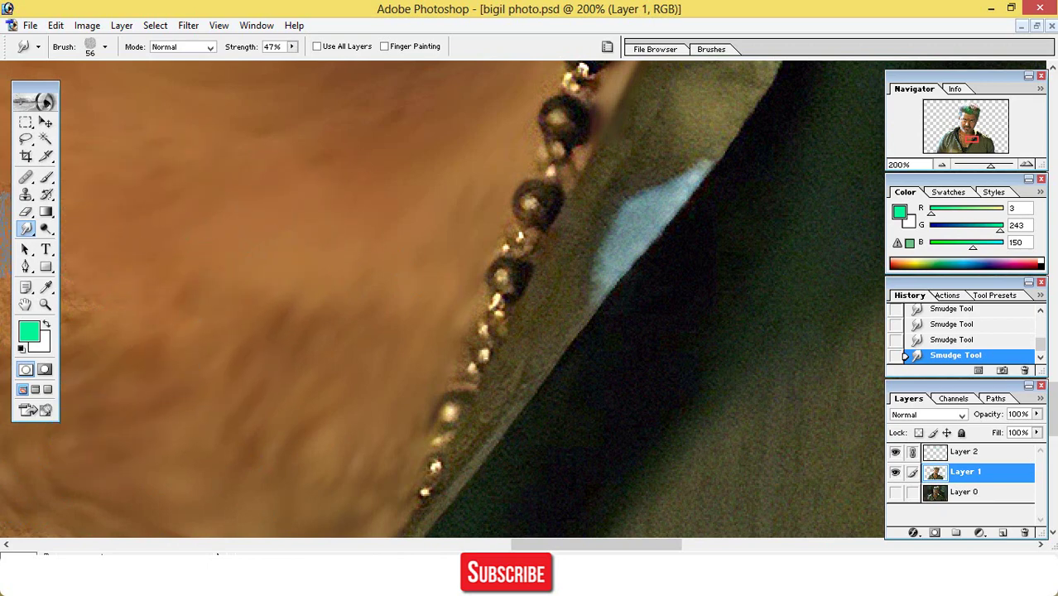
- Smooth the chest skin on both sides of the lit-side bead strand with the Smudge tool
scroll(385, 468, left, 6)
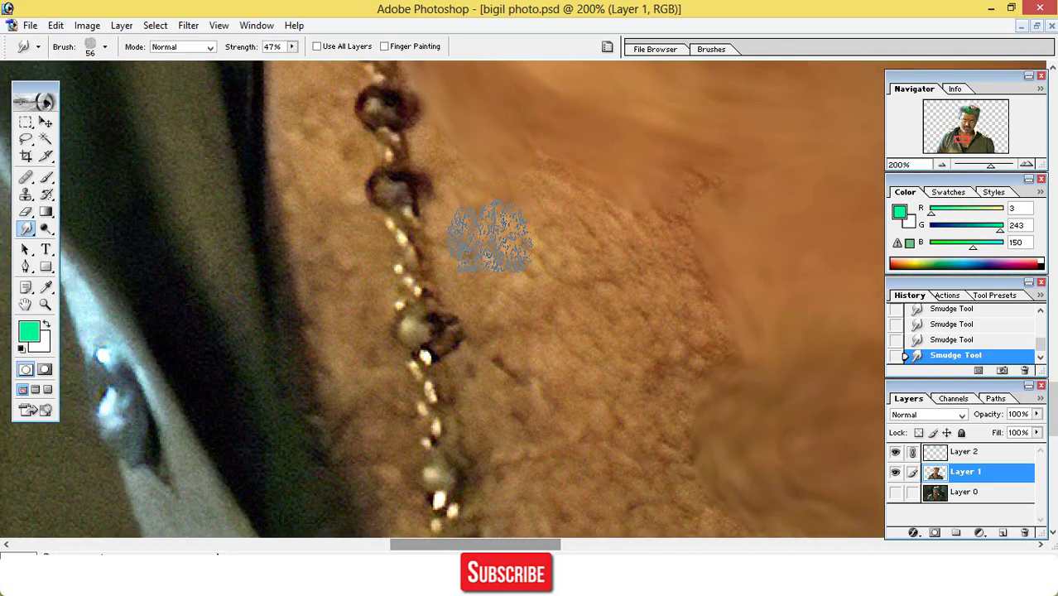
mouse_move(490, 236)
mouse_down()
mouse_move(491, 264)
mouse_move(472, 197)
mouse_move(522, 402)
mouse_move(584, 493)
mouse_move(588, 477)
mouse_move(534, 406)
mouse_move(511, 478)
mouse_move(540, 485)
mouse_move(508, 335)
mouse_move(520, 323)
mouse_move(461, 155)
mouse_move(569, 276)
mouse_move(671, 483)
mouse_move(698, 501)
mouse_move(708, 452)
mouse_move(669, 317)
mouse_move(728, 371)
mouse_move(675, 302)
mouse_move(723, 296)
mouse_move(651, 154)
mouse_move(658, 163)
mouse_move(625, 192)
mouse_move(558, 163)
mouse_move(665, 374)
mouse_move(627, 338)
mouse_move(723, 458)
mouse_move(706, 489)
mouse_move(812, 485)
mouse_move(727, 457)
mouse_move(741, 478)
mouse_up()
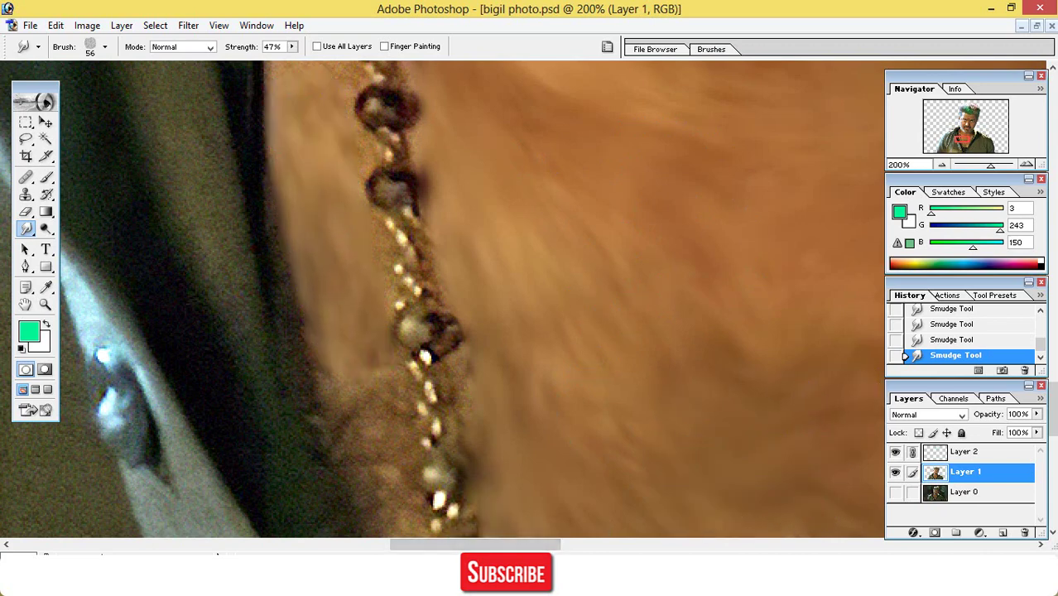
drag(308, 83, 373, 489)
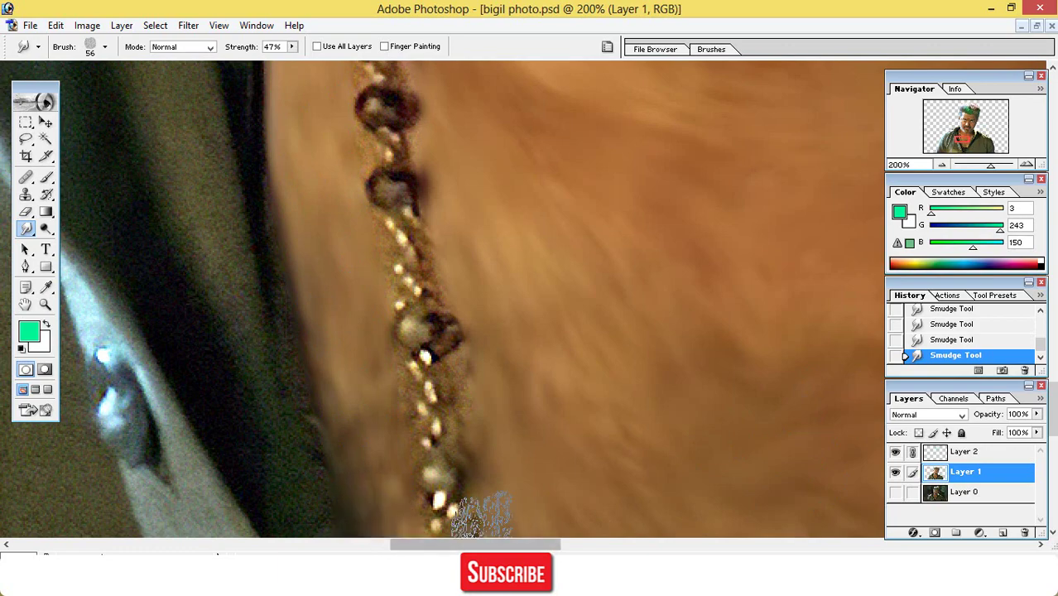
- Smudge the remaining rough lower chest skin between the bead strands down to the shirt's neckline
key(ctrl+minus)
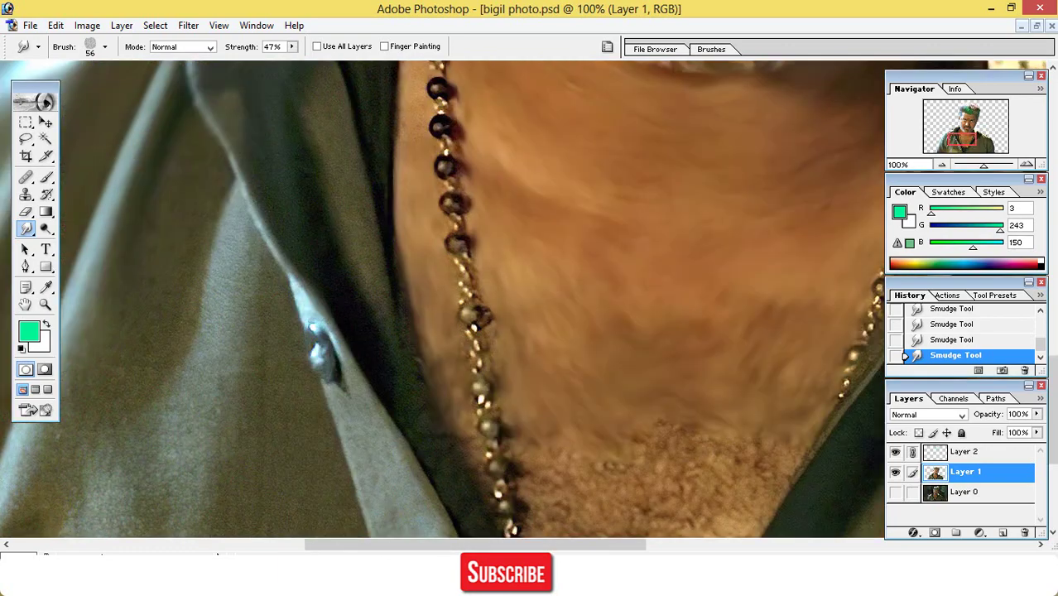
key(ctrl+minus)
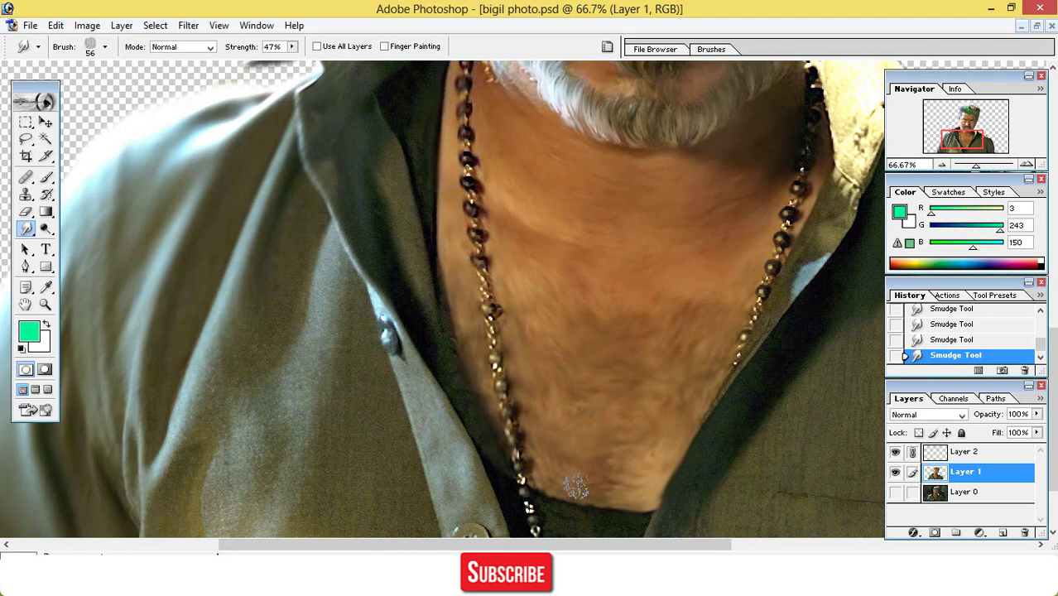
drag(577, 487, 637, 517)
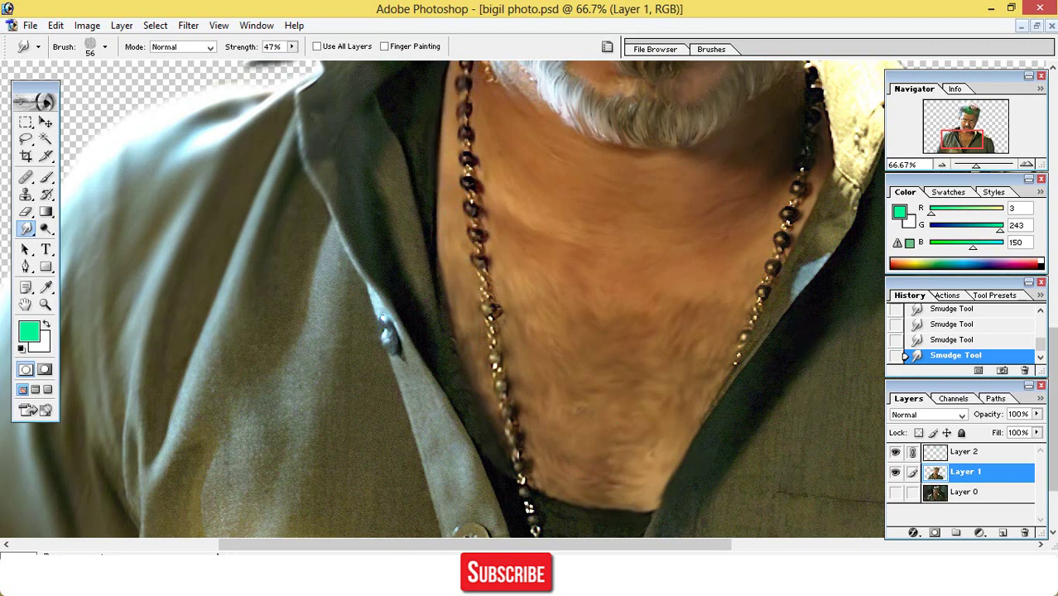
- Reduce the smudge brush to 30 px and smooth the inner folds and skin of the lit-side ear
scroll(527, 508, up, 10)
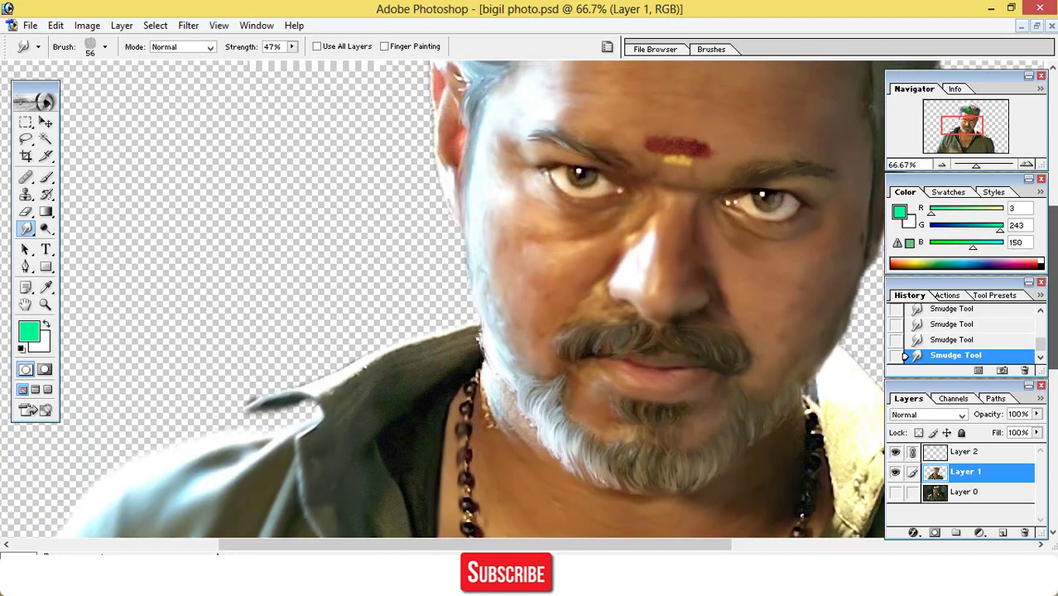
scroll(472, 299, up, 8)
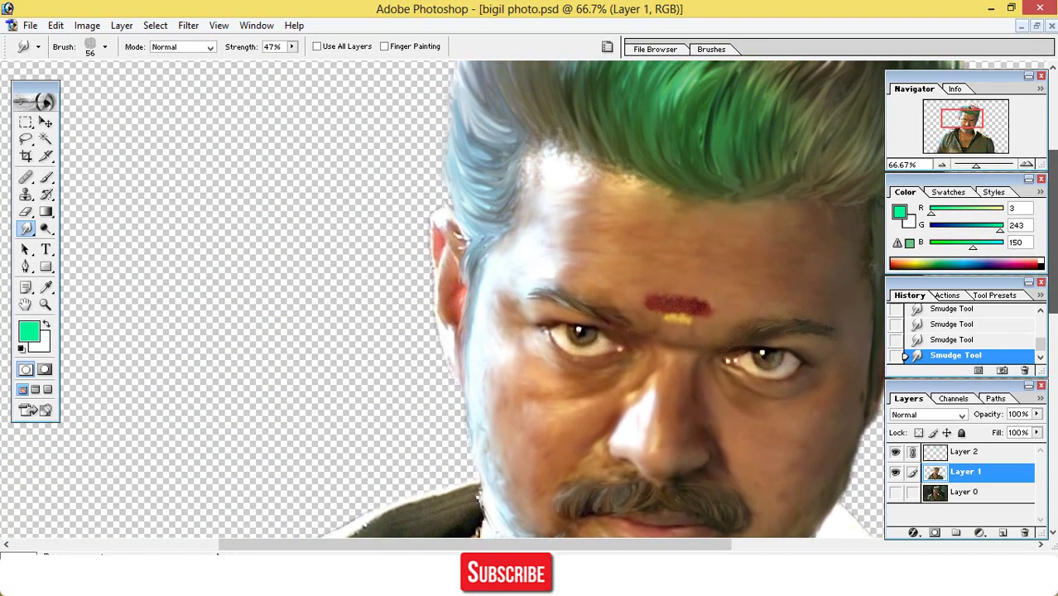
key(ctrl+plus)
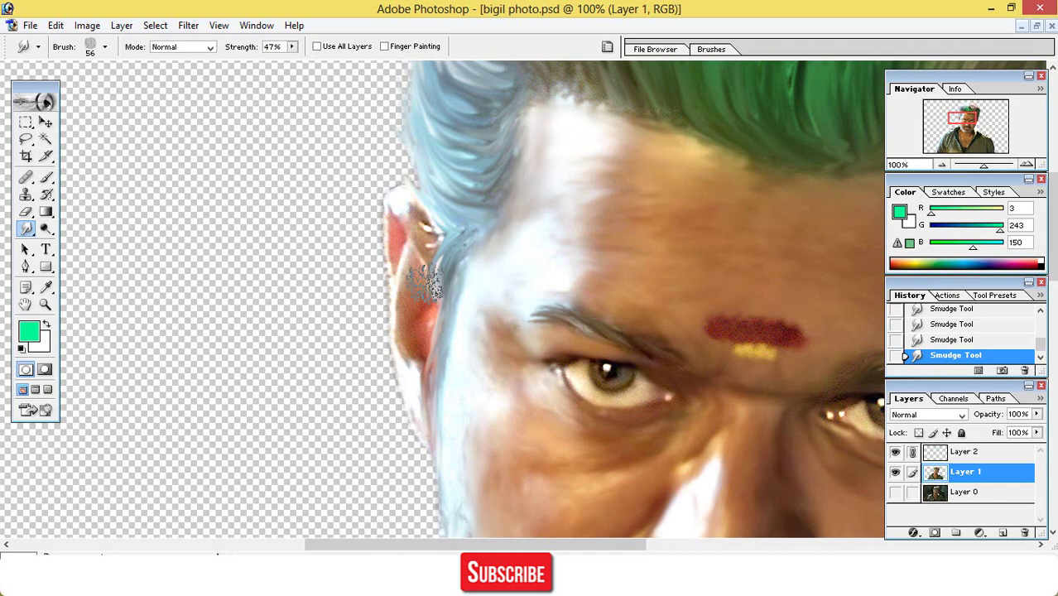
right_click(424, 281)
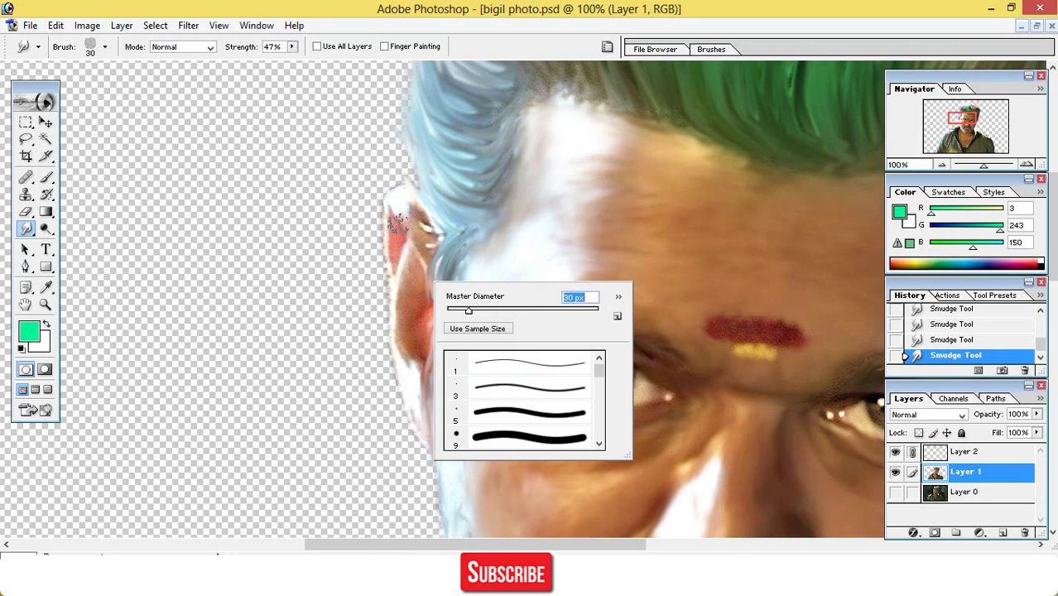
key(Return)
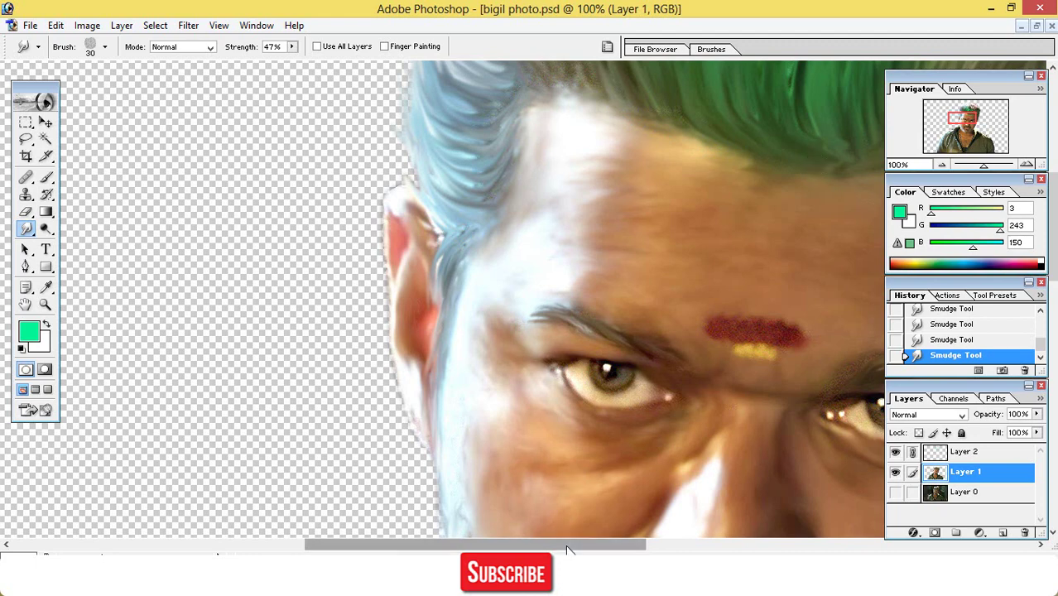
- Enlarge the smudge brush to 98 px and up to 241 px, and smooth the shirt fabric across the front and sleeves
drag(571, 544, 742, 544)
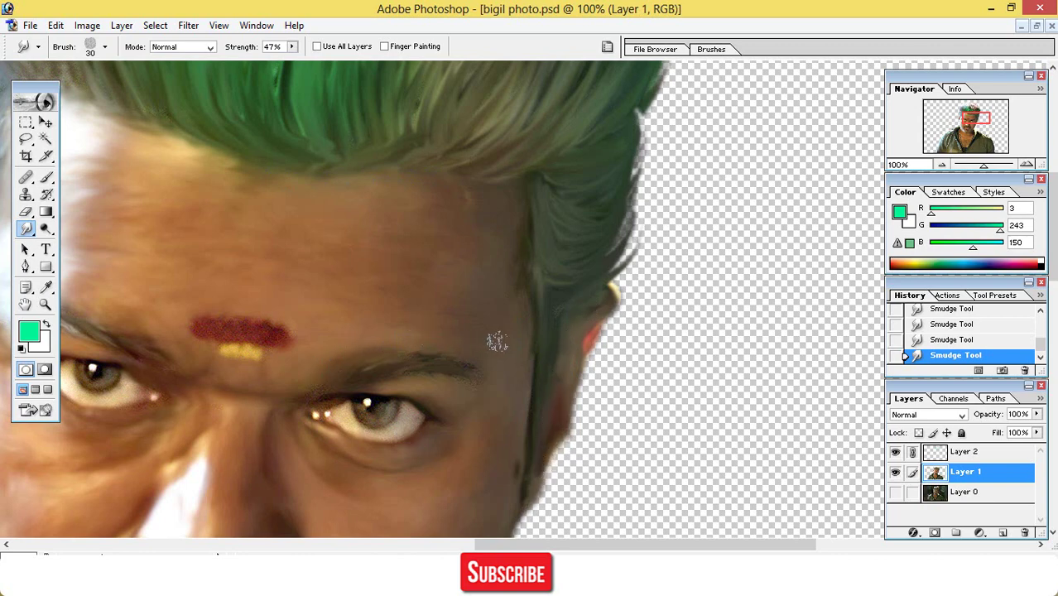
key(ctrl+minus)
key(ctrl+minus)
key(ctrl+minus)
key(ctrl+minus)
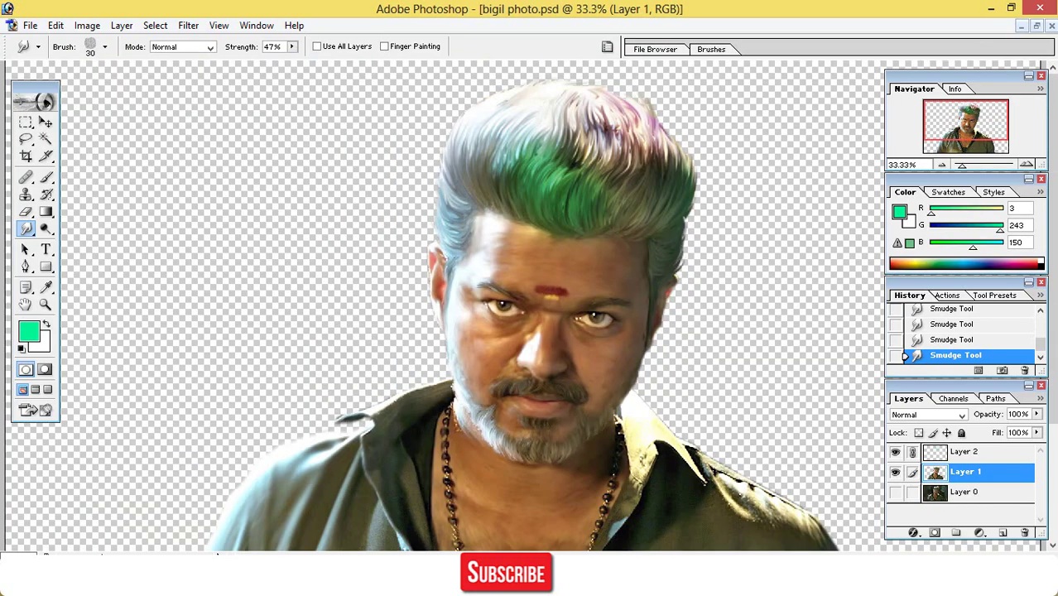
key(ctrl+minus)
key(ctrl+plus)
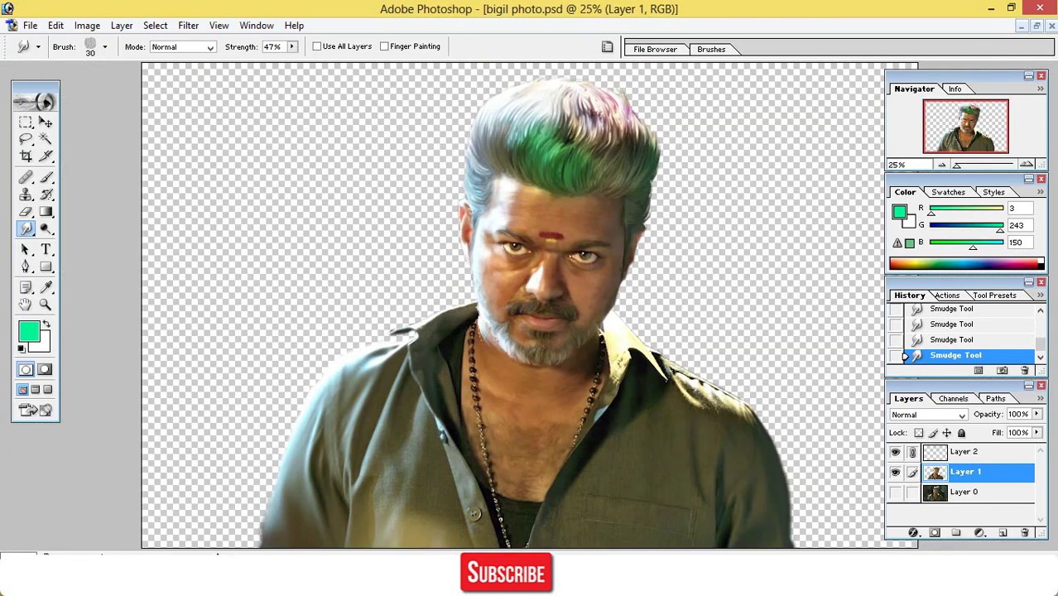
right_click(429, 446)
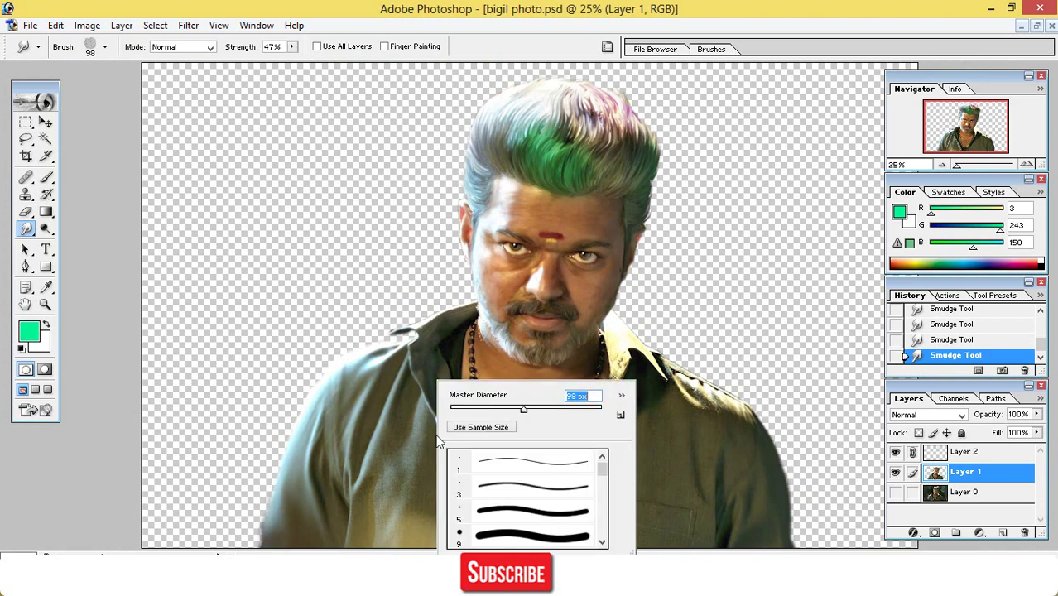
click(394, 444)
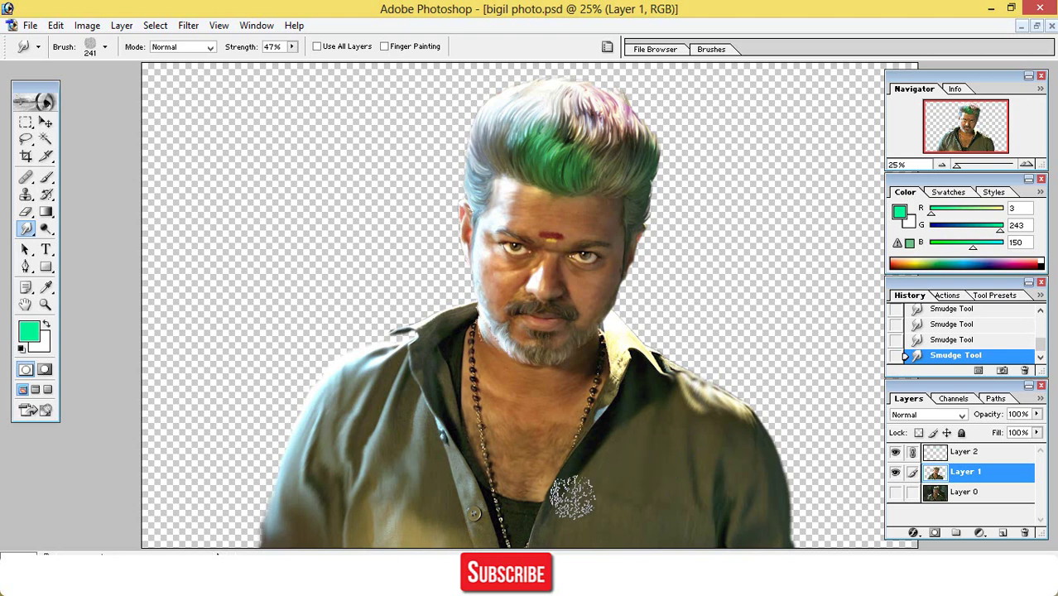
- Reduce the smudge brush to 83 px and smooth the shaded-side collar, shoulder and sleeve edge of the shirt
right_click(579, 500)
drag(652, 409, 635, 409)
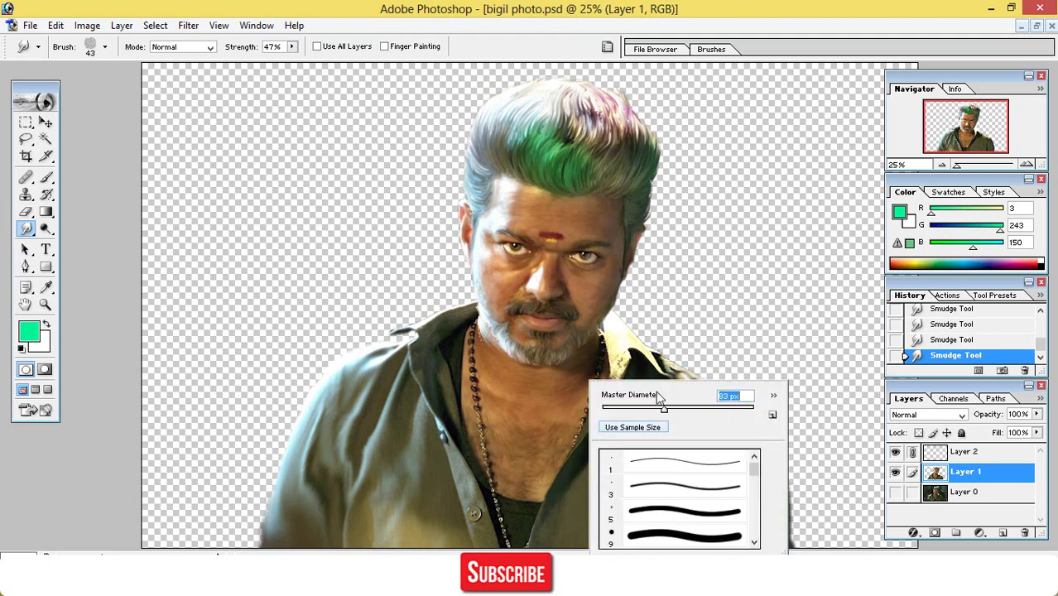
key(Return)
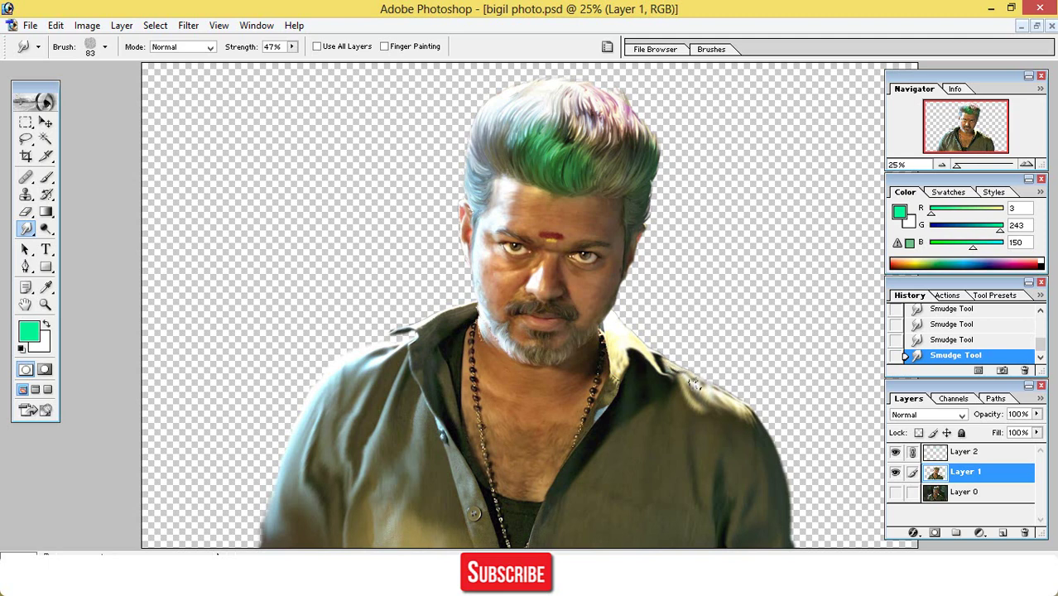
mouse_move(736, 399)
mouse_down()
mouse_move(778, 447)
mouse_move(777, 474)
mouse_up()
- Add a new layer above Layer 1 and load Layer 1's outline as a selection
click(45, 122)
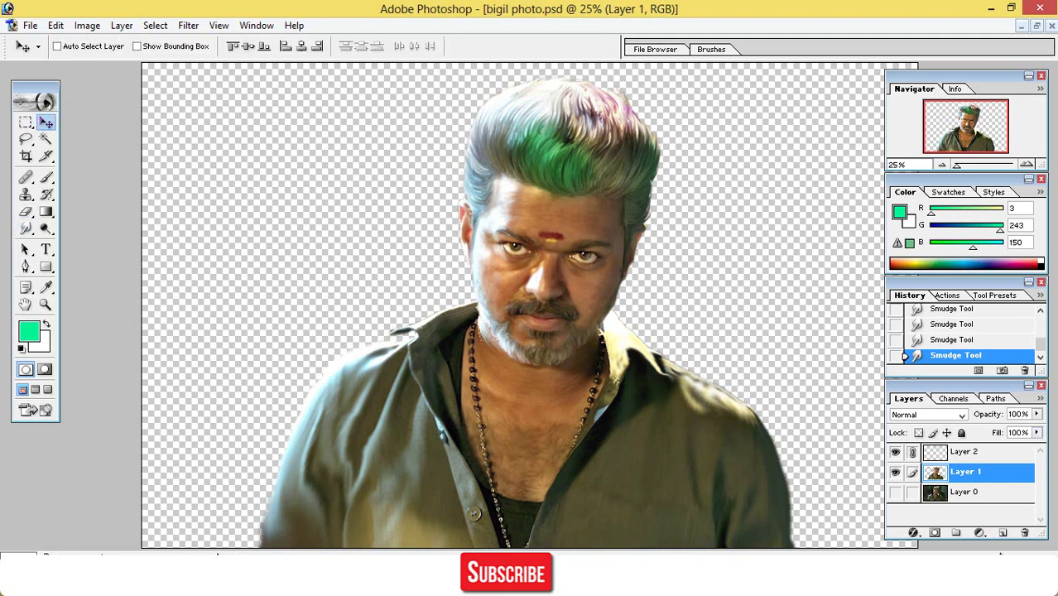
click(1003, 534)
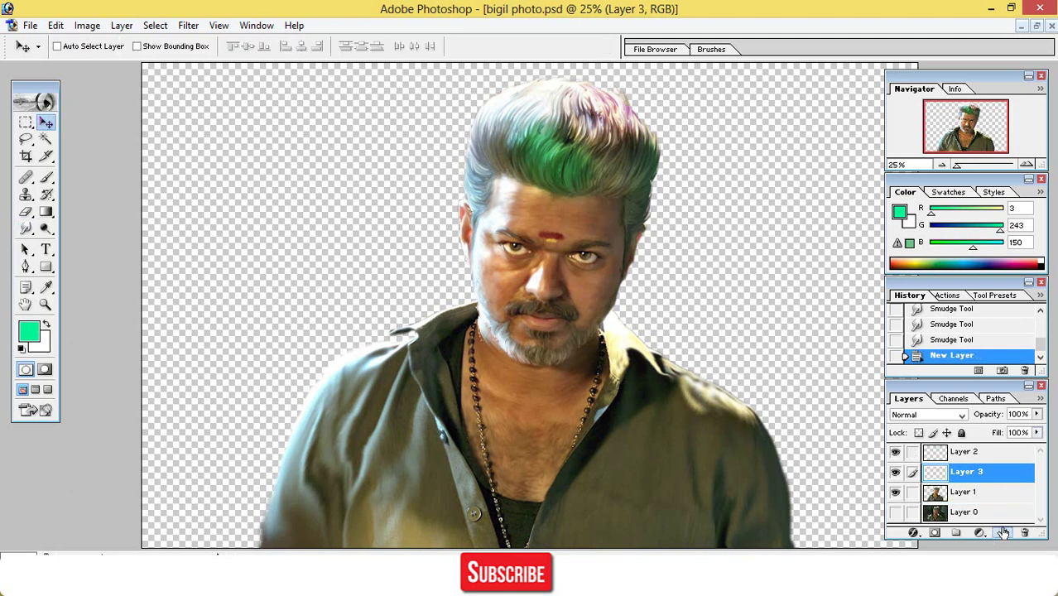
ctrl+click(936, 493)
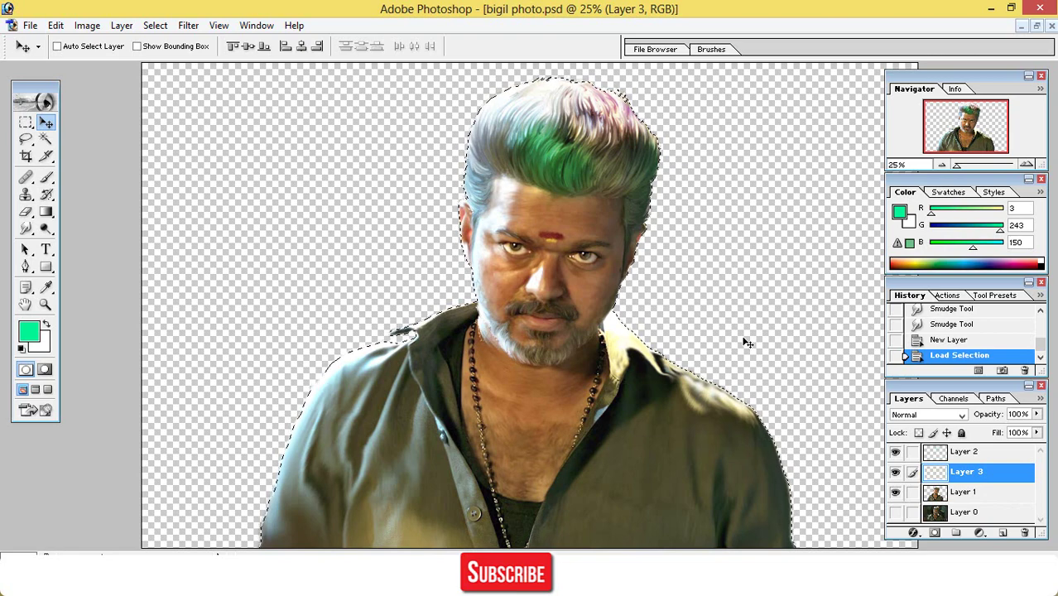
- Paint green over the lit-side jaw and beard with a soft 333 px brush at 49% opacity
key(ctrl+plus)
key(ctrl+plus)
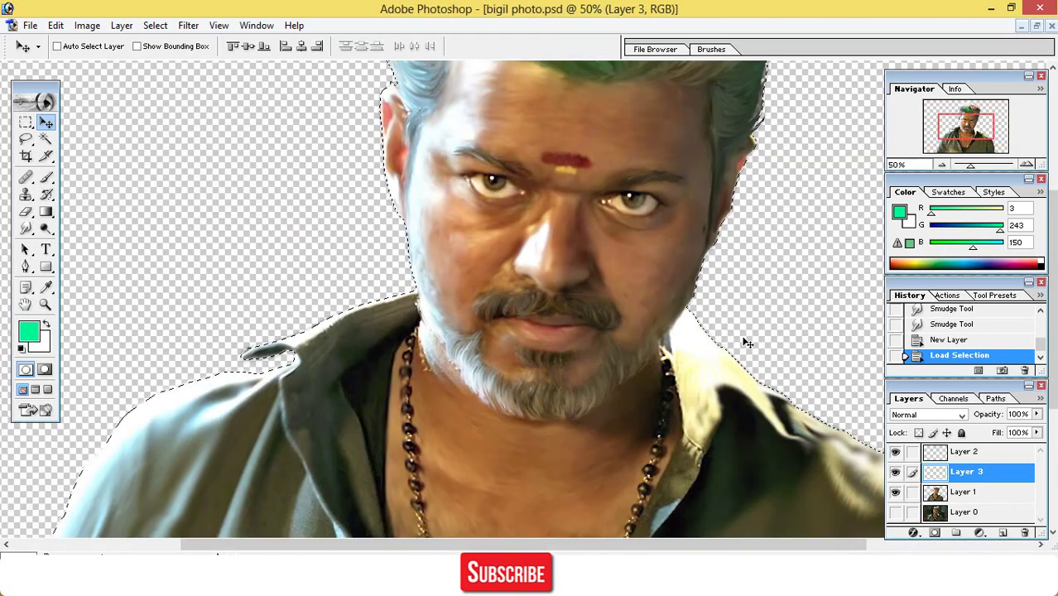
key(ctrl+plus)
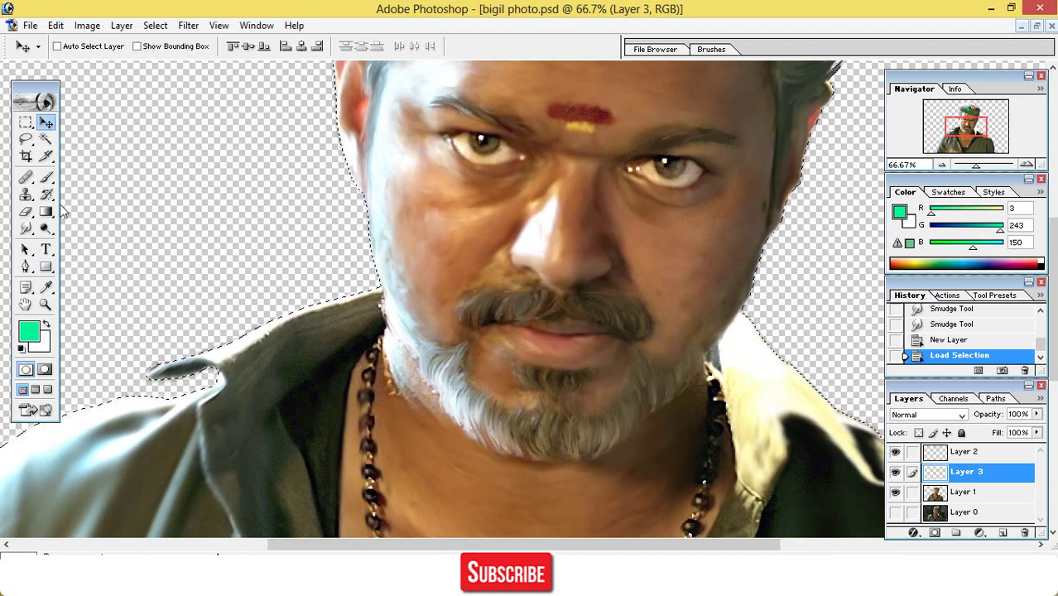
click(45, 178)
mouse_move(414, 344)
mouse_down()
mouse_move(473, 389)
mouse_move(513, 398)
mouse_up()
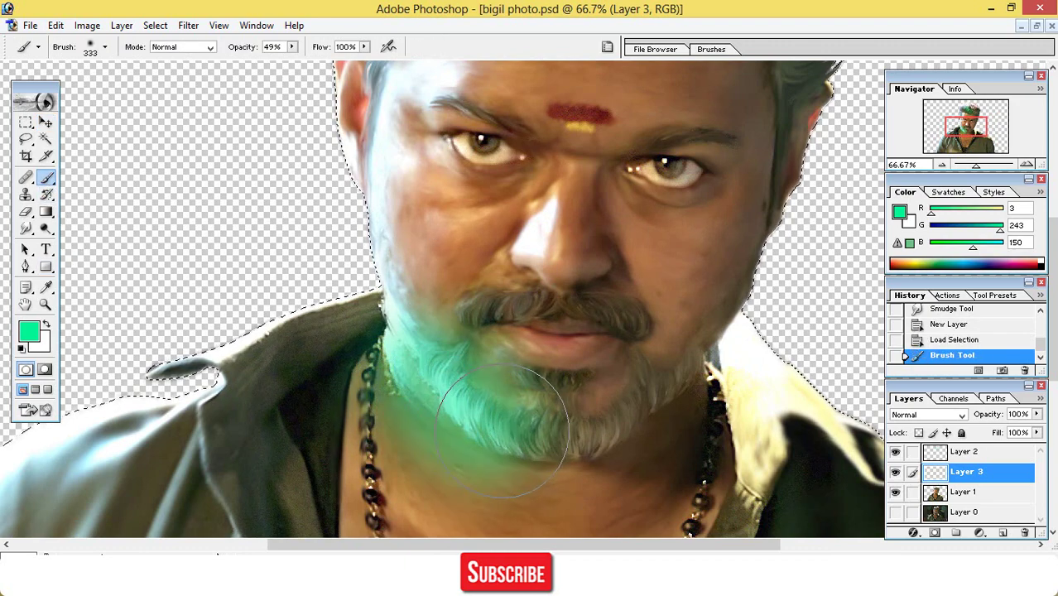
- Set the foreground color to cyan 03D4F3 and brush it over the shaded-side jaw and beard
click(29, 332)
mouse_move(571, 309)
mouse_down()
mouse_move(574, 326)
mouse_move(574, 286)
mouse_move(570, 298)
mouse_up()
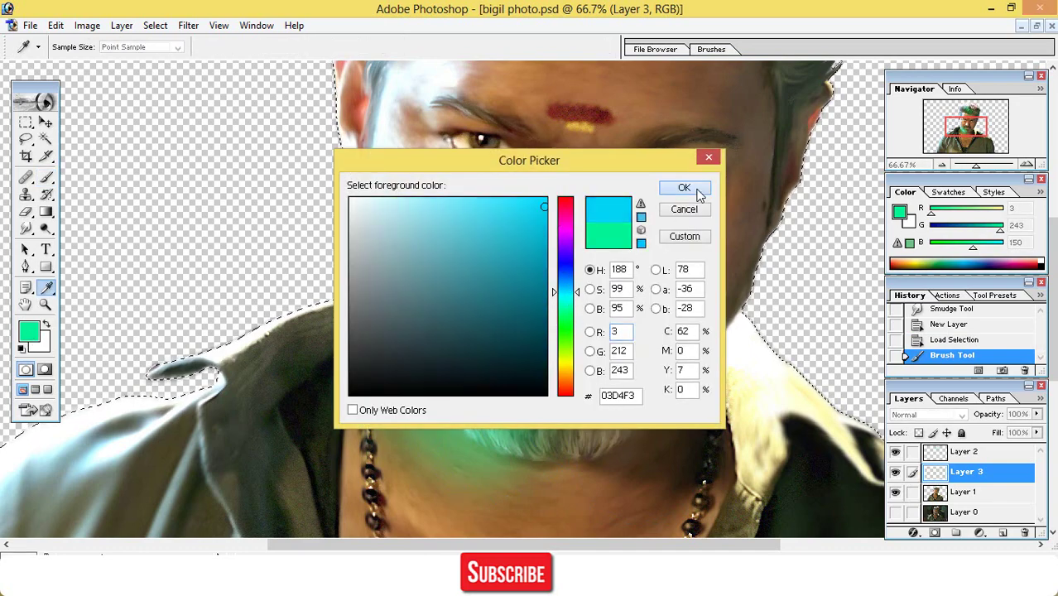
click(685, 188)
drag(709, 390, 613, 439)
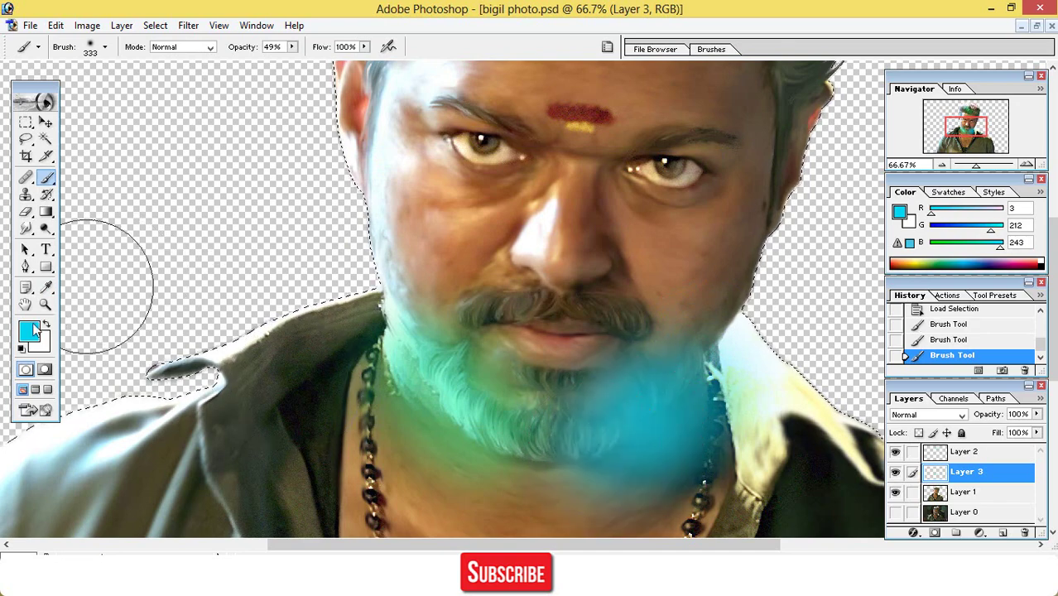
- Set the foreground color to orange F36303 and brush it over the lit-side cheek
click(30, 331)
click(572, 379)
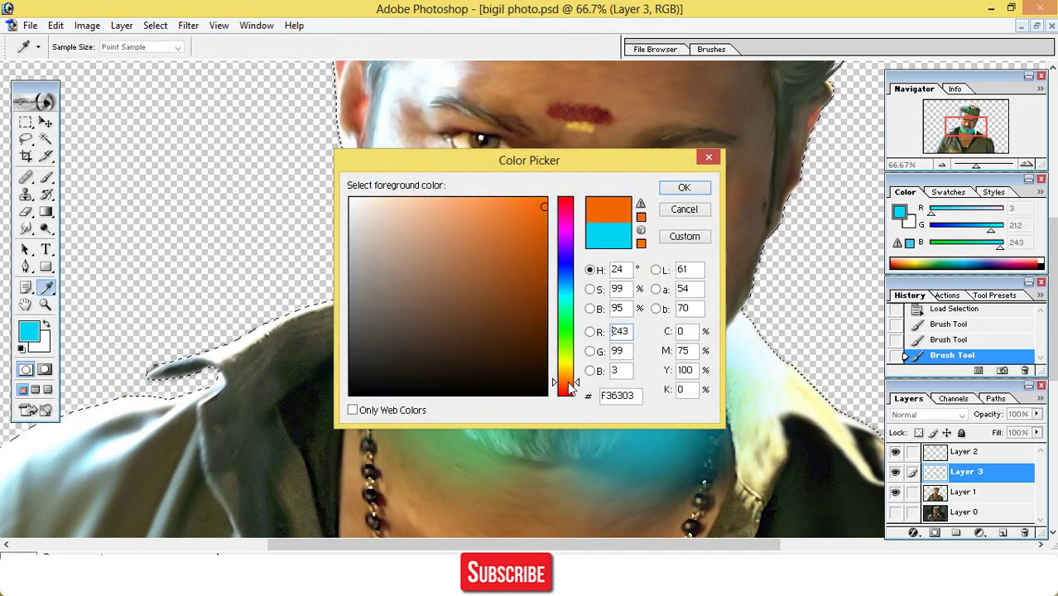
click(685, 188)
drag(427, 211, 441, 232)
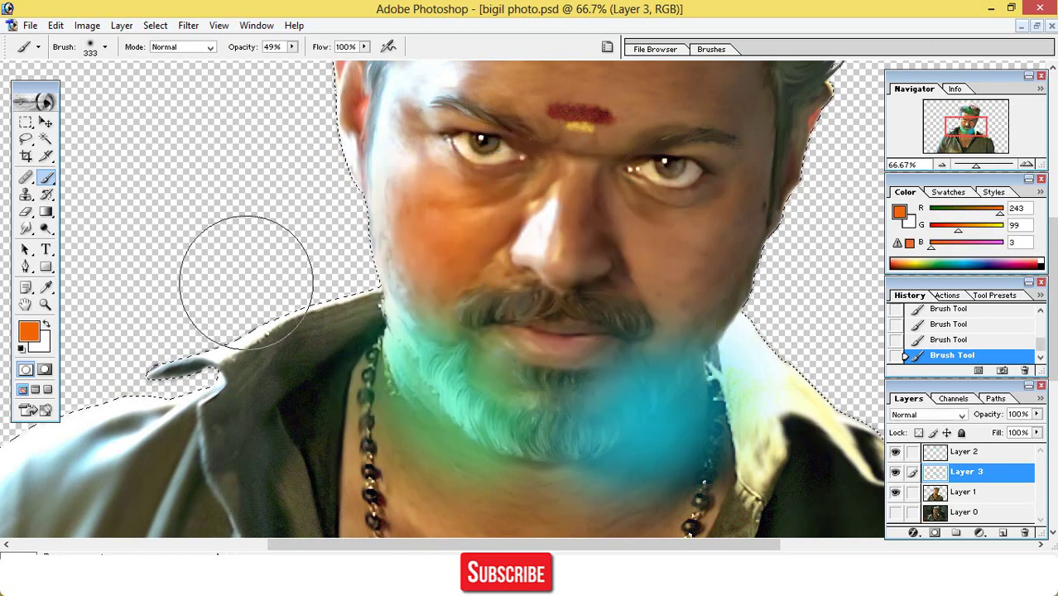
- Shift the foreground color to a redder orange, RGB 243, 82, 3, and brush it over the shaded-side cheek
click(30, 333)
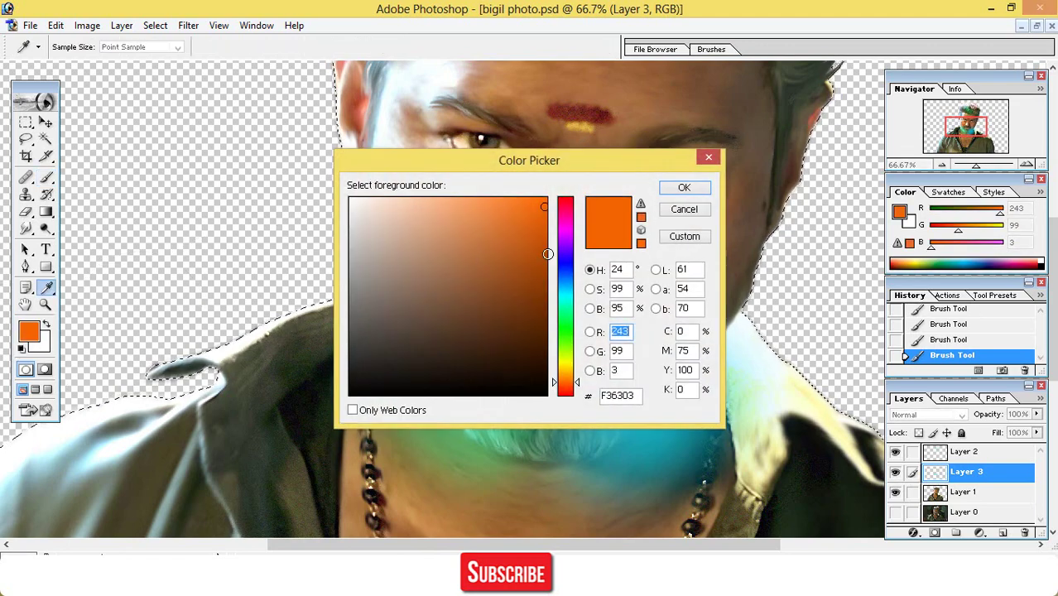
drag(566, 245, 570, 391)
click(684, 188)
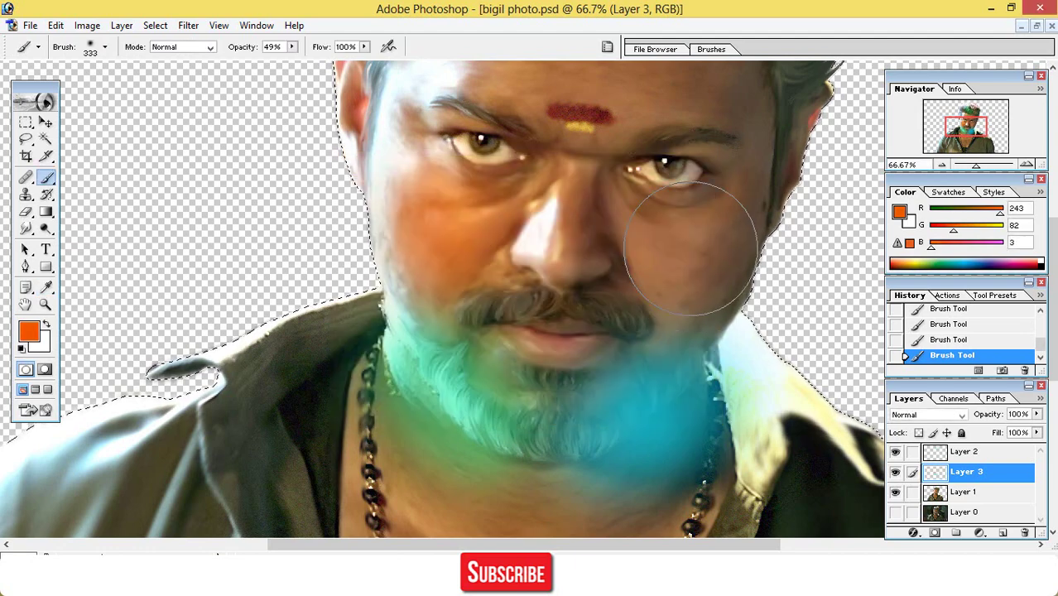
drag(689, 273, 687, 217)
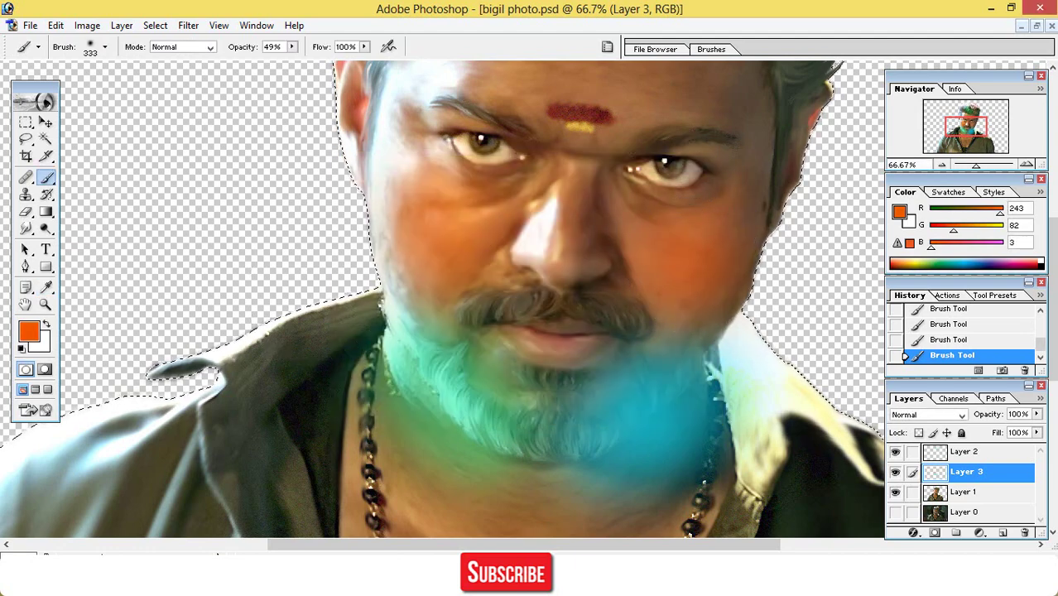
- Set the foreground color to orange-red F33003 and brush it over the forehead, lit-side temple and ear
scroll(439, 298, up, 5)
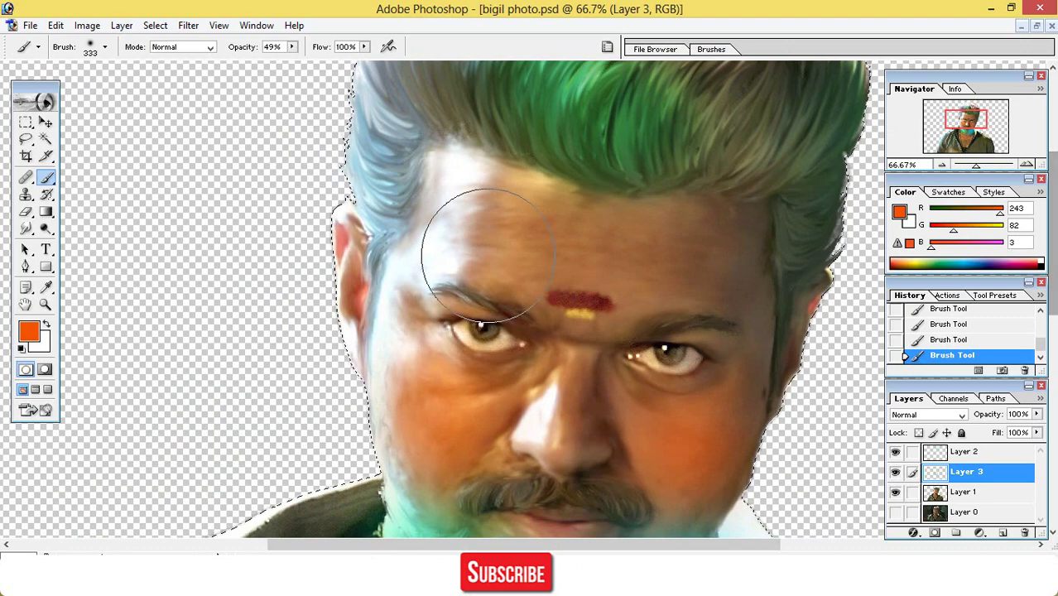
click(29, 331)
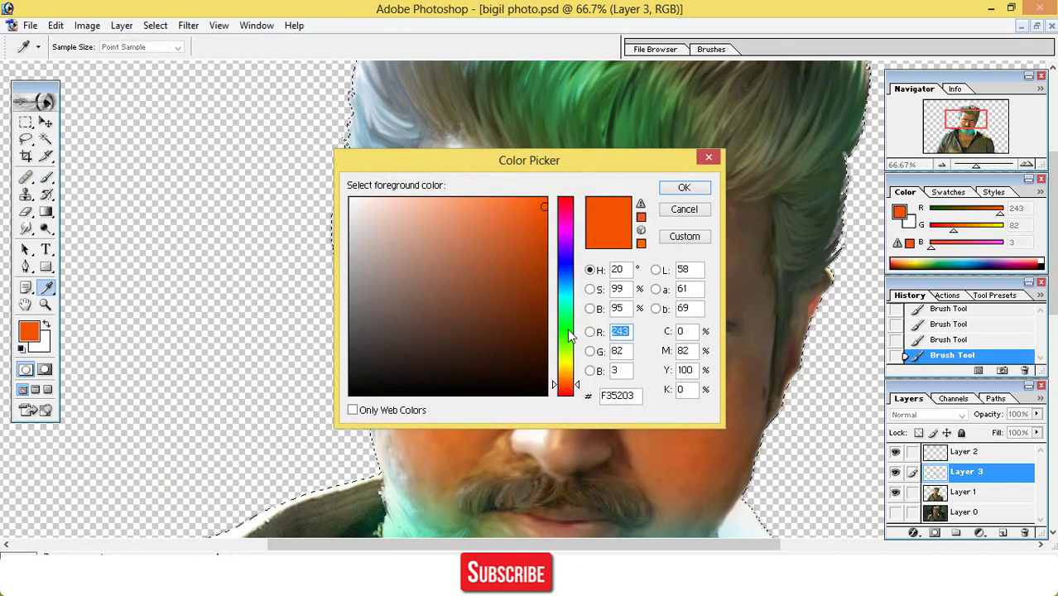
mouse_move(567, 385)
mouse_down()
mouse_move(566, 365)
mouse_move(567, 389)
mouse_up()
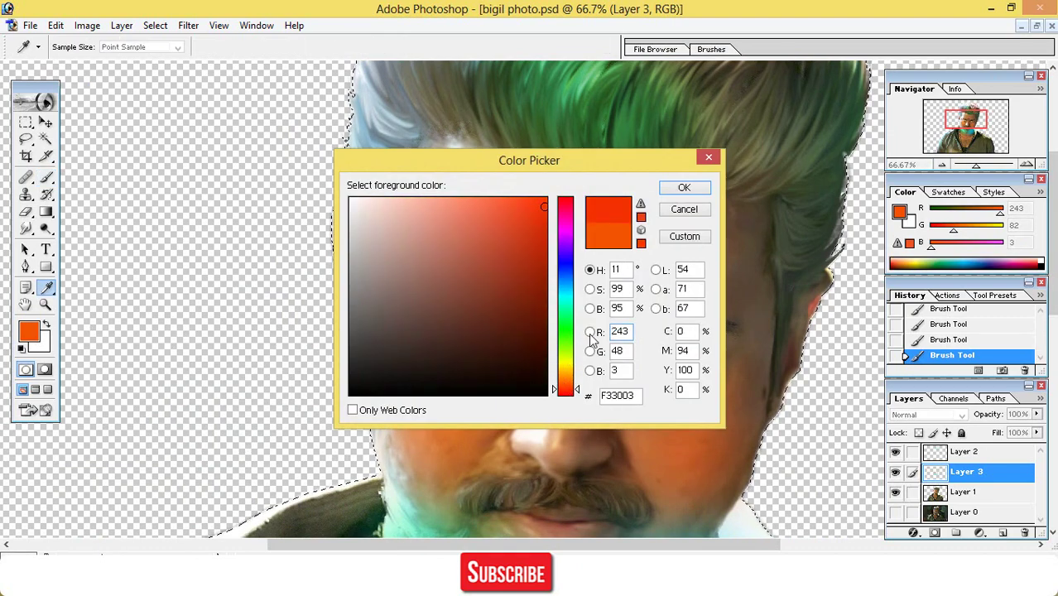
click(684, 187)
mouse_move(425, 189)
mouse_down()
mouse_move(470, 204)
mouse_move(613, 211)
mouse_up()
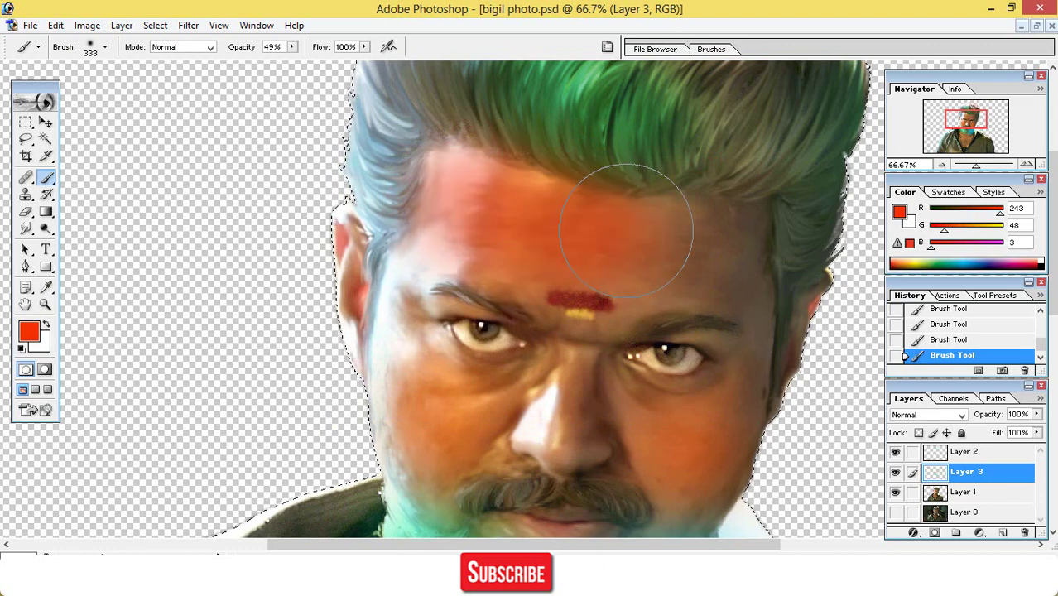
drag(406, 257, 389, 347)
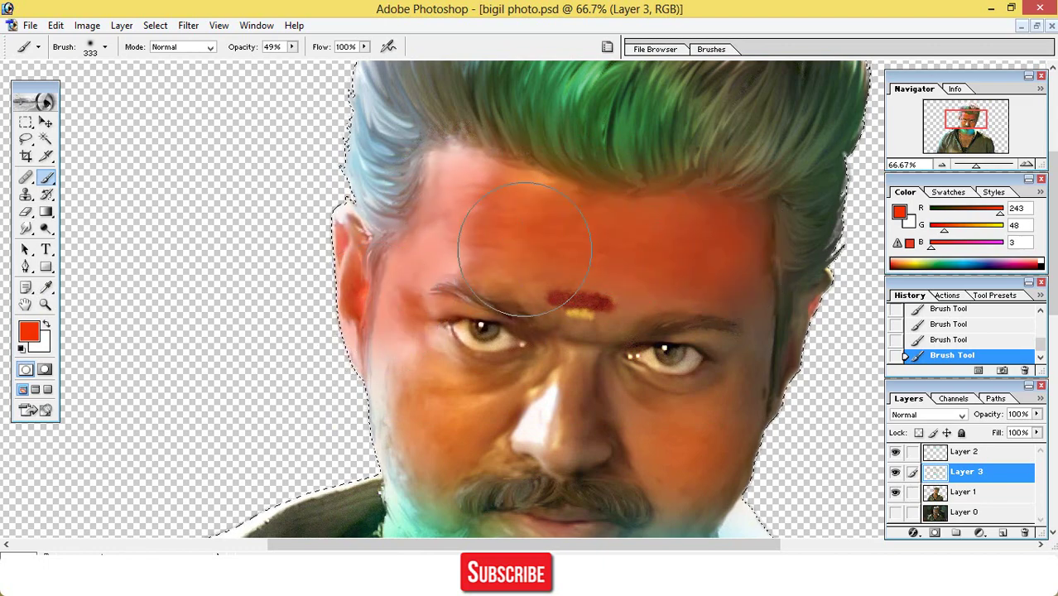
mouse_move(732, 313)
mouse_down()
mouse_move(709, 390)
mouse_move(709, 319)
mouse_move(745, 298)
mouse_up()
- Set the foreground color to magenta, RGB 243, 3, 178, and brush it along the top of the hair
scroll(585, 236, up, 5)
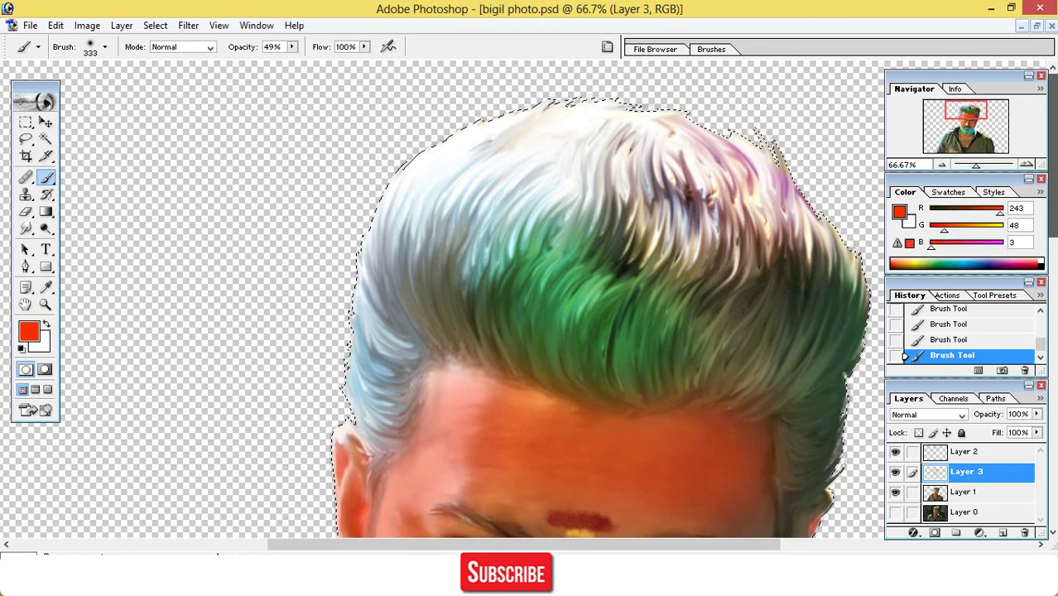
click(29, 331)
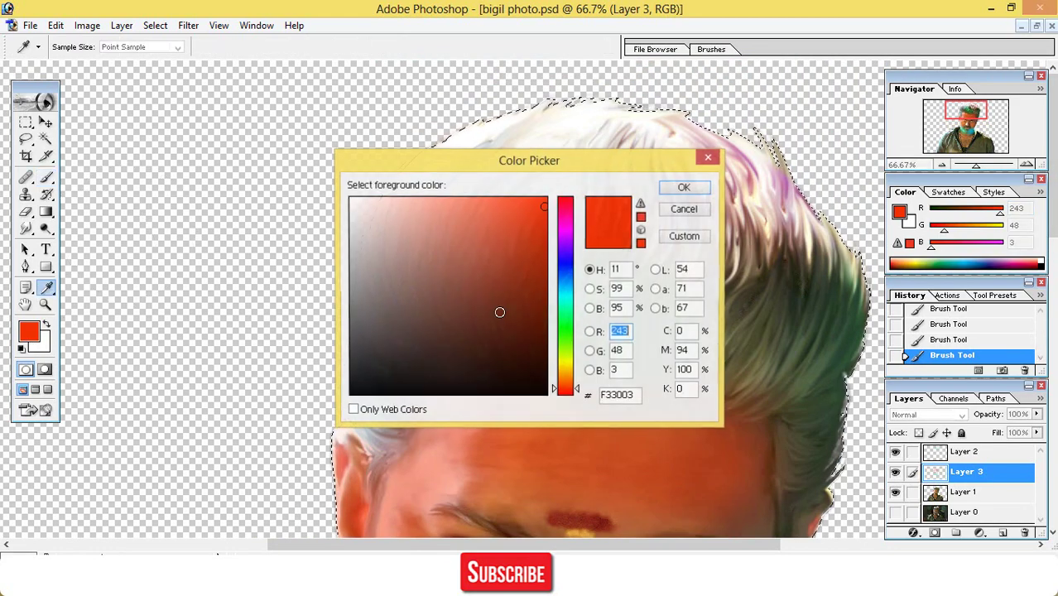
drag(570, 335, 587, 223)
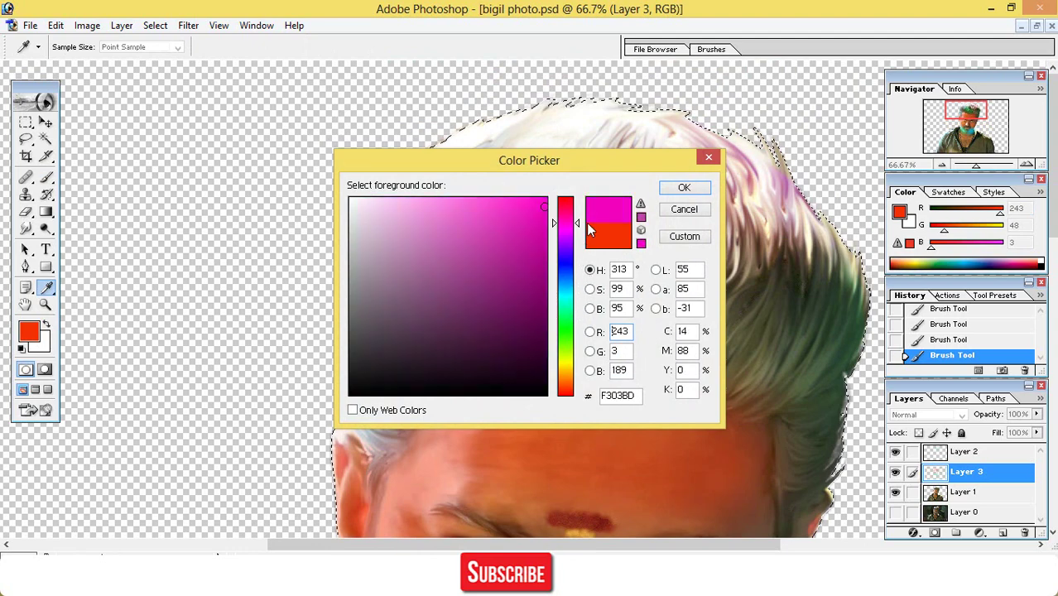
click(685, 189)
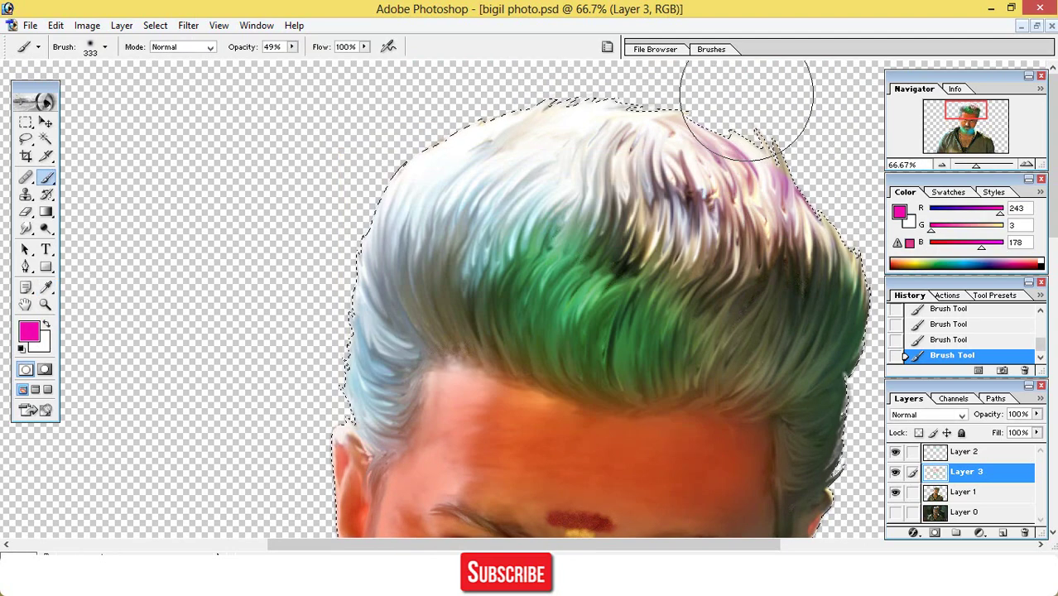
mouse_move(756, 84)
mouse_down()
mouse_move(560, 123)
mouse_move(433, 120)
mouse_up()
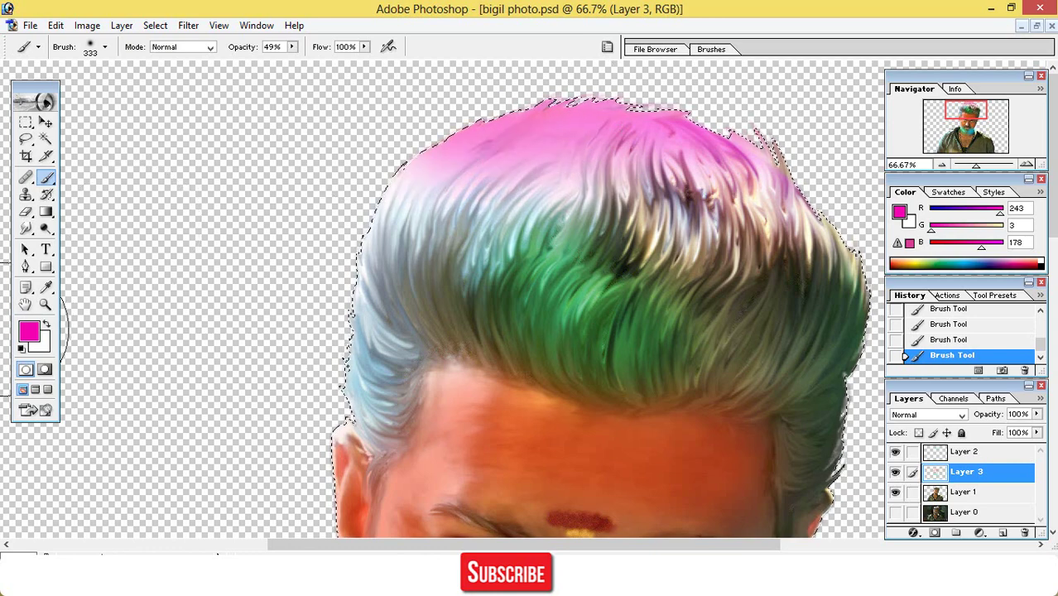
- Set the foreground color to lime green 7FF303 and brush it along the shaded-side edge of the hair
click(29, 332)
click(566, 348)
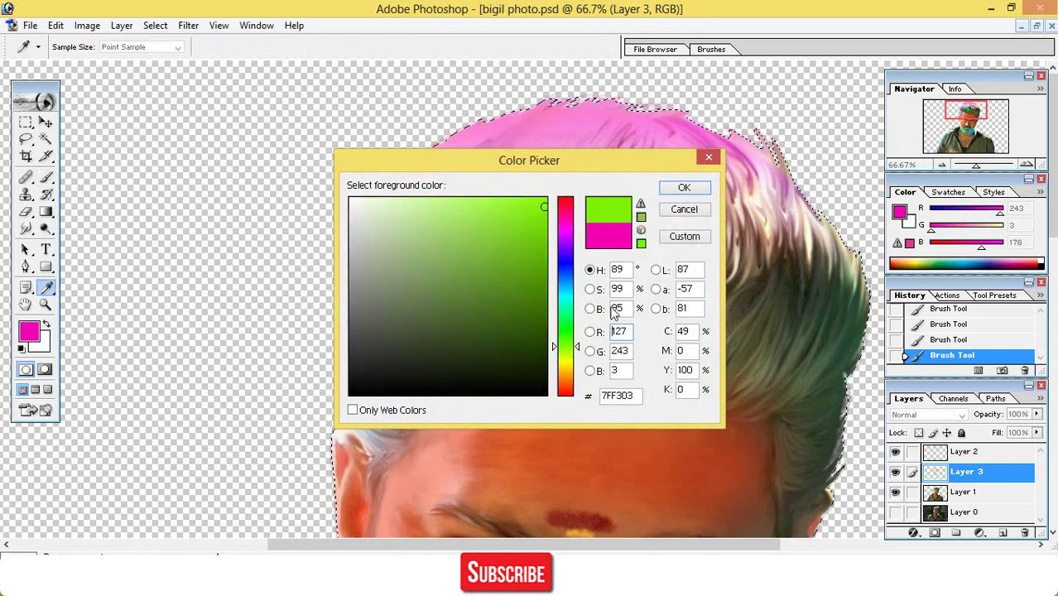
click(685, 188)
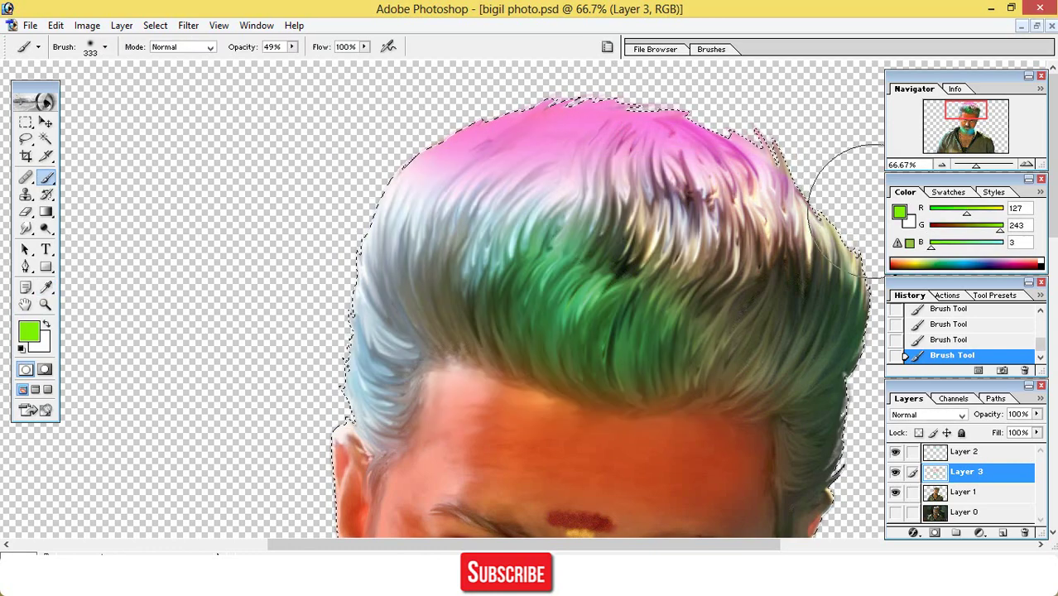
- Set the foreground color to sky blue, RGB 3, 195, 243, and brush it along the lit-side edge of the hair
click(29, 331)
drag(569, 319, 574, 287)
click(684, 188)
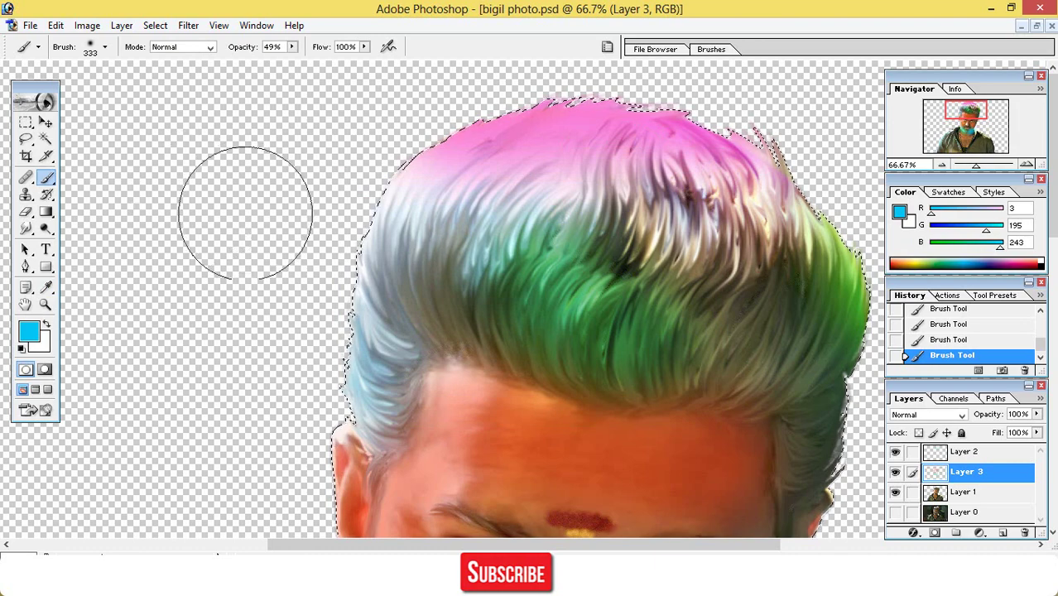
- Set the foreground color to orange, RGB 243, 88, 3, and brush it along the shaded-side lower hair edge near the ear
click(30, 339)
click(568, 352)
drag(568, 354, 572, 389)
click(684, 187)
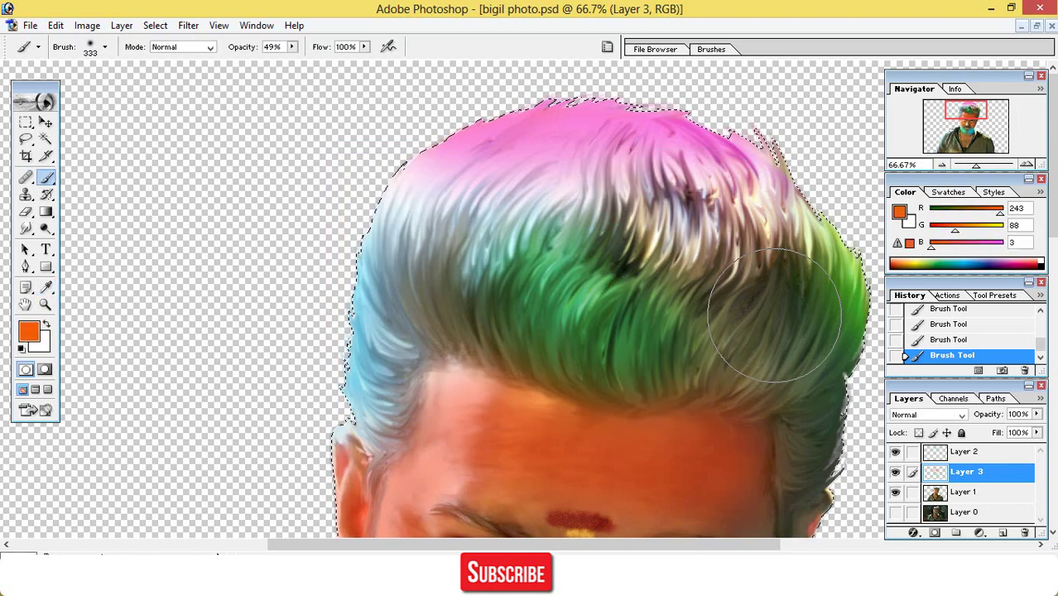
mouse_move(598, 549)
mouse_down()
mouse_move(680, 538)
mouse_move(733, 548)
mouse_up()
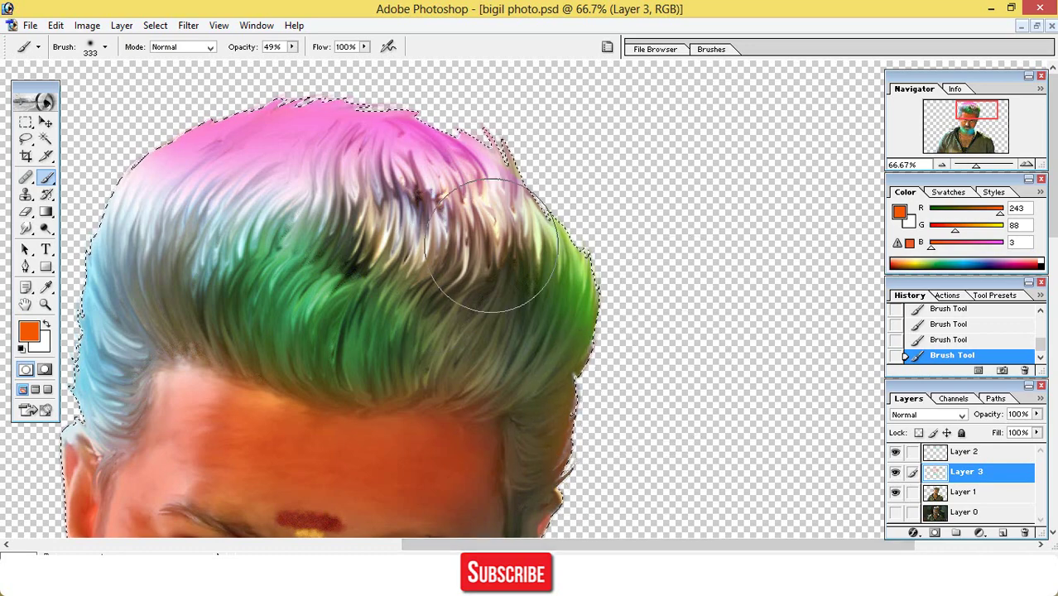
- Brush orange over the light strands at the upper front of the hair, just below the magenta area
drag(445, 182, 463, 190)
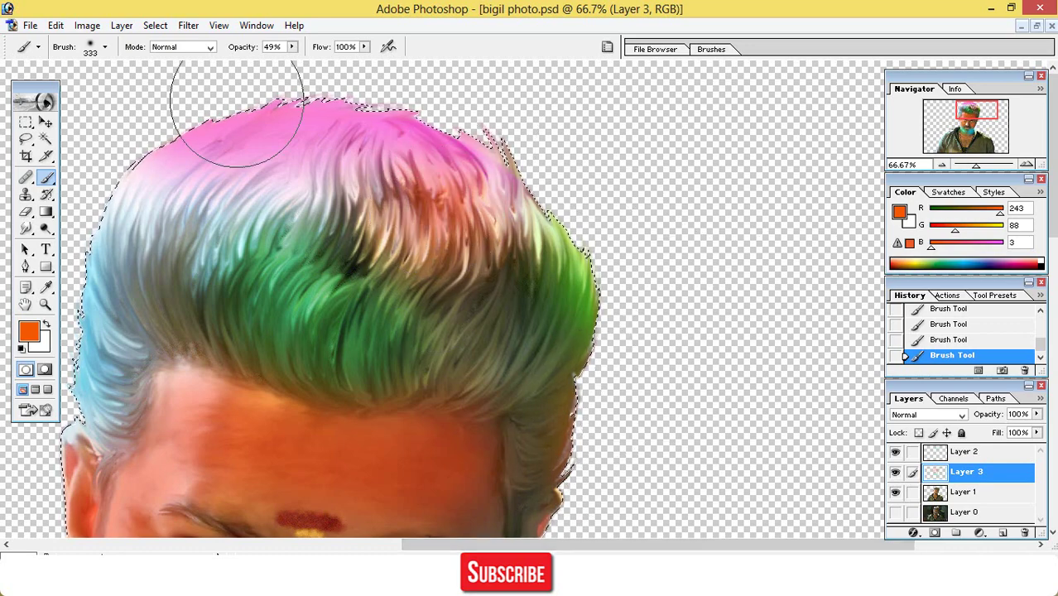
click(45, 123)
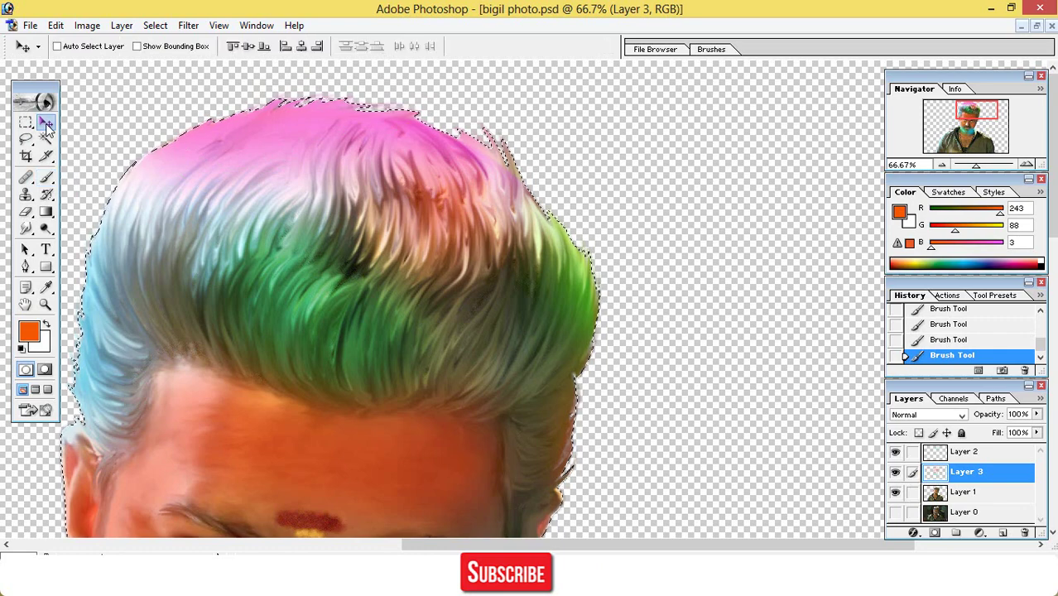
key(ctrl+0)
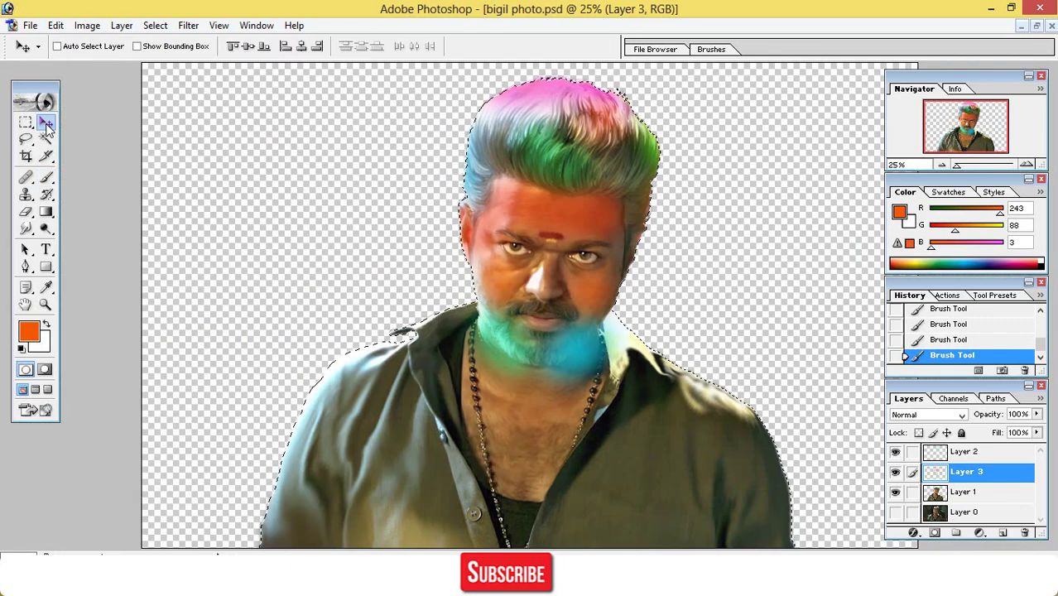
key(ctrl+plus)
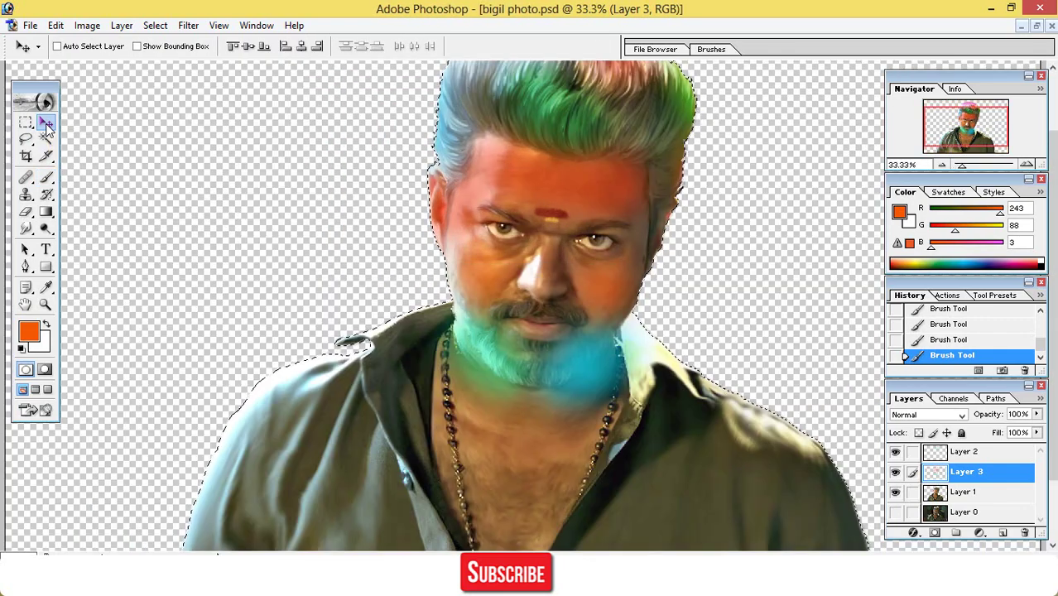
- Try Overlay on Layer 3, settle on Soft Light as its blend mode, and set its opacity to 59%
click(911, 416)
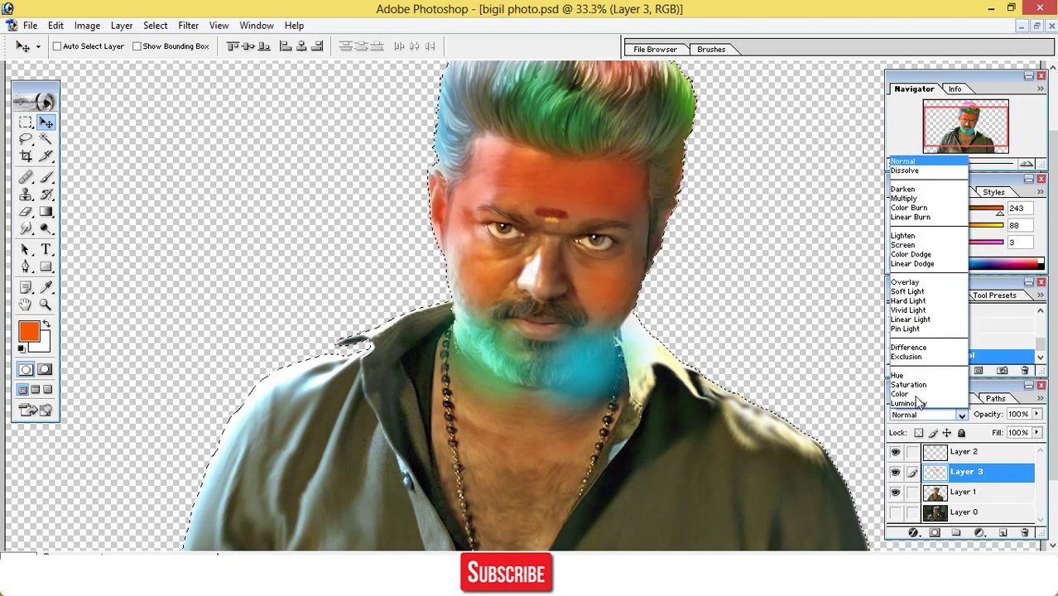
click(911, 283)
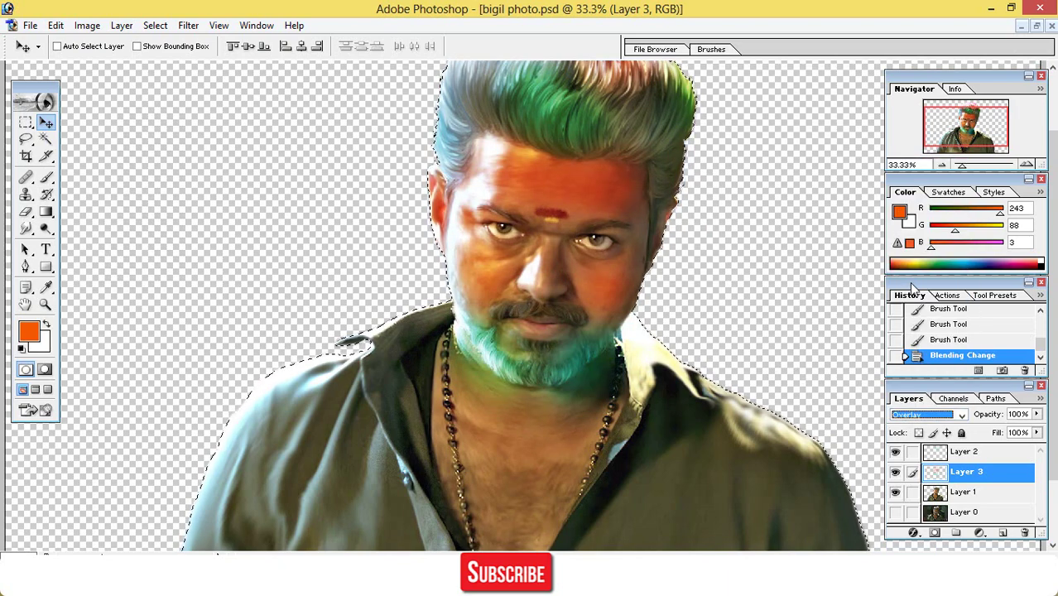
scroll(447, 306, up, 2)
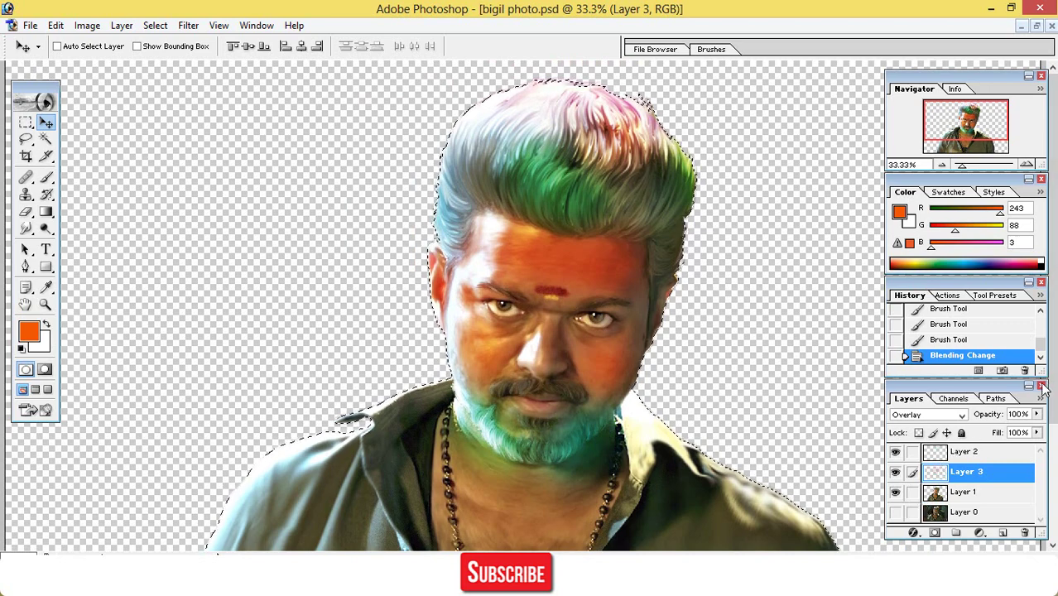
click(950, 417)
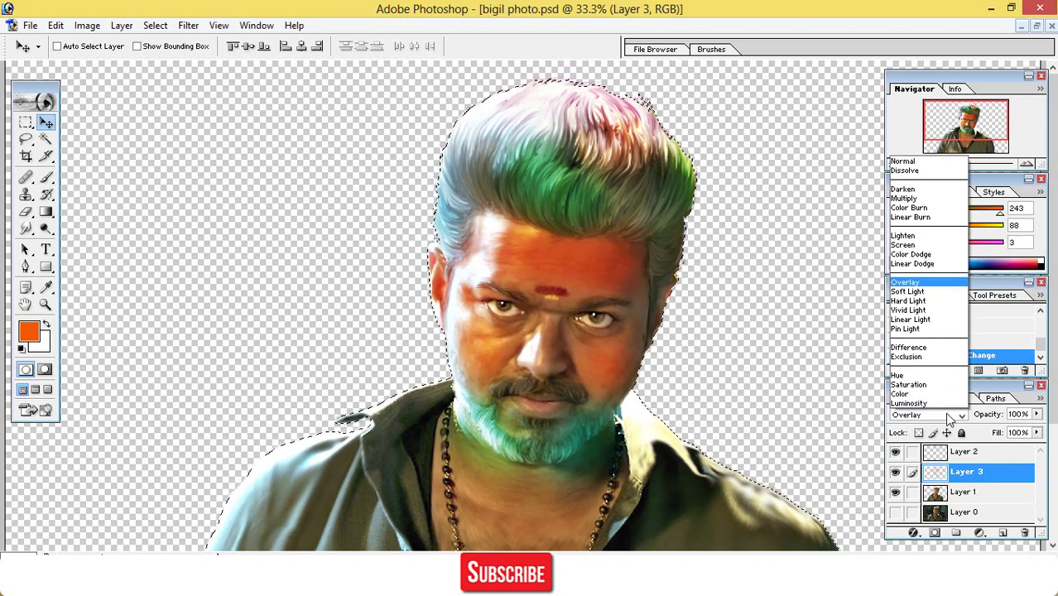
click(918, 300)
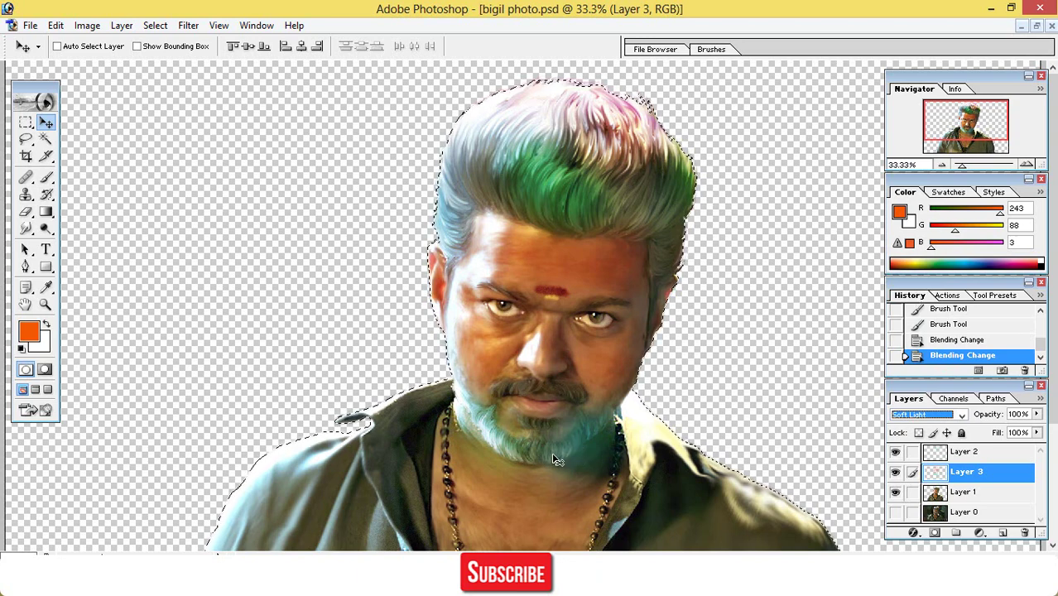
click(1037, 415)
drag(1014, 431, 1007, 434)
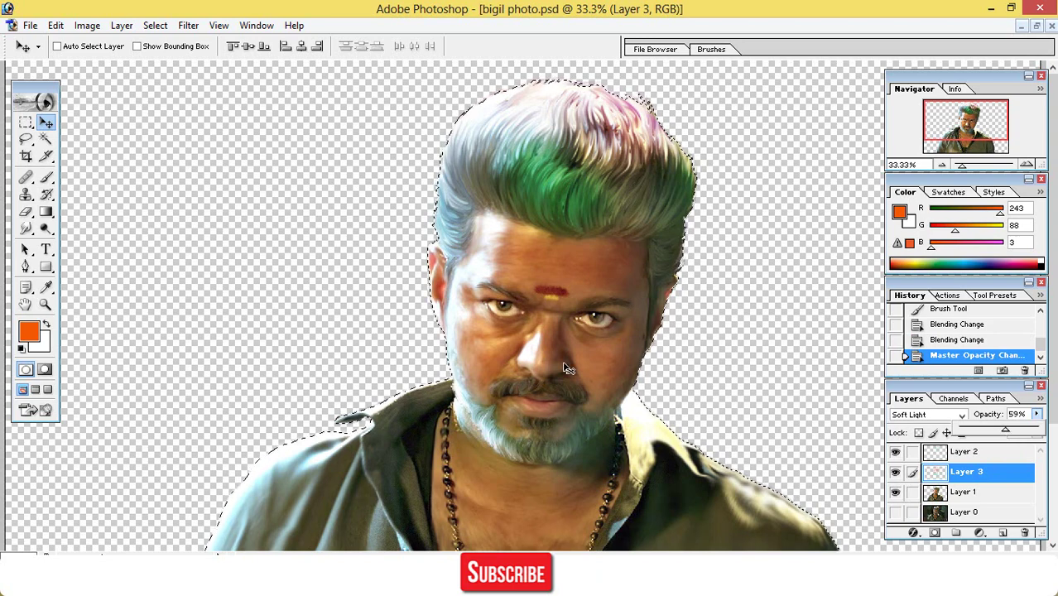
- Link Layer 2 to Layer 3 and clear the selection around the portrait
click(913, 453)
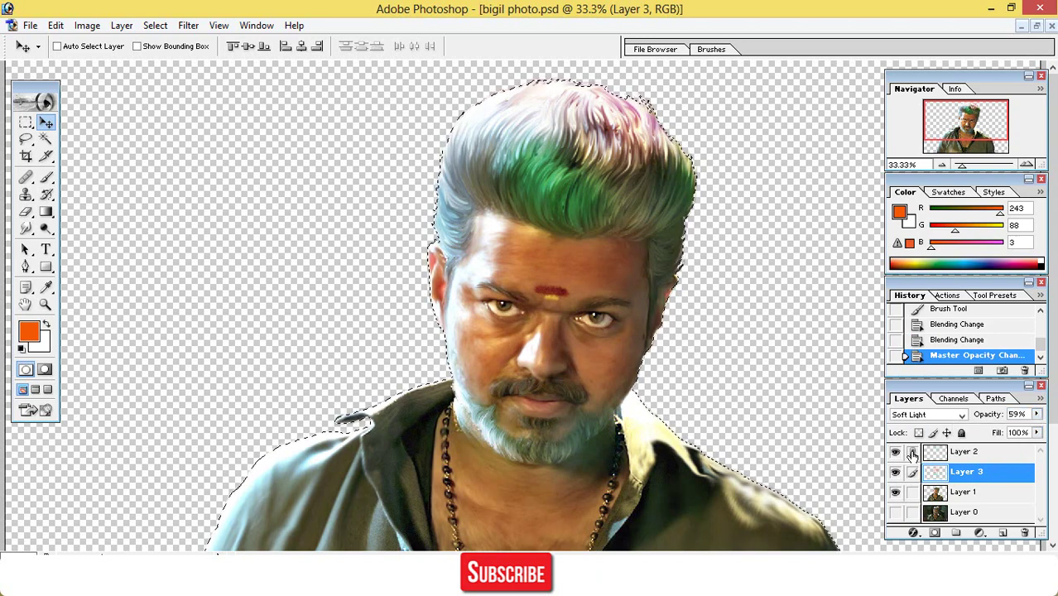
key(ctrl+minus)
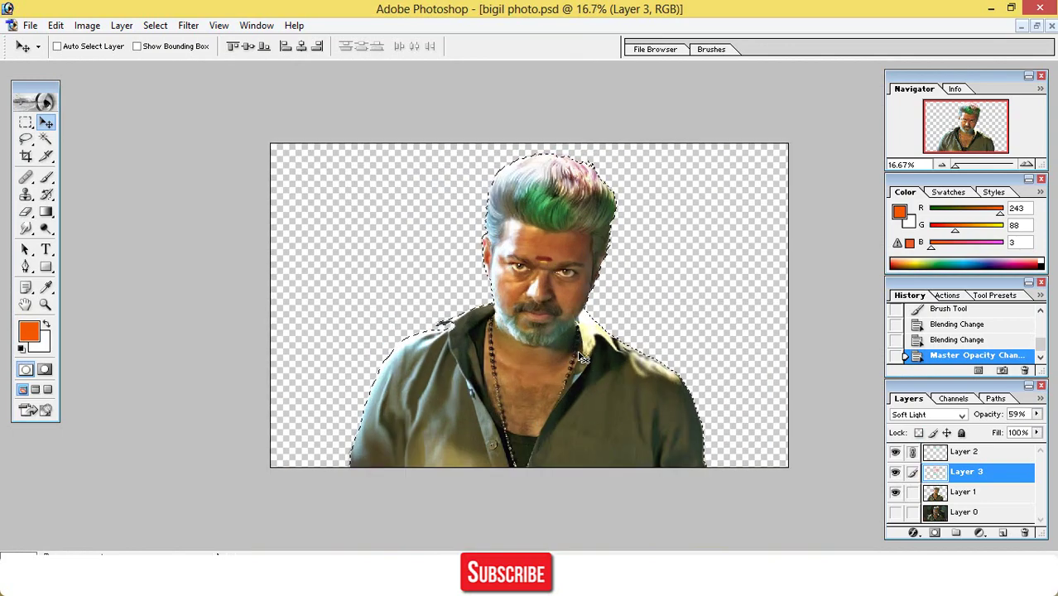
key(ctrl+d)
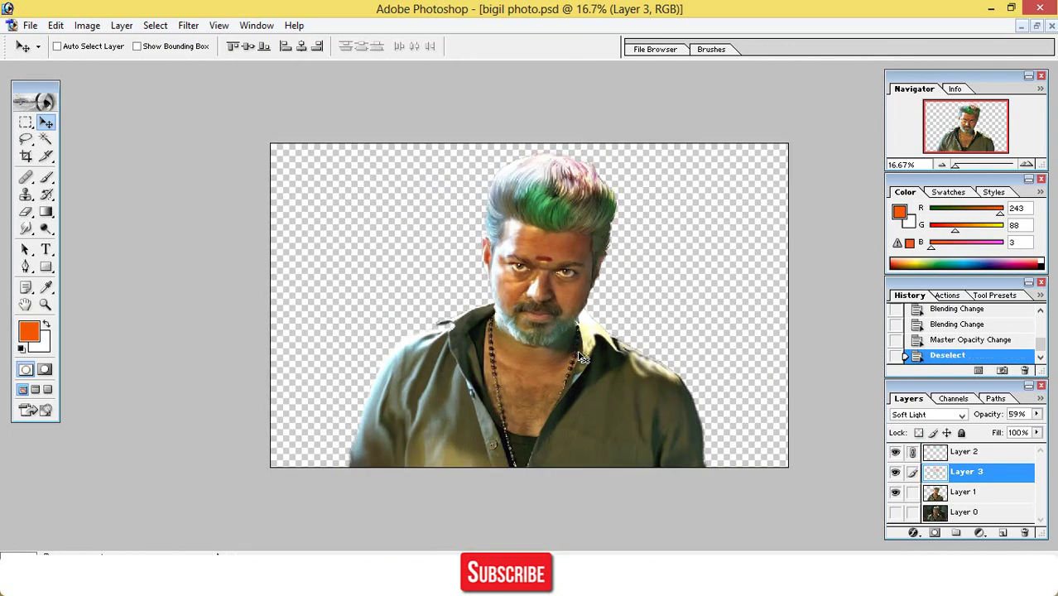
- Make Layer 1 active and smudge the lit-side beard edge along the neck with an 83 px brush at 47% strength
key(ctrl+plus)
key(ctrl+plus)
scroll(582, 357, down, 2)
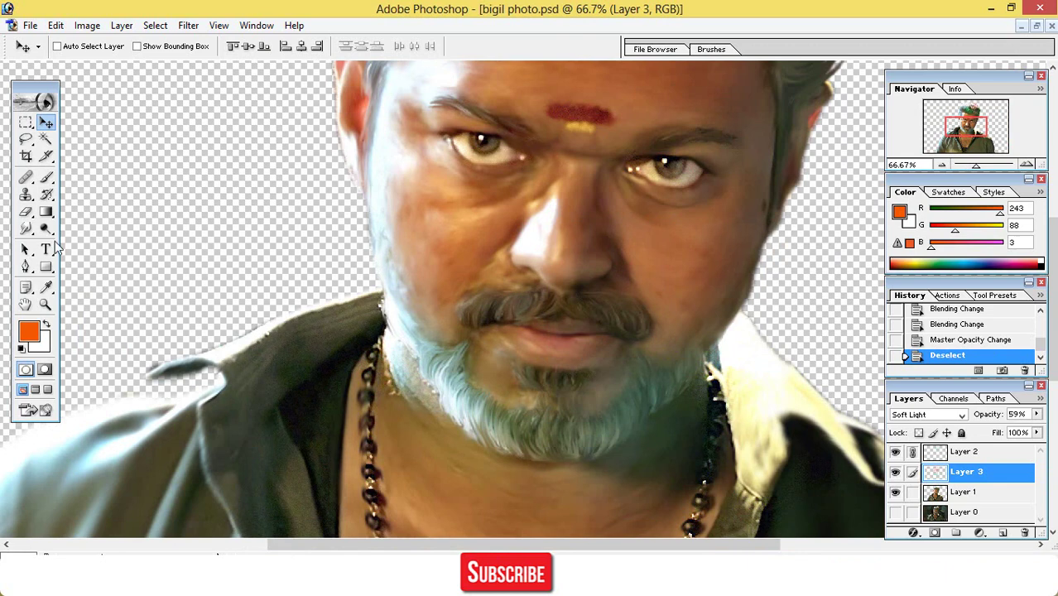
click(26, 228)
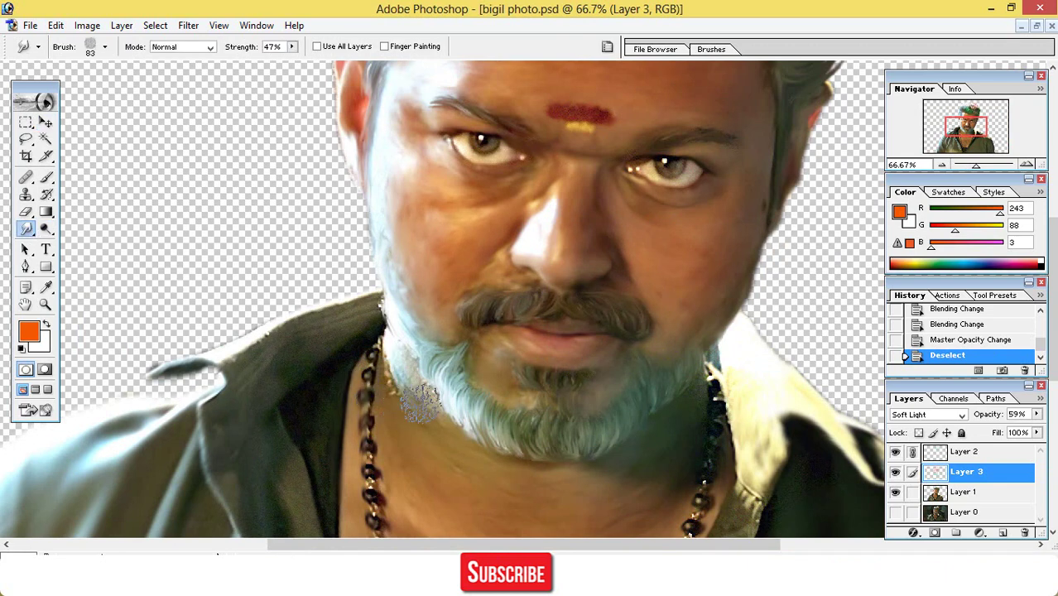
drag(420, 402, 390, 361)
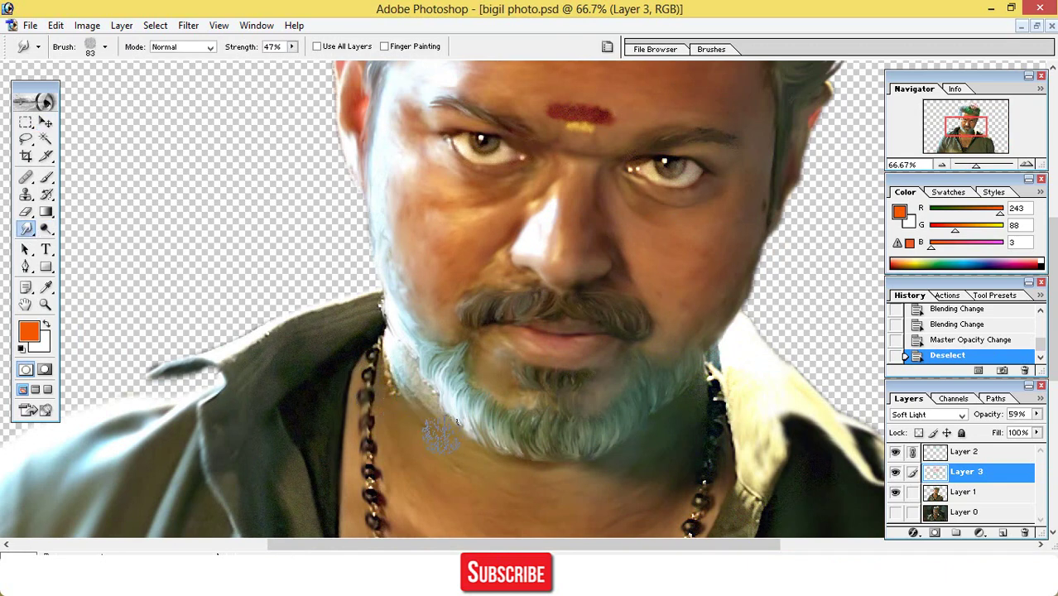
click(946, 495)
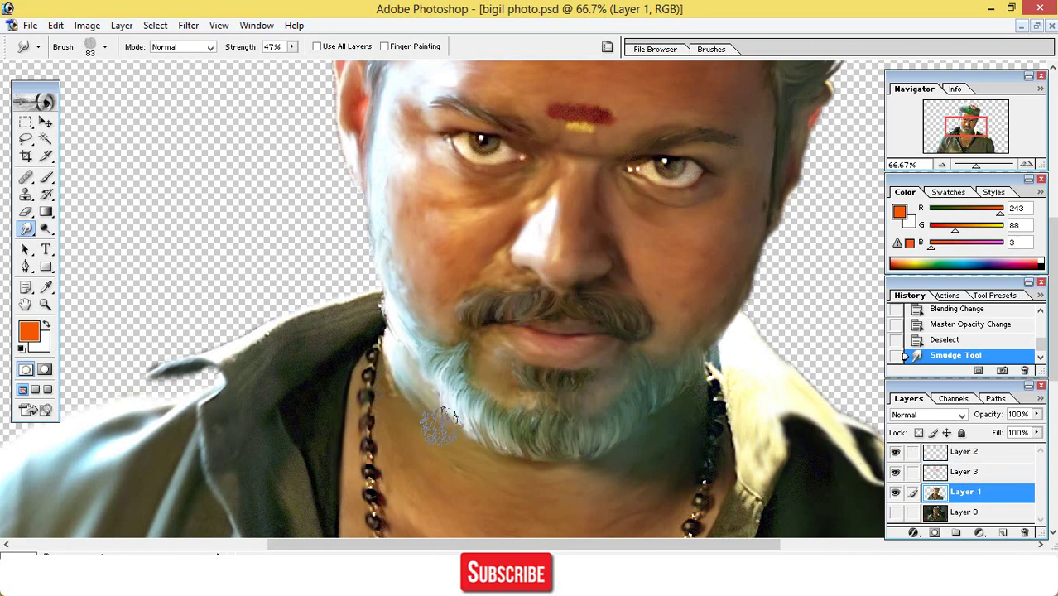
mouse_move(439, 424)
mouse_down()
mouse_move(392, 374)
mouse_move(391, 325)
mouse_up()
- Reduce the smudge brush to 25 px and smooth the jaw edge where it meets the shirt collar
right_click(392, 323)
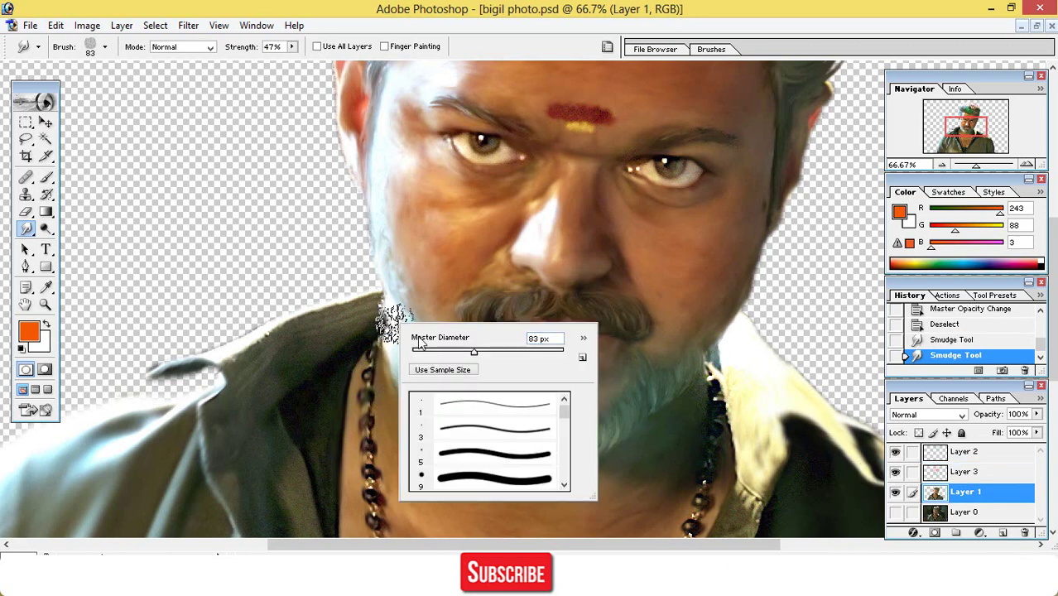
drag(474, 352, 430, 351)
key(Return)
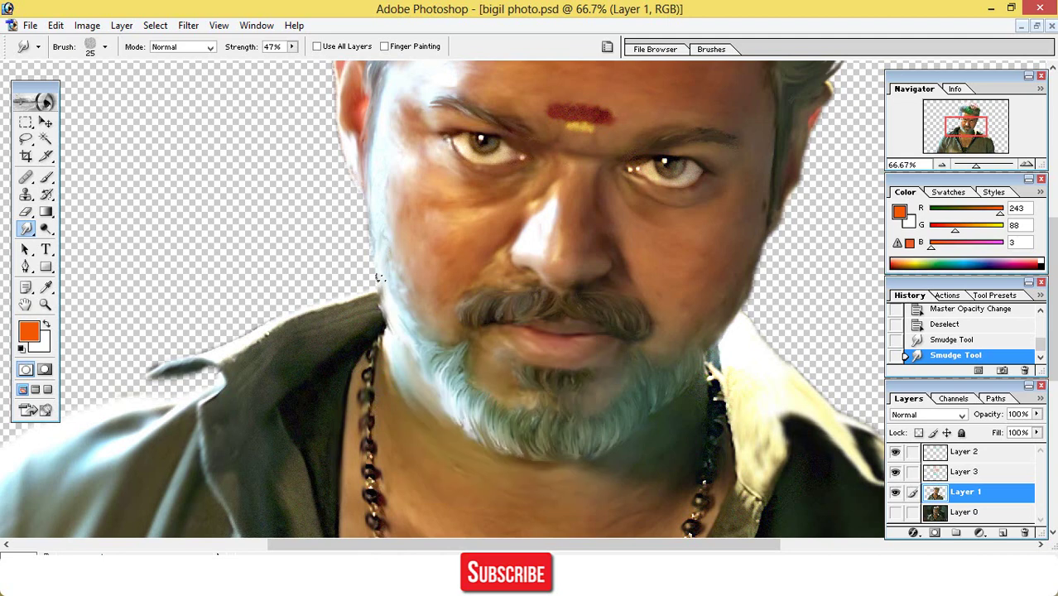
drag(378, 314, 381, 323)
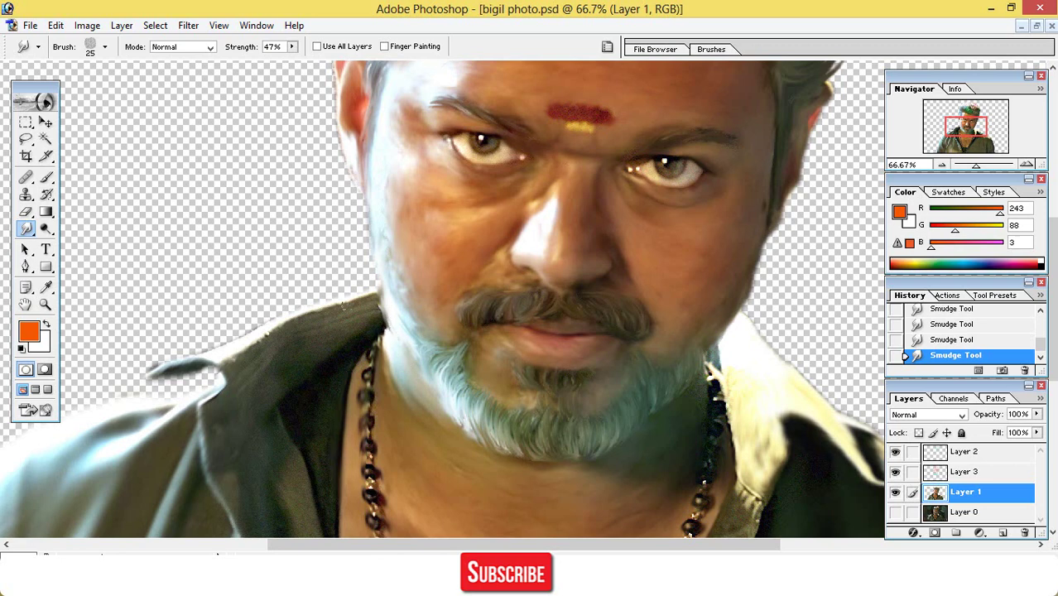
- Set the smudge brush diameter to 40 px and smooth the neck skin and the dark shirt collar
right_click(594, 474)
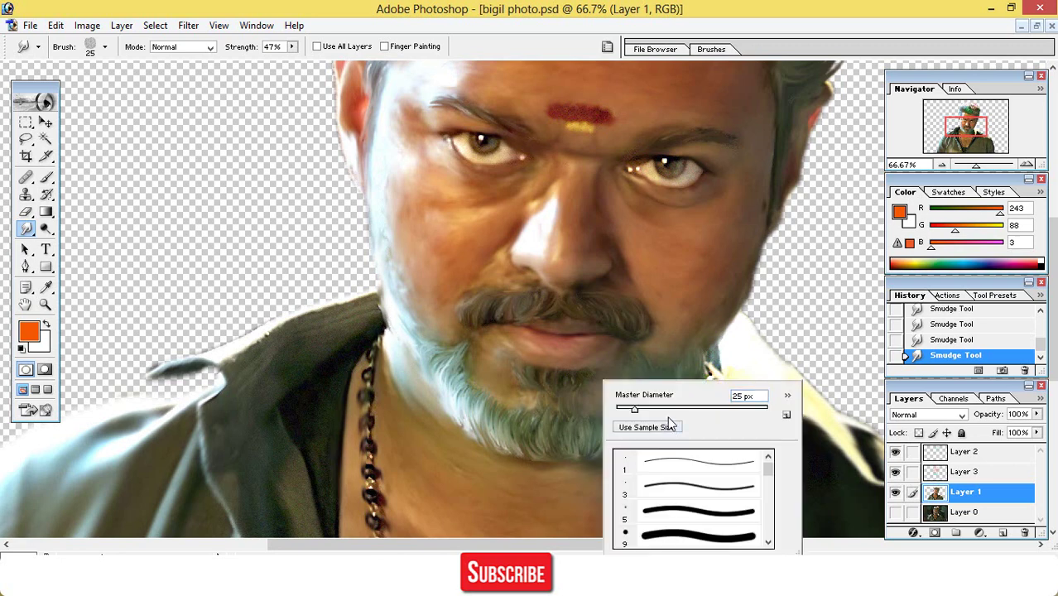
double_click(743, 395)
text(40)
key(Return)
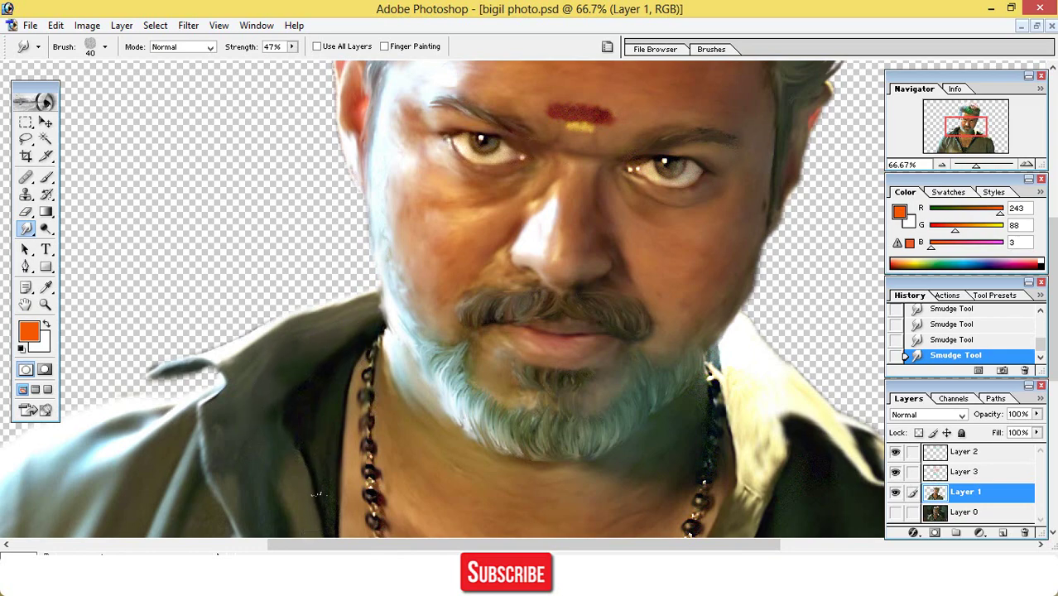
key(ctrl+minus)
key(ctrl+minus)
key(ctrl+minus)
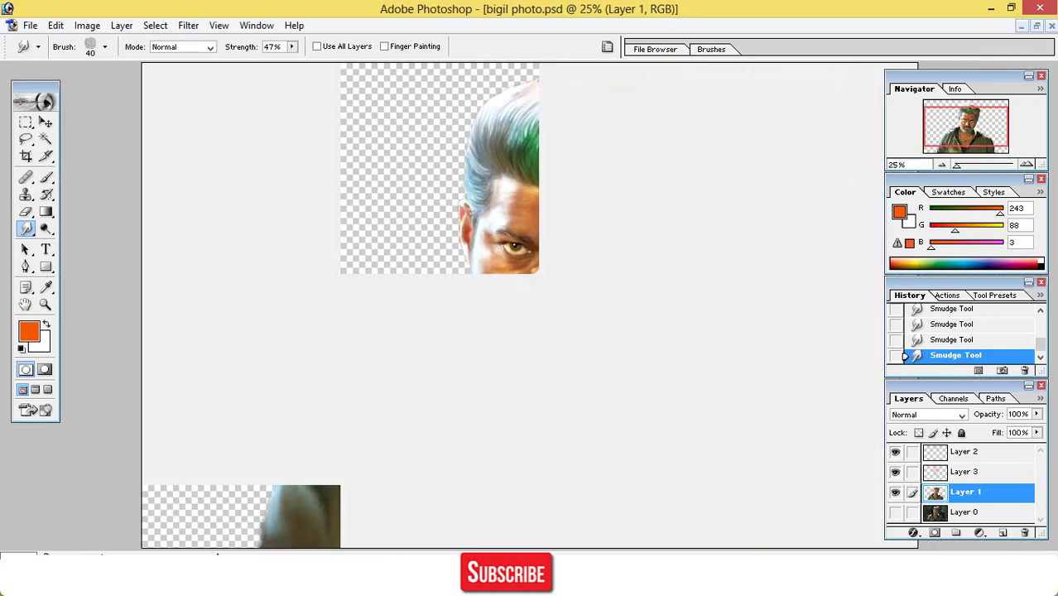
key(ctrl+minus)
key(ctrl+equal)
key(ctrl+minus)
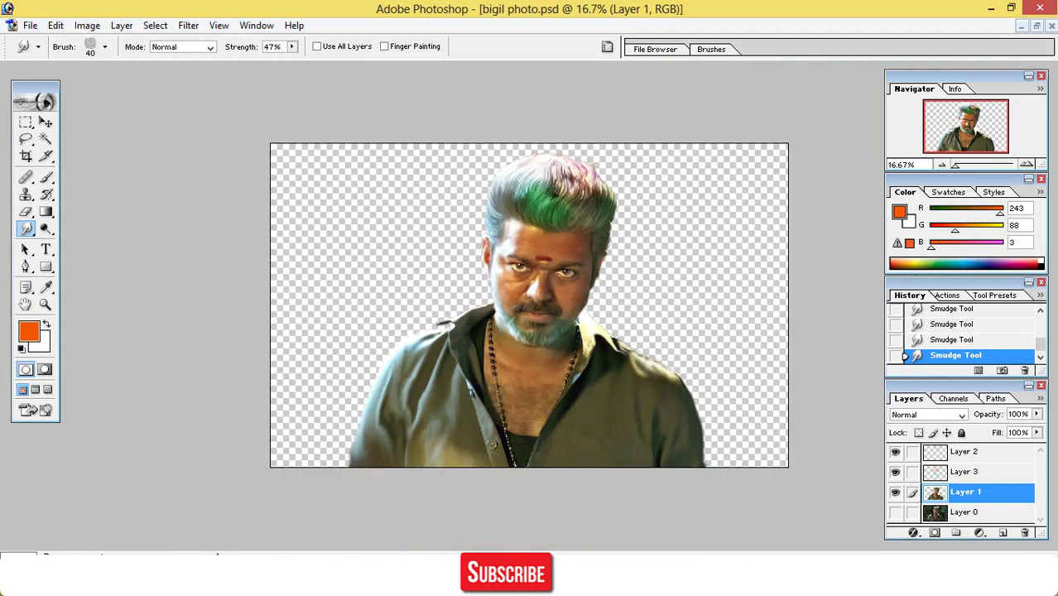
- Try to move Layer 1 on its own slightly up and left, and revert the move
click(45, 124)
mouse_move(503, 291)
mouse_down()
mouse_move(512, 295)
mouse_move(498, 284)
mouse_up()
click(934, 327)
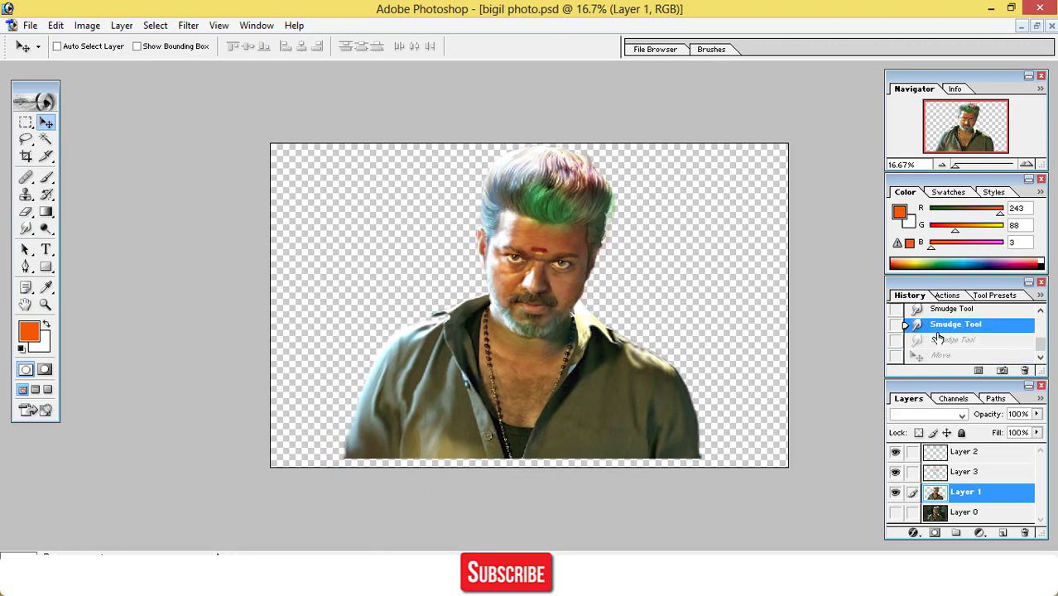
- Link Layers 2 and 3 to Layer 1 and move the whole portrait slightly left
click(913, 451)
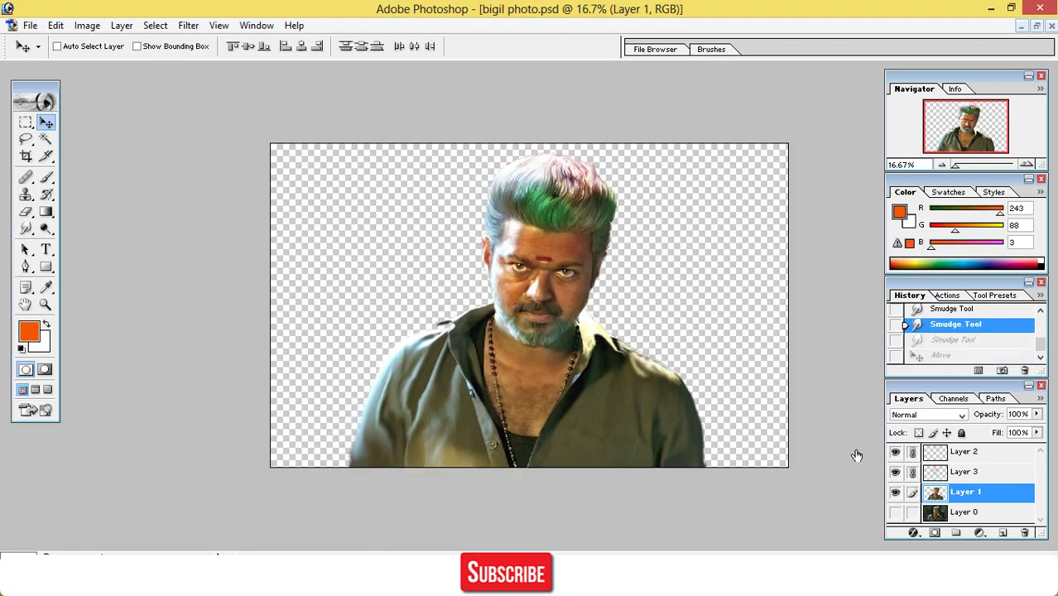
mouse_move(585, 375)
mouse_down()
mouse_move(571, 389)
mouse_move(592, 404)
mouse_move(572, 374)
mouse_up()
click(188, 25)
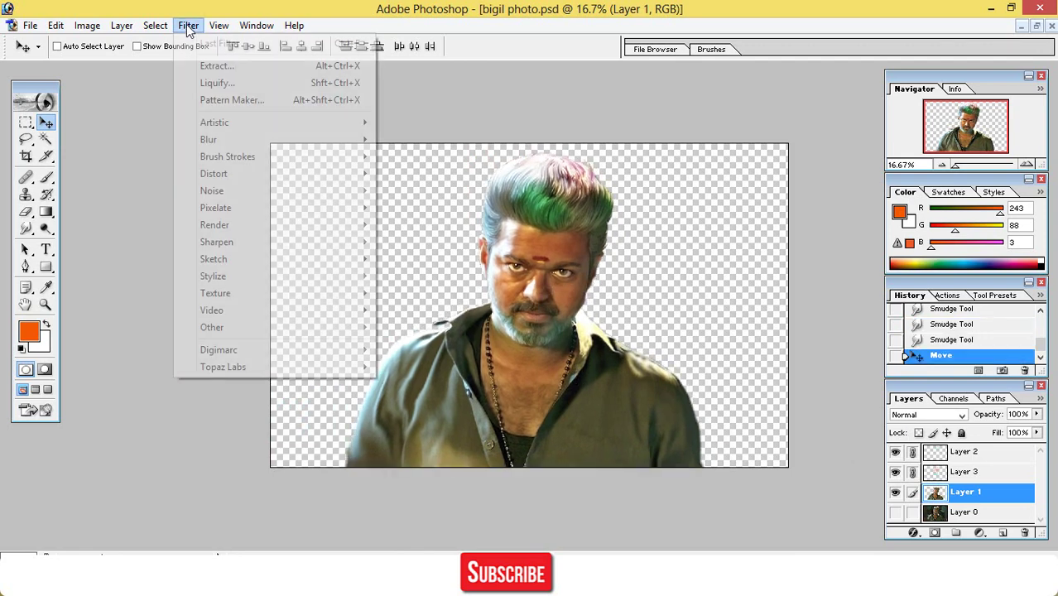
click(83, 142)
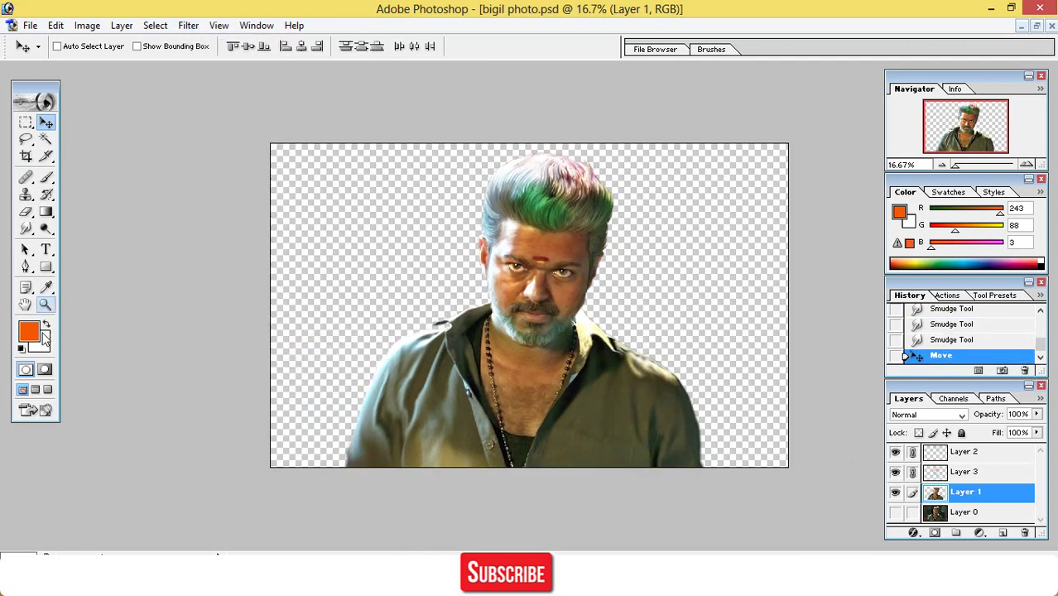
- Try to fill the transparent area around the portrait on Layer 1 with off-white, RGB 248, 248, 248, and revert the fill
click(29, 336)
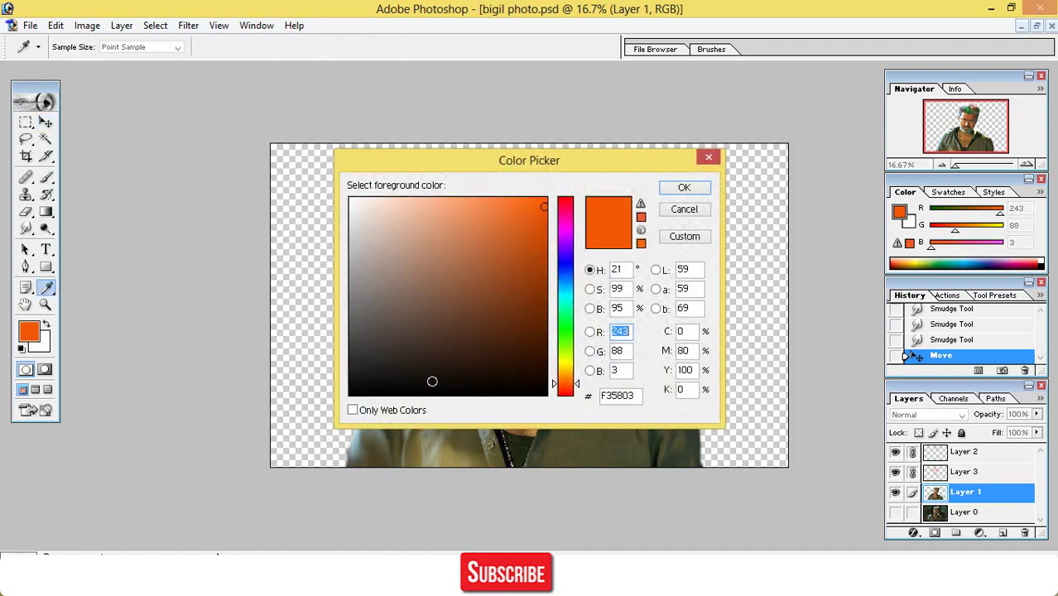
mouse_move(432, 379)
mouse_down()
mouse_move(352, 206)
mouse_move(335, 203)
mouse_up()
click(685, 187)
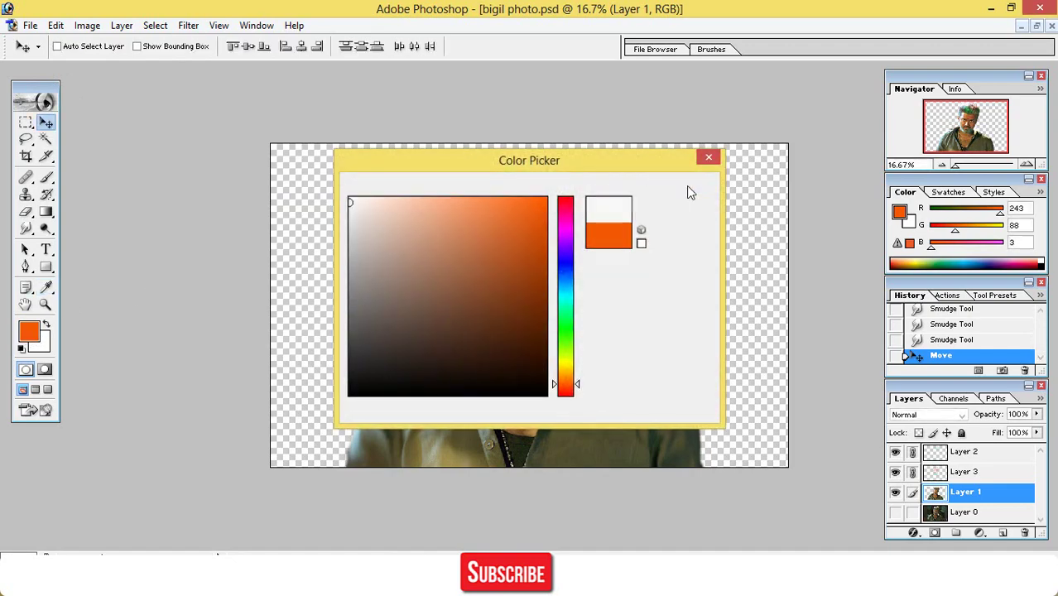
drag(48, 212, 71, 223)
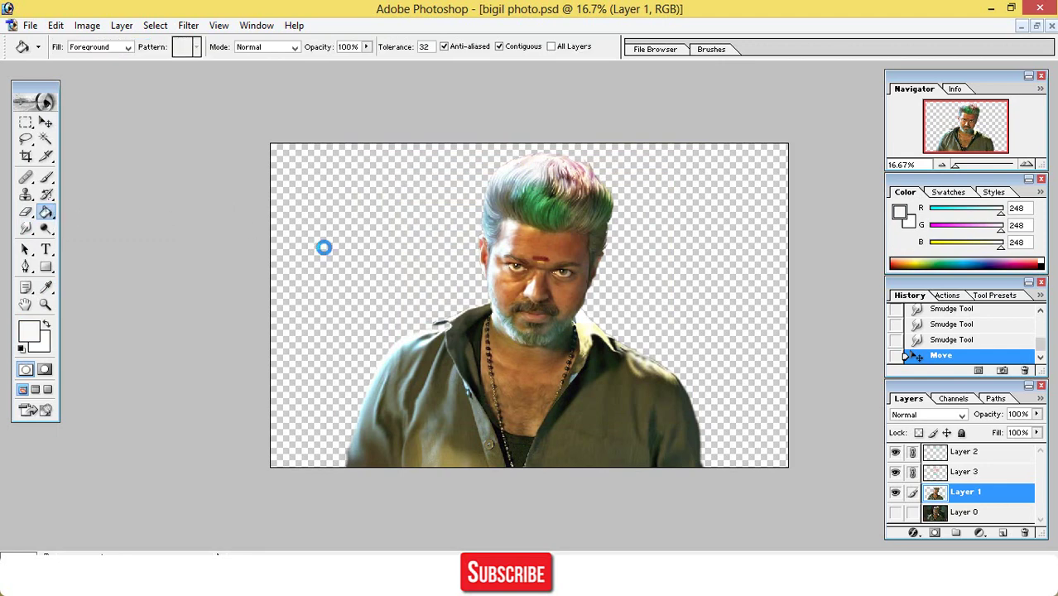
click(324, 247)
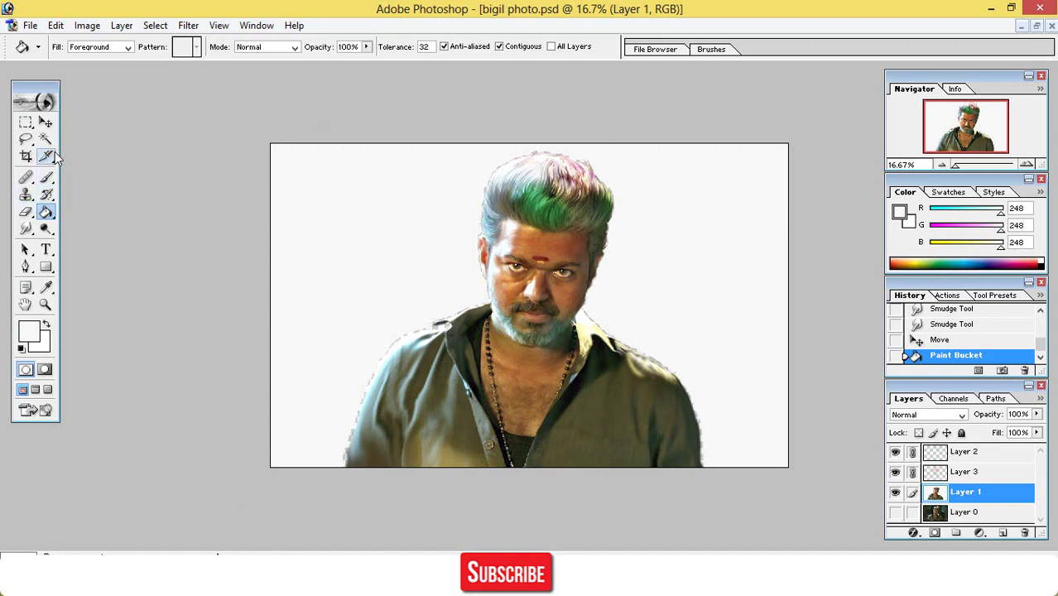
click(46, 123)
mouse_move(538, 322)
mouse_down()
mouse_move(512, 330)
mouse_move(572, 318)
mouse_move(548, 325)
mouse_up()
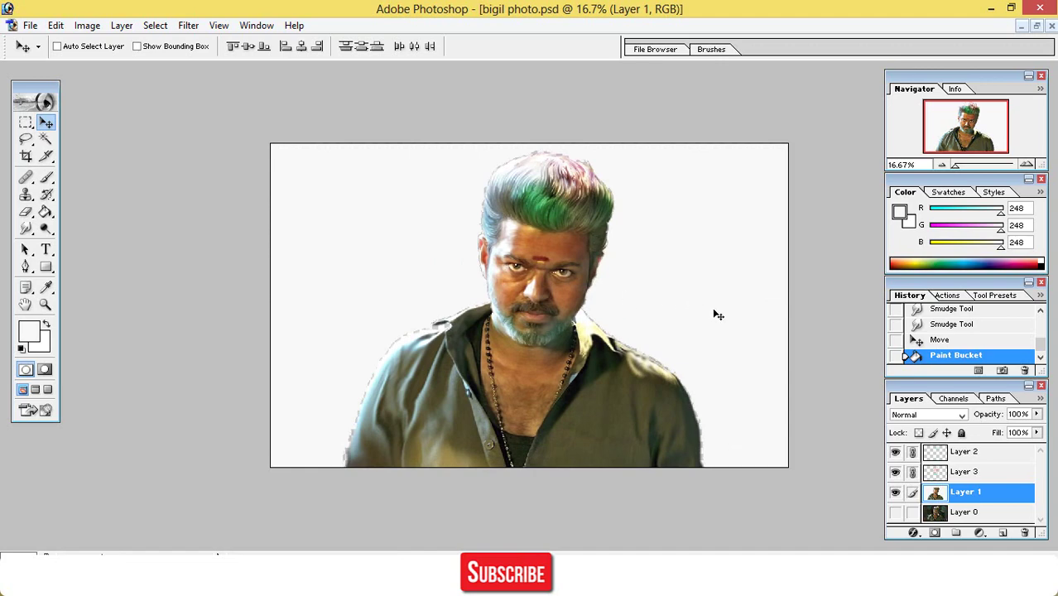
click(942, 339)
- Shift the linked portrait layers a little further left on the canvas
drag(557, 265, 551, 264)
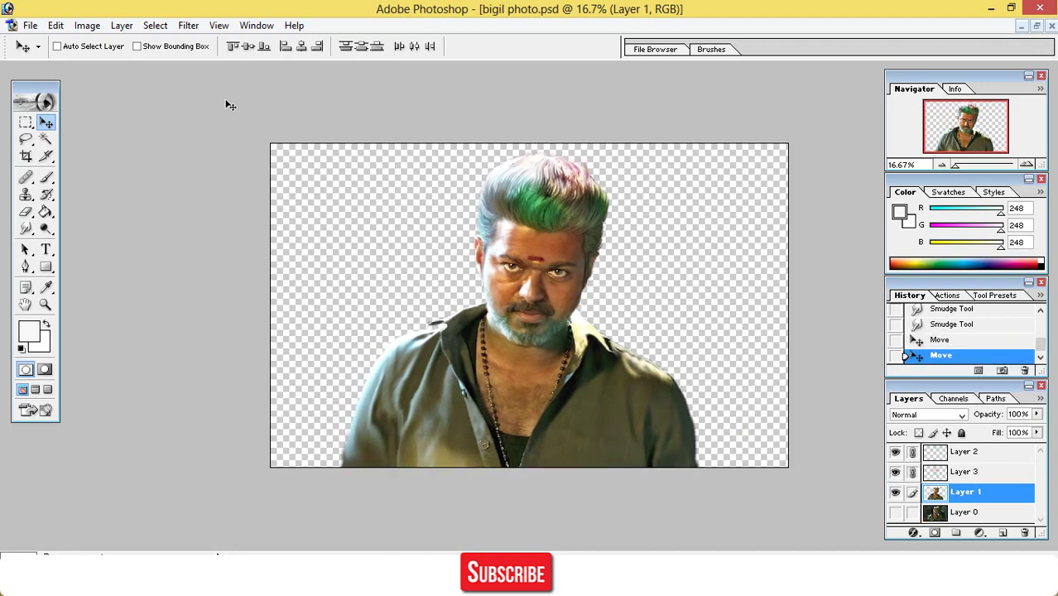
- Browse for a file to open on drive E: in software, psd files, the Digital Painting Background Files folder and its Photoshop Tutorials in Tamil subfolder
click(30, 24)
click(61, 60)
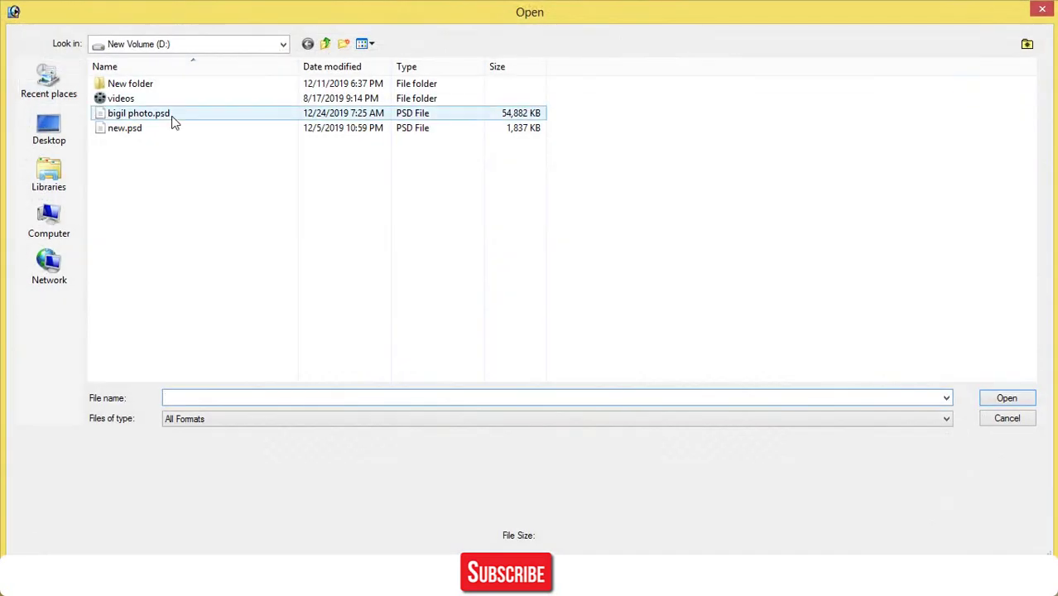
click(60, 228)
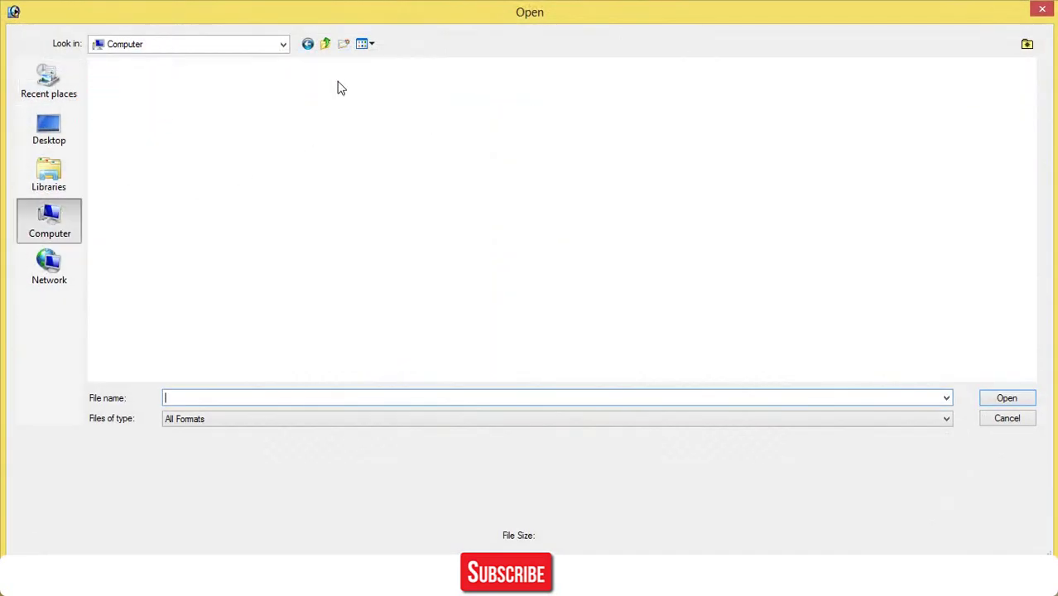
double_click(553, 97)
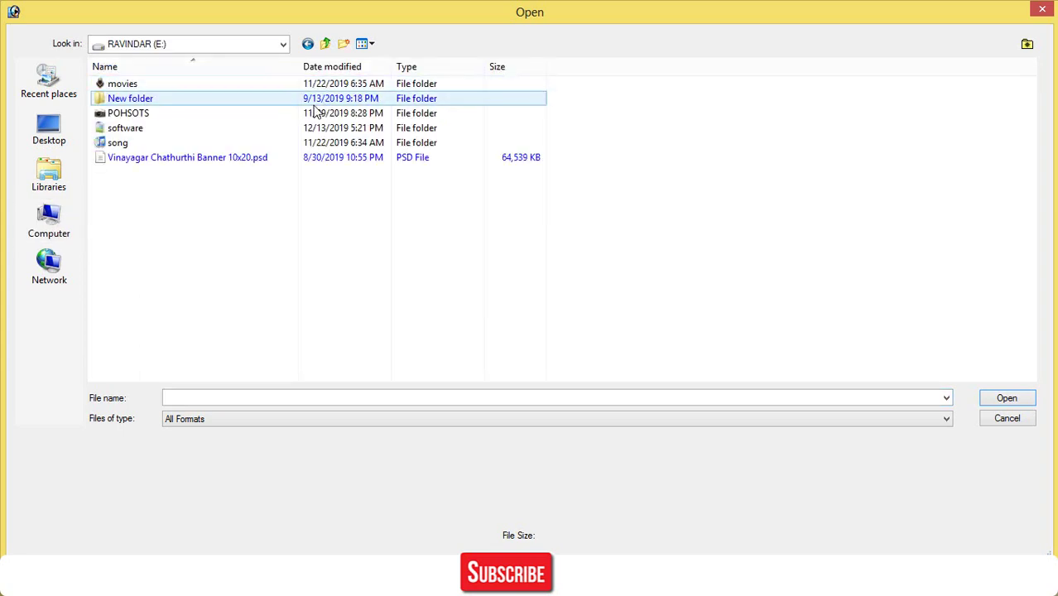
double_click(308, 128)
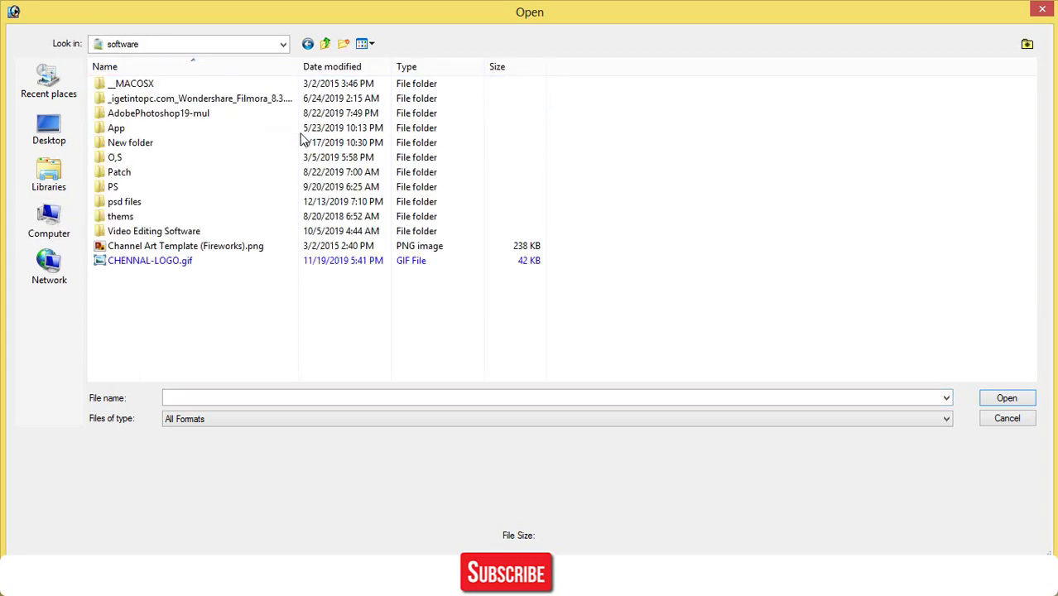
double_click(187, 199)
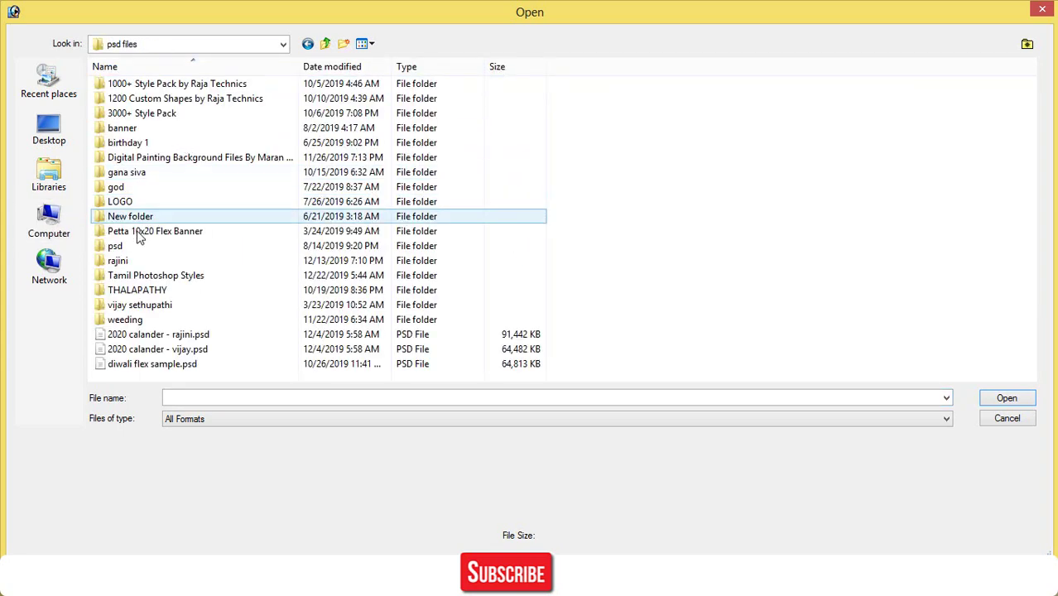
double_click(222, 158)
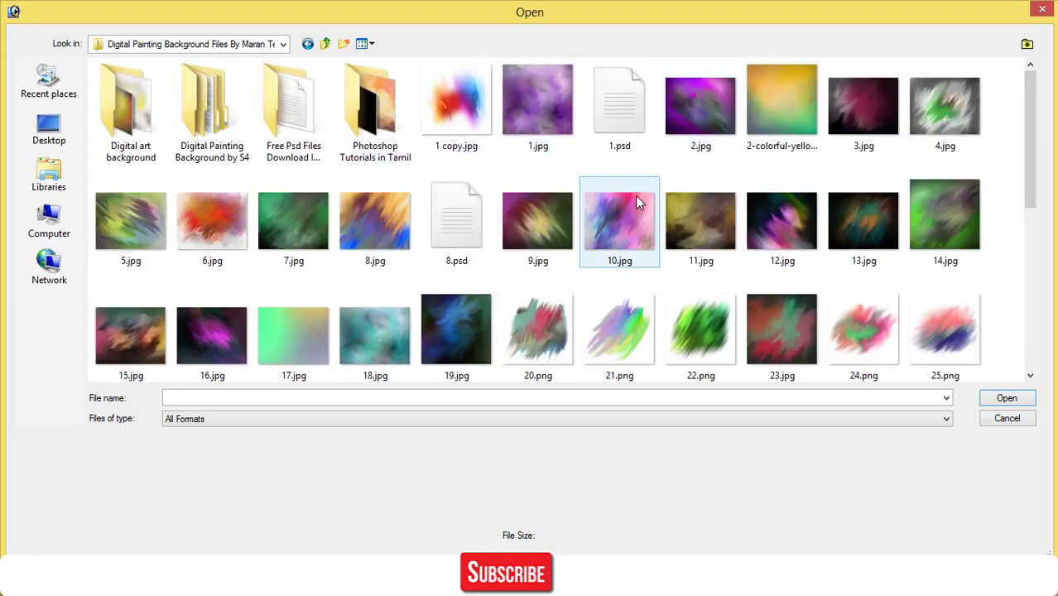
double_click(376, 116)
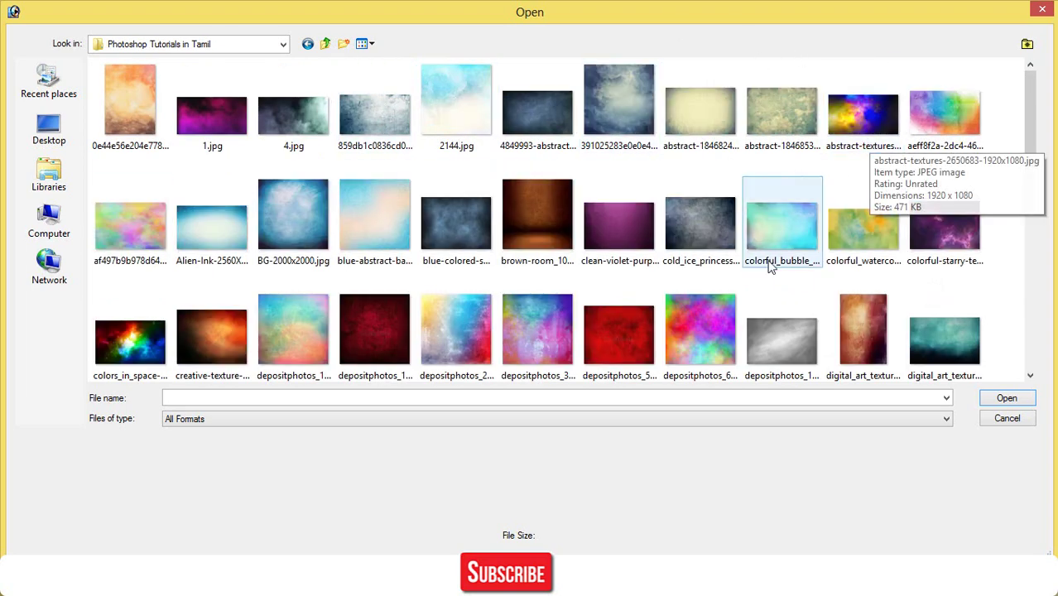
- Preview a few colorful backgrounds and open the red and purple texture_579_by_sirius_sdz image
click(731, 341)
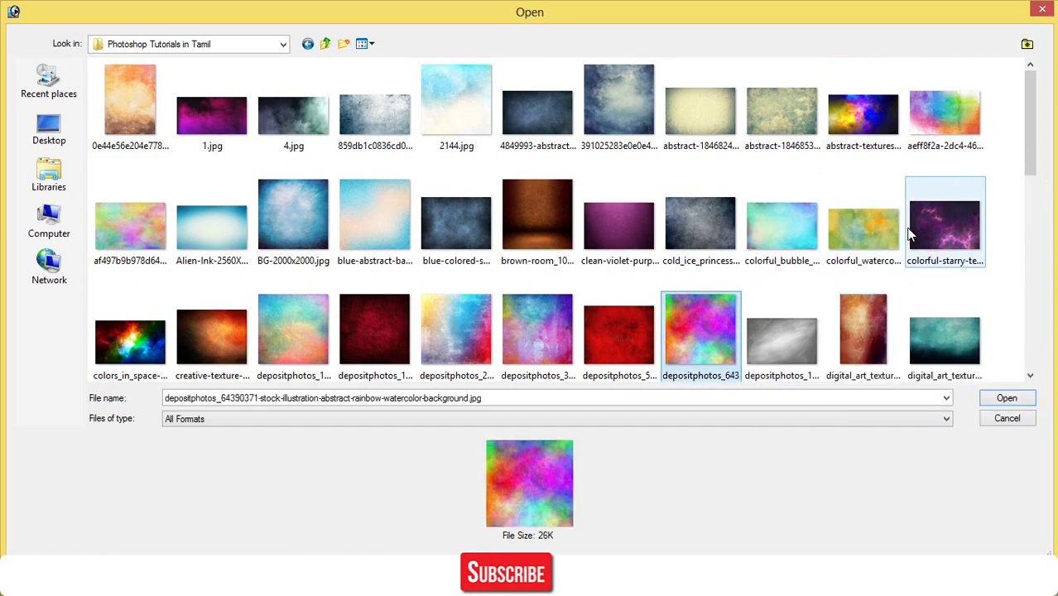
click(884, 236)
click(226, 259)
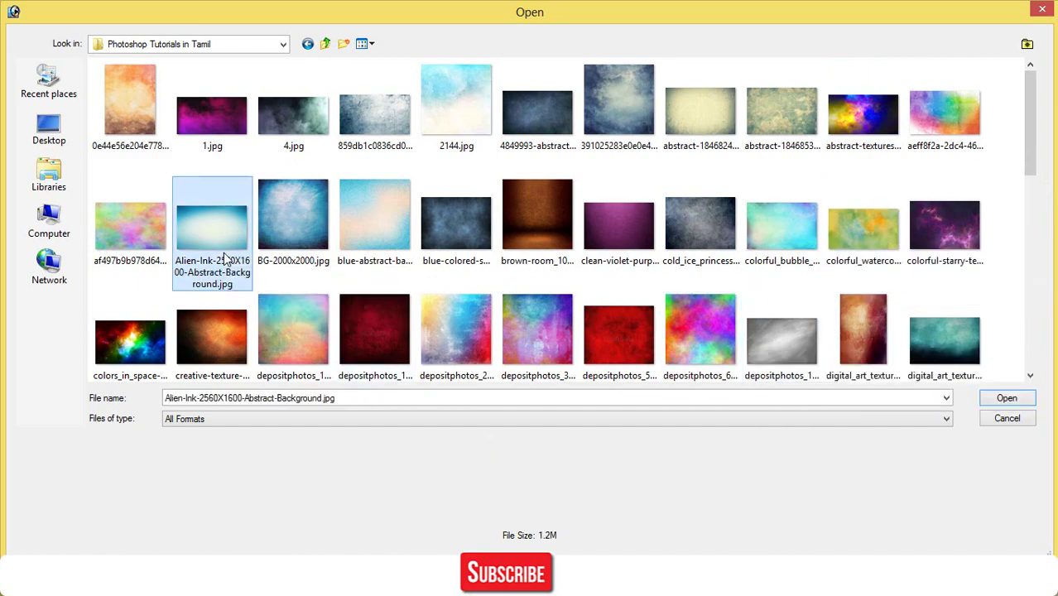
click(1033, 315)
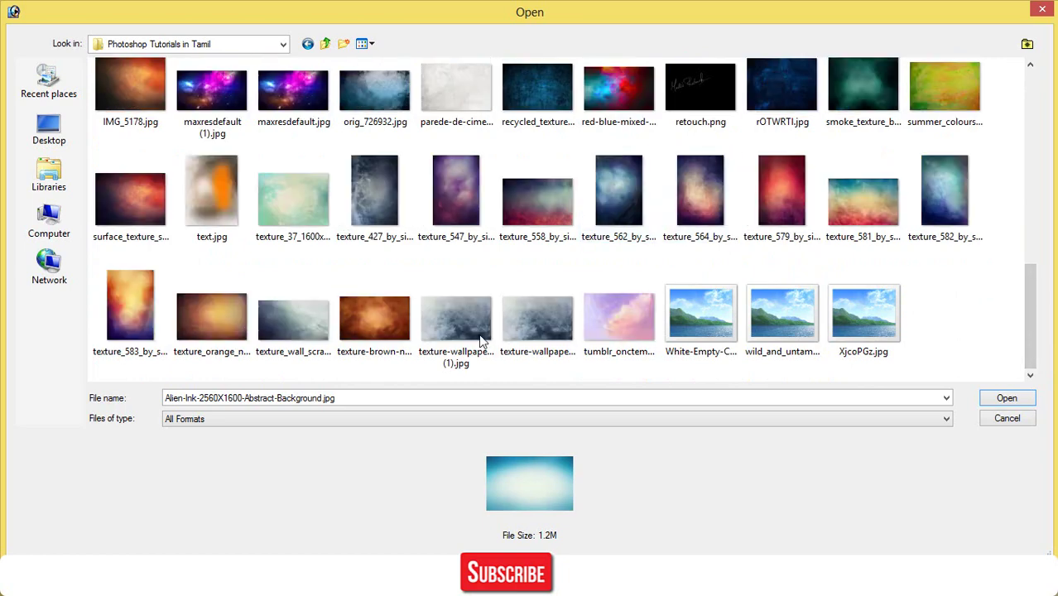
double_click(788, 192)
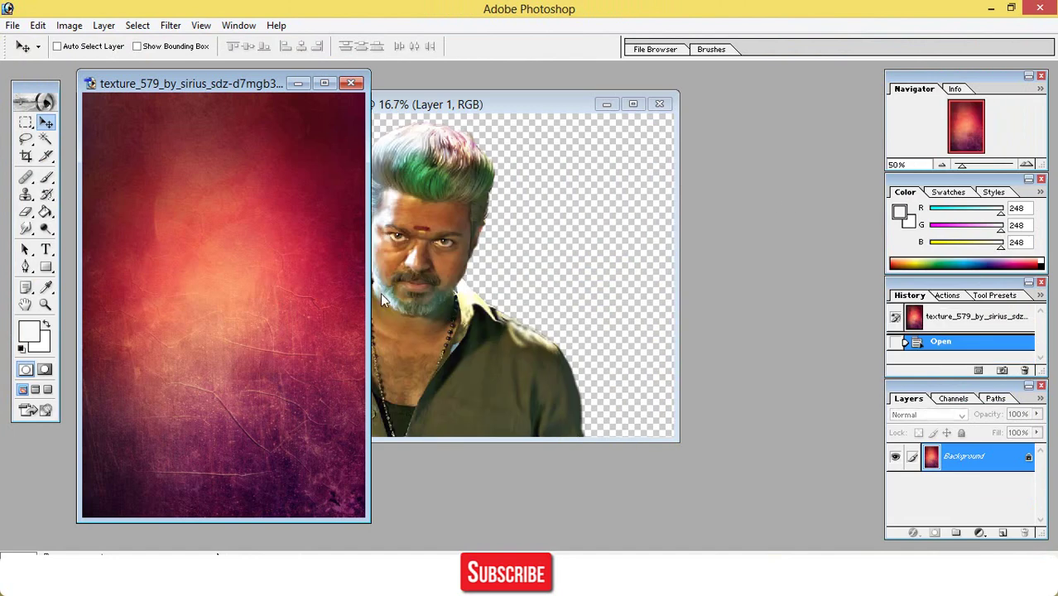
- Copy the texture into bigil photo.psd as a new layer and place it directly below Layer 1, behind the portrait
drag(554, 246, 461, 224)
key(ctrl+bracketright)
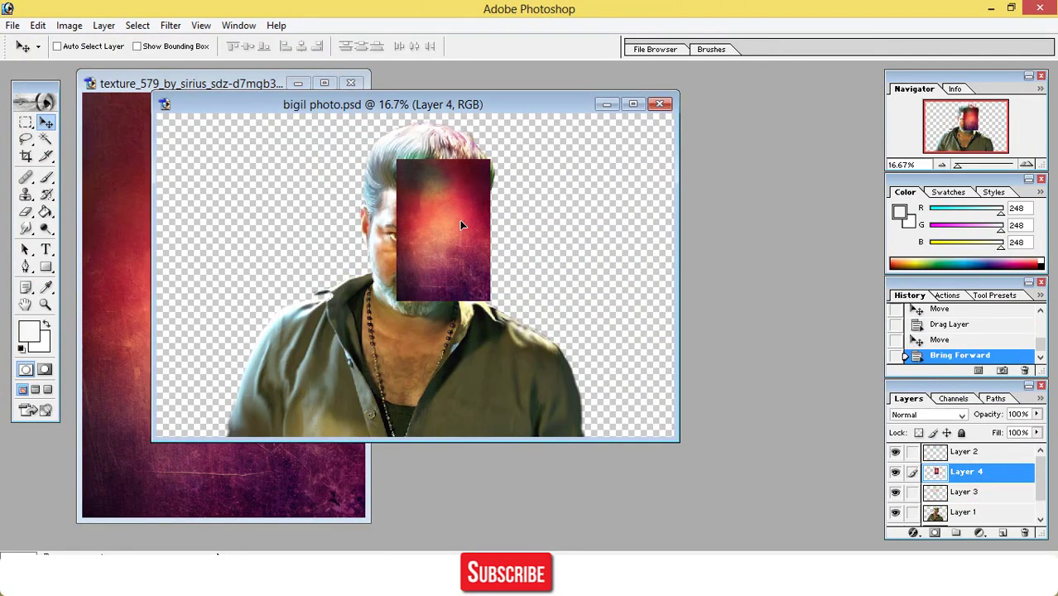
key(ctrl+bracketleft)
key(ctrl+bracketleft)
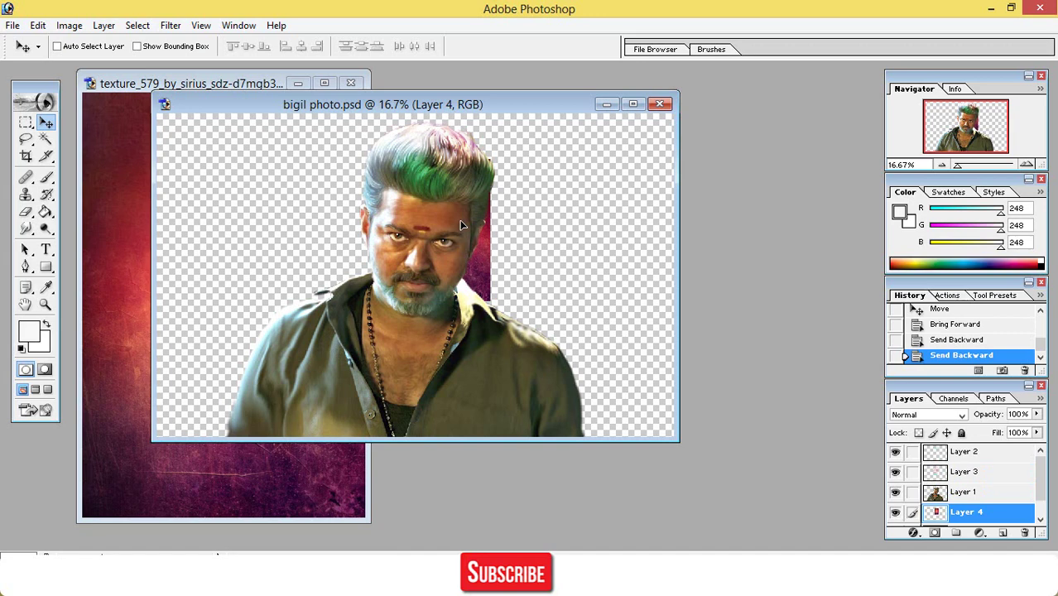
- Scale and stretch the texture on Layer 4 with Free Transform so it covers the whole canvas behind the portrait
key(ctrl+t)
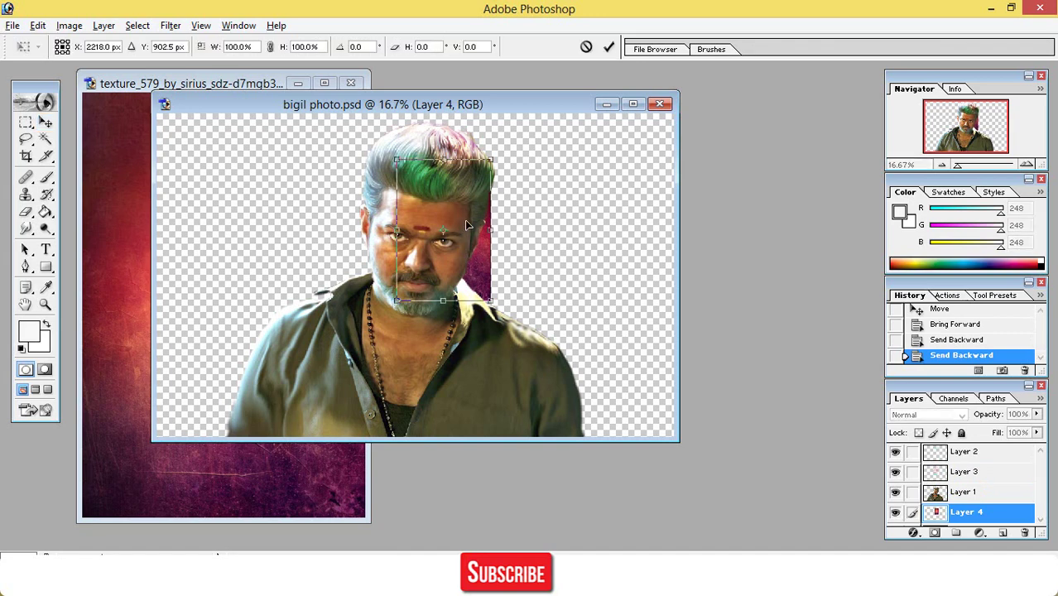
drag(491, 306, 672, 369)
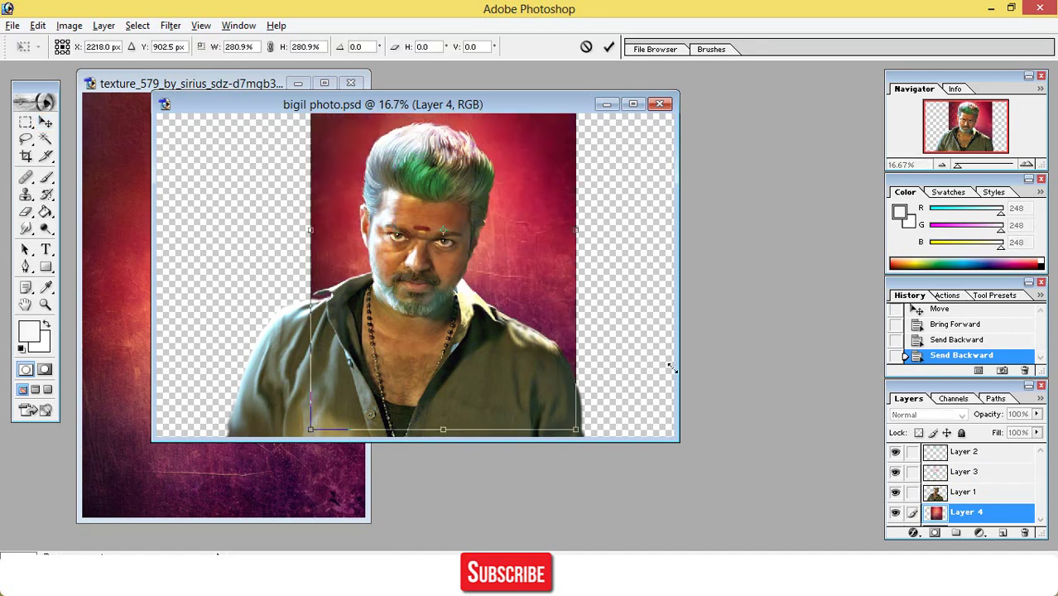
drag(579, 235, 686, 233)
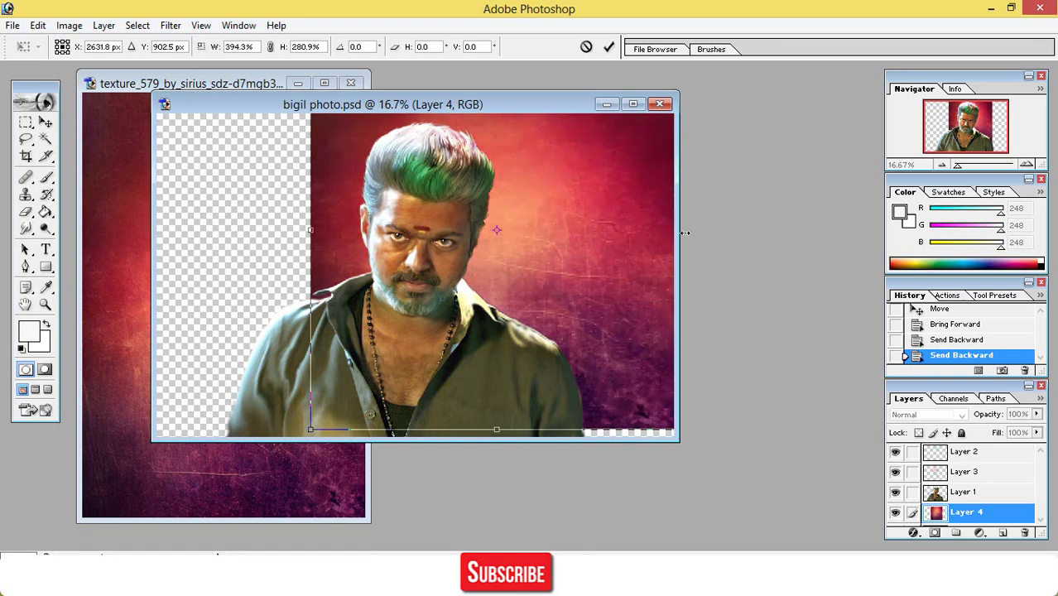
drag(216, 245, 49, 245)
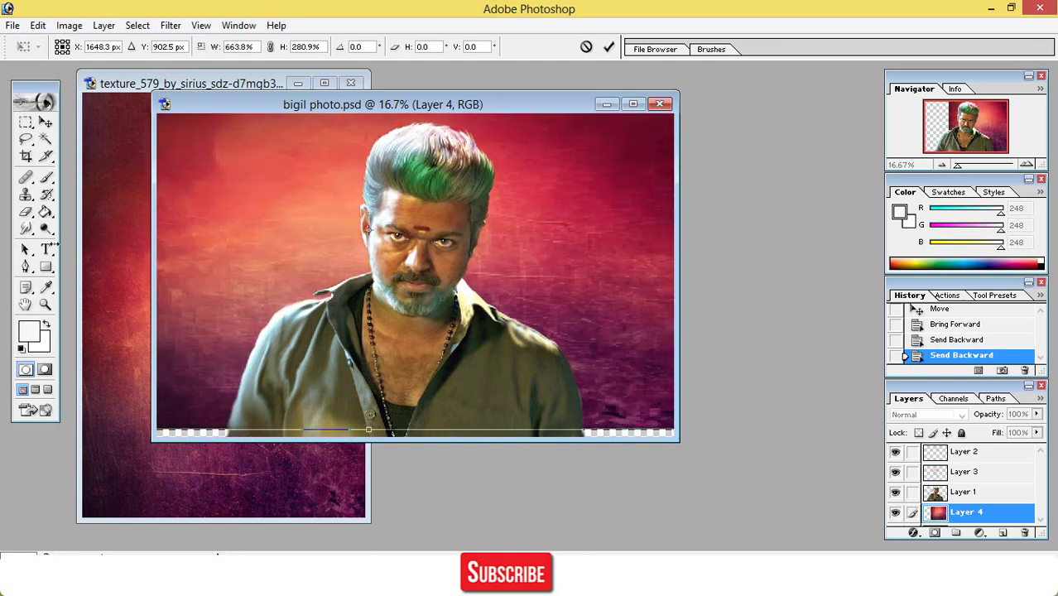
drag(581, 426, 587, 477)
key(Return)
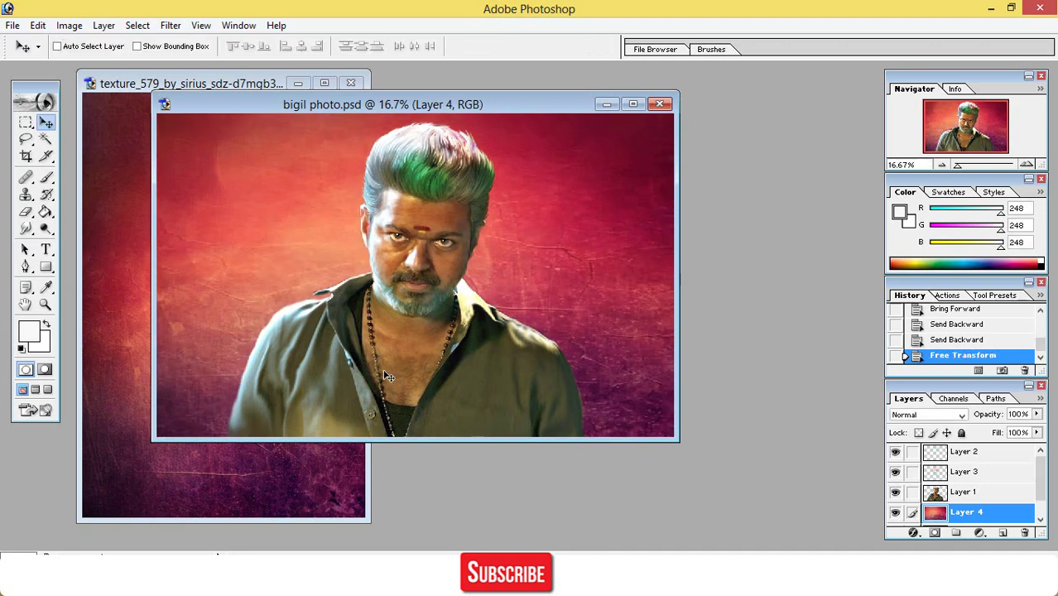
- Close the texture_579 source image and maximize the bigil photo.psd window
click(133, 282)
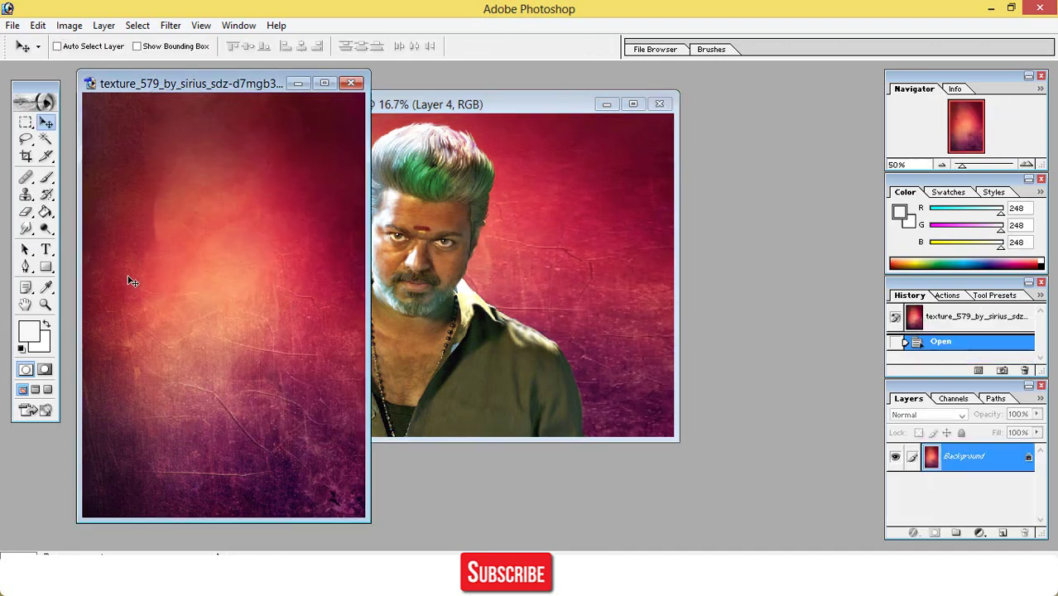
click(351, 84)
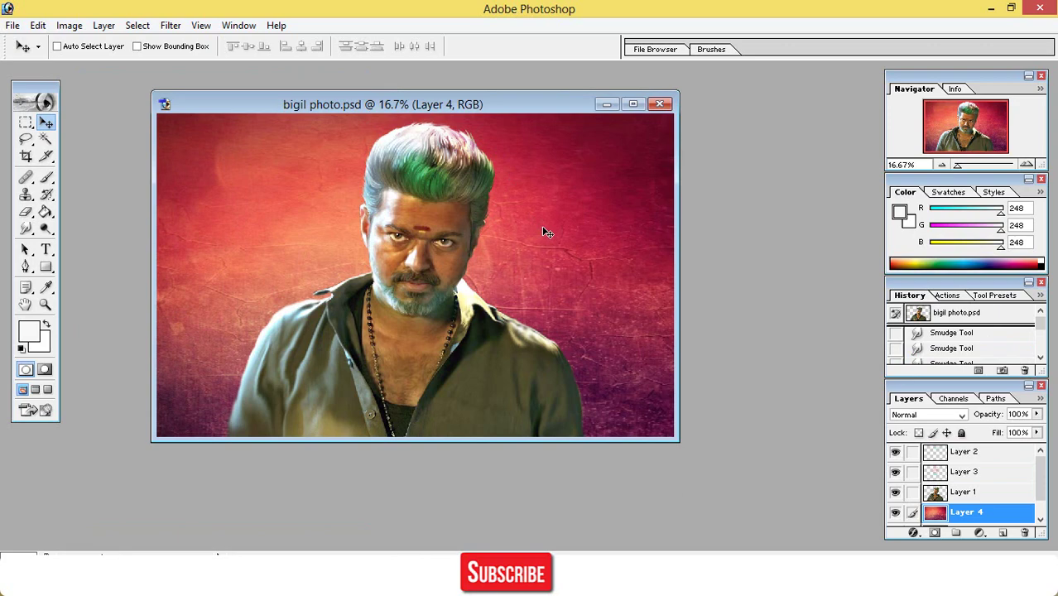
key(ctrl+plus)
key(ctrl+minus)
click(632, 104)
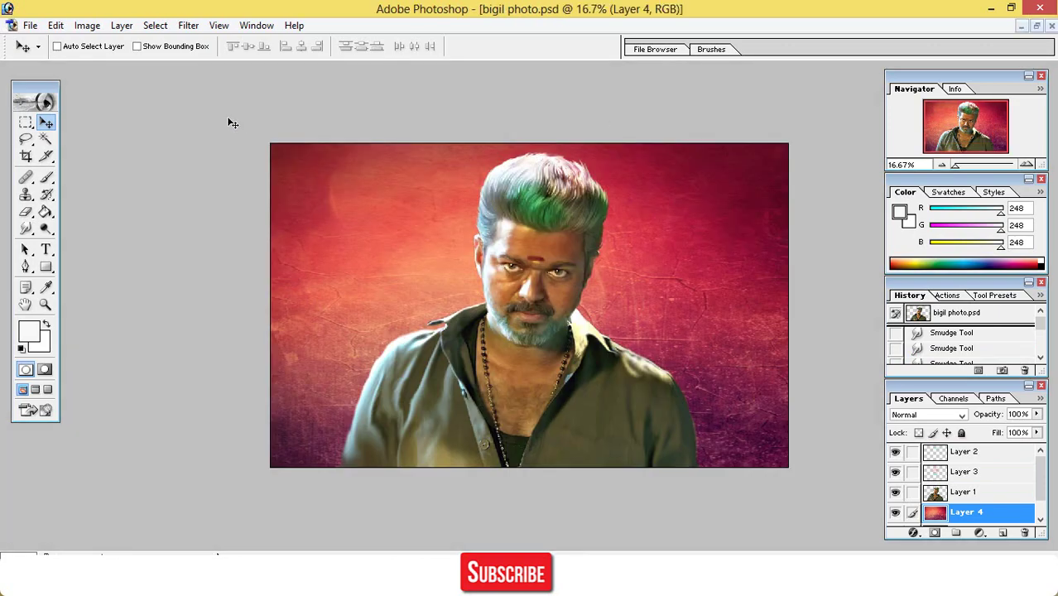
- Apply a Motion Blur to the texture on Layer 4 with an angle of -58° and a distance of 118 pixels
click(190, 26)
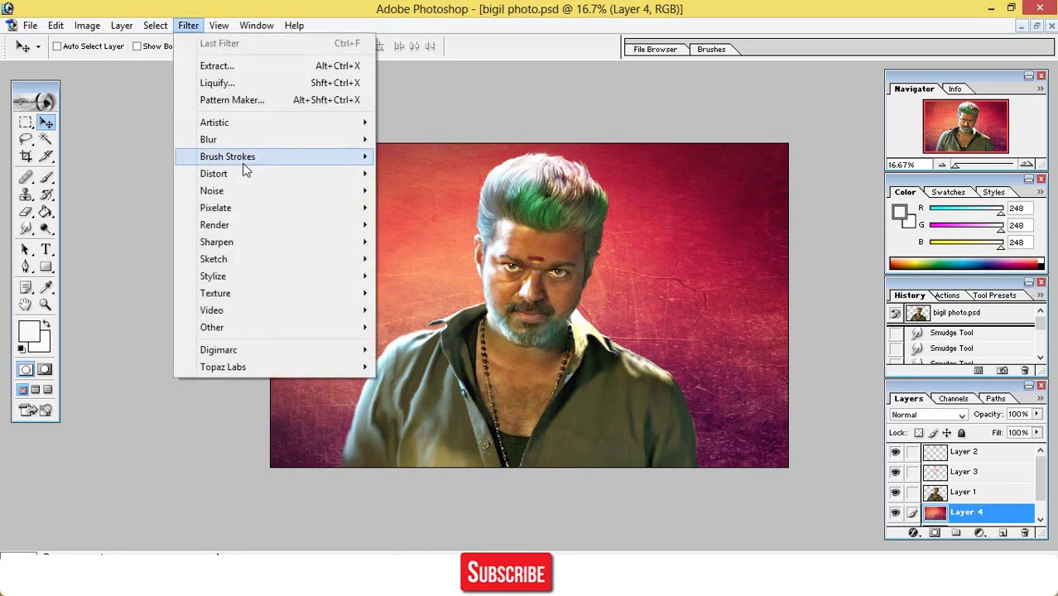
mouse_move(249, 141)
click(427, 190)
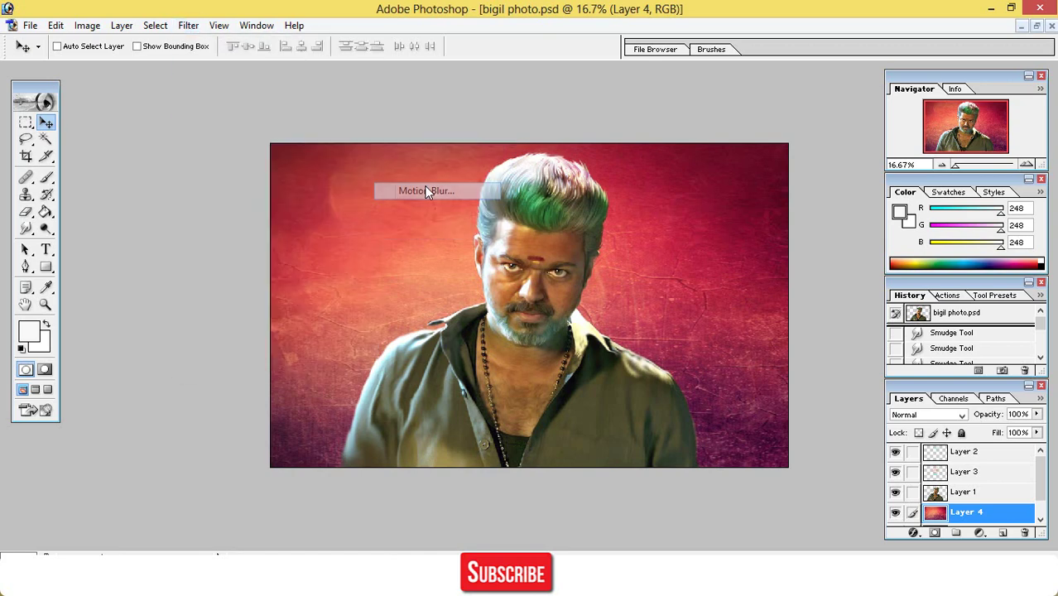
drag(483, 151, 186, 163)
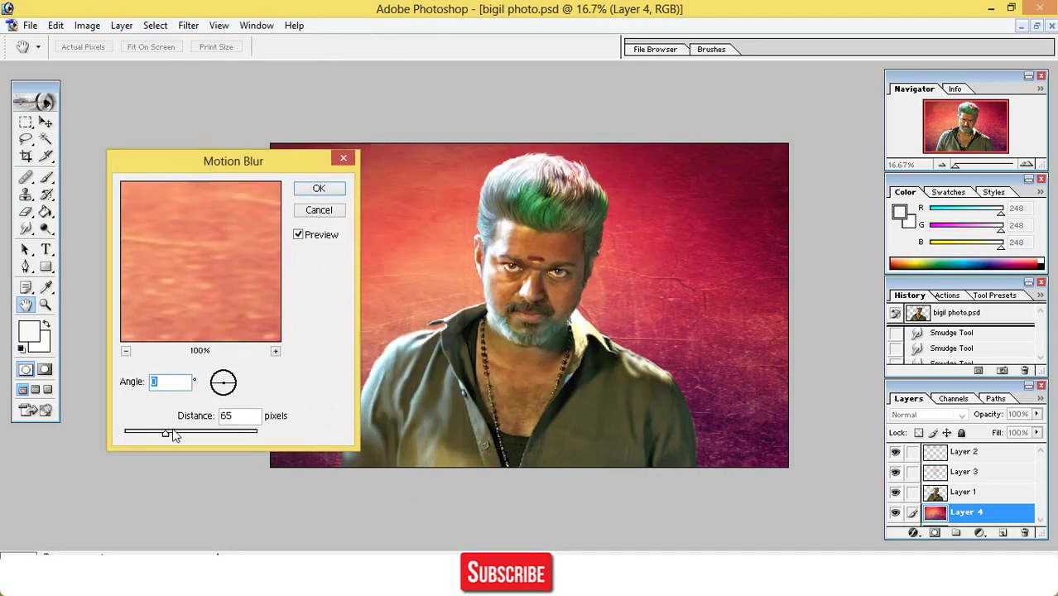
drag(171, 432, 183, 436)
drag(234, 391, 211, 367)
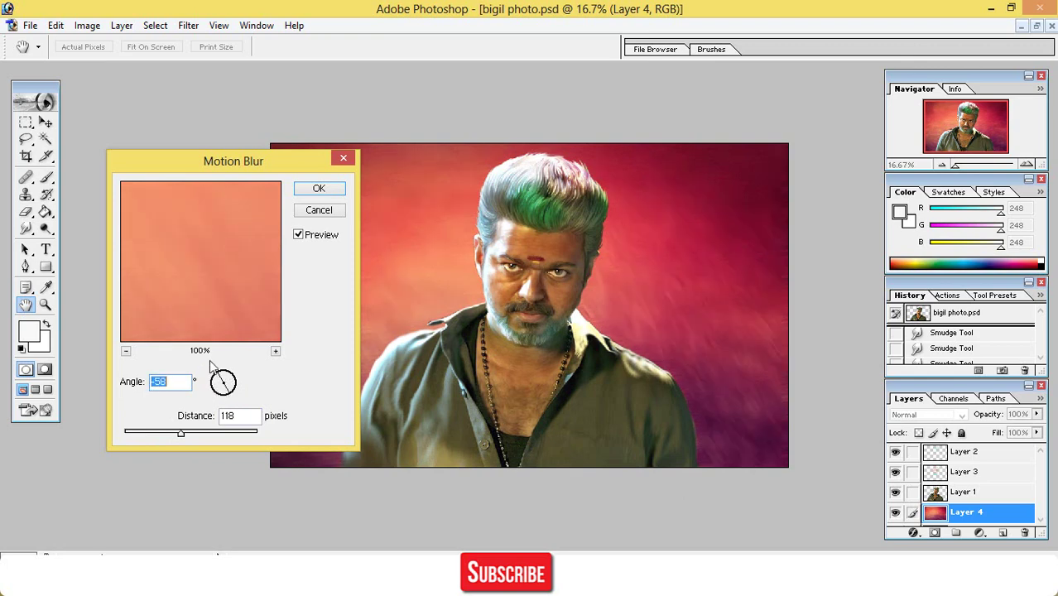
click(319, 190)
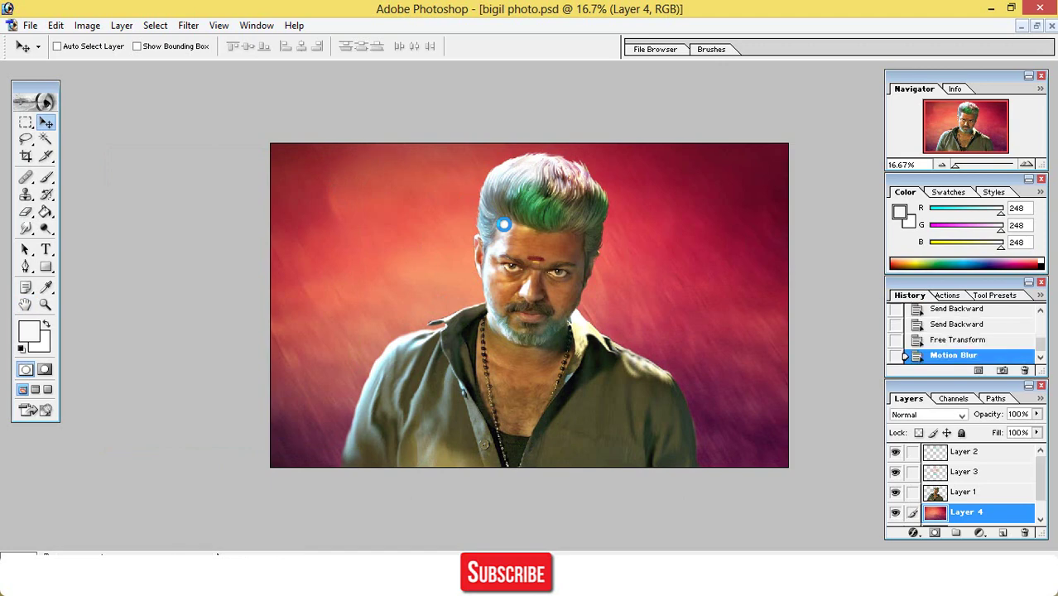
- Set up the Smudge tool with the 11 px three-dot brush tip and a strength of 80%
key(ctrl+plus)
key(ctrl+plus)
key(ctrl+plus)
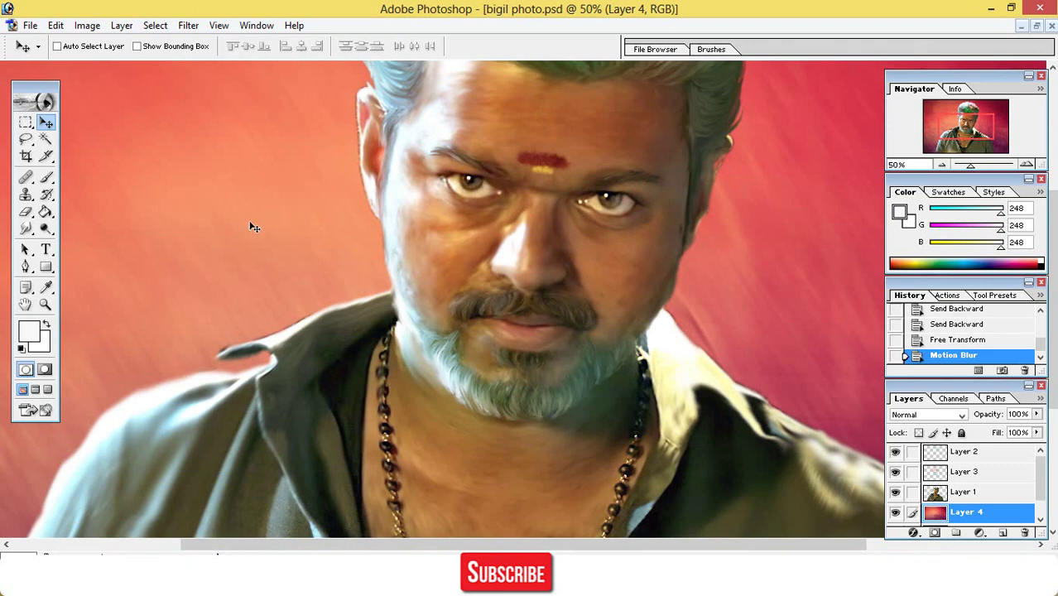
scroll(406, 247, up, 6)
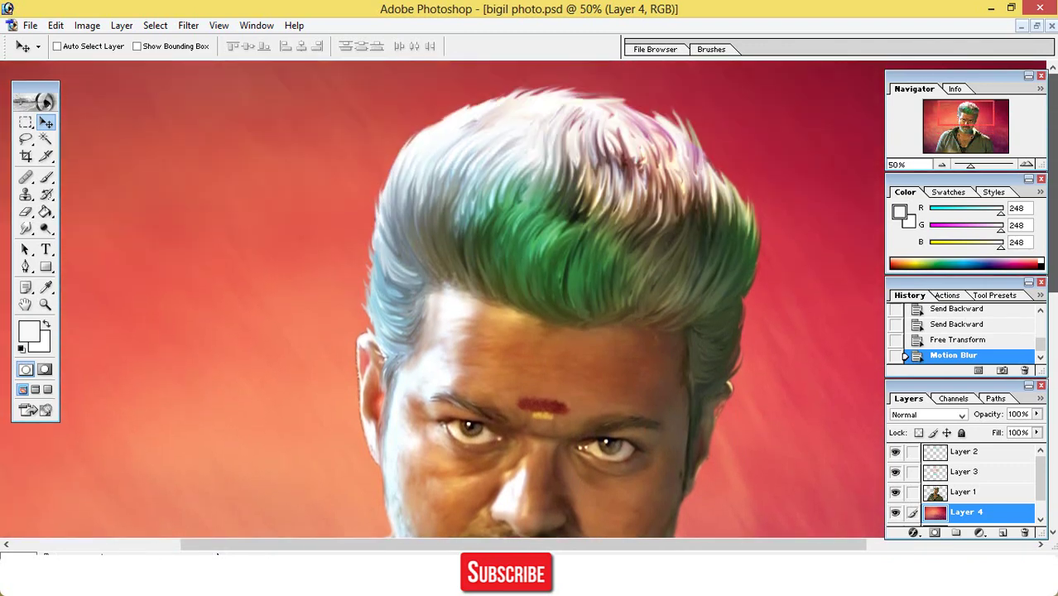
click(26, 229)
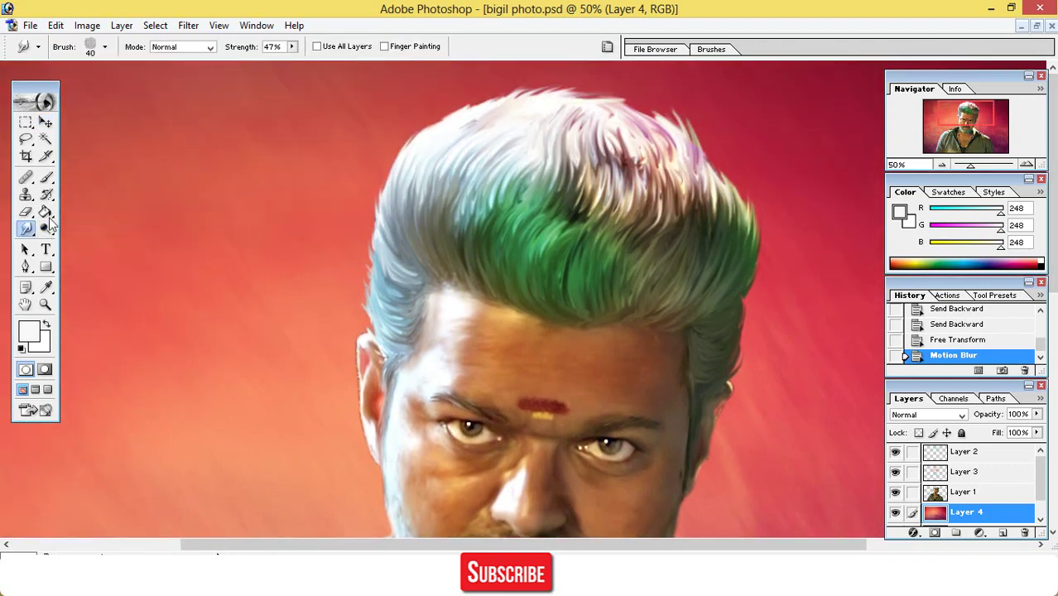
click(710, 50)
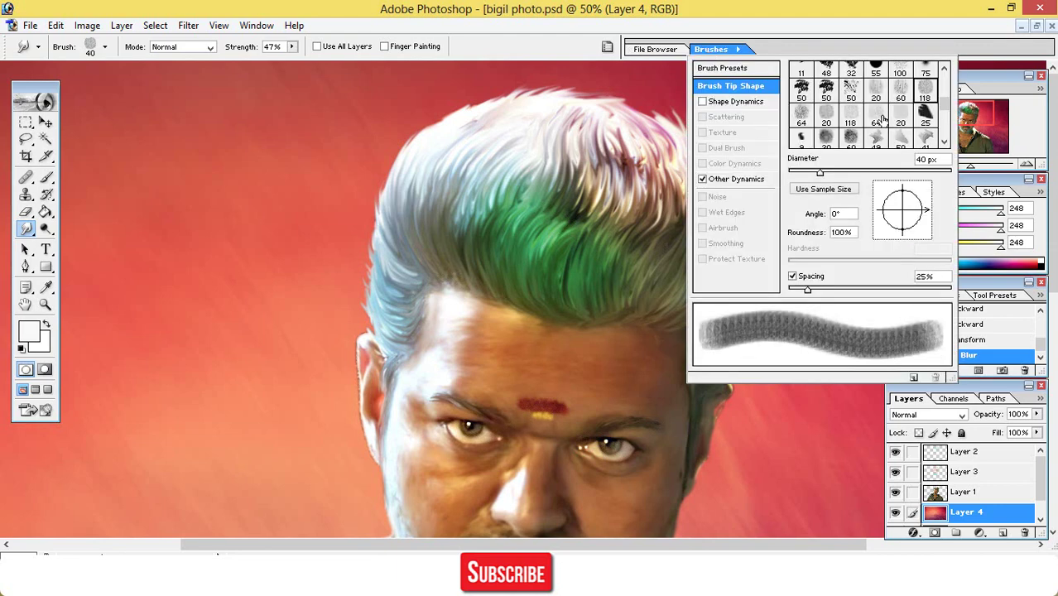
drag(951, 99, 949, 126)
click(802, 120)
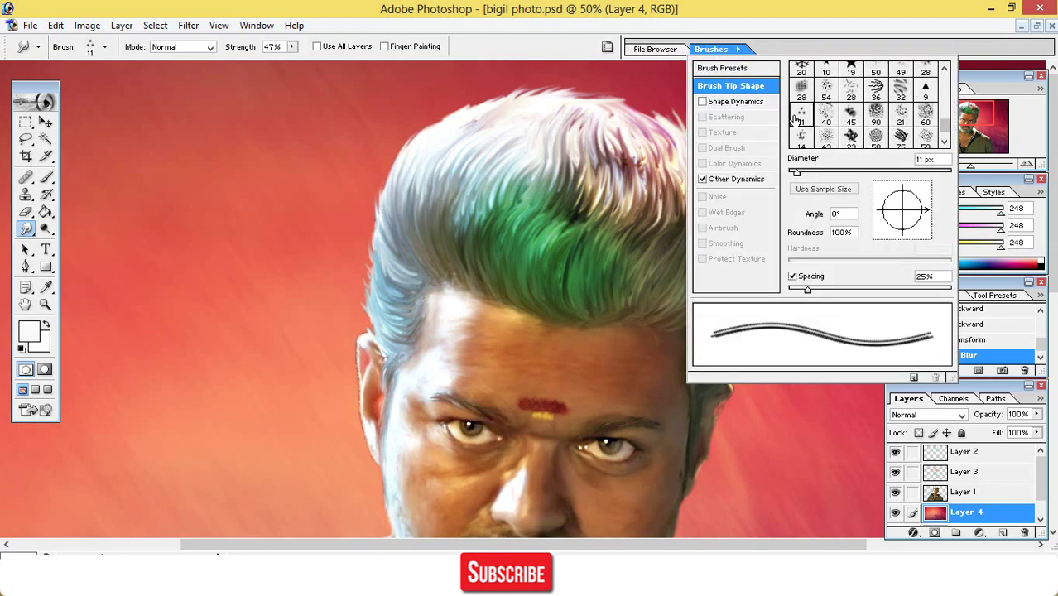
click(292, 47)
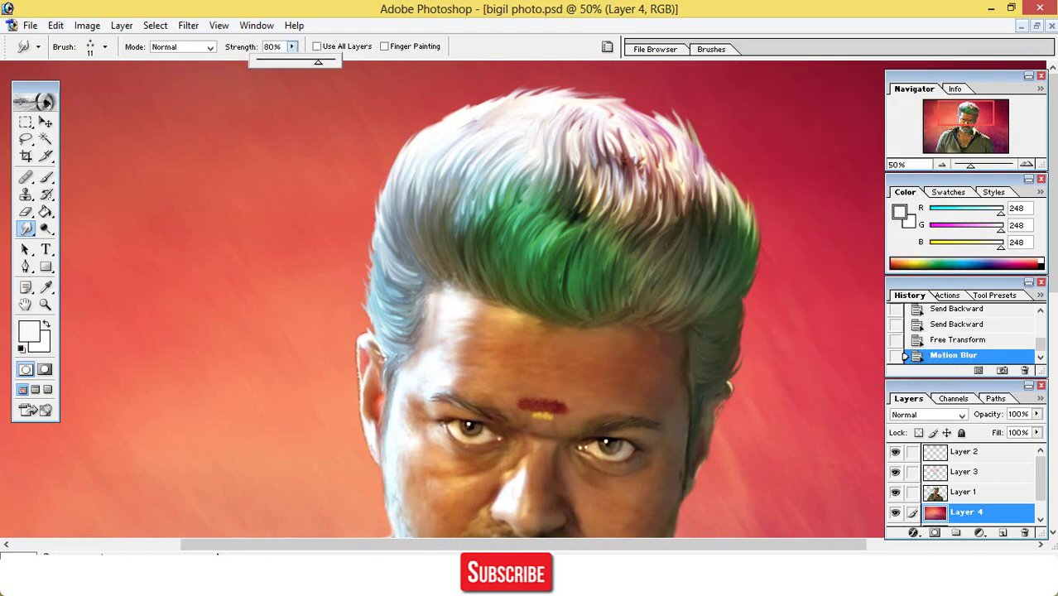
- Smudge the outer hair edges of the portrait on Layer 1 outward into fine strands, using the three-dot brush at 23 px
right_click(409, 244)
click(442, 271)
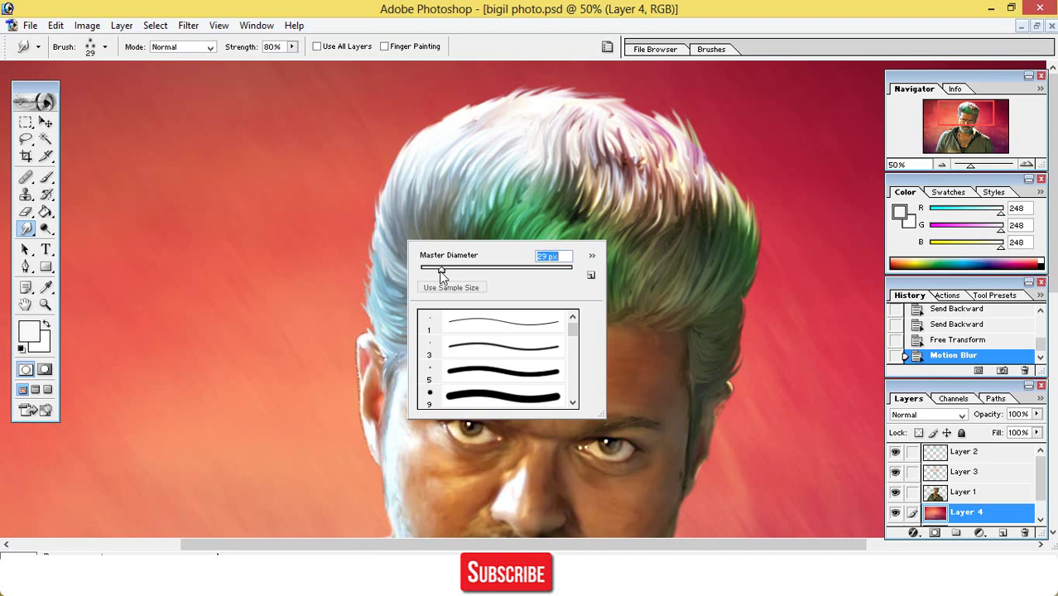
click(389, 217)
drag(380, 163, 382, 189)
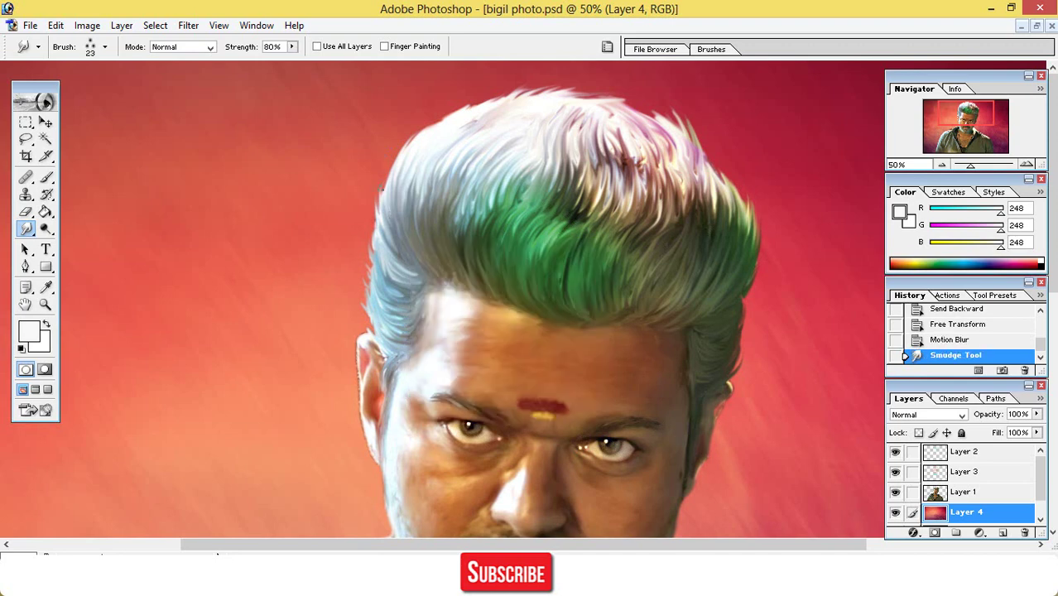
click(919, 497)
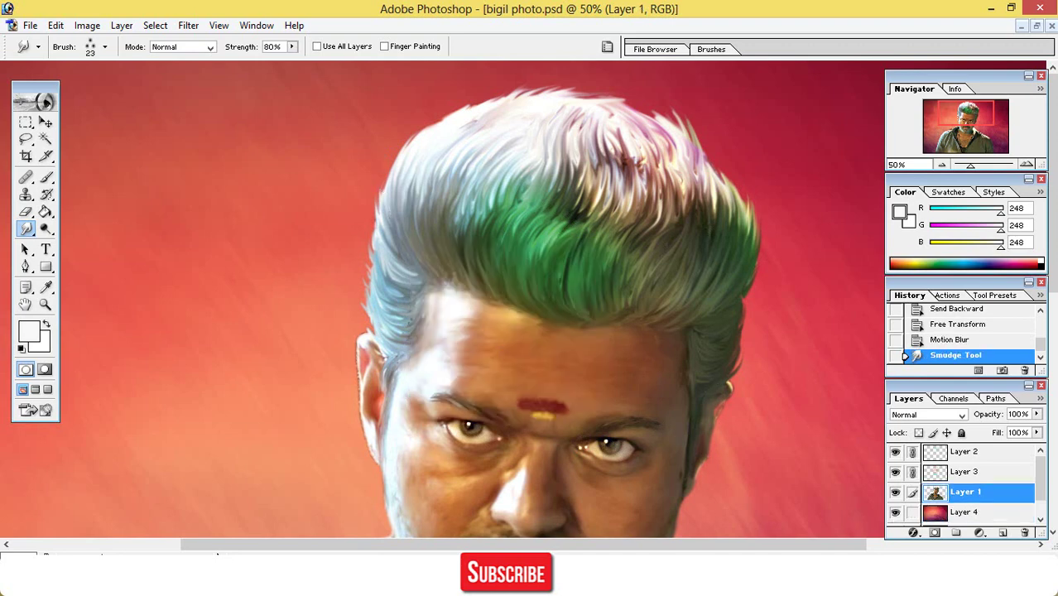
drag(369, 296, 374, 205)
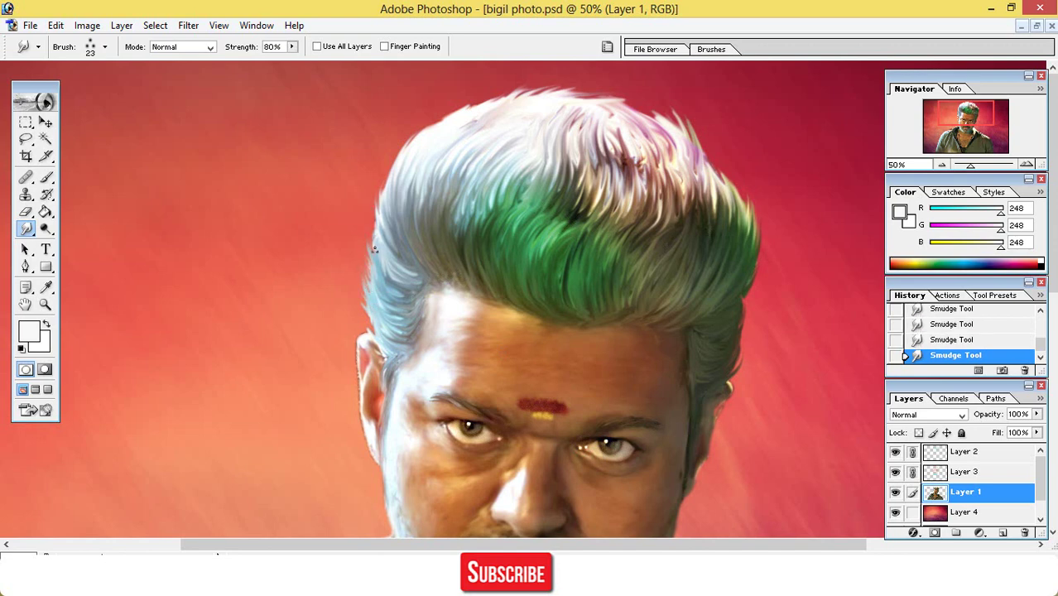
mouse_move(374, 248)
mouse_down()
mouse_move(381, 177)
mouse_move(385, 201)
mouse_move(401, 132)
mouse_move(388, 175)
mouse_move(467, 97)
mouse_move(456, 120)
mouse_move(506, 89)
mouse_move(472, 115)
mouse_move(537, 84)
mouse_move(525, 96)
mouse_move(571, 83)
mouse_move(540, 95)
mouse_move(594, 91)
mouse_move(572, 98)
mouse_move(605, 95)
mouse_up()
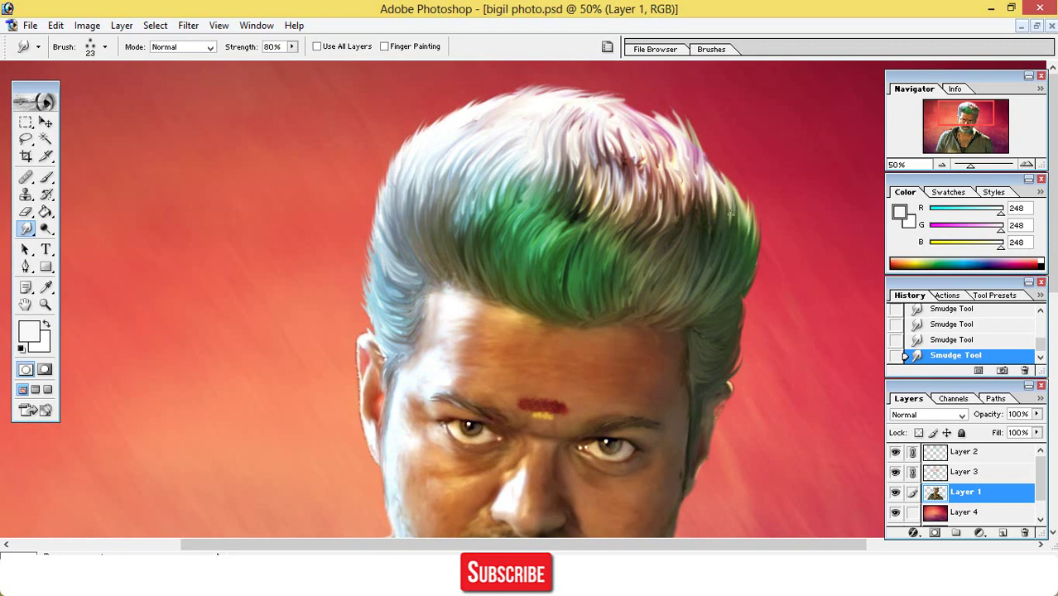
mouse_move(740, 282)
mouse_down()
mouse_move(758, 238)
mouse_move(752, 252)
mouse_move(742, 154)
mouse_move(737, 194)
mouse_move(716, 154)
mouse_up()
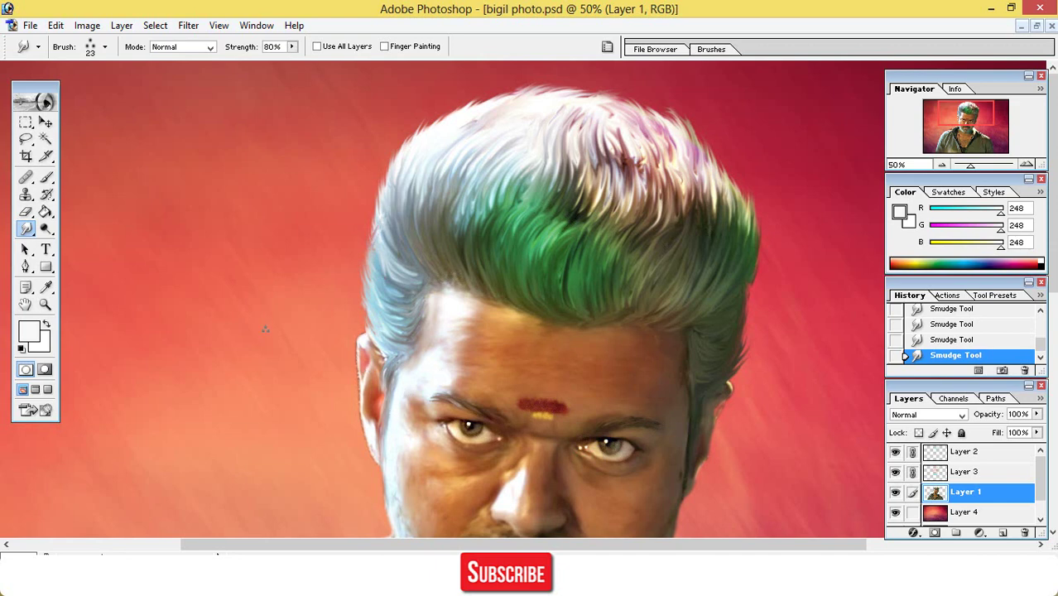
- Brighten the eyes on Layer 1 with the Dodge tool, using a 65 px brush, Midtones range and 50% exposure
click(46, 229)
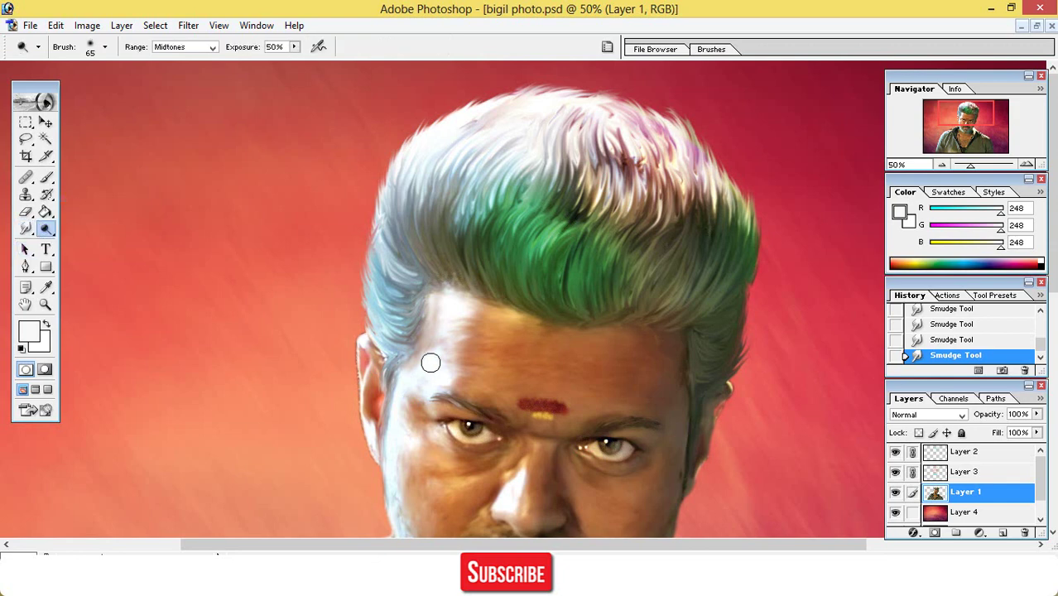
drag(448, 431, 468, 445)
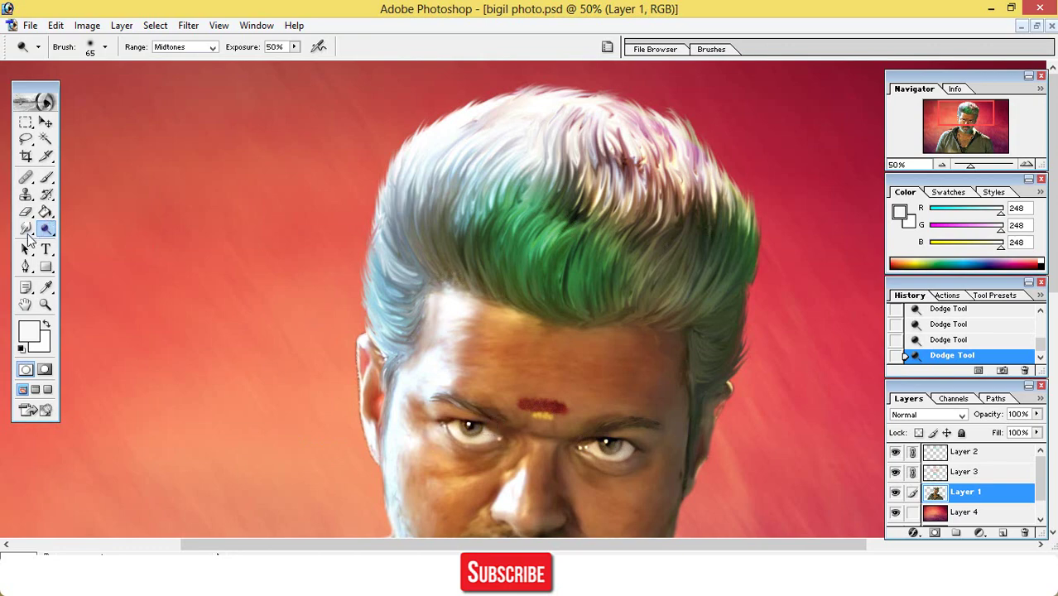
key(ctrl+minus)
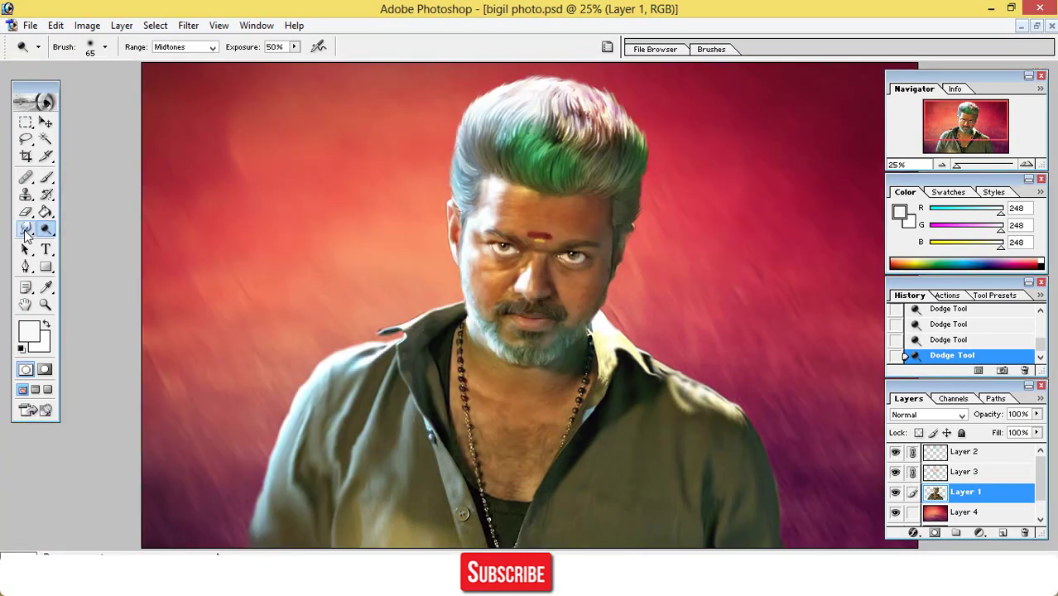
key(ctrl+minus)
key(ctrl+plus)
key(ctrl+minus)
key(ctrl+plus)
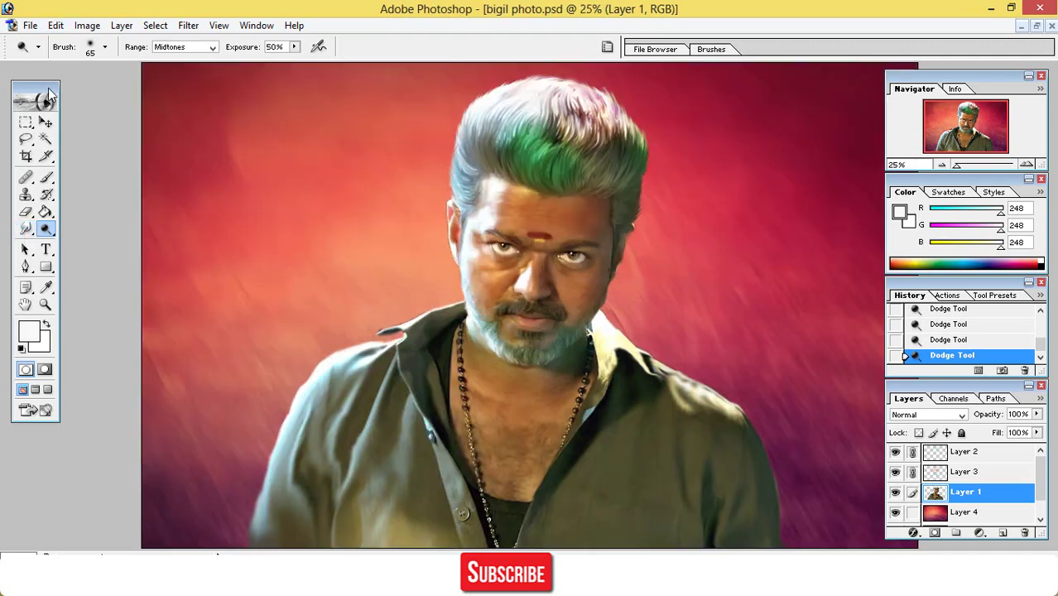
- Apply the Topaz Clean 3 filter to Layer 1 using the Curly Smooth preset with the strength reduced to 1
click(46, 123)
right_click(527, 258)
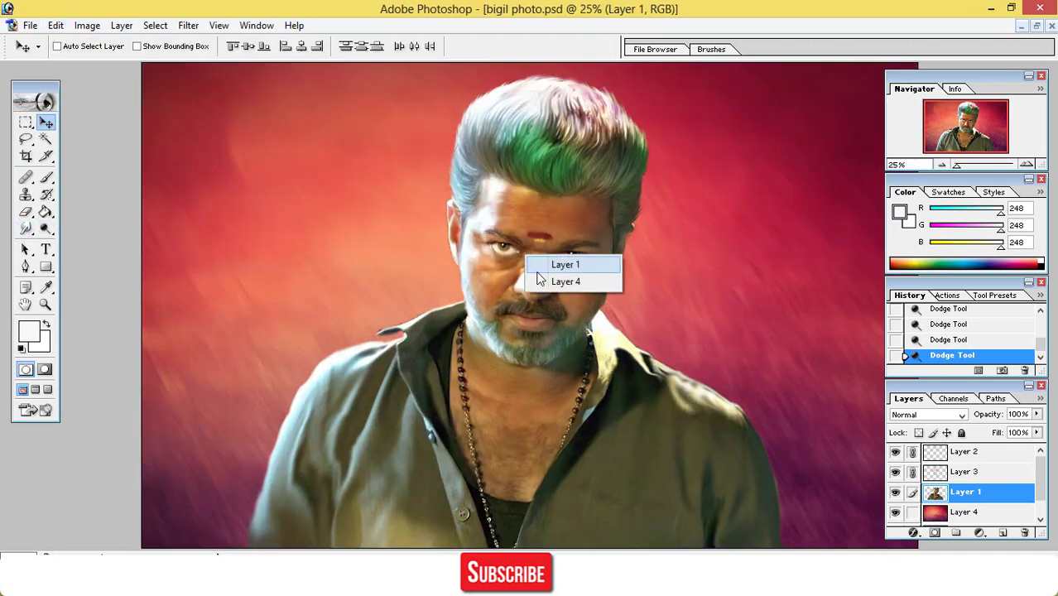
click(536, 267)
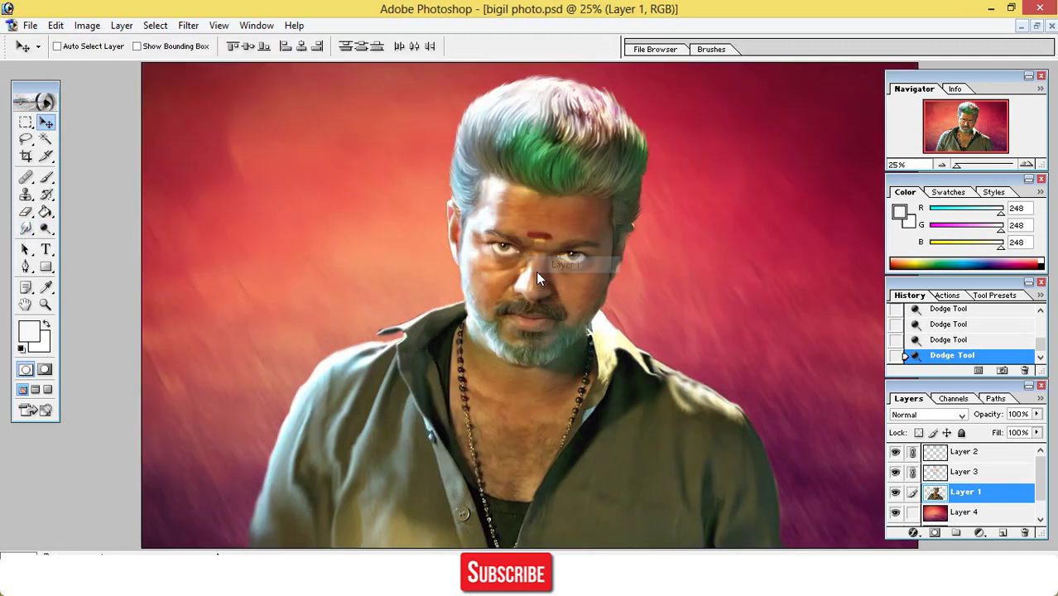
click(188, 25)
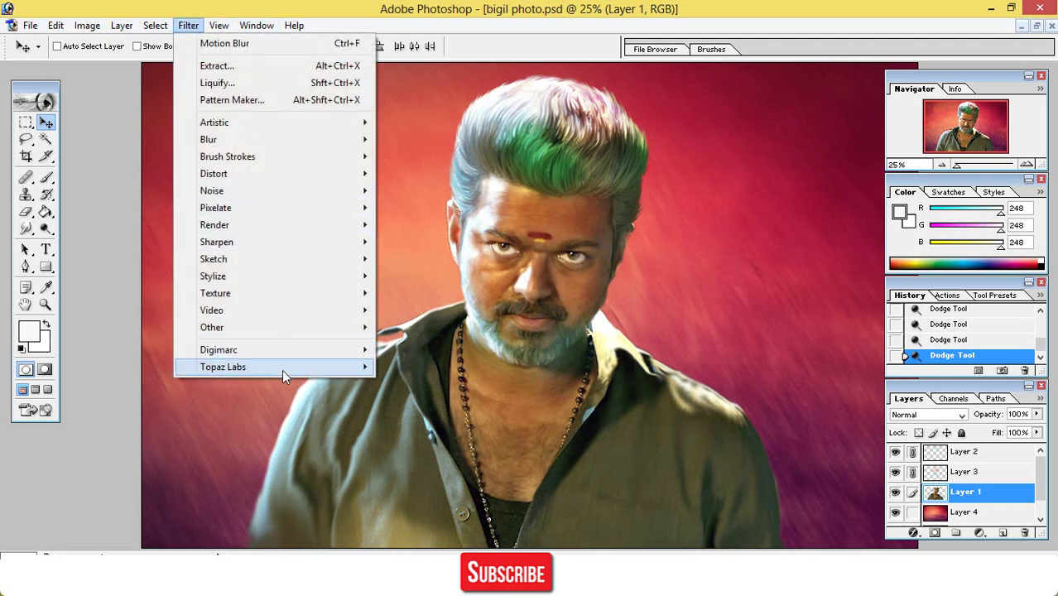
mouse_move(282, 370)
click(458, 385)
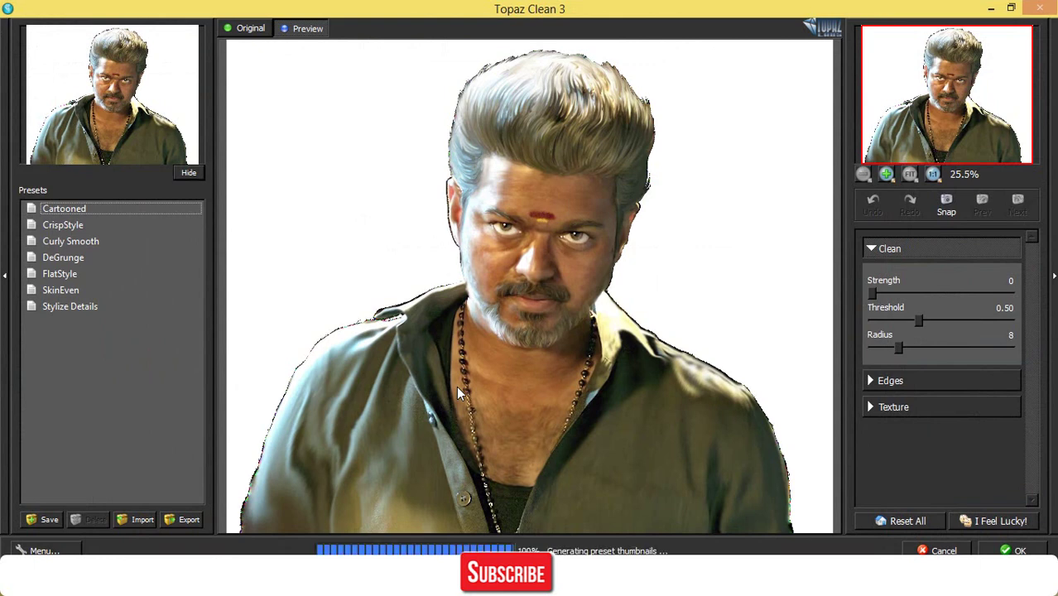
click(460, 393)
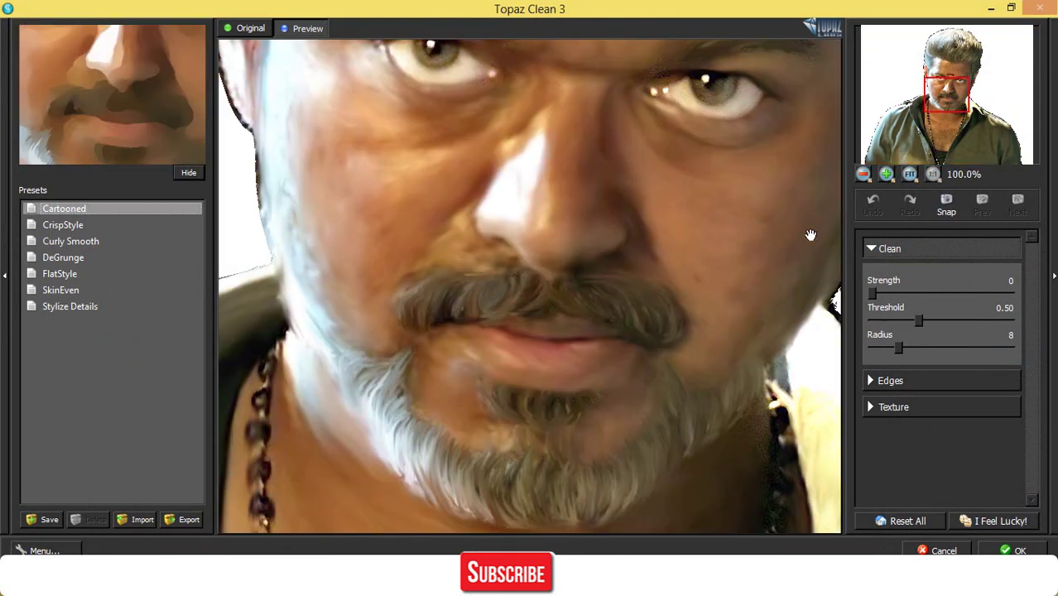
click(82, 243)
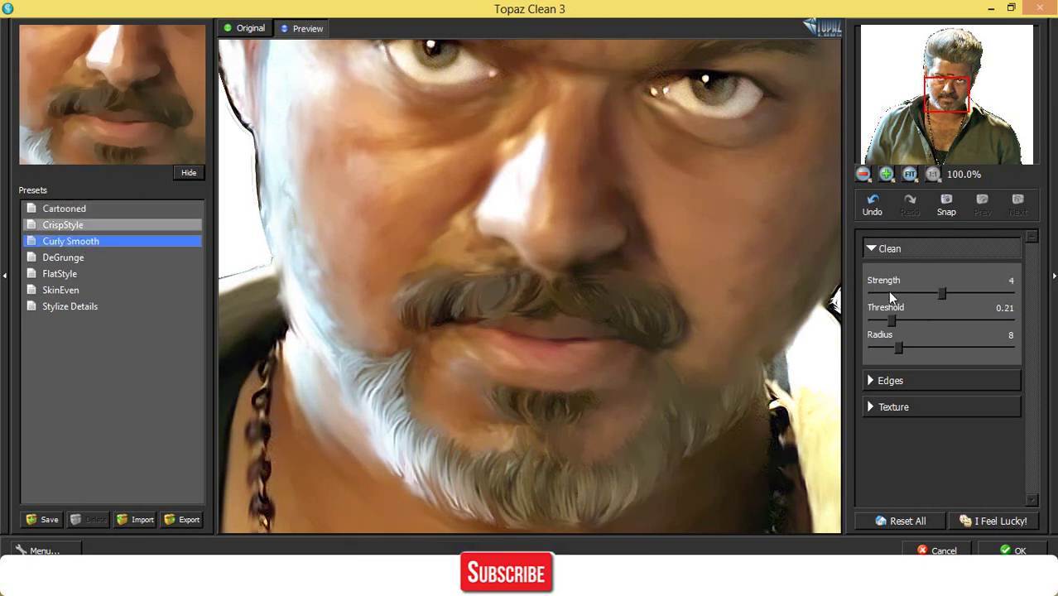
drag(941, 293, 904, 289)
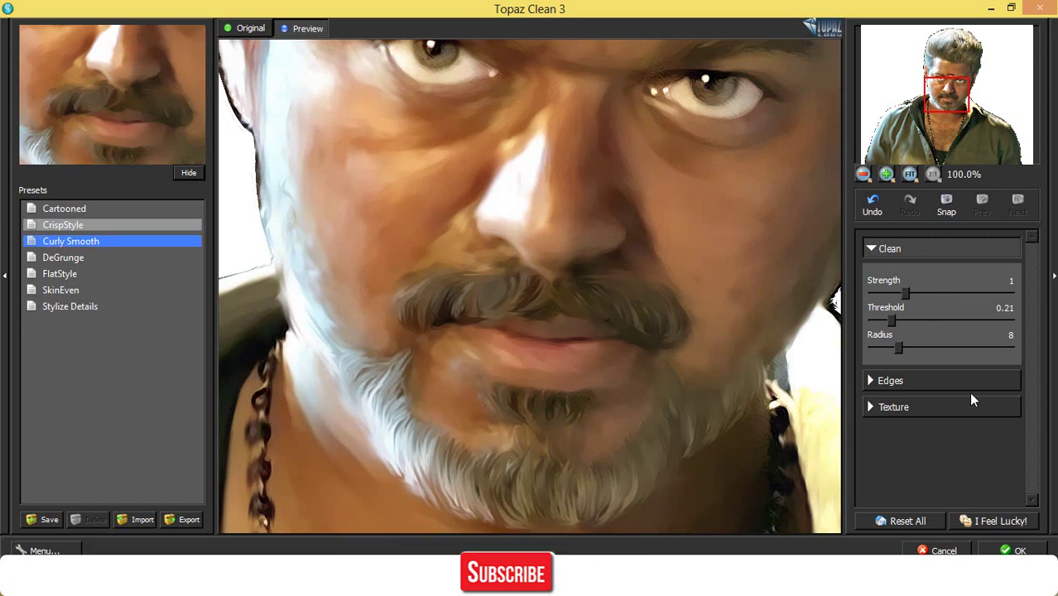
click(1001, 551)
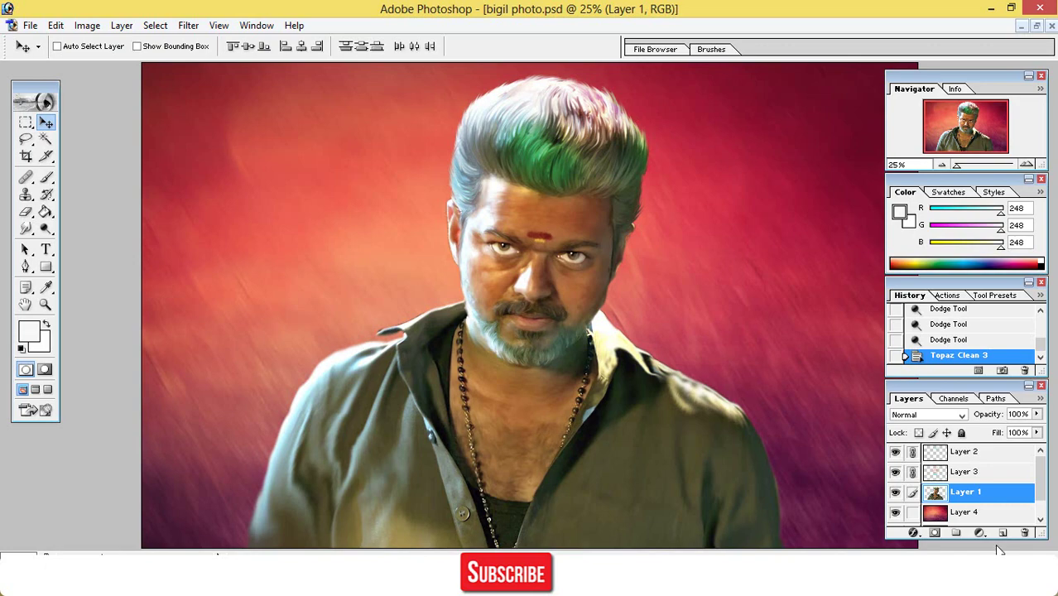
- Examine the filtered portrait's face and beard up close and check the whole composition
key(ctrl+minus)
key(ctrl+plus)
key(ctrl+plus)
key(ctrl+plus)
key(ctrl+plus)
key(ctrl+plus)
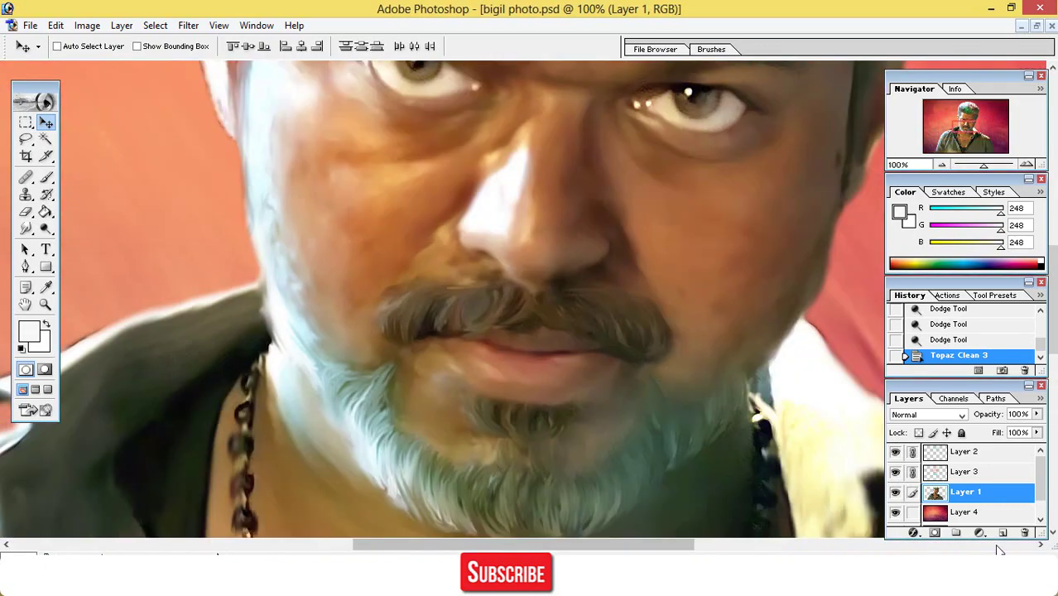
key(ctrl+minus)
key(ctrl+minus)
key(ctrl+minus)
key(ctrl+minus)
key(ctrl+minus)
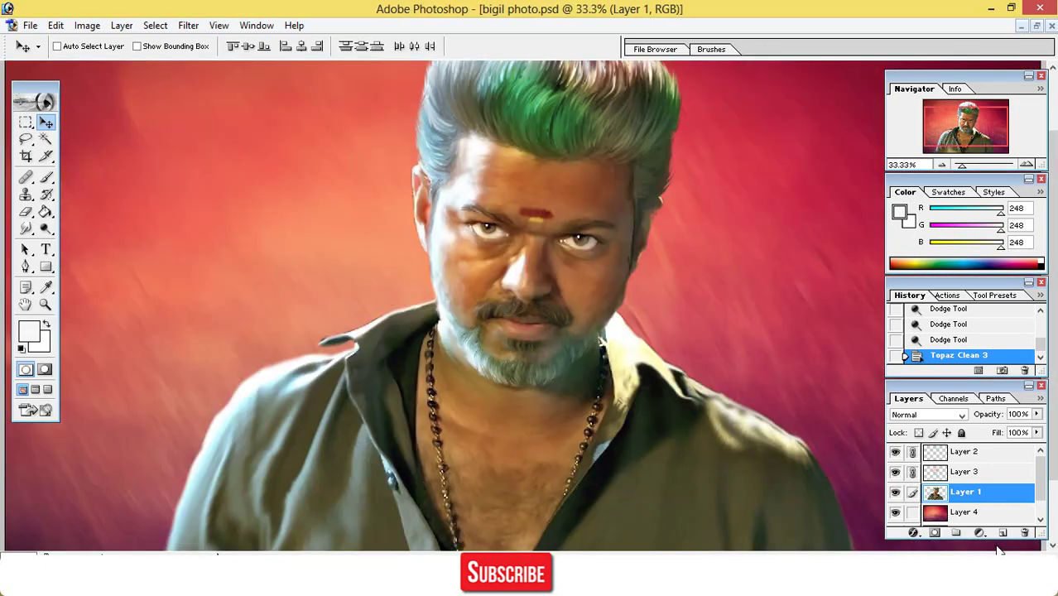
key(ctrl+plus)
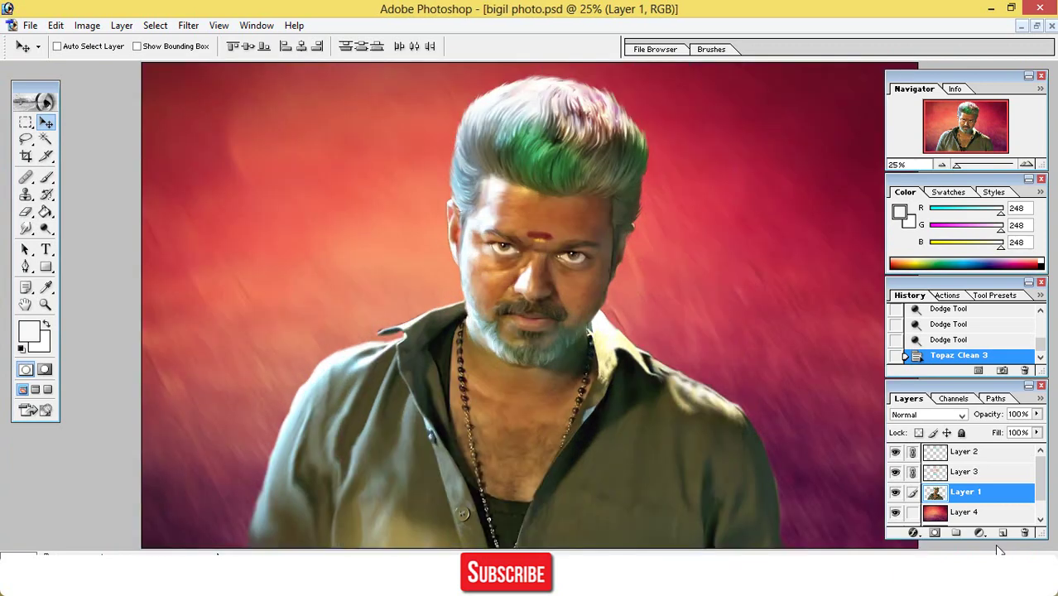